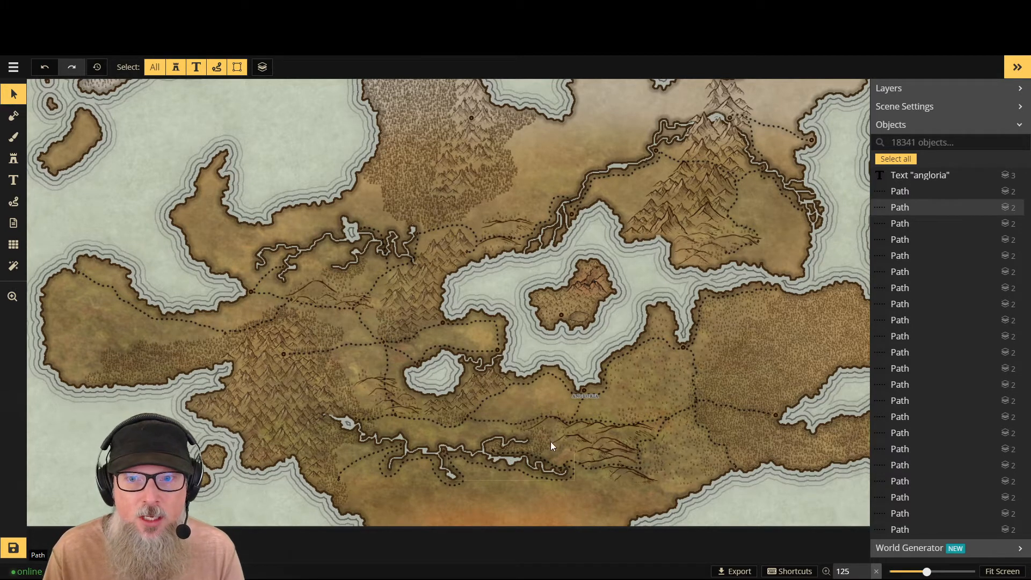
# - Examine the inland sea region and the Angloria label up close to check how sharp the map is
pyautogui.scroll(5, 546, 409)
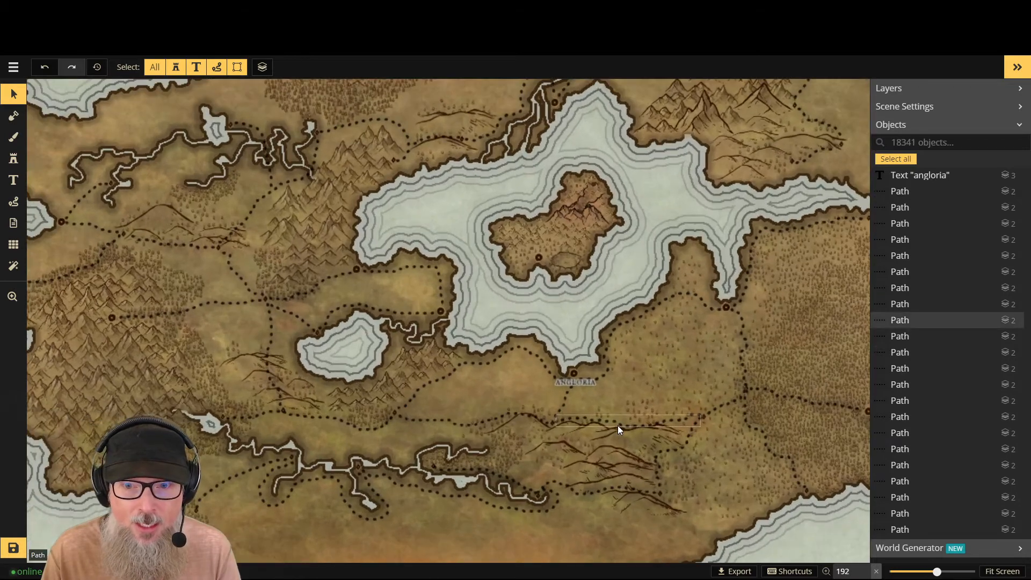
pyautogui.scroll(1, 542, 421)
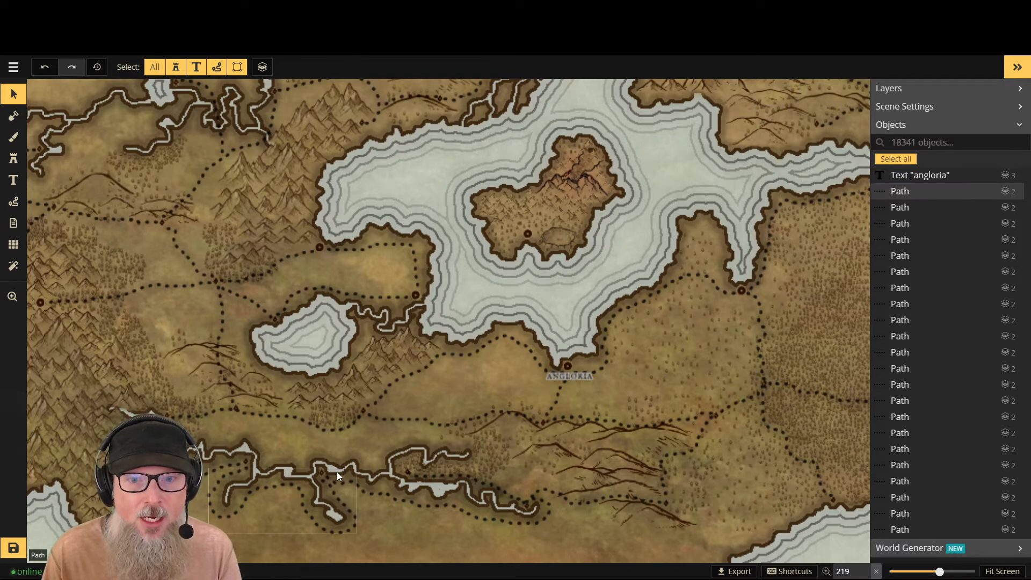
pyautogui.scroll(-3, 349, 477)
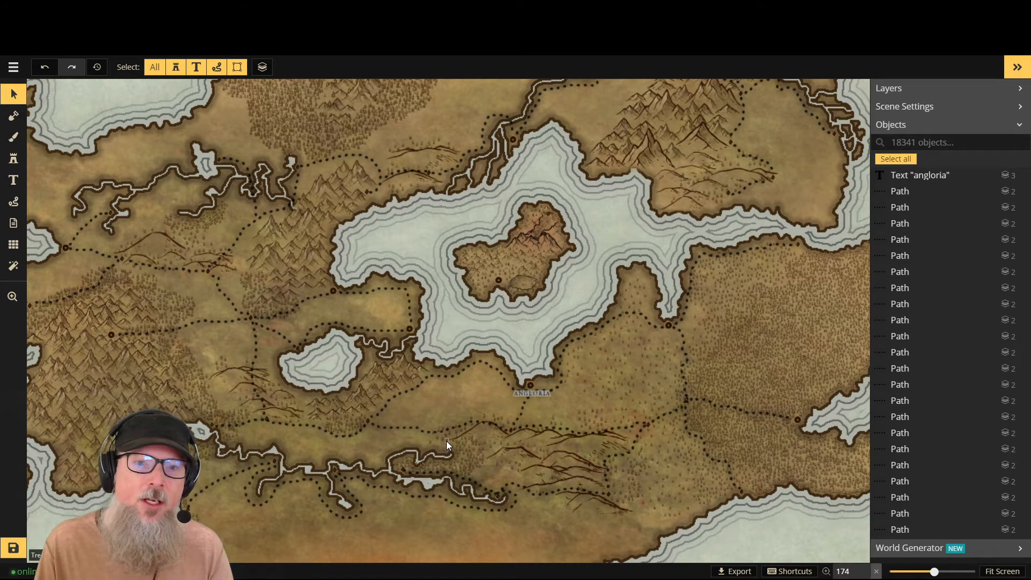
pyautogui.scroll(-1, 446, 441)
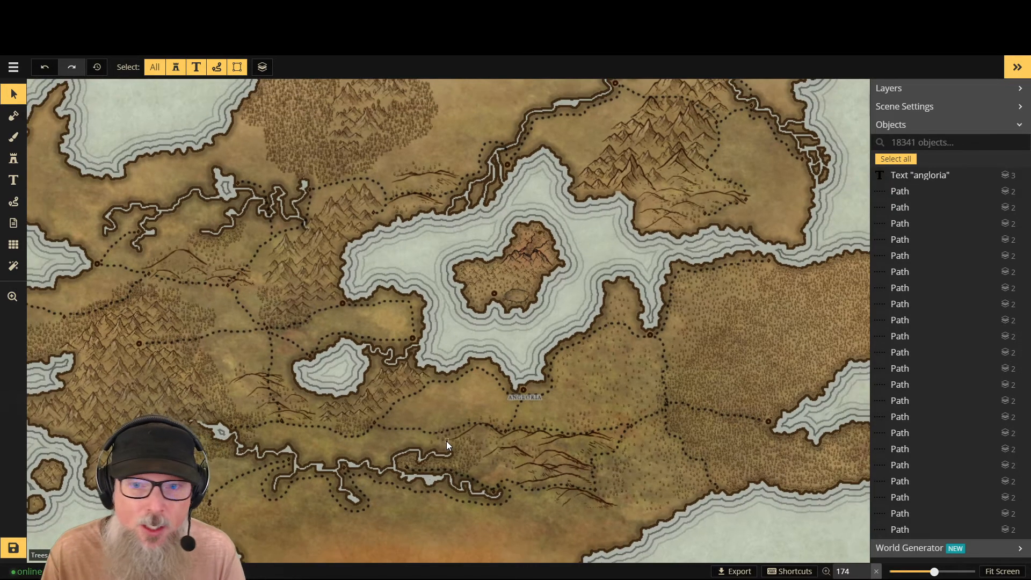
pyautogui.scroll(-2, 464, 404)
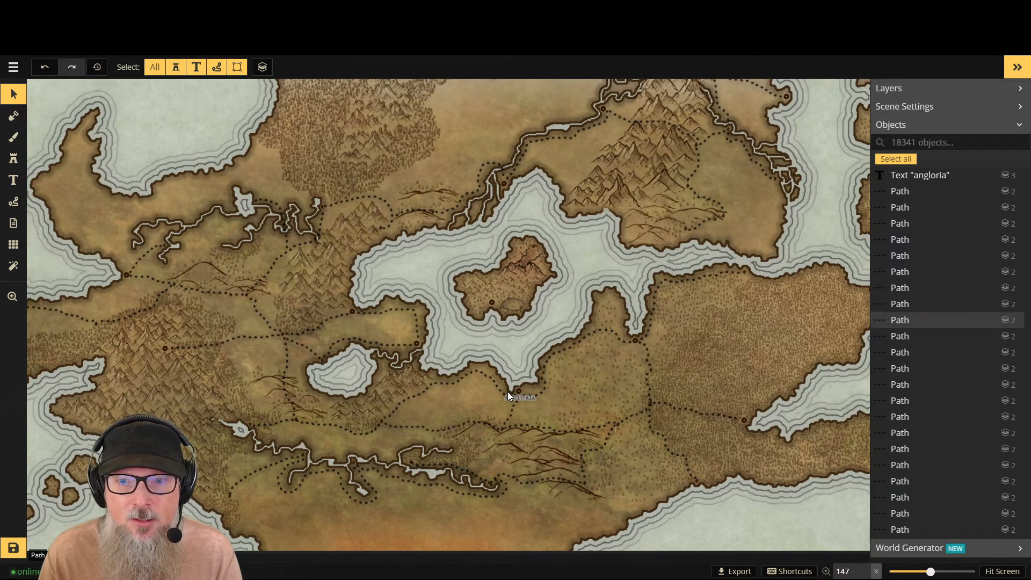
pyautogui.scroll(1, 519, 395)
pyautogui.scroll(5, 520, 394)
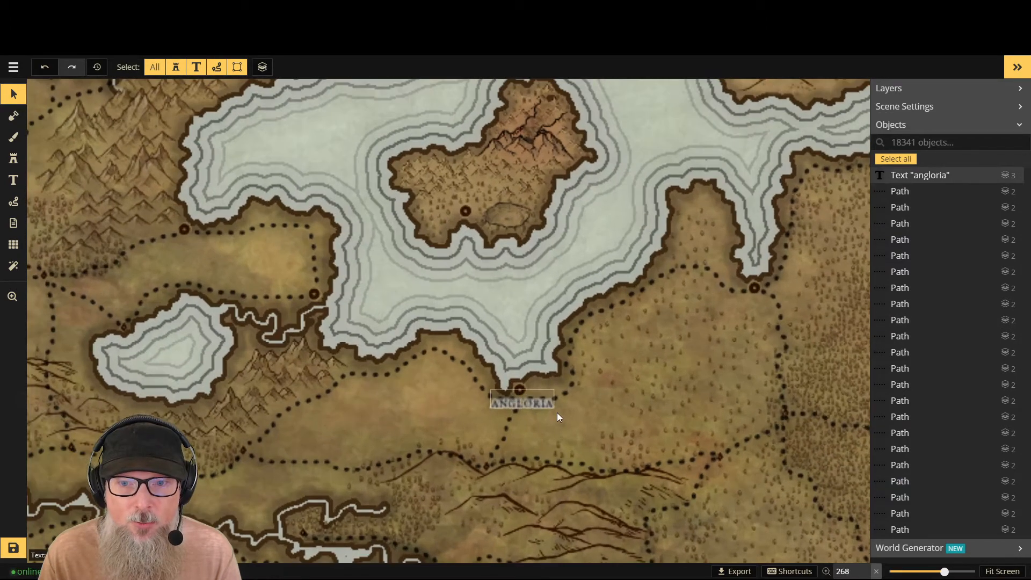
pyautogui.scroll(2, 524, 414)
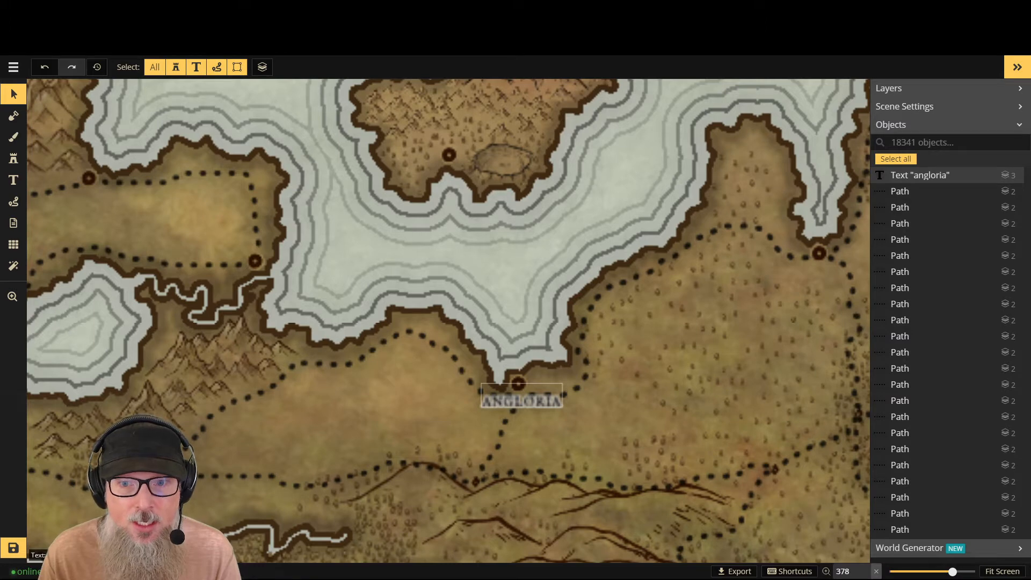
# - Save the current map
pyautogui.click(13, 549)
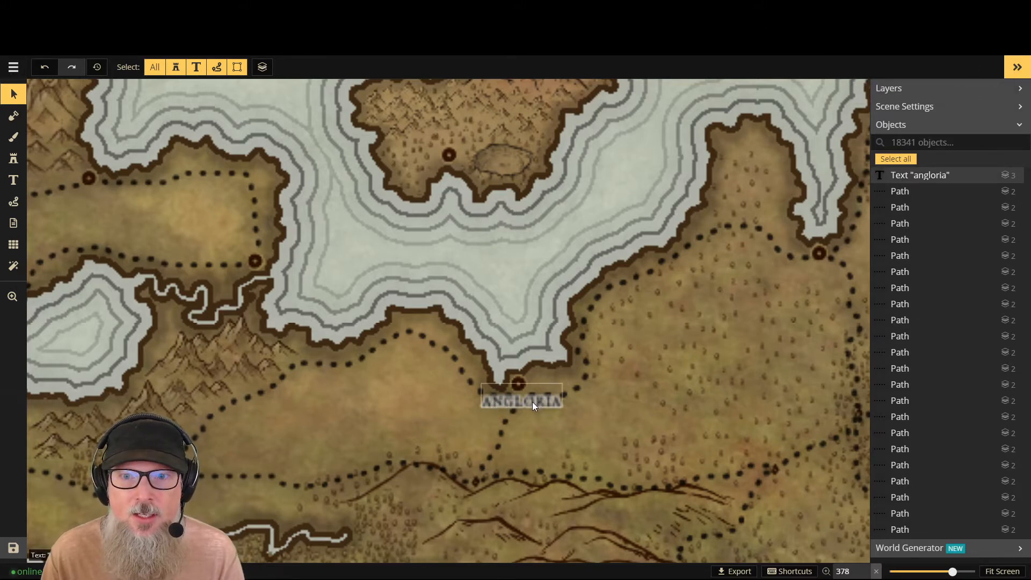
pyautogui.scroll(-2, 532, 402)
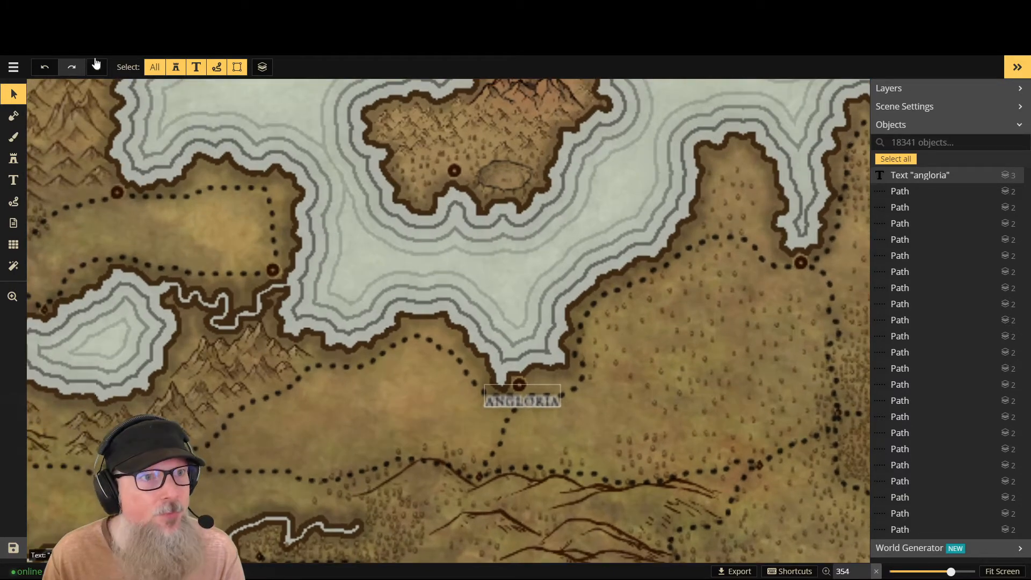
pyautogui.click(13, 67)
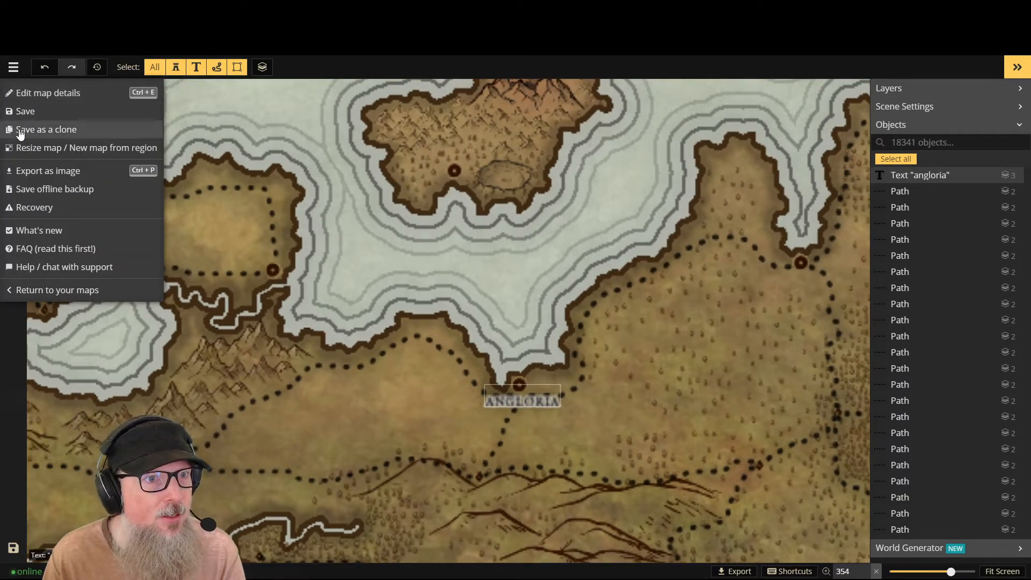
pyautogui.click(53, 91)
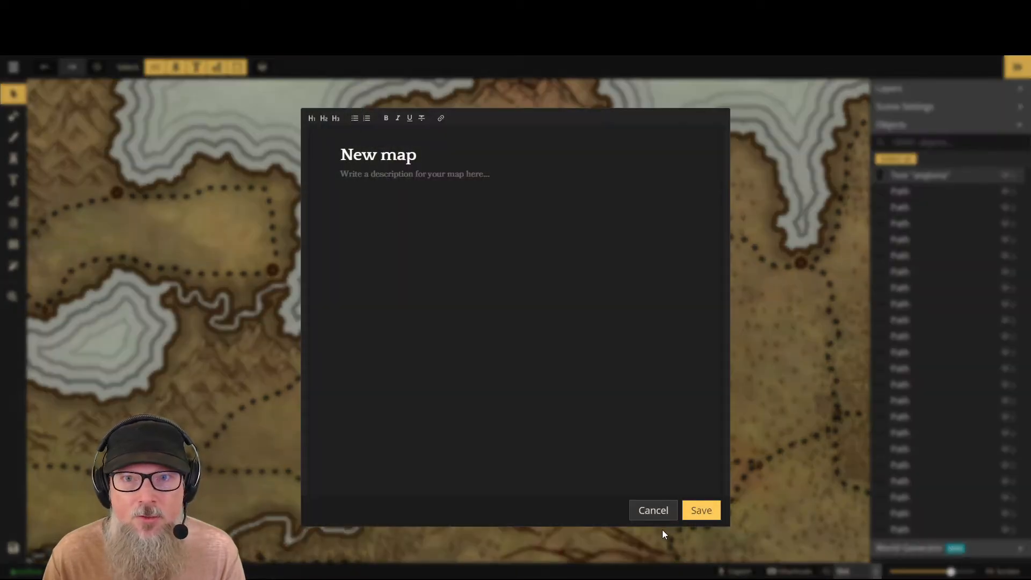
pyautogui.click(654, 511)
pyautogui.click(13, 66)
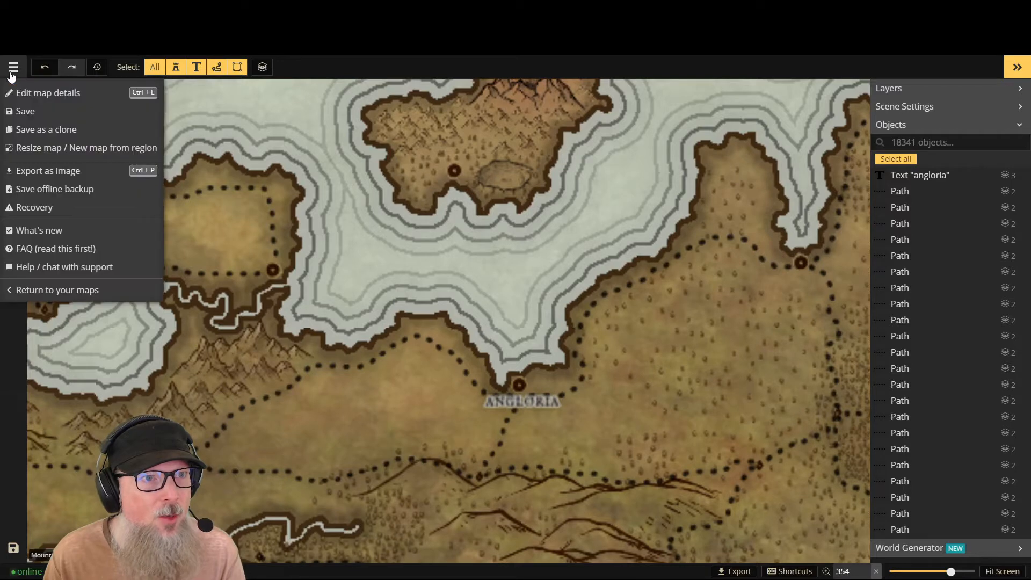
pyautogui.click(22, 148)
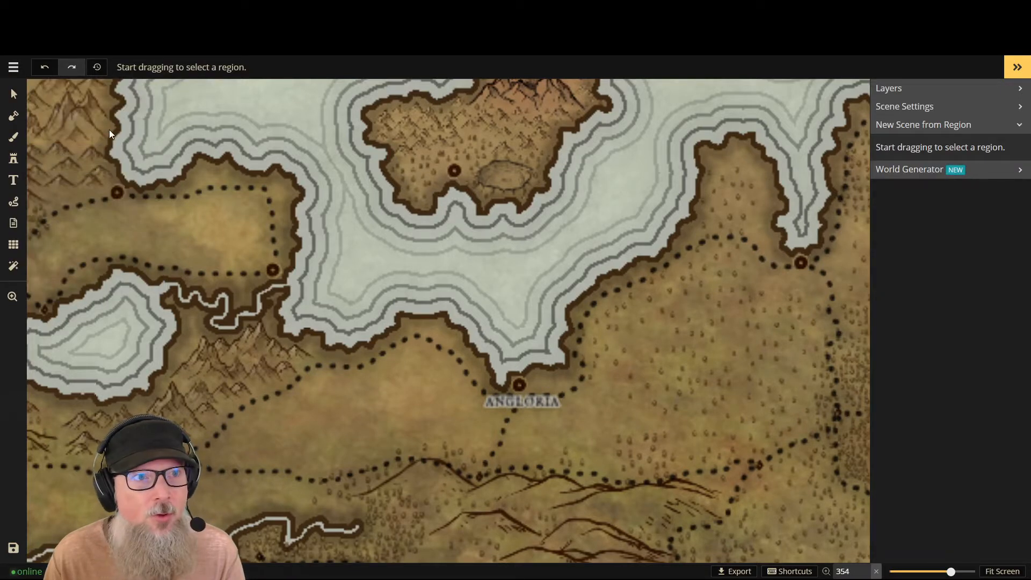
# - Return to the list of maps and open "New map" at Ultra (4K) resolution
pyautogui.click(10, 66)
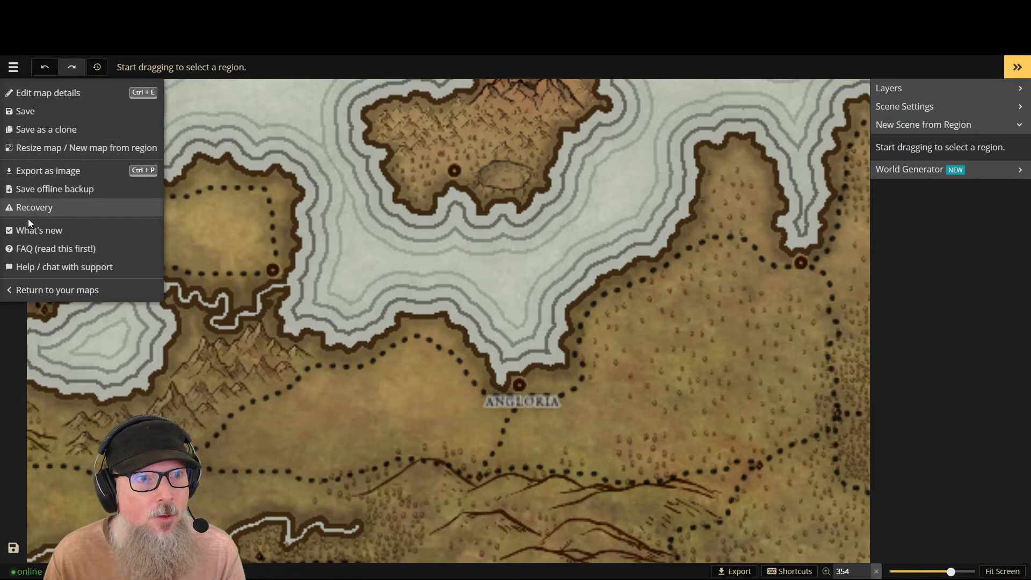
pyautogui.click(41, 293)
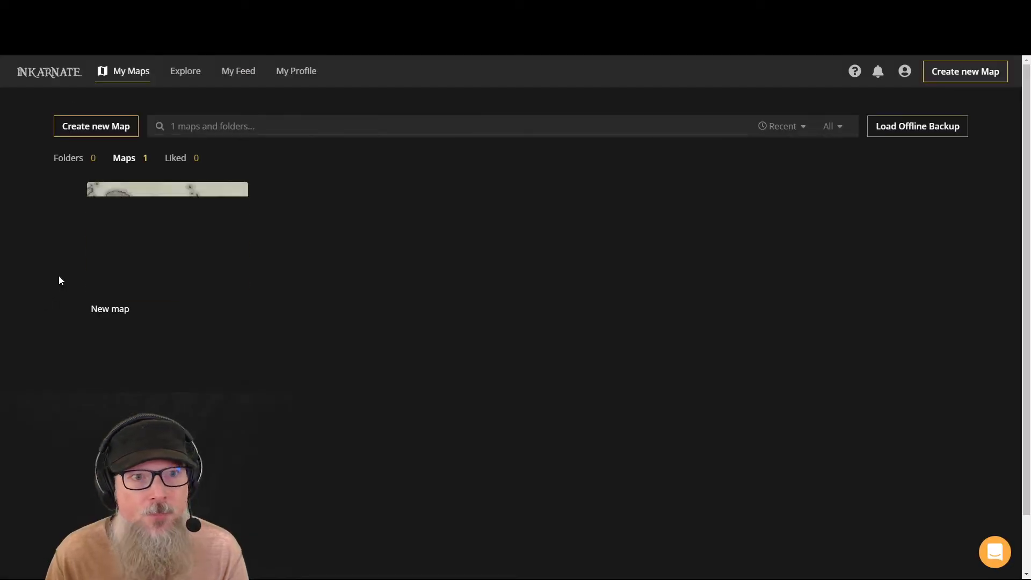
pyautogui.moveTo(166, 272)
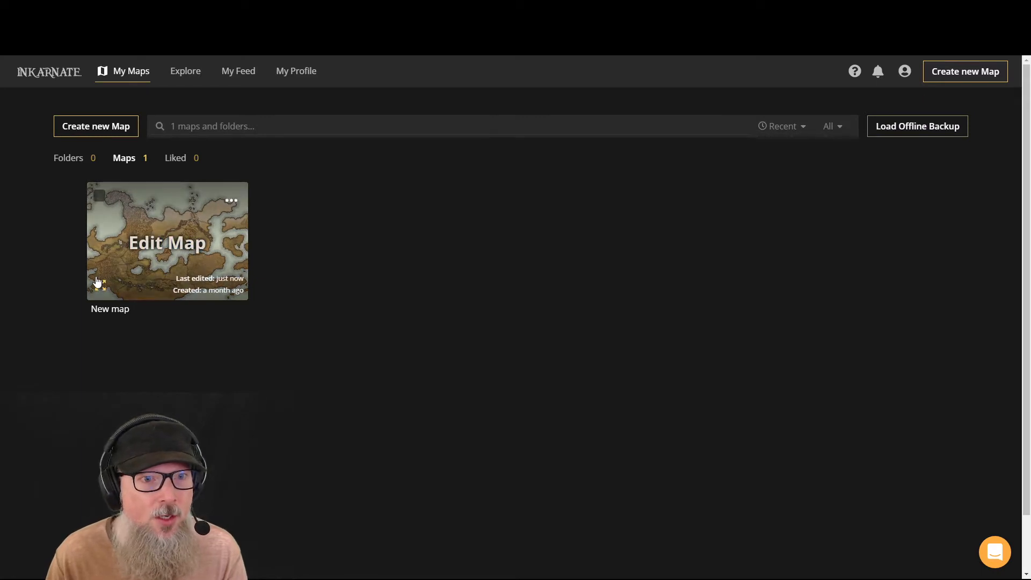
pyautogui.click(230, 199)
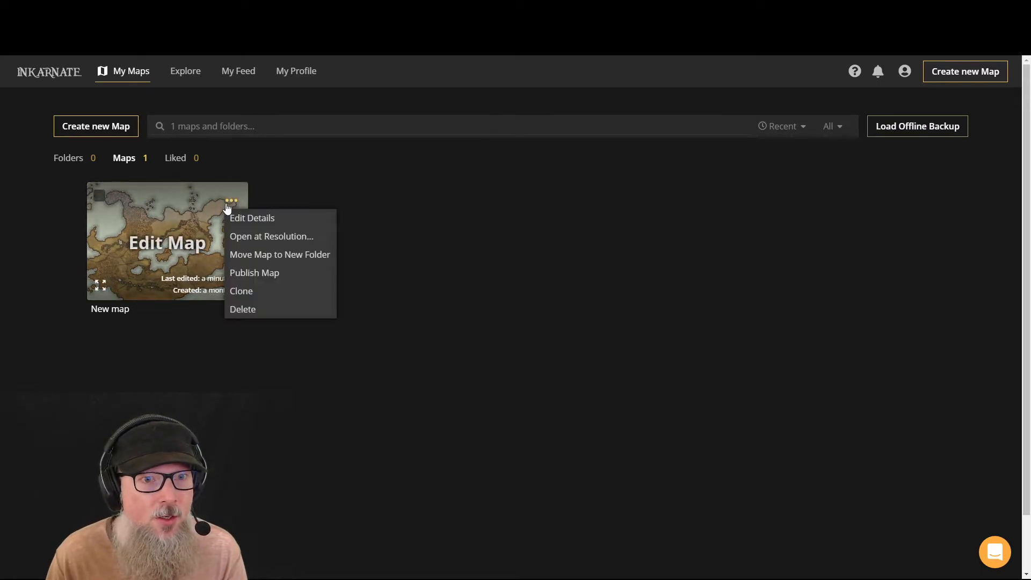
pyautogui.click(249, 237)
pyautogui.click(460, 270)
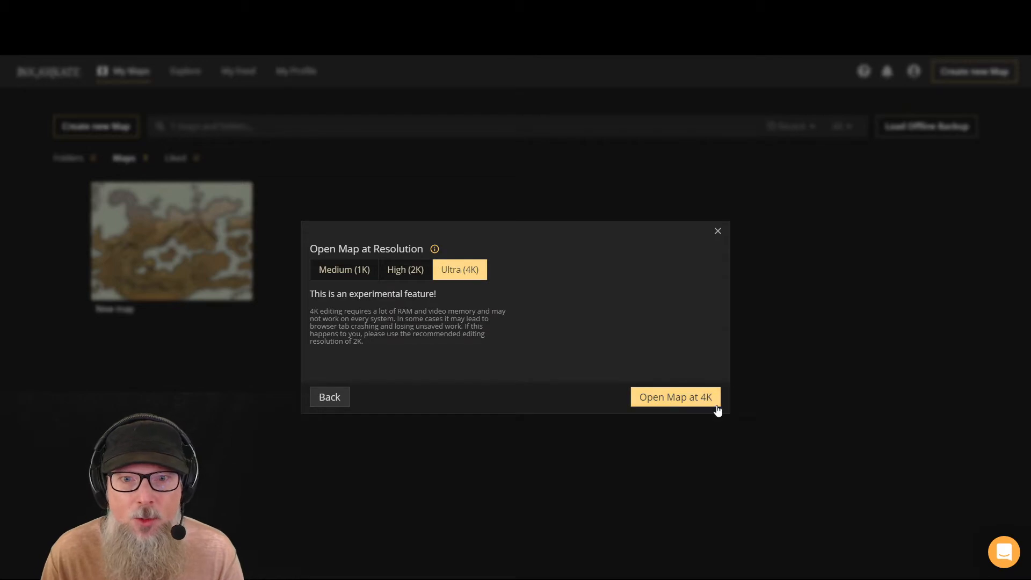
pyautogui.click(675, 397)
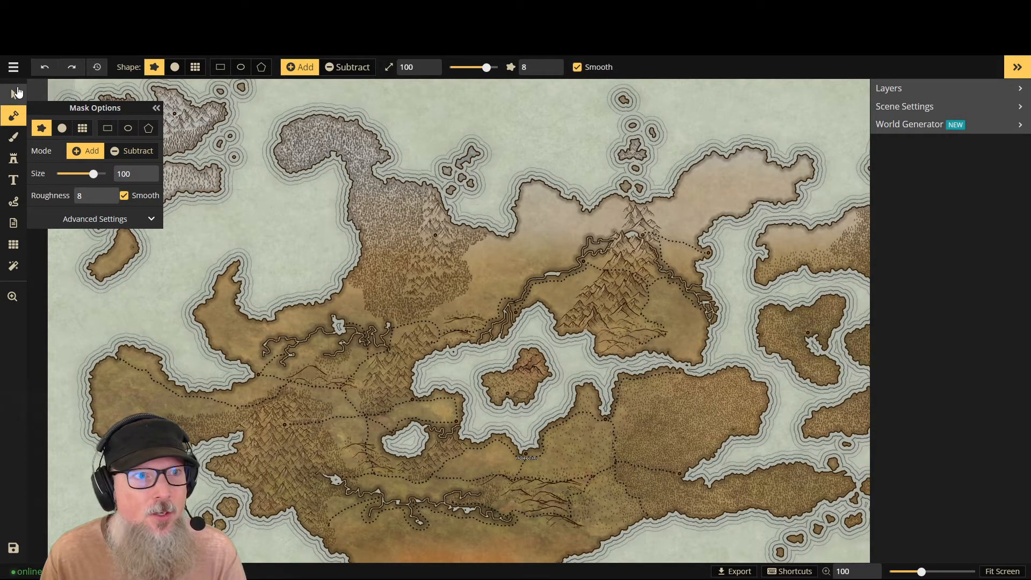
# - Select the Angloria label on the south shore of the inland sea and inspect its text settings
pyautogui.click(14, 94)
pyautogui.scroll(1, 520, 460)
pyautogui.scroll(10, 537, 462)
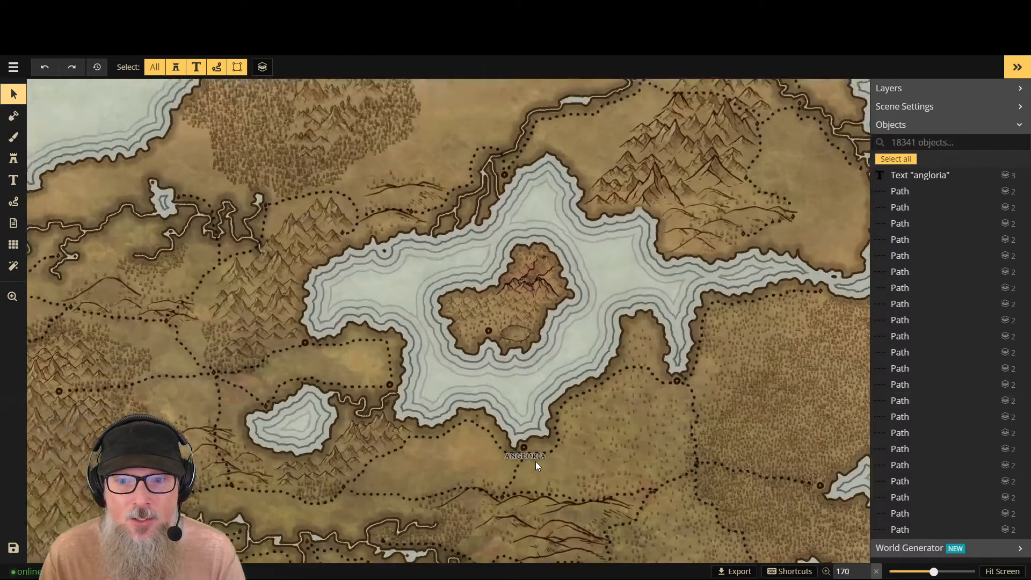
pyautogui.scroll(2, 537, 462)
pyautogui.scroll(-2, 536, 462)
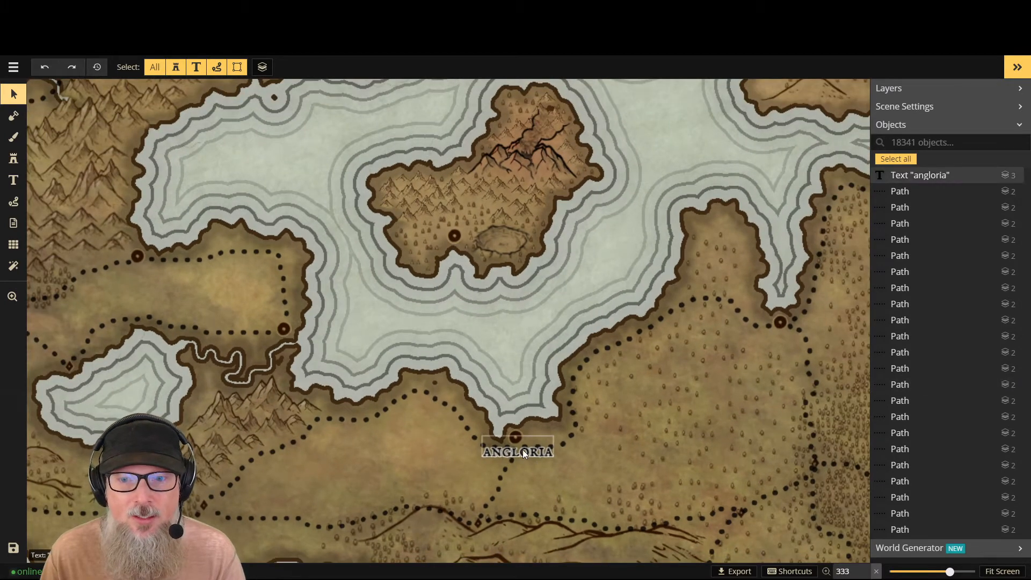
pyautogui.click(524, 452)
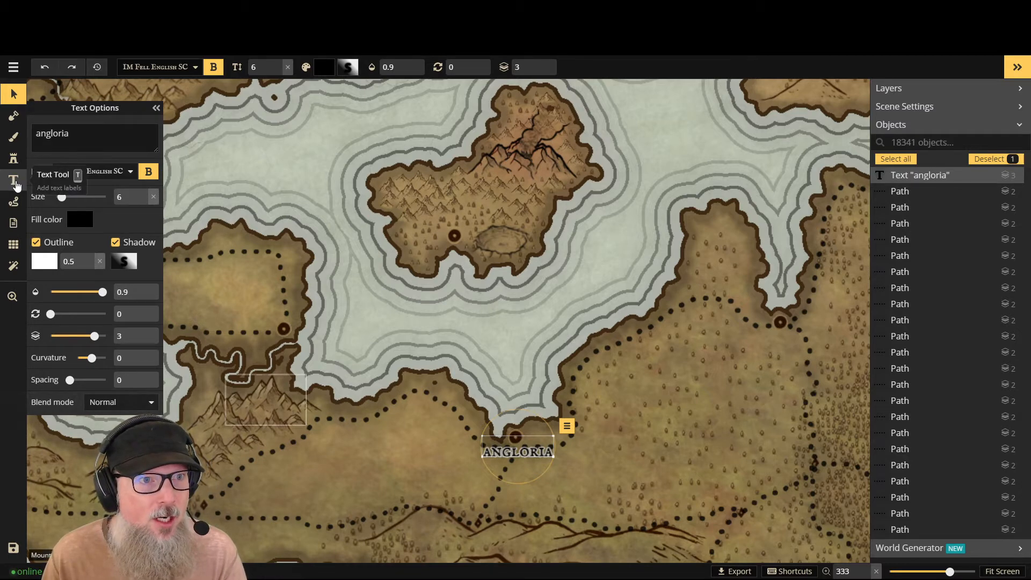
# - Add the text label "thexal" in lowercase just above the town marker on the central island
pyautogui.click(13, 181)
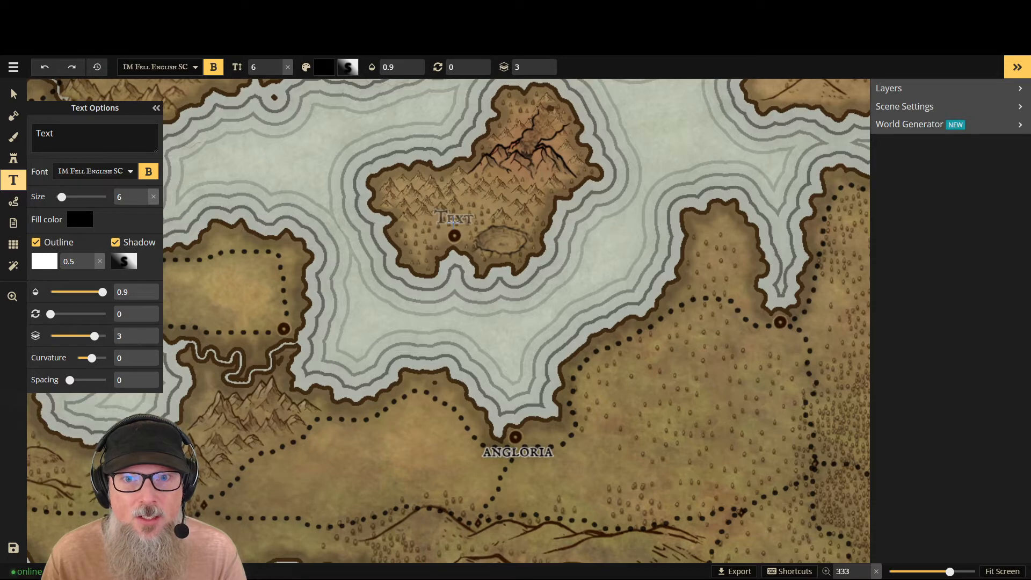
pyautogui.click(454, 218)
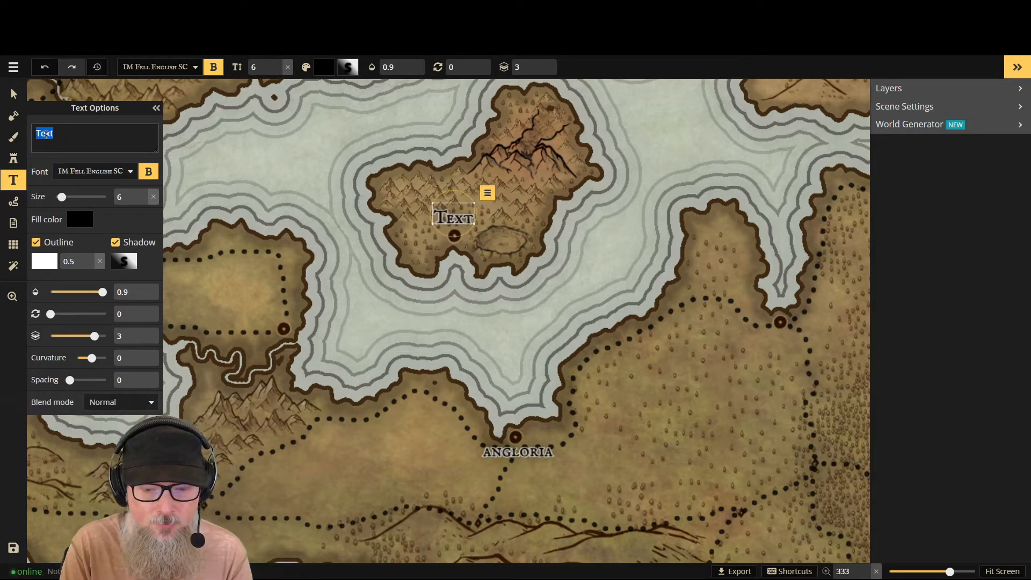
pyautogui.write('The')
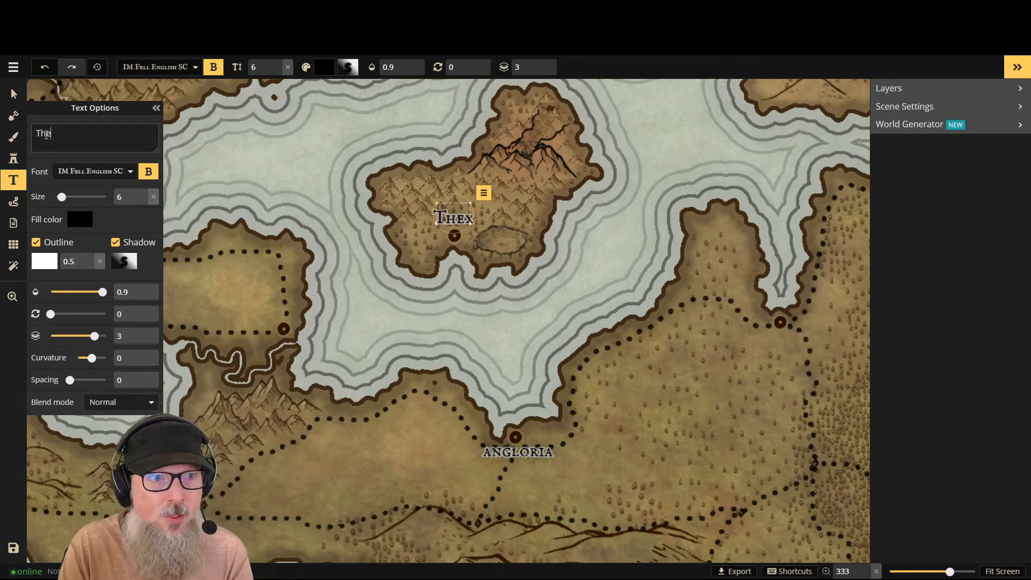
pyautogui.press('BackSpace')
pyautogui.press('BackSpace')
pyautogui.press('BackSpace')
pyautogui.write('thex')
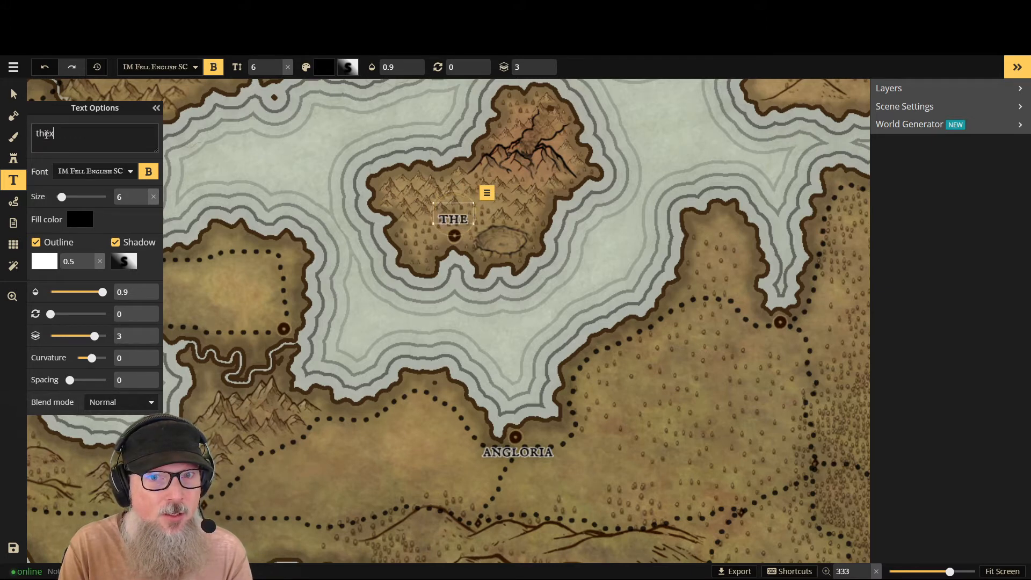
pyautogui.write('al')
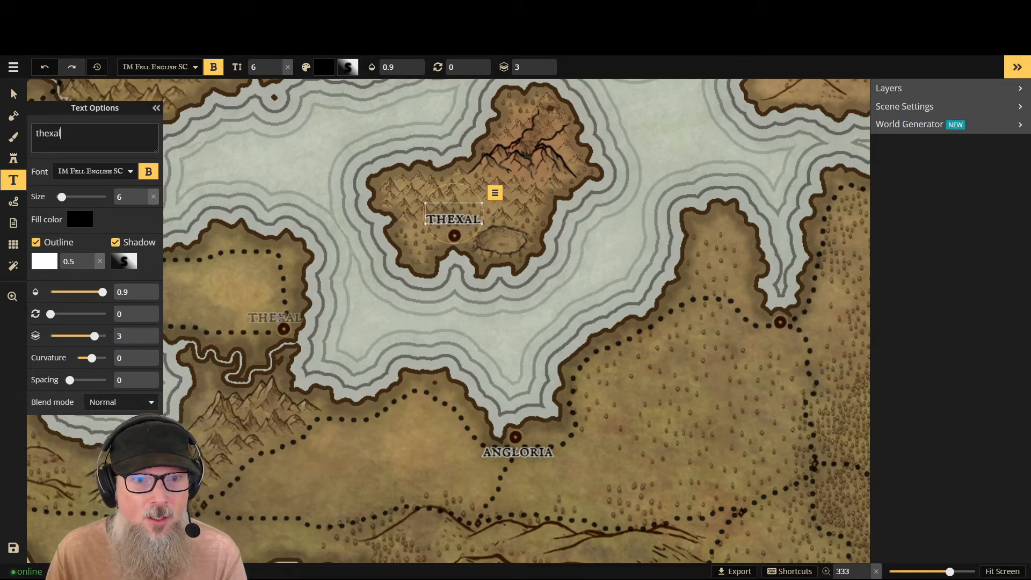
# - Add the text label "parthal" in lowercase below the town marker at the tip of the inlet northeast of Angloria
pyautogui.click(782, 339)
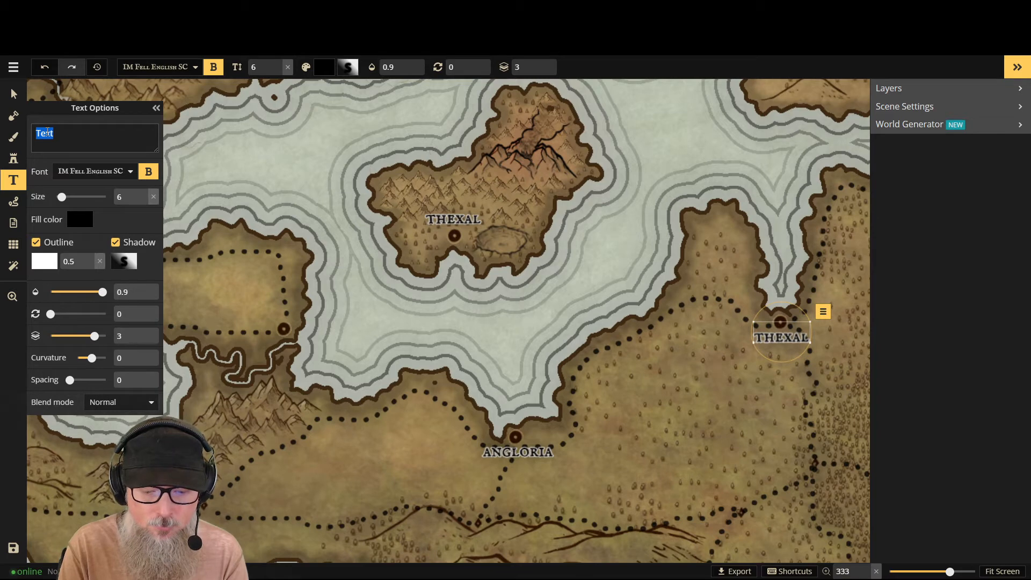
pyautogui.write('Par')
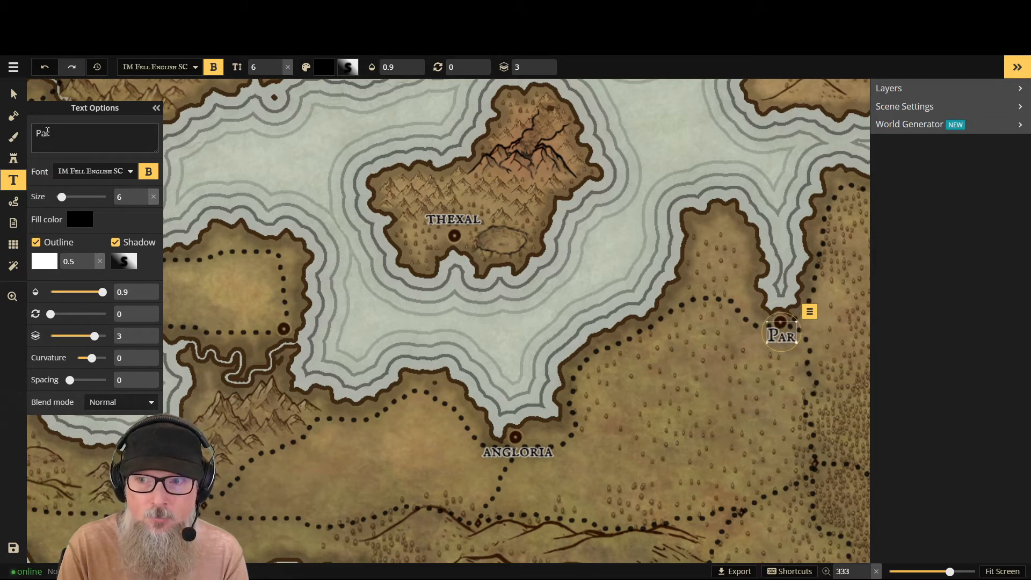
pyautogui.press('BackSpace')
pyautogui.press('BackSpace')
pyautogui.press('BackSpace')
pyautogui.write('par')
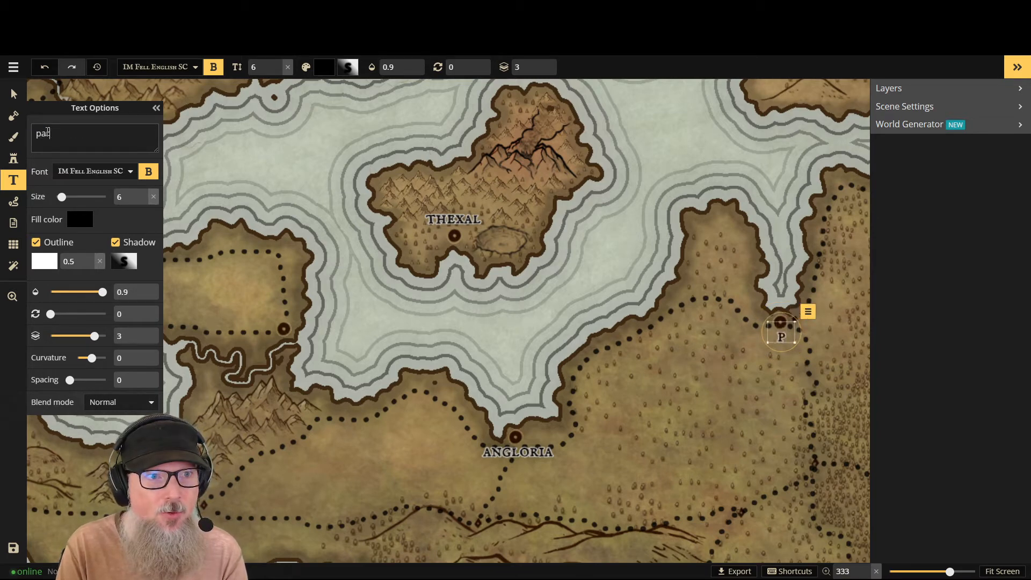
pyautogui.write('tha')
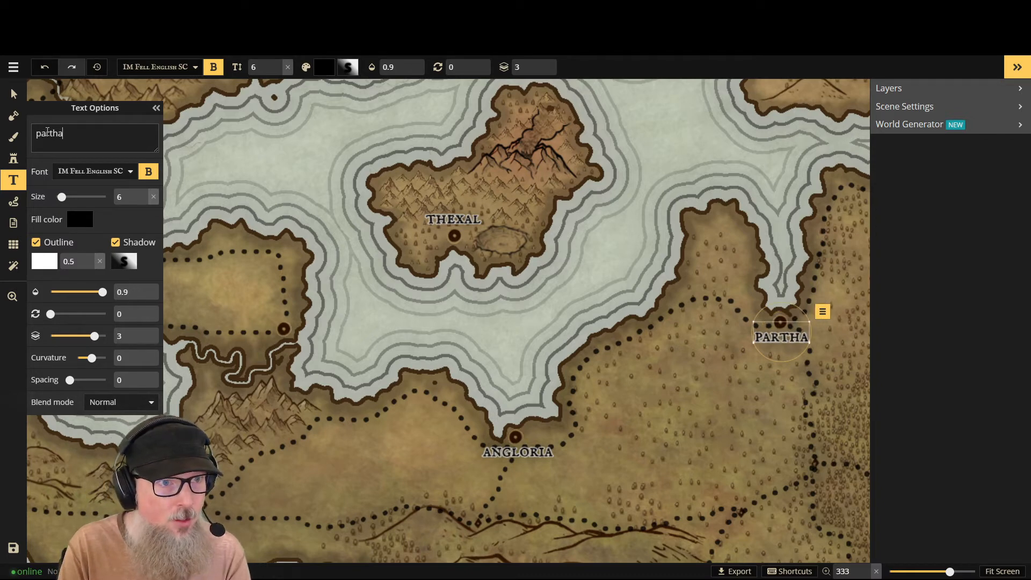
pyautogui.write('l')
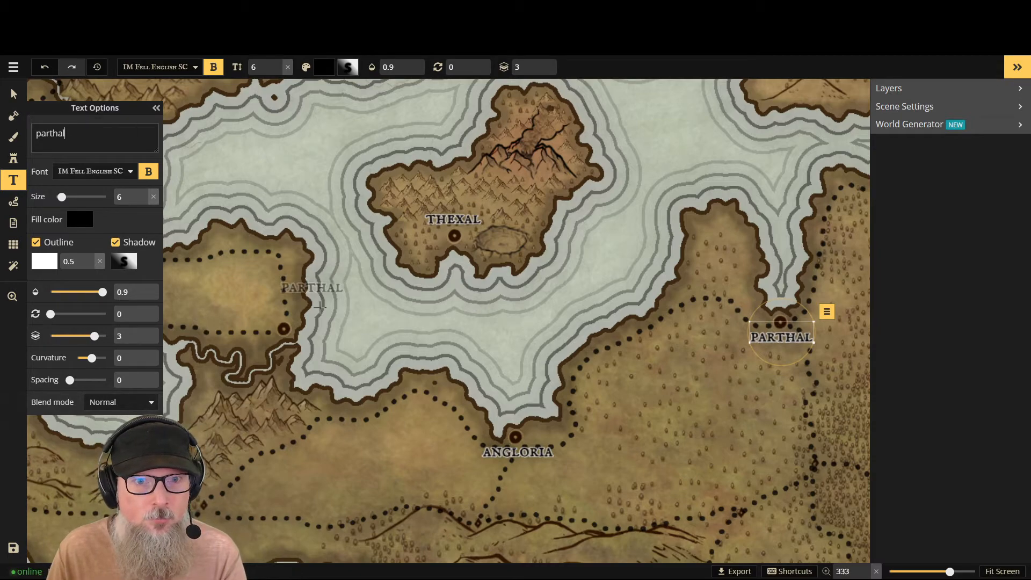
# - Add the text label "Bodin's Point" just above the town marker on the inland sea's southwest shore
pyautogui.scroll(-2, 328, 312)
pyautogui.scroll(-1, 329, 311)
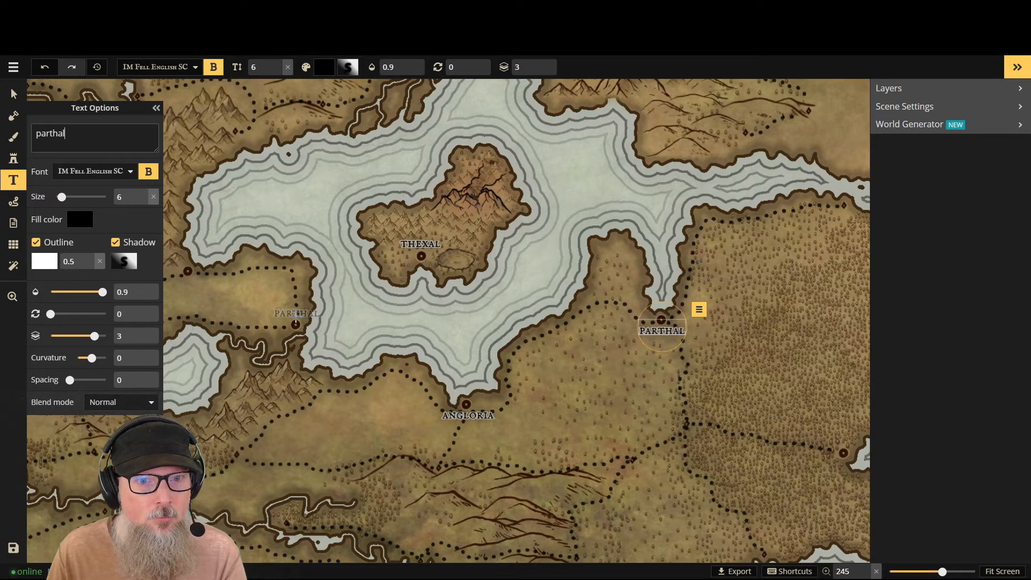
pyautogui.click(296, 319)
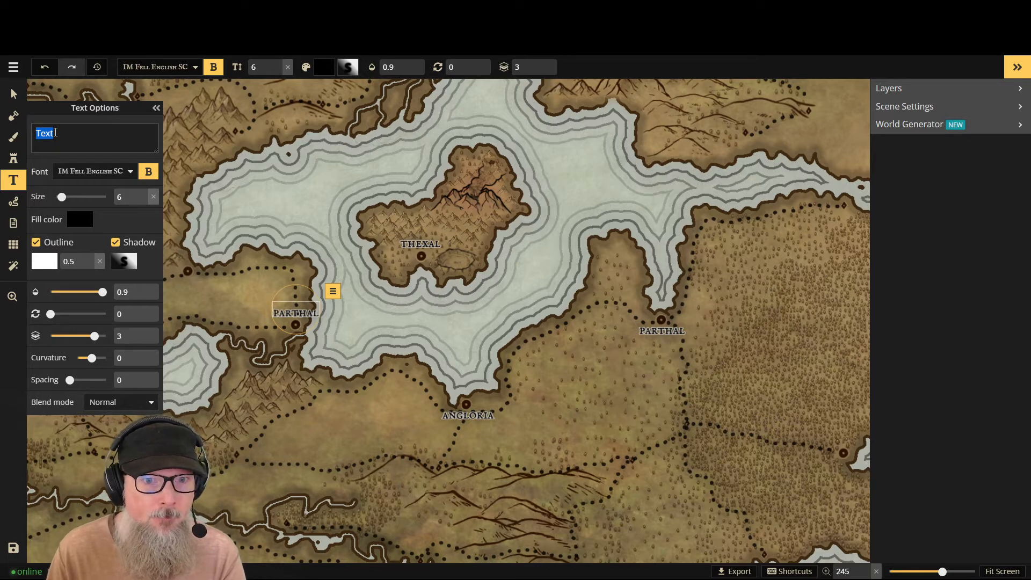
pyautogui.write('Bo')
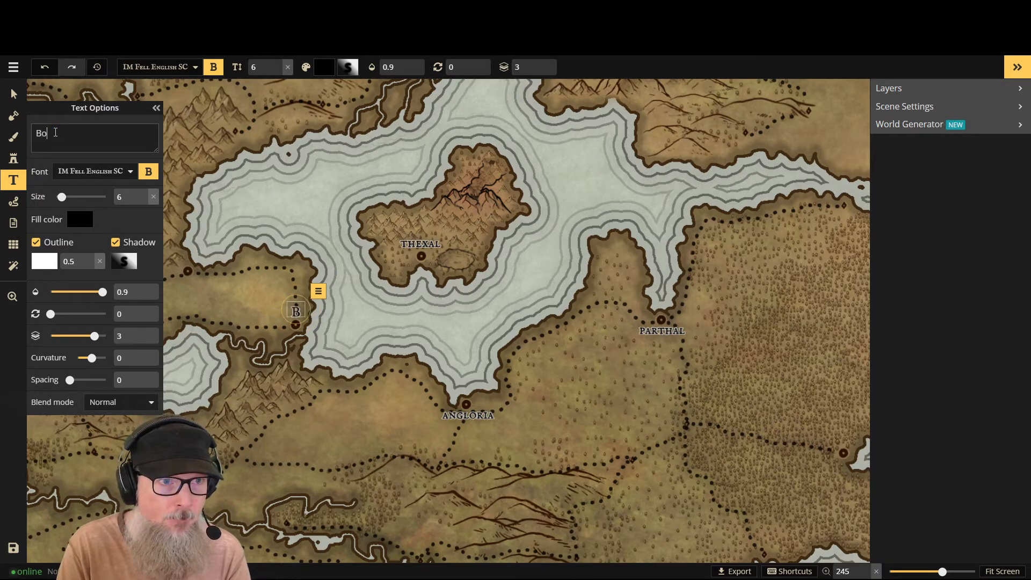
pyautogui.write("dhn's Poin")
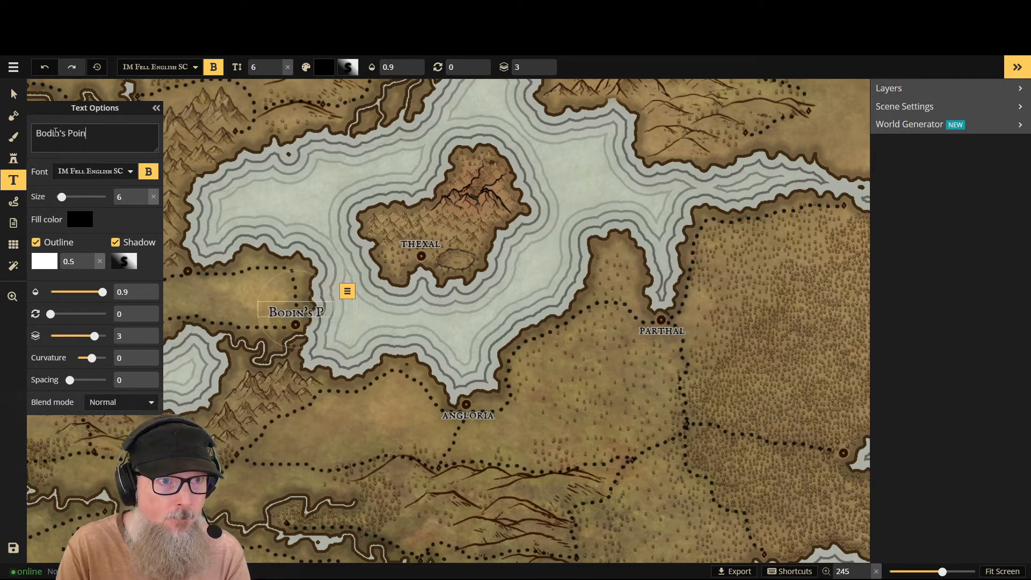
pyautogui.write('t')
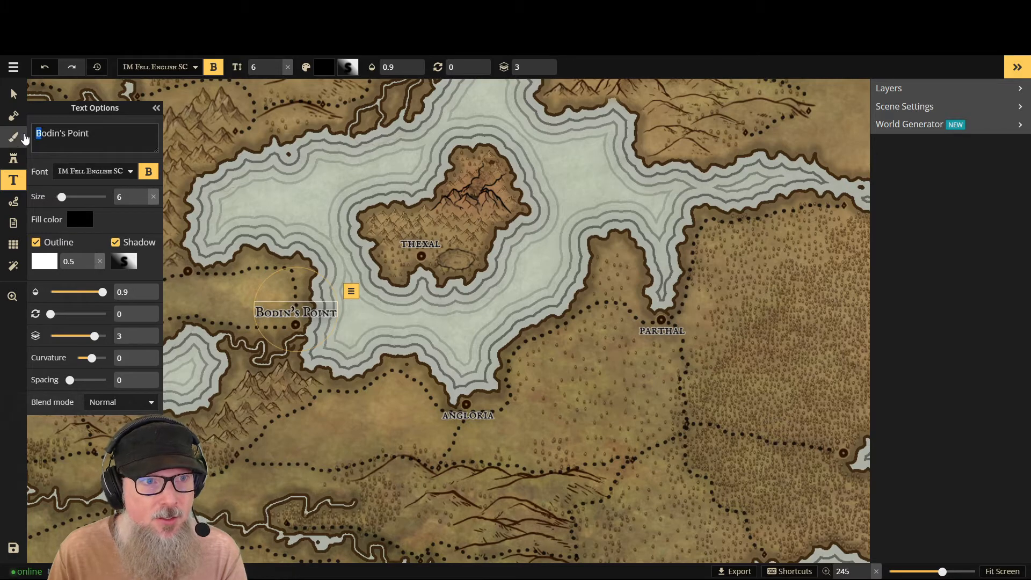
# - Change the Bodin's Point label to lowercase without the possessive, reading "bodin point"
pyautogui.press('BackSpace')
pyautogui.write('b')
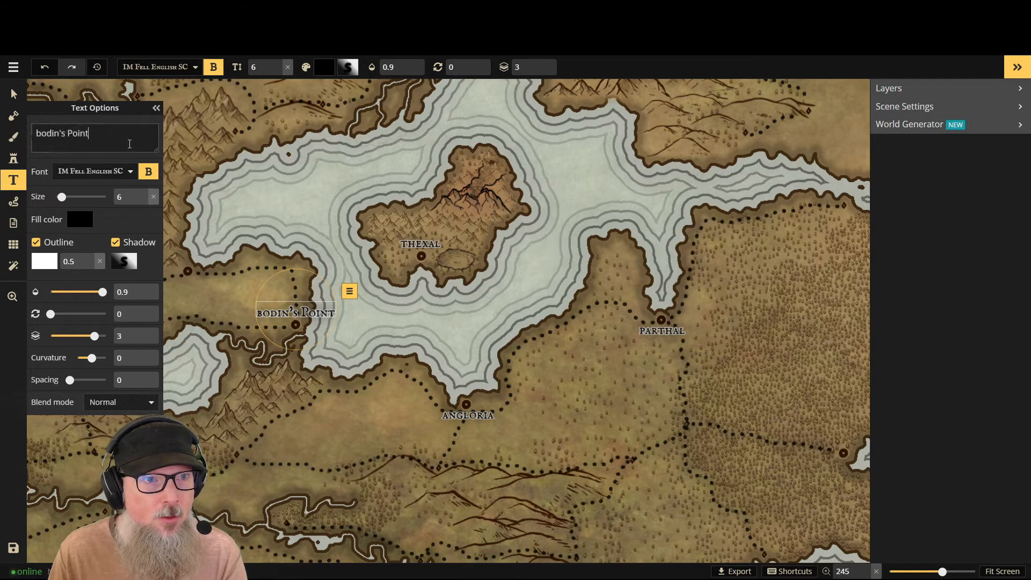
pyautogui.click(71, 134)
pyautogui.press('BackSpace')
pyautogui.write('p')
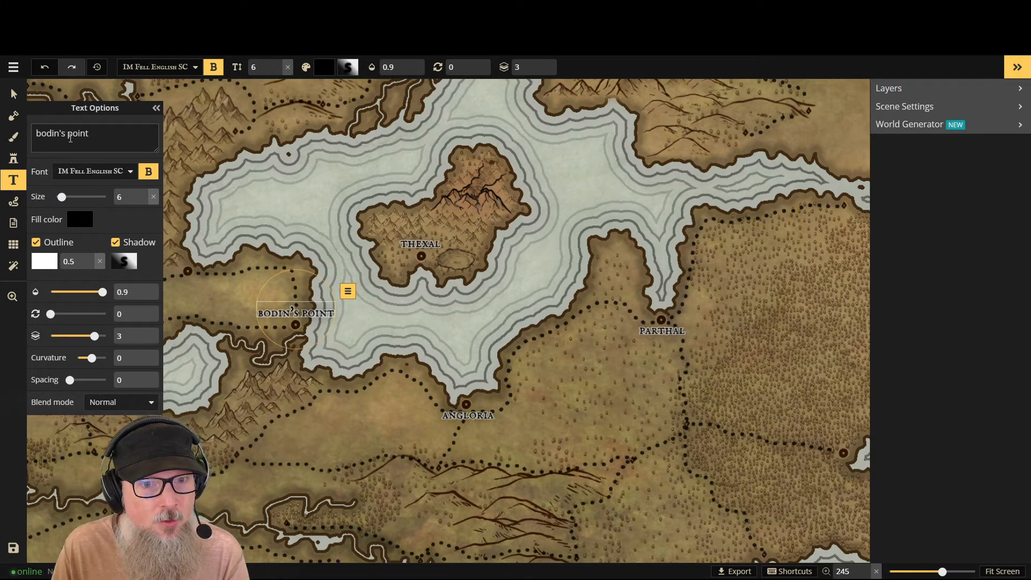
pyautogui.click(67, 137)
pyautogui.press('BackSpace')
pyautogui.press('BackSpace')
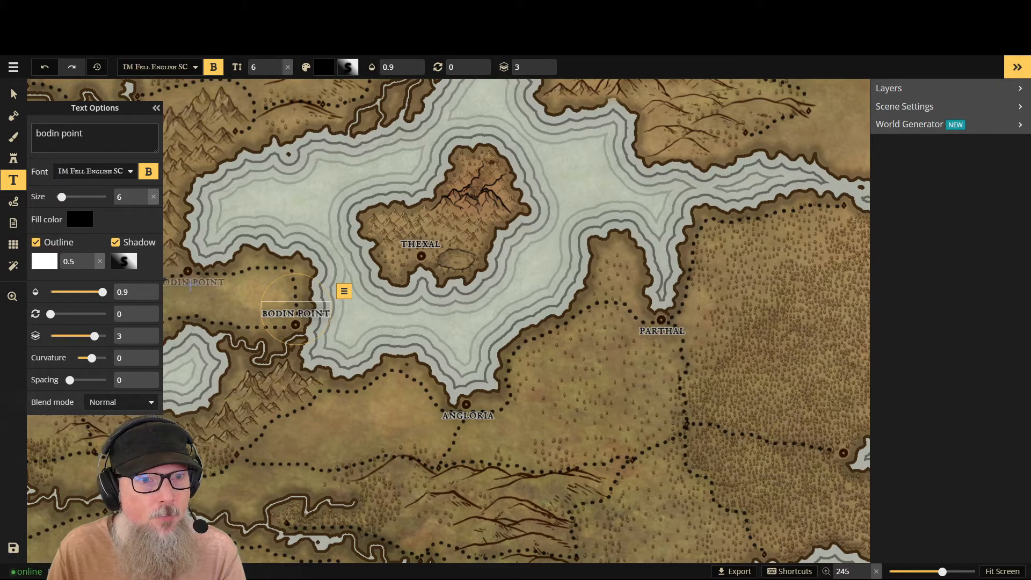
# - Place a new text label just below the coastal town marker northwest of Bodin Point
pyautogui.click(190, 283)
pyautogui.scroll(-2, 246, 305)
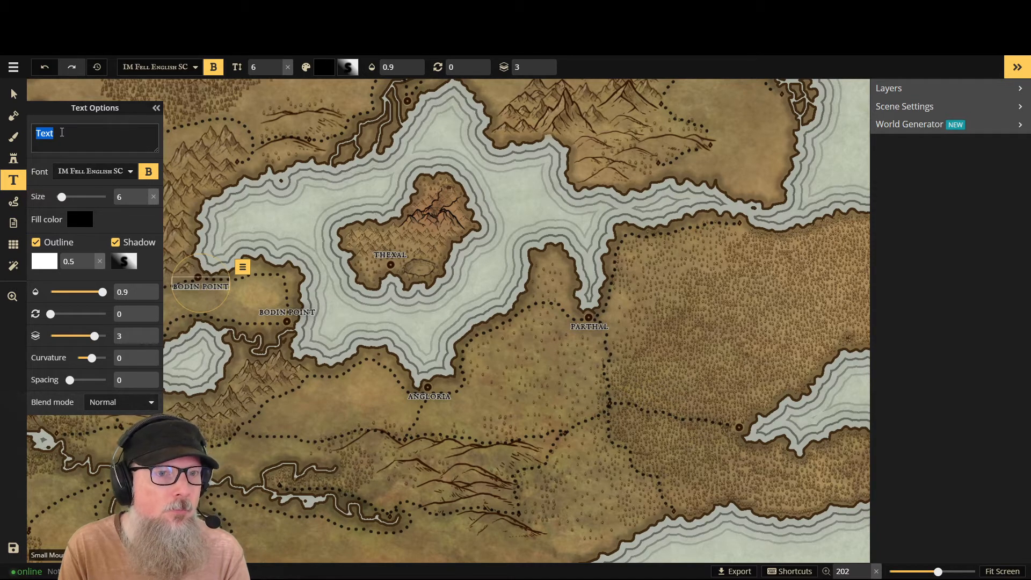
pyautogui.write('T')
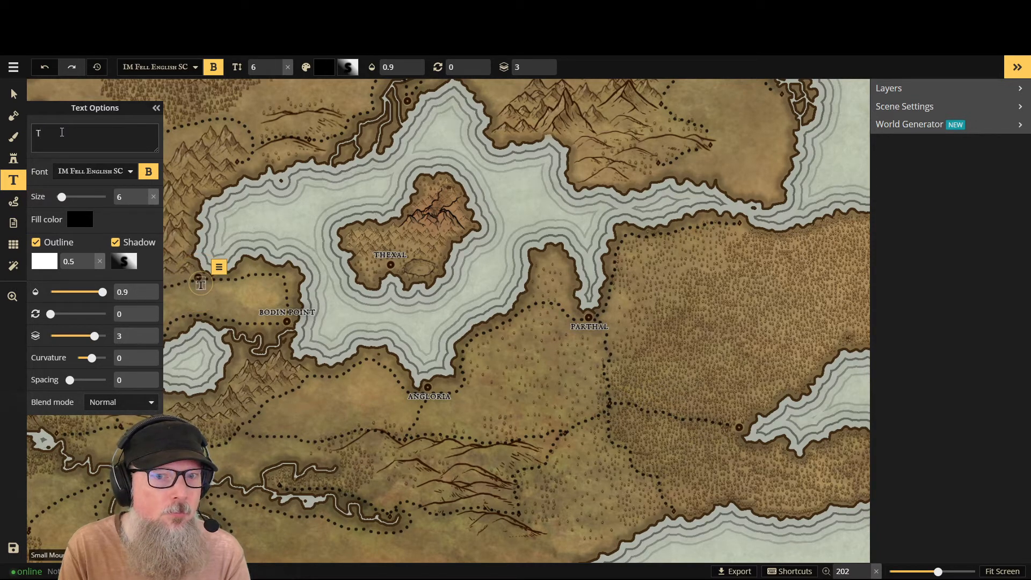
pyautogui.write('a')
pyautogui.press('BackSpace')
pyautogui.press('BackSpace')
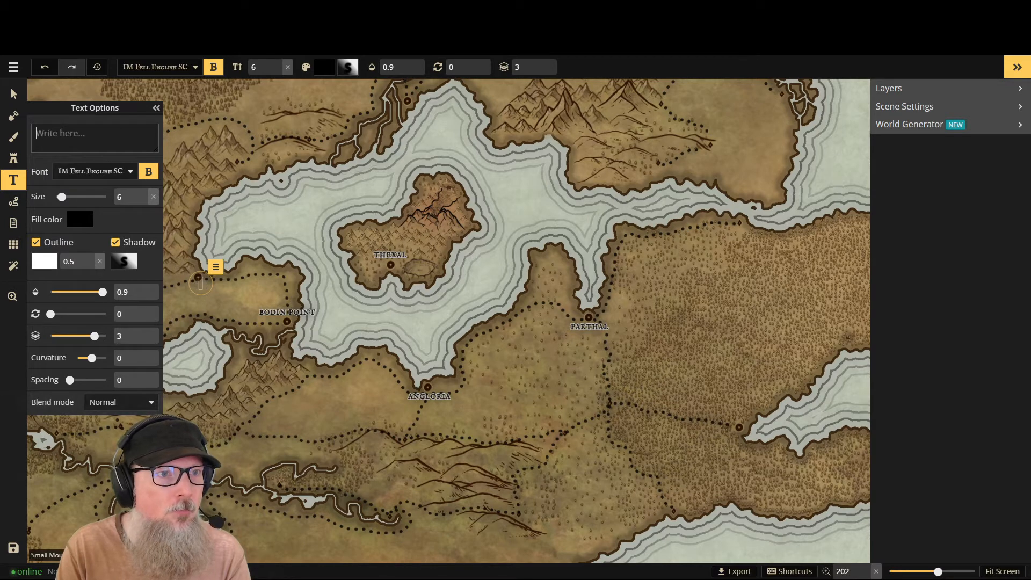
pyautogui.write('tarin')
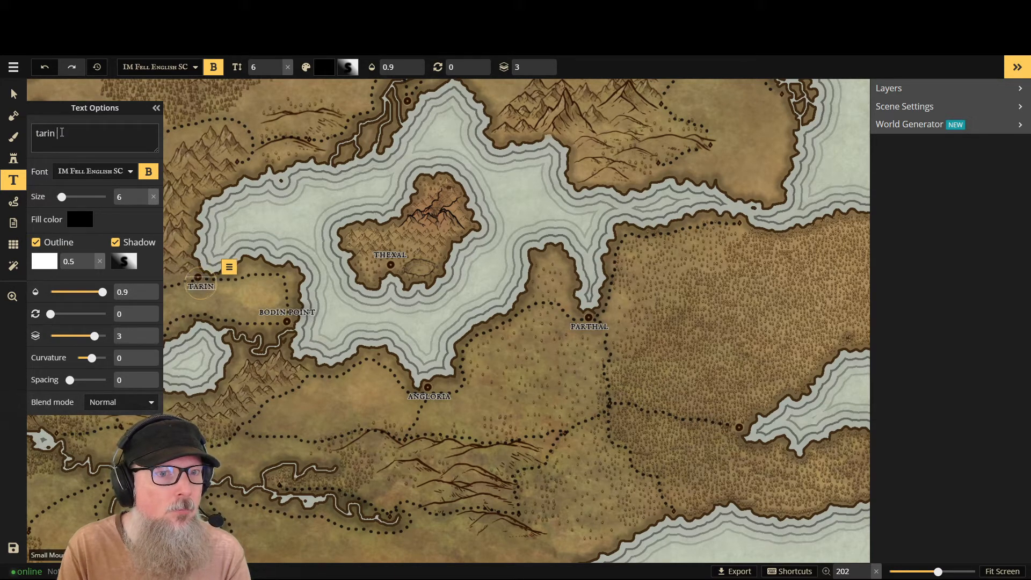
pyautogui.write(' lan')
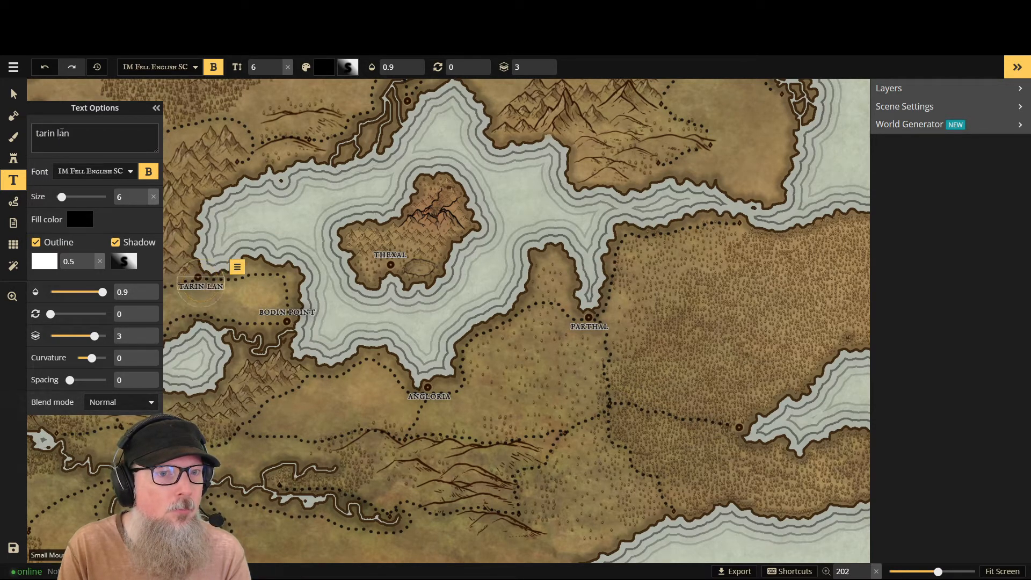
pyautogui.press('BackSpace')
pyautogui.press('BackSpace')
pyautogui.press('BackSpace')
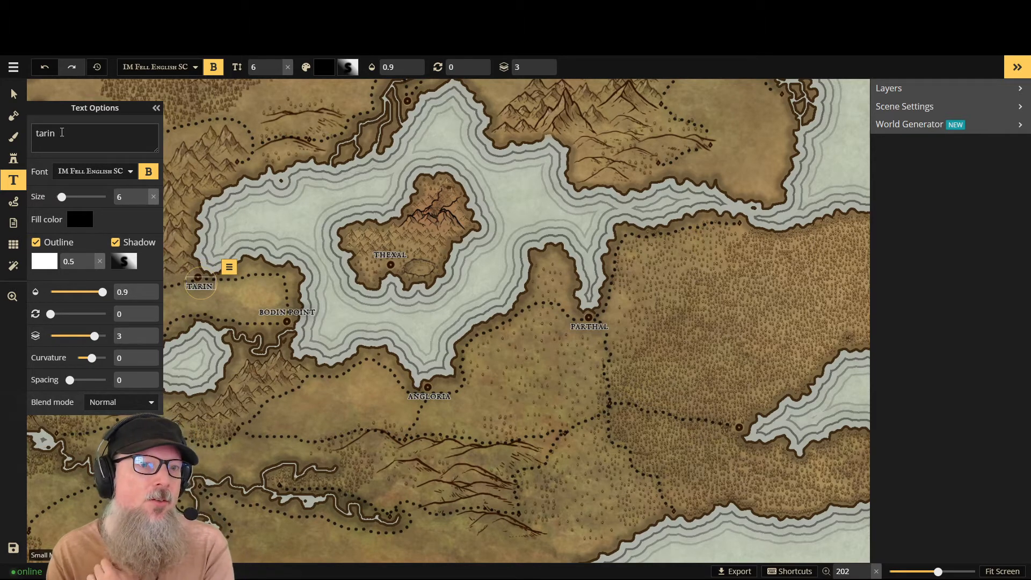
pyautogui.press('BackSpace')
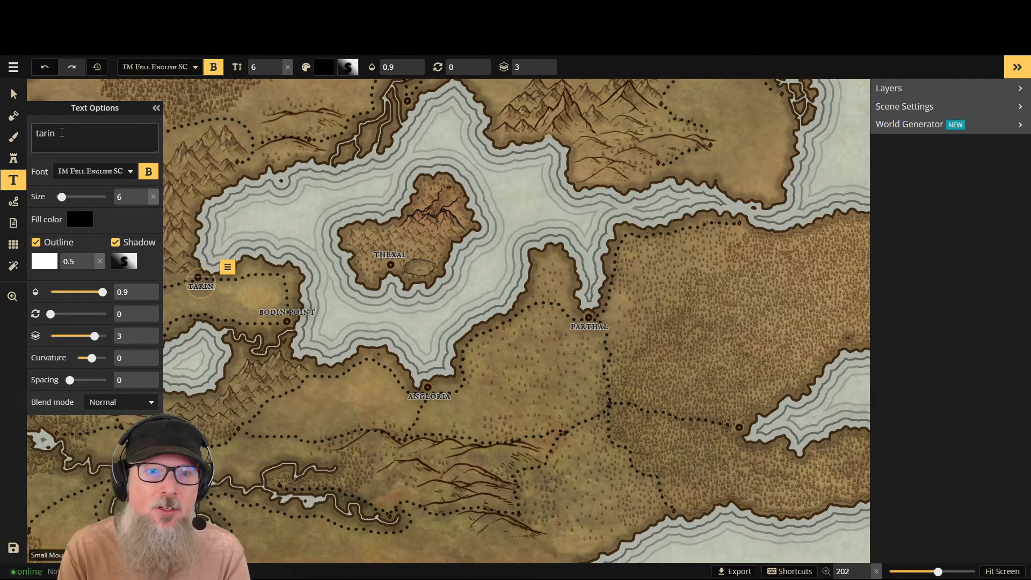
pyautogui.press('BackSpace')
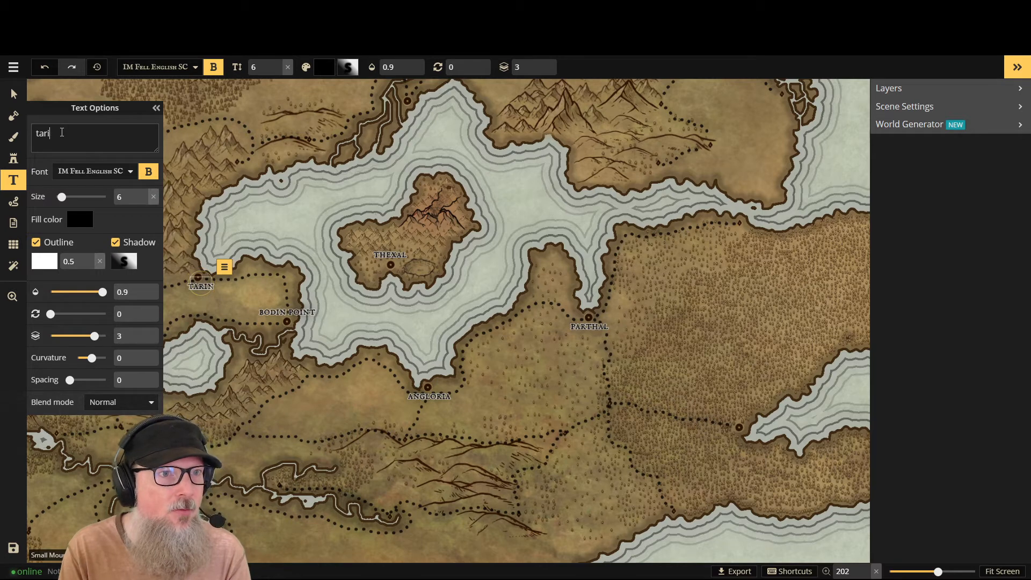
pyautogui.press('BackSpace')
pyautogui.press('BackSpace')
pyautogui.press('BackSpace')
pyautogui.press('BackSpace')
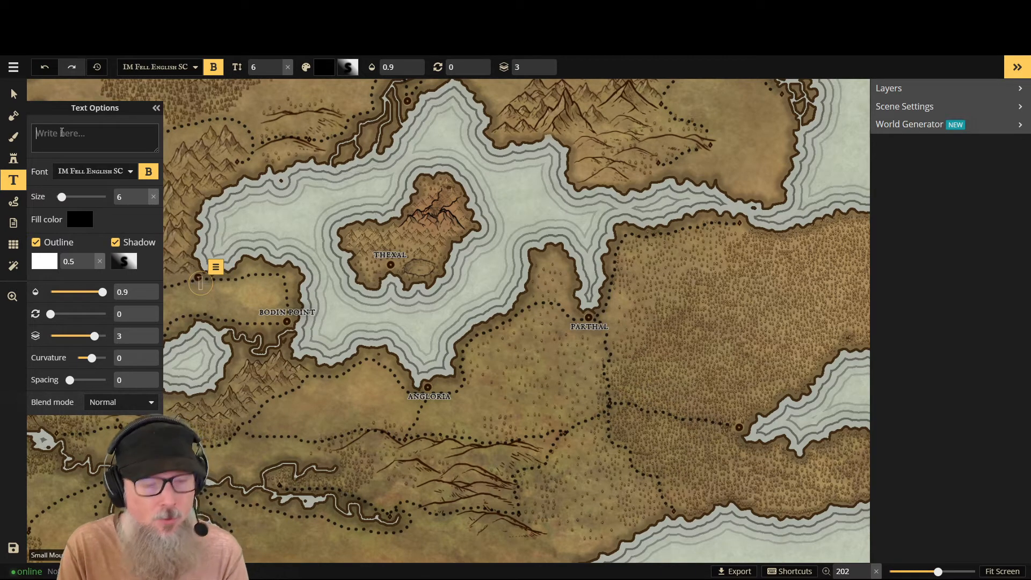
# - Name the new label northwest of Bodin Point "thanal landing" in lowercase and finish adding text
pyautogui.write('tha')
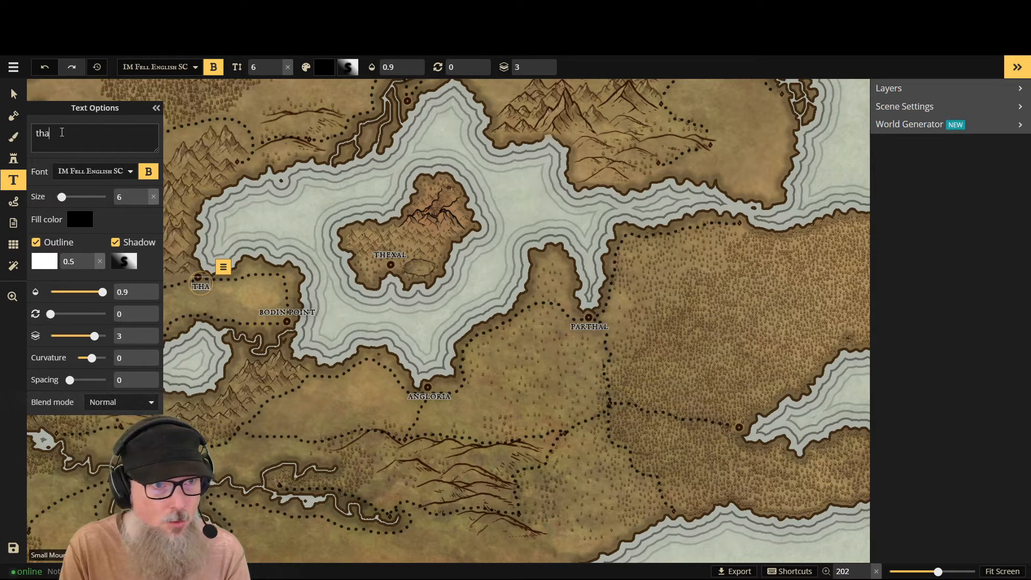
pyautogui.write('nal ')
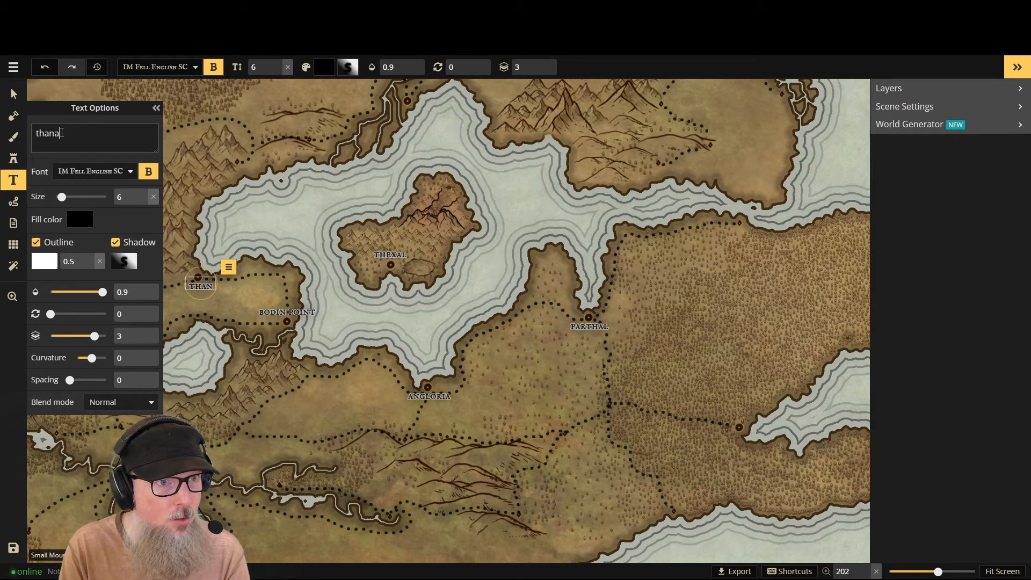
pyautogui.write('l')
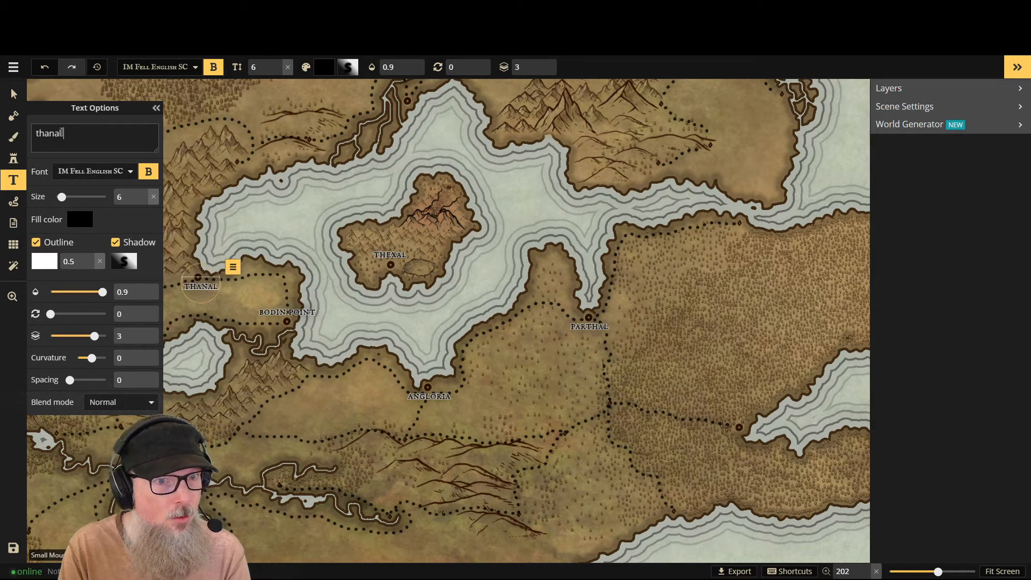
pyautogui.write('anding')
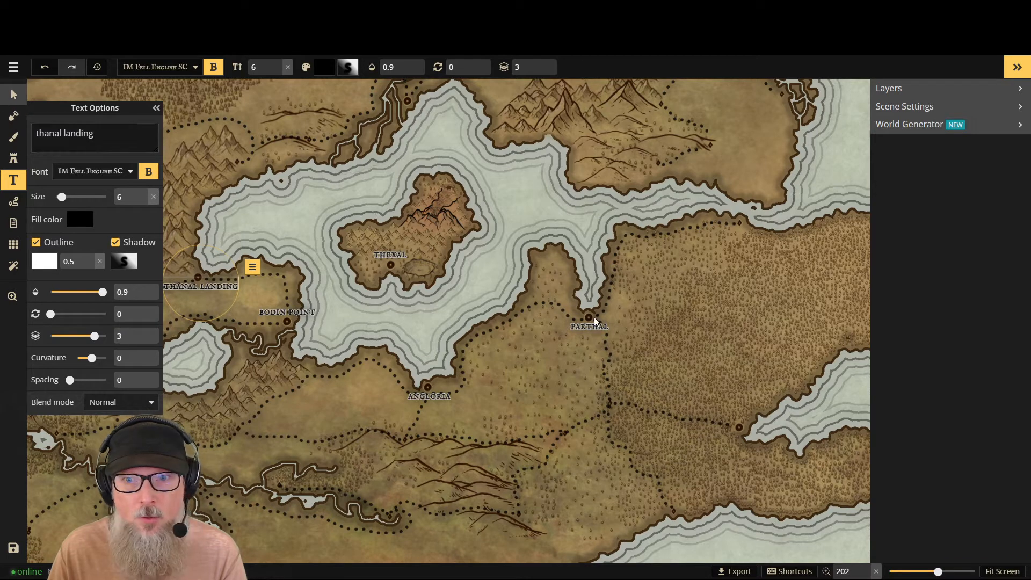
pyautogui.press('Escape')
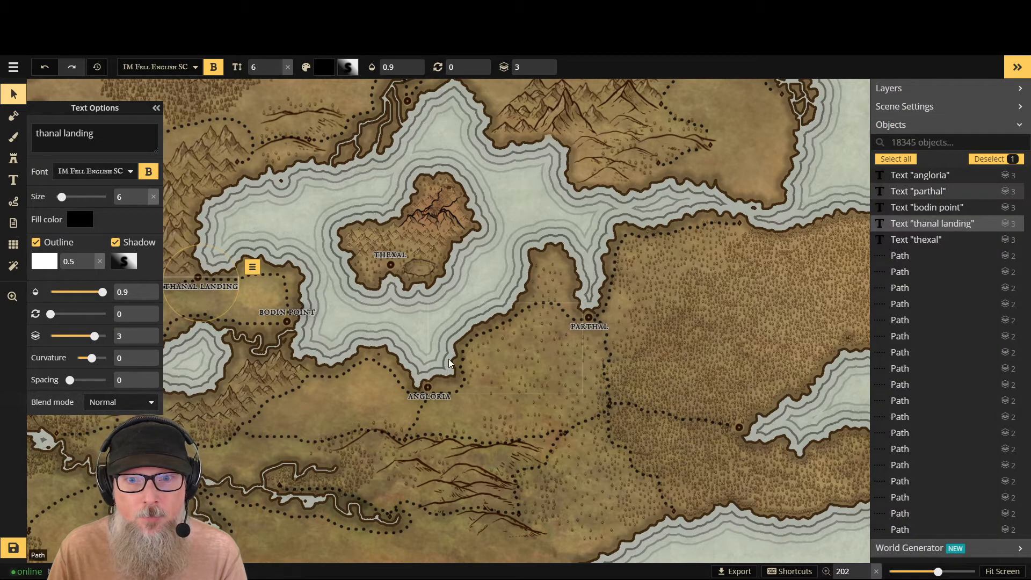
# - Rename the Parthal label at the tip of the eastern inlet as "parthana" in lowercase
pyautogui.click(582, 330)
pyautogui.click(73, 131)
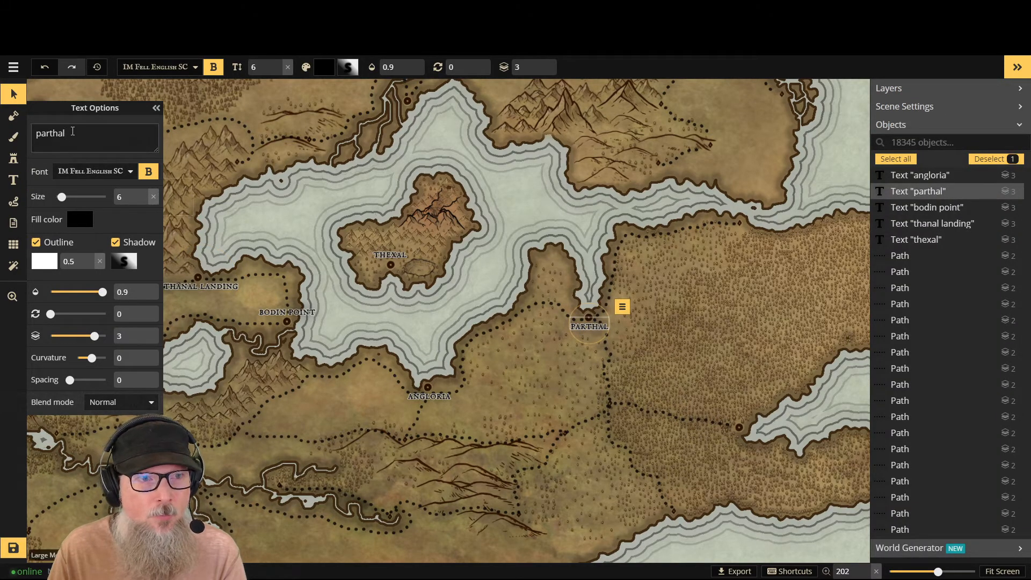
pyautogui.press('BackSpace')
pyautogui.press('BackSpace')
pyautogui.press('BackSpace')
pyautogui.press('BackSpace')
pyautogui.press('BackSpace')
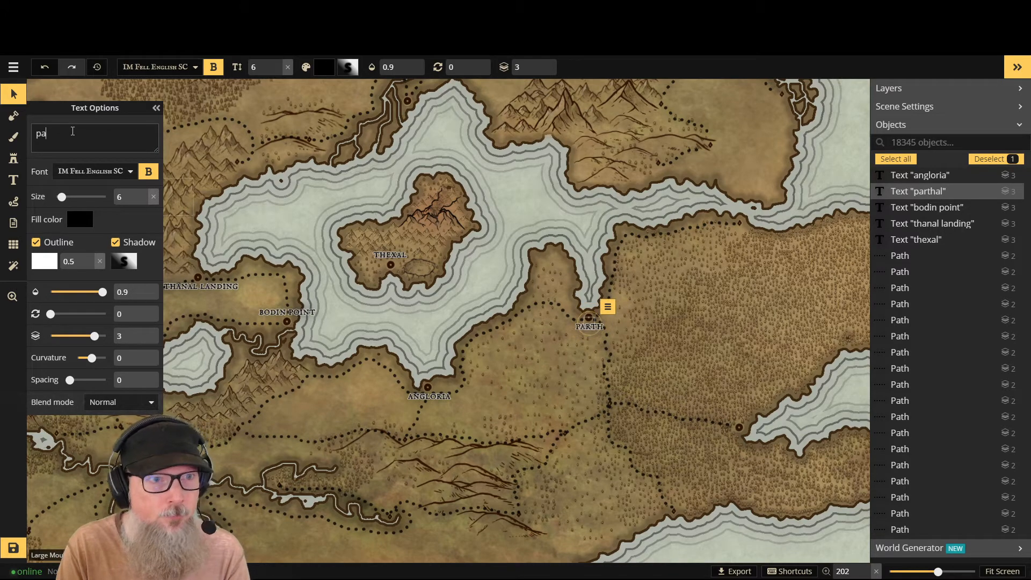
pyautogui.press('BackSpace')
pyautogui.press('BackSpace')
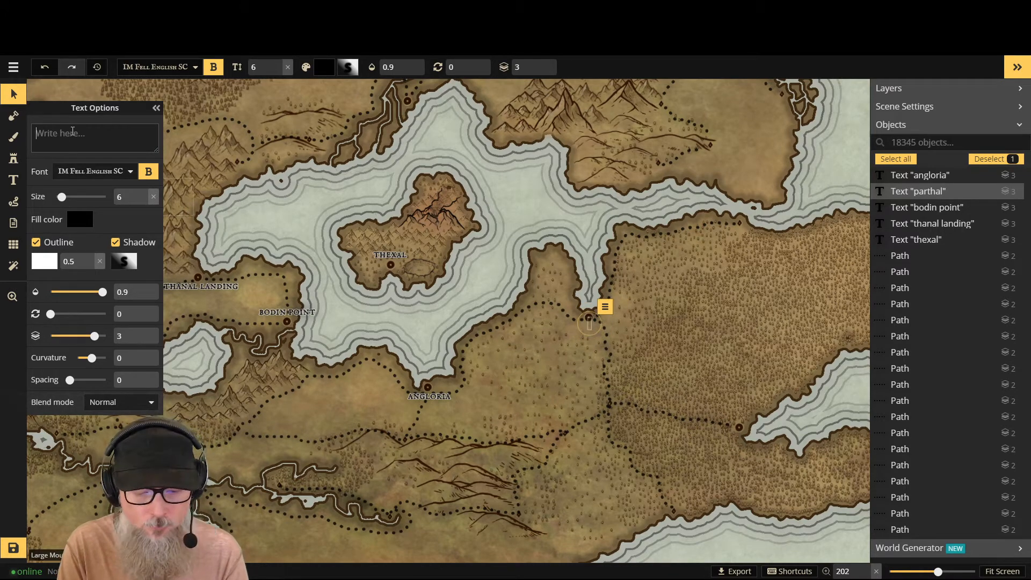
pyautogui.write('parht')
pyautogui.press('BackSpace')
pyautogui.press('BackSpace')
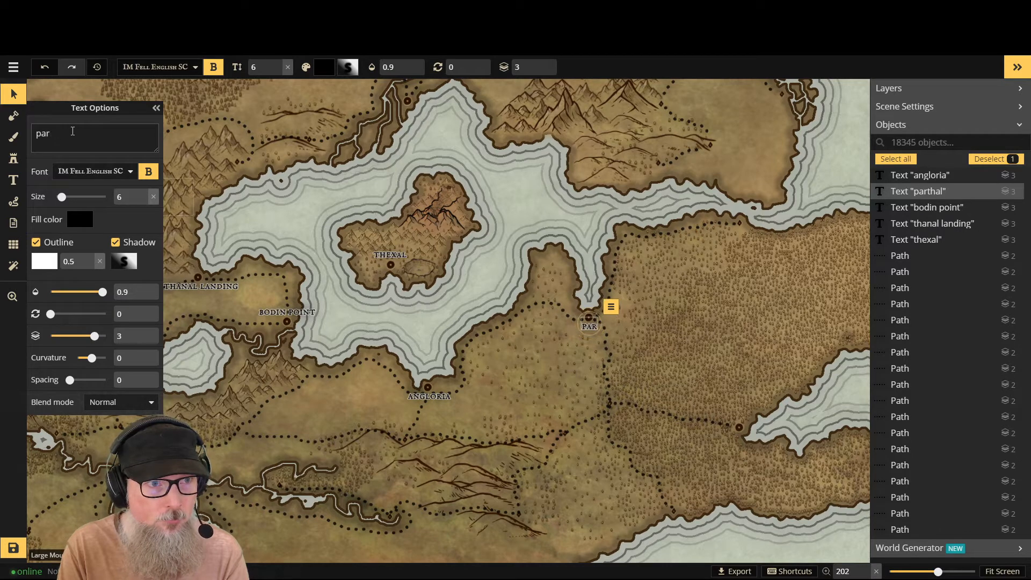
pyautogui.write('t')
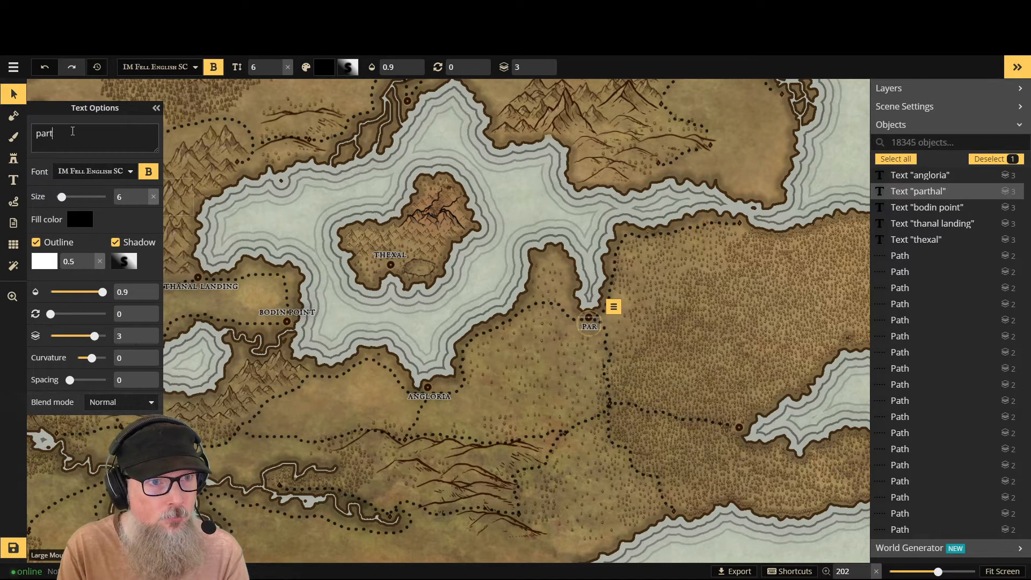
pyautogui.write('hana')
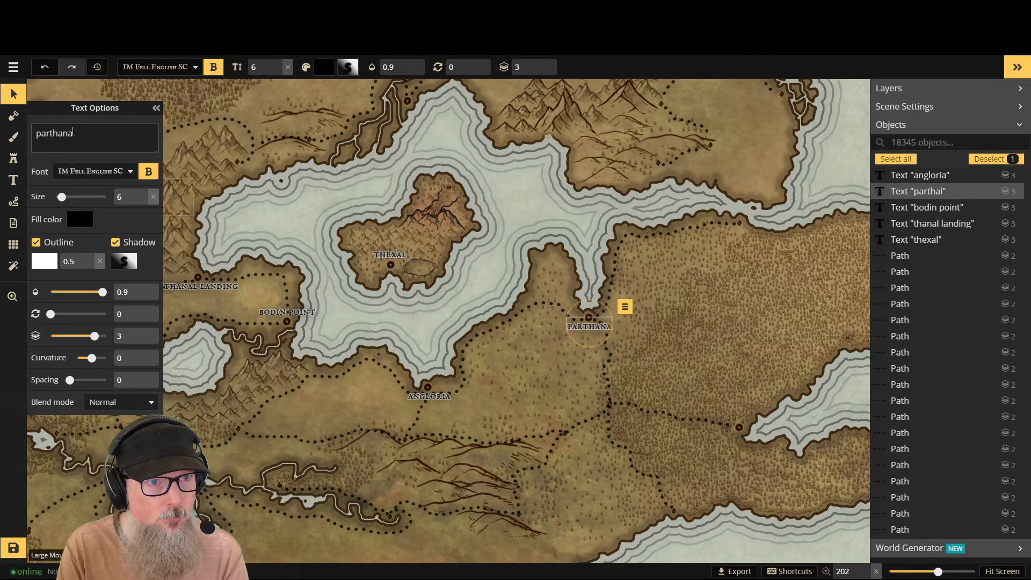
pyautogui.write(' (')
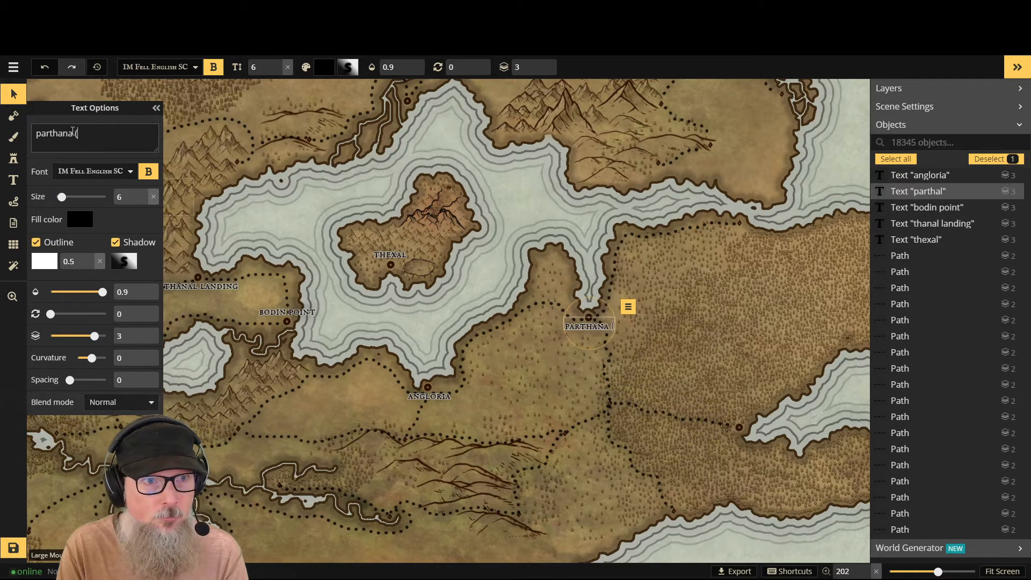
pyautogui.write('the hou')
pyautogui.press('BackSpace')
pyautogui.press('BackSpace')
pyautogui.press('BackSpace')
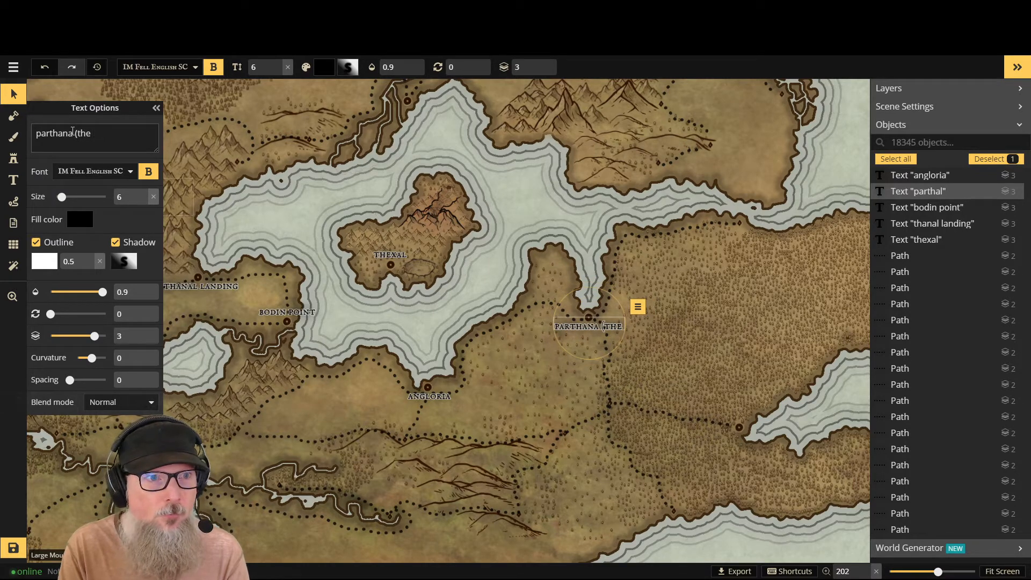
pyautogui.press('BackSpace')
pyautogui.press('BackSpace')
pyautogui.press('BackSpace')
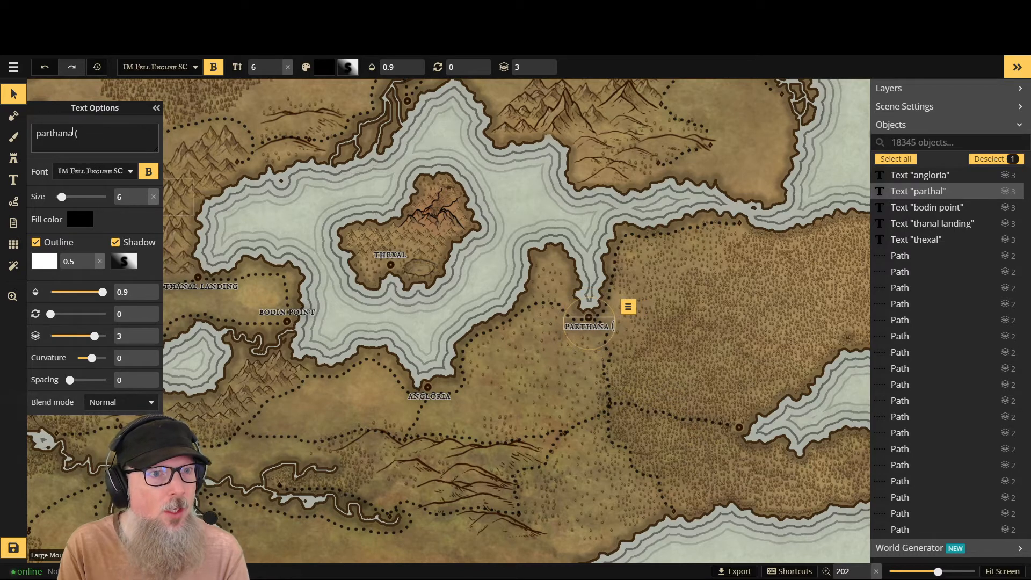
pyautogui.press('BackSpace')
pyautogui.press('BackSpace')
# - Add a second line reading "(the boundary)" to the Parthana label and move the label down below its town marker
pyautogui.press('Return')
pyautogui.write('(')
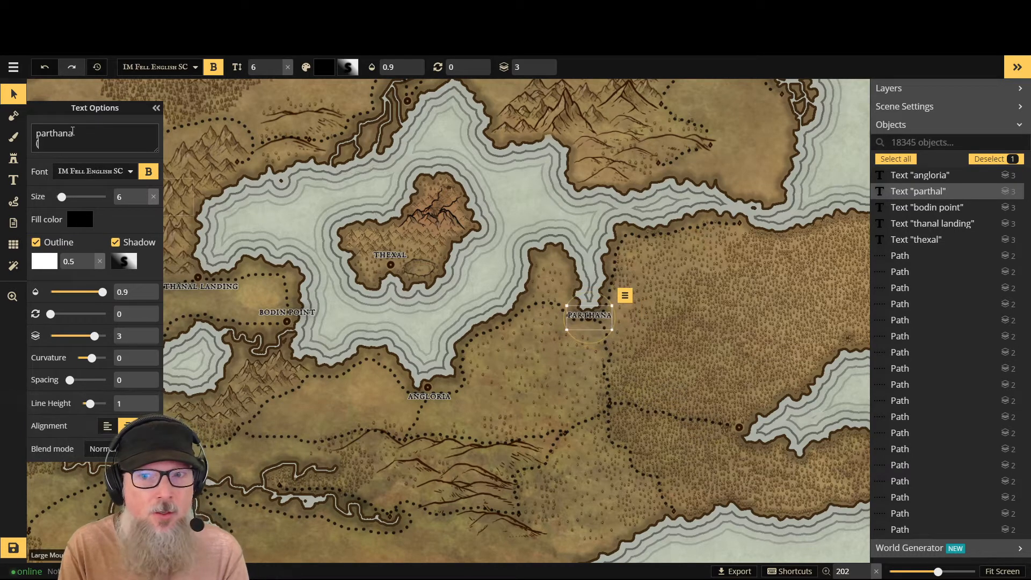
pyautogui.write('the')
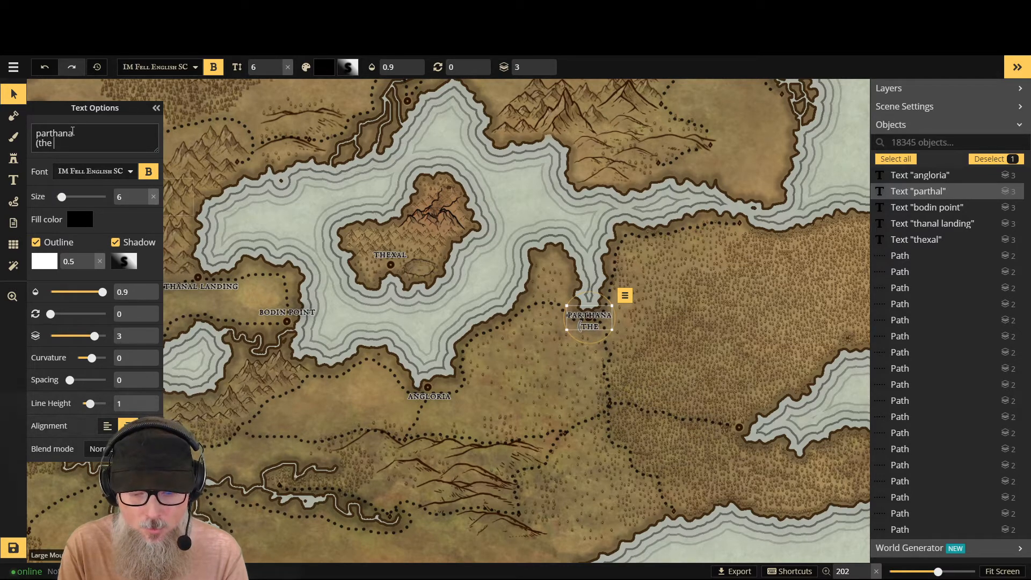
pyautogui.write('b')
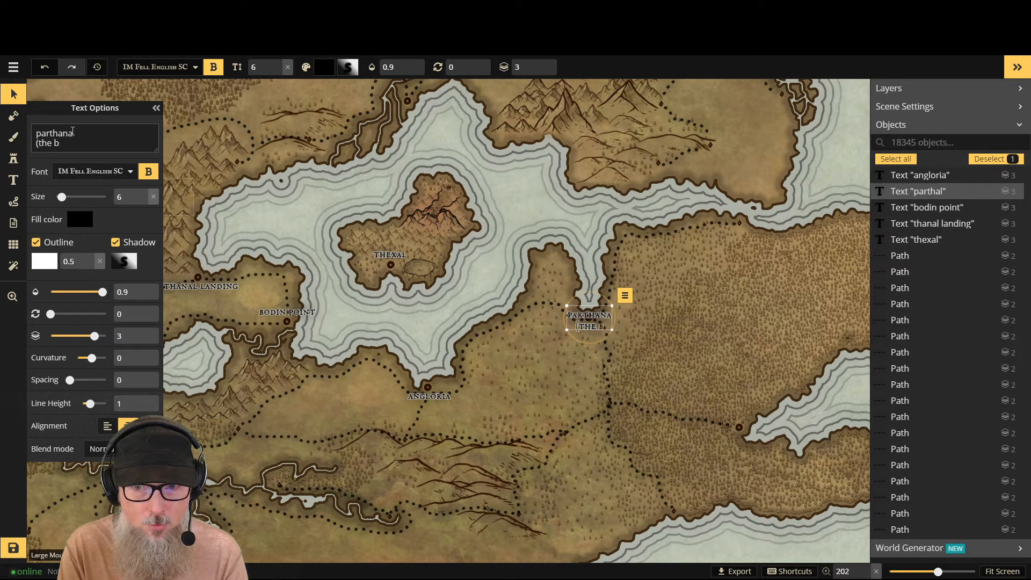
pyautogui.write('oundar')
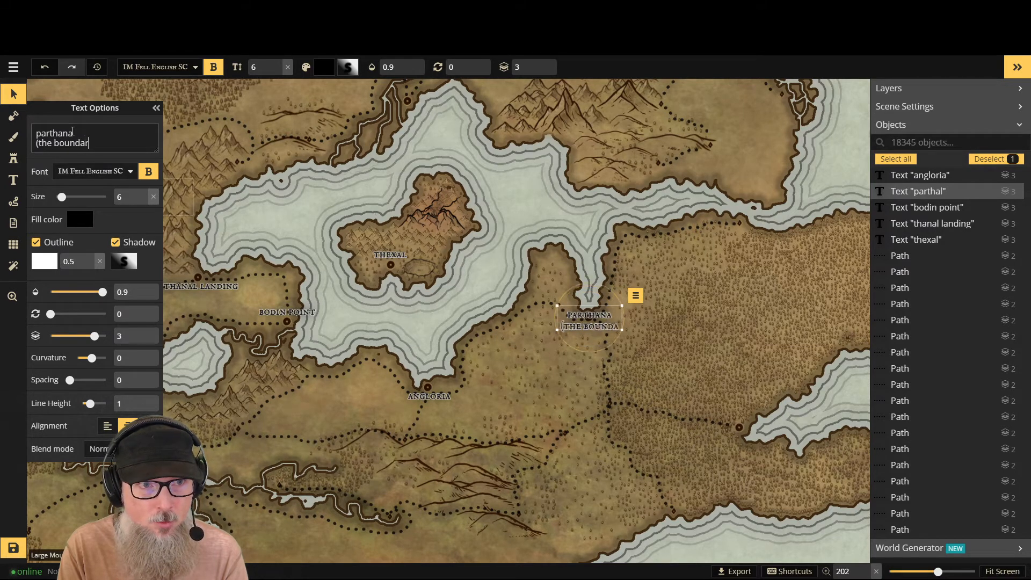
pyautogui.write('y)')
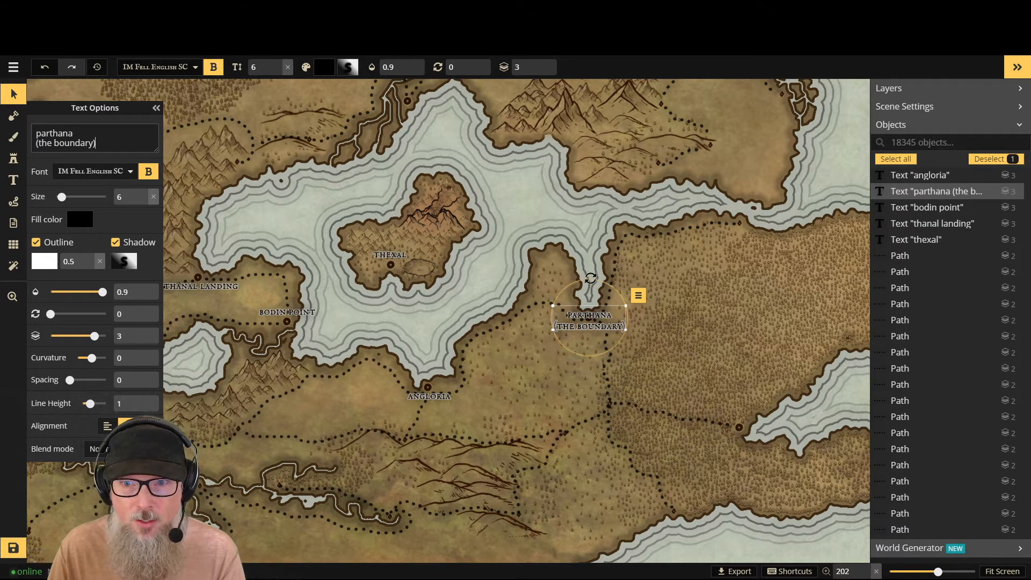
pyautogui.moveTo(591, 278); pyautogui.dragTo(588, 318)
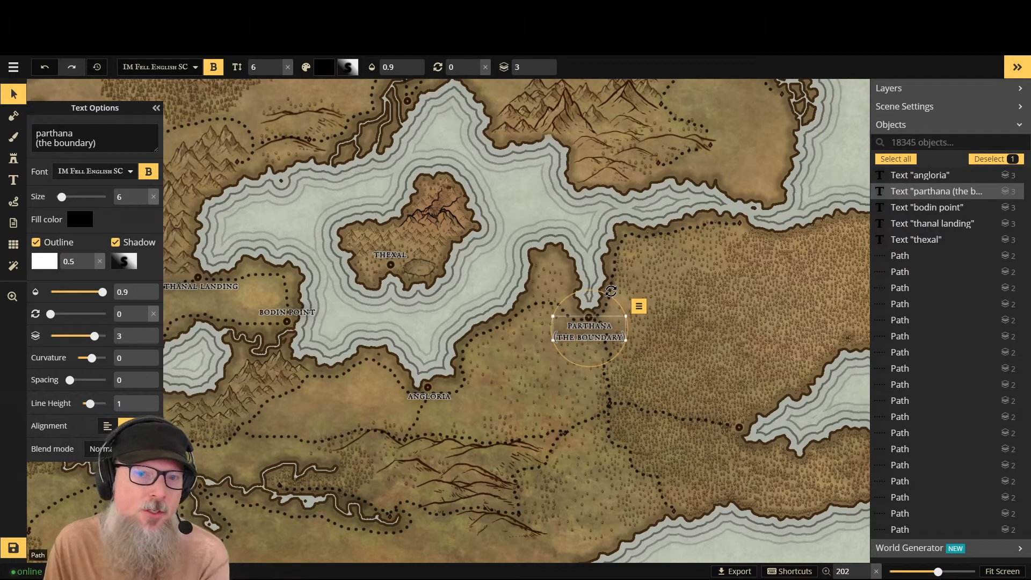
# - Rename the Thanal Landing label northwest of Bodin Point as "whitecliff" in lowercase and finish editing it
pyautogui.scroll(-5, 591, 264)
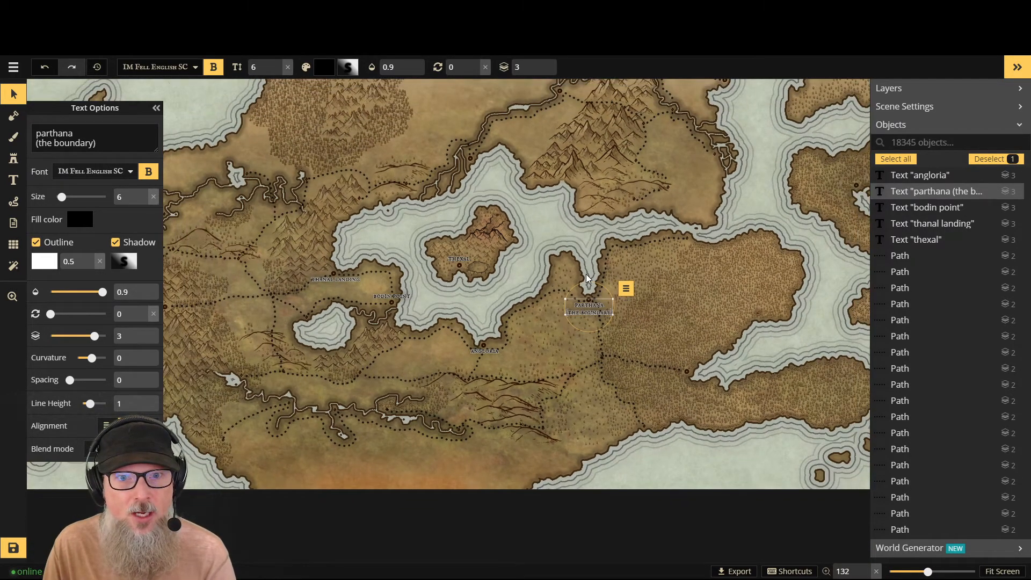
pyautogui.scroll(2, 587, 277)
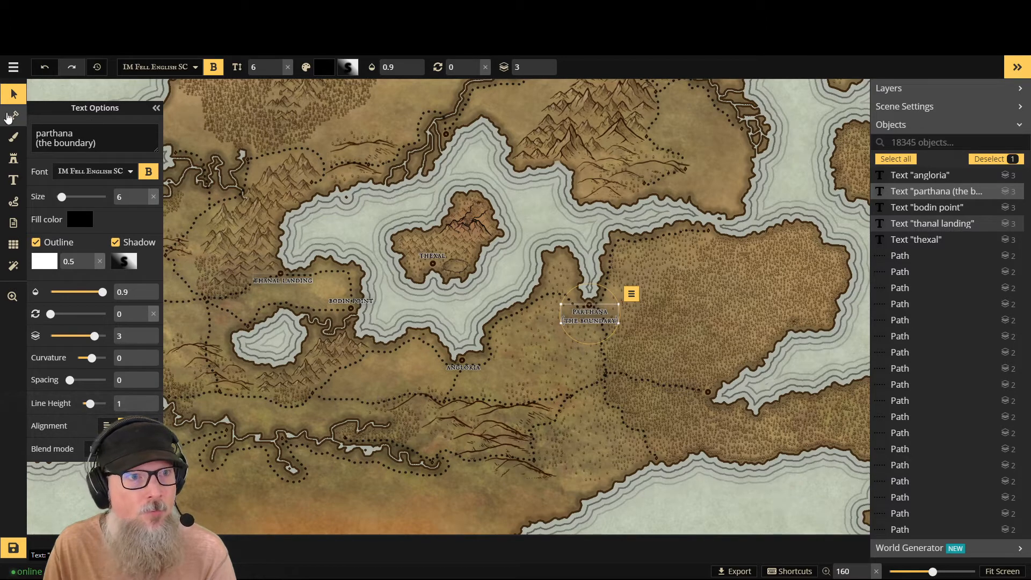
pyautogui.scroll(1, 272, 284)
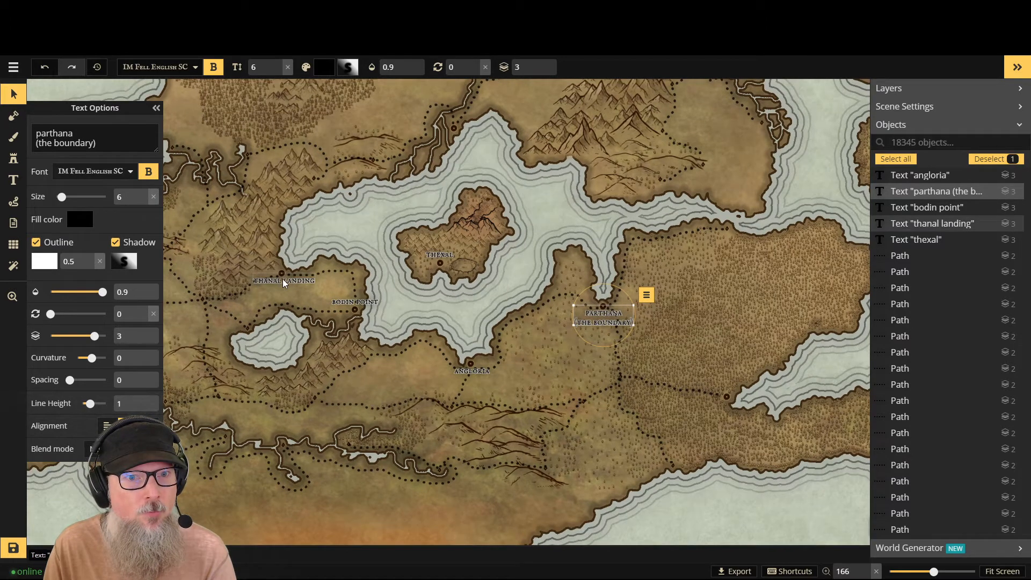
pyautogui.click(282, 279)
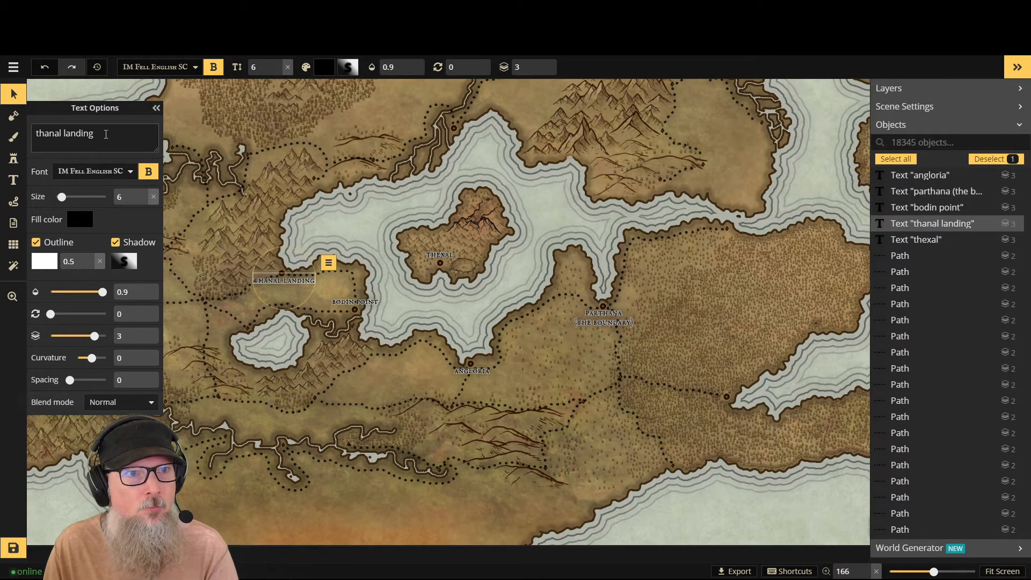
pyautogui.moveTo(95, 133); pyautogui.dragTo(16, 135)
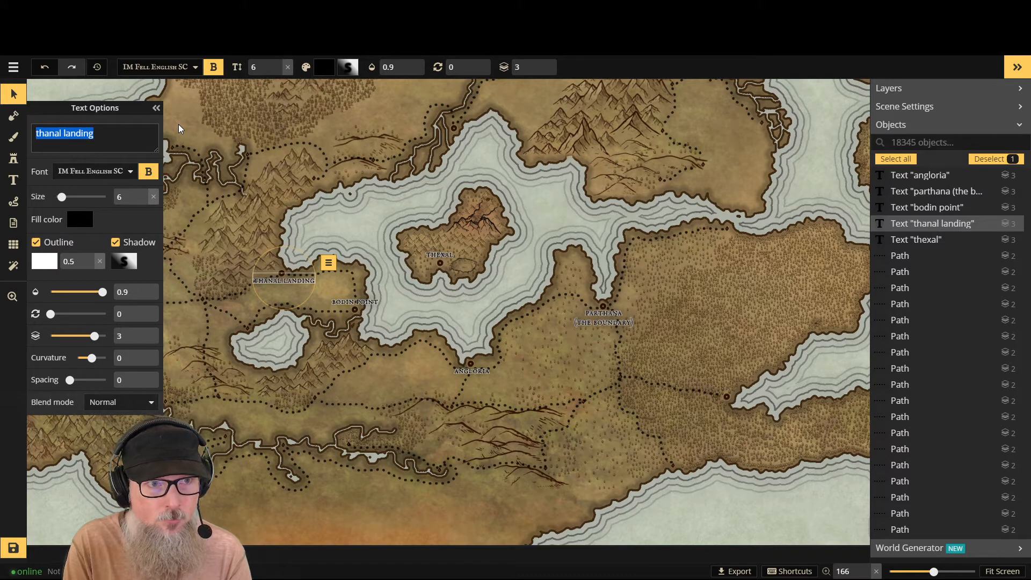
pyautogui.write('the')
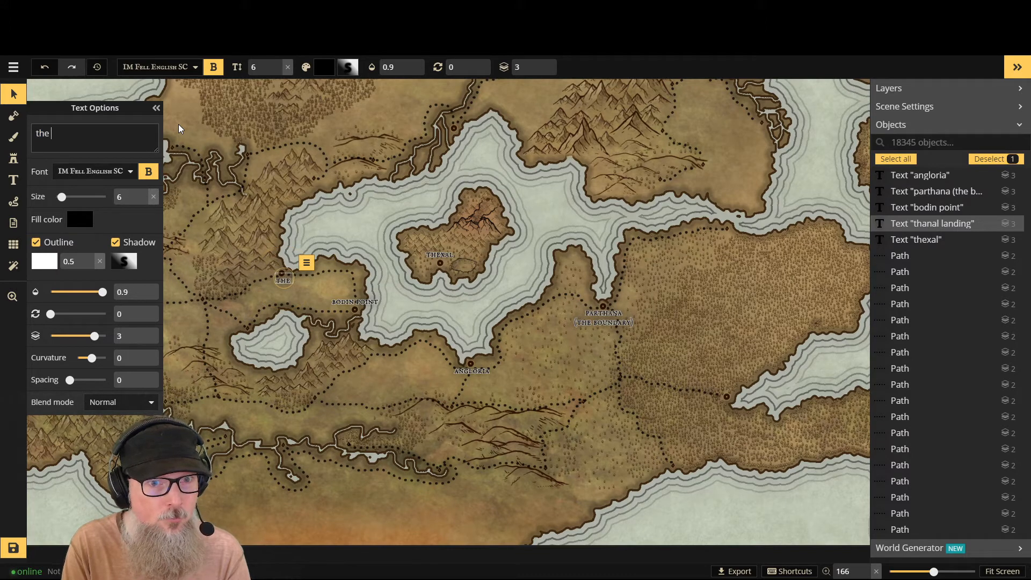
pyautogui.press('BackSpace')
pyautogui.press('BackSpace')
pyautogui.press('BackSpace')
pyautogui.press('BackSpace')
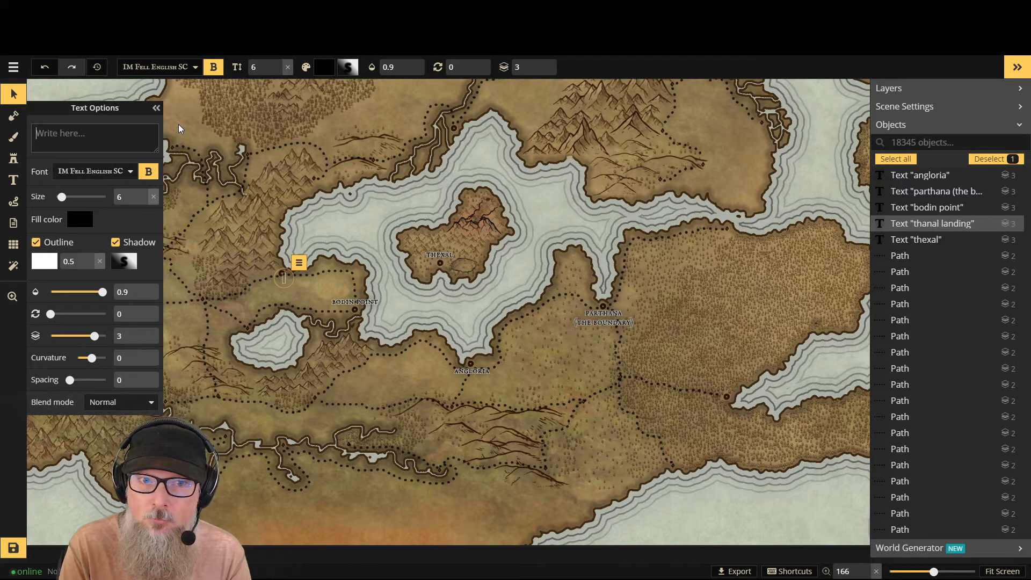
pyautogui.write('white')
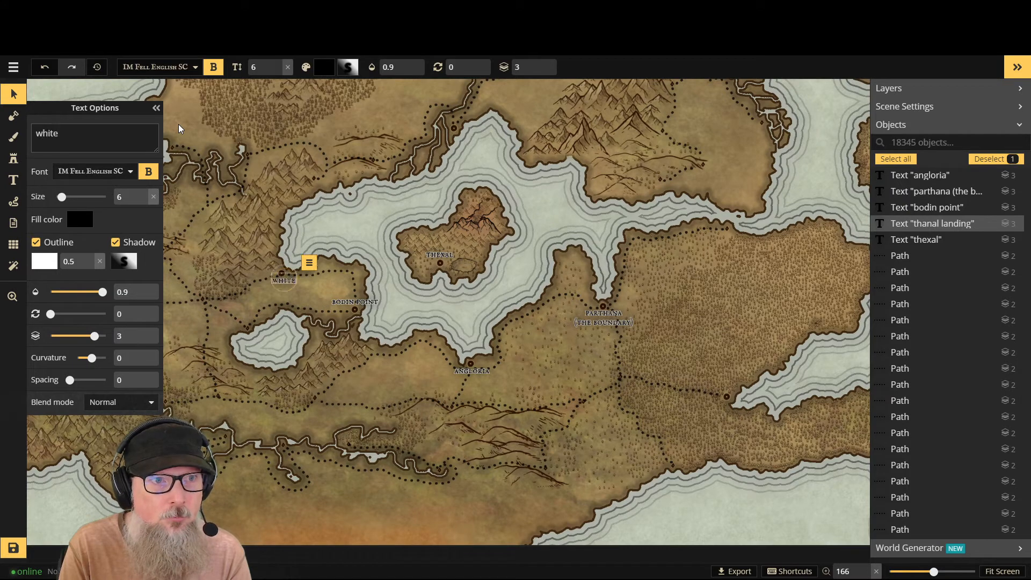
pyautogui.write('cliff')
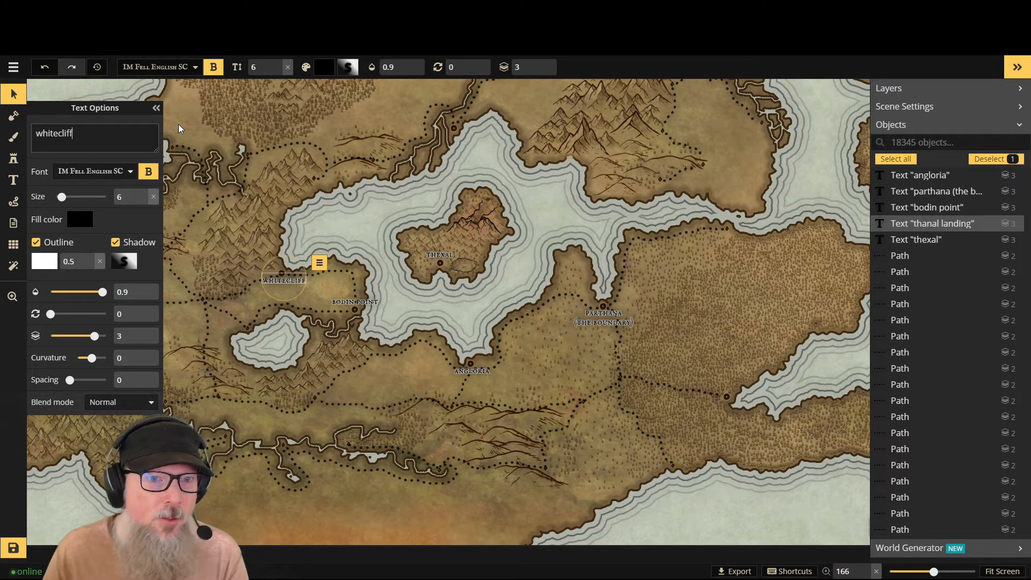
pyautogui.click(315, 172)
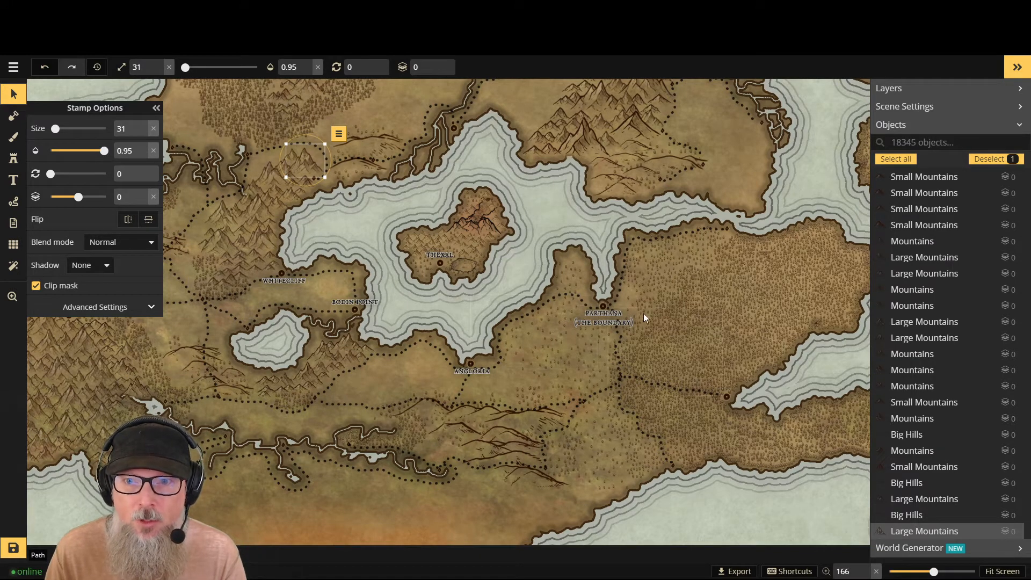
# - Find the island's Thexal label by searching the objects for "thex", rename it "ruins of thexal", and nudge it slightly above its marker
pyautogui.click(435, 257)
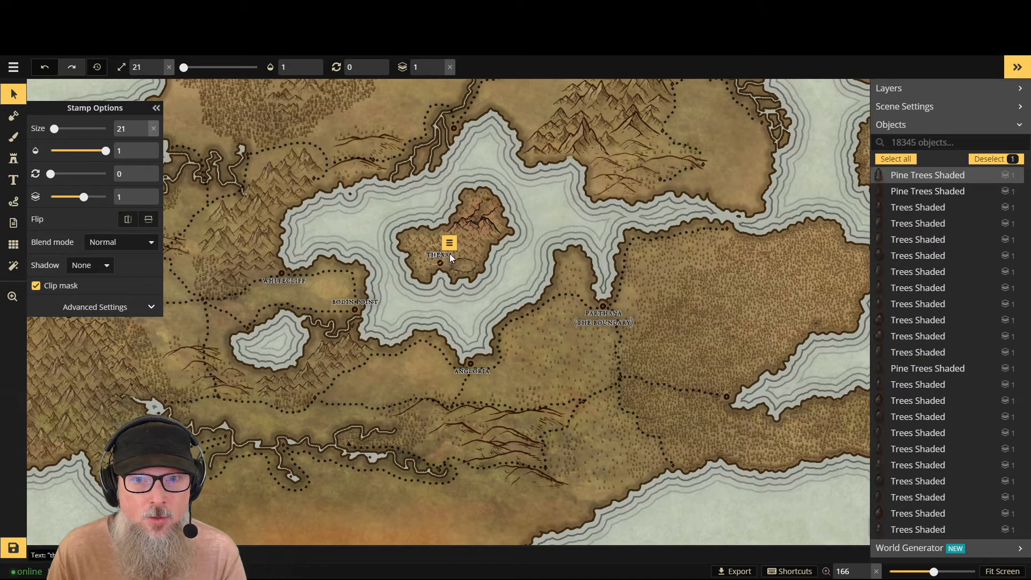
pyautogui.scroll(5, 436, 247)
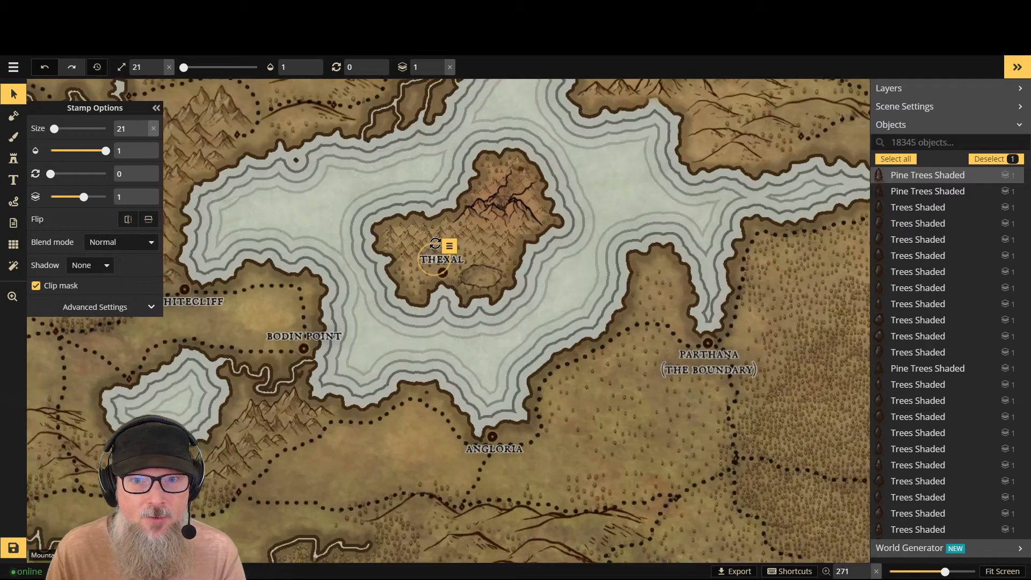
pyautogui.scroll(2, 436, 244)
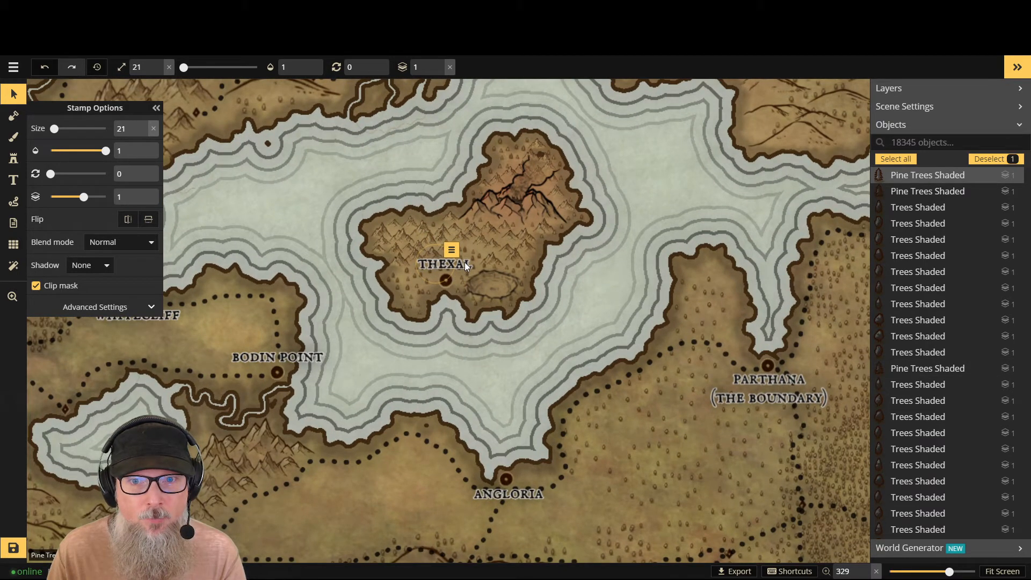
pyautogui.click(465, 262)
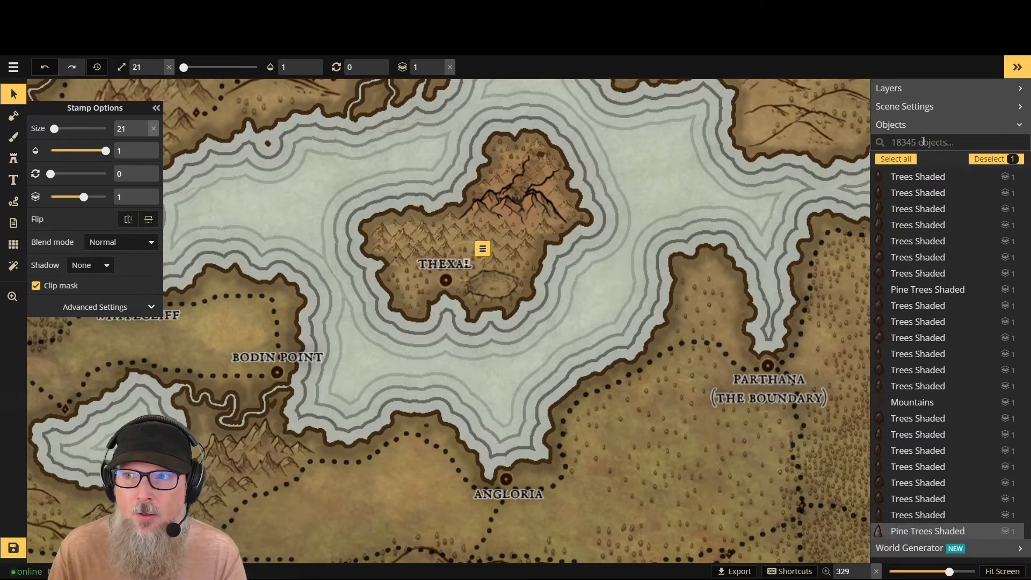
pyautogui.click(920, 141)
pyautogui.write('thex')
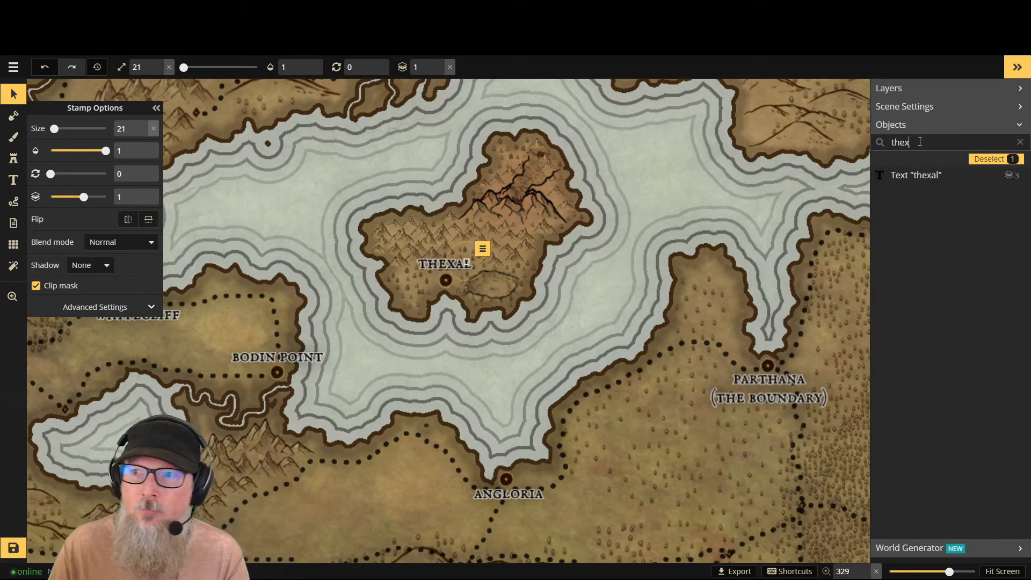
pyautogui.click(917, 174)
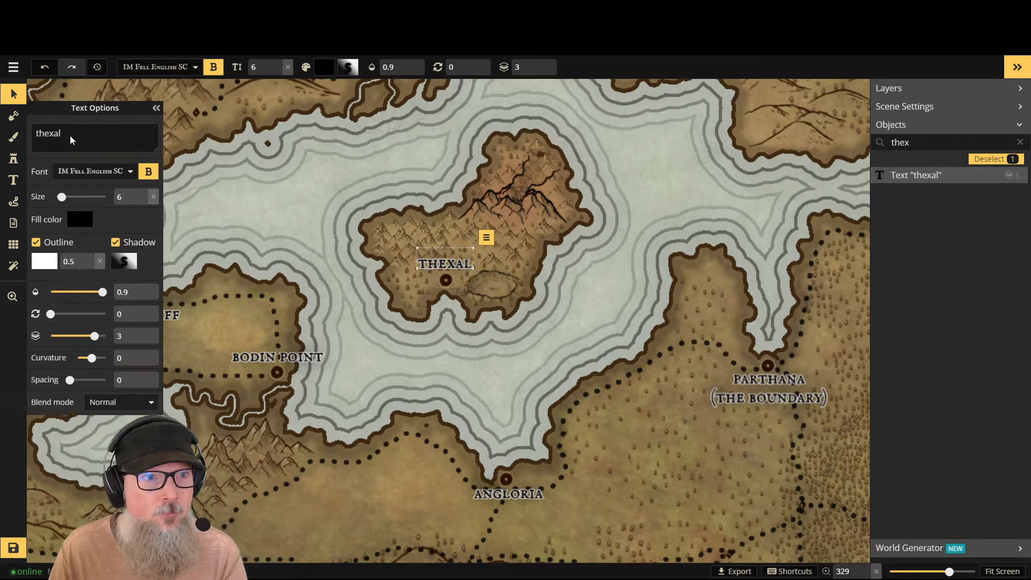
pyautogui.click(36, 132)
pyautogui.write('Ruins of')
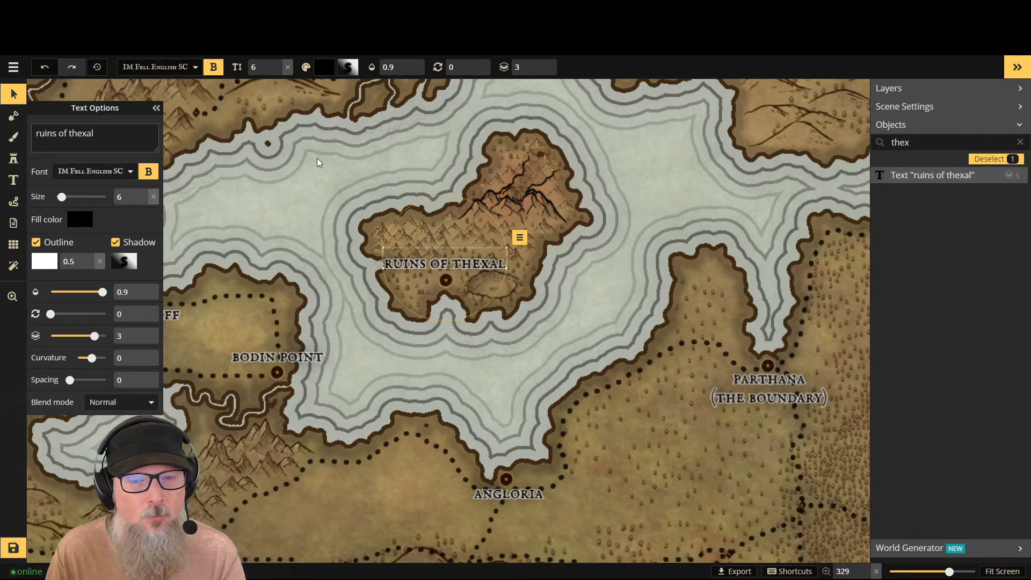
pyautogui.moveTo(461, 249); pyautogui.dragTo(464, 250)
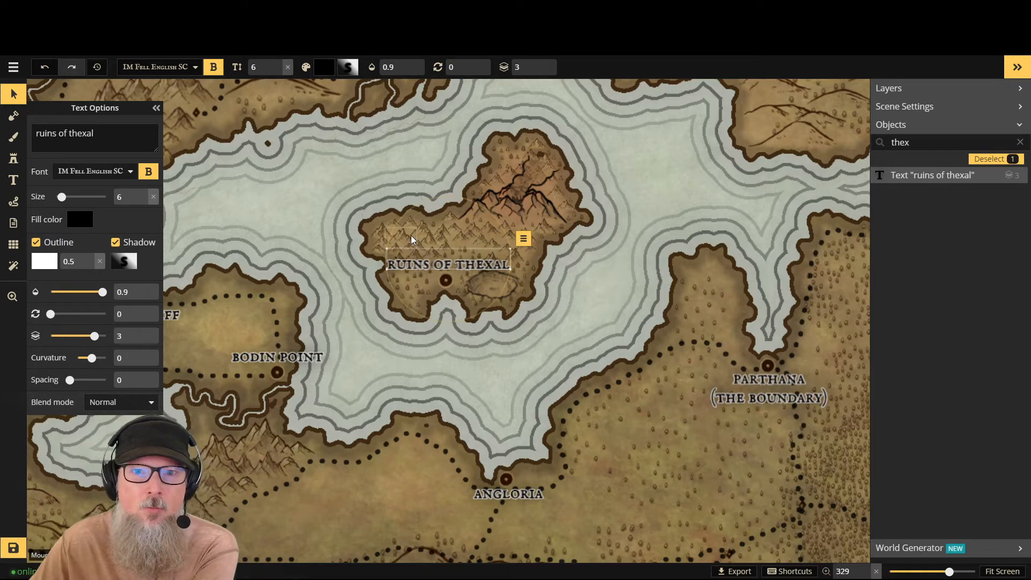
# - Collapse the text options to uncover the map, check the labels around the inland sea, and save the map
pyautogui.click(155, 107)
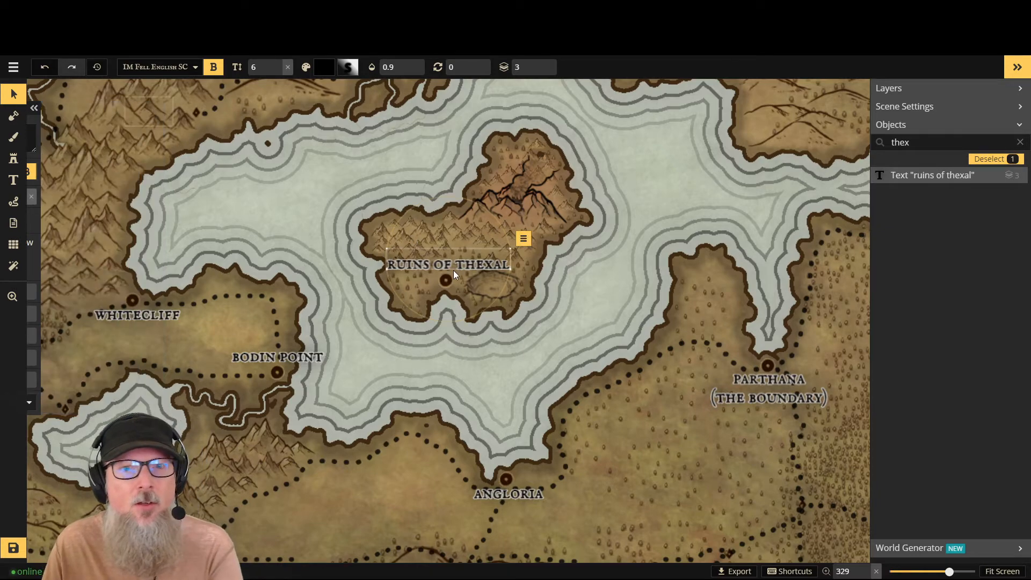
pyautogui.scroll(-2, 453, 270)
pyautogui.scroll(-6, 453, 287)
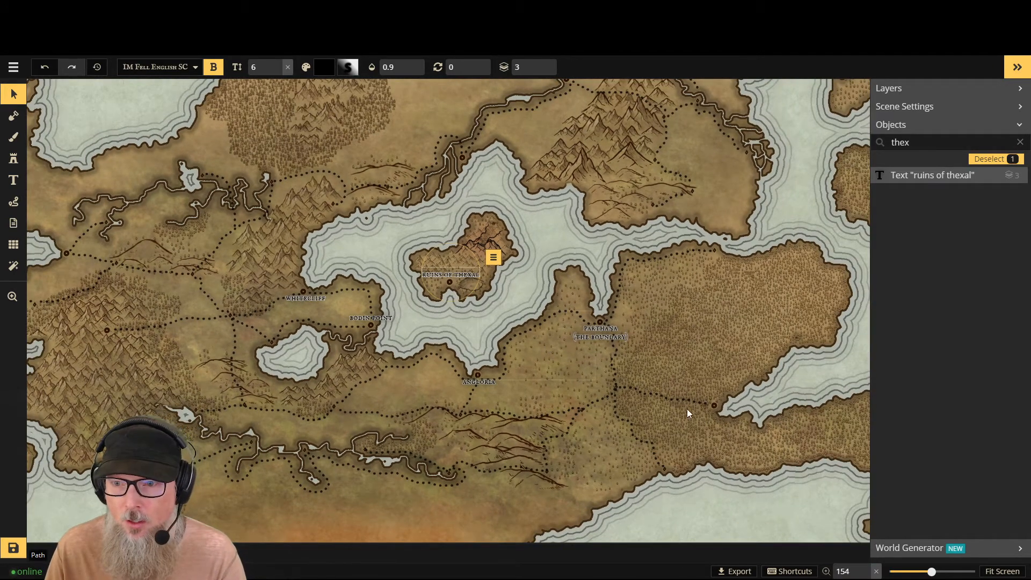
pyautogui.scroll(1, 726, 395)
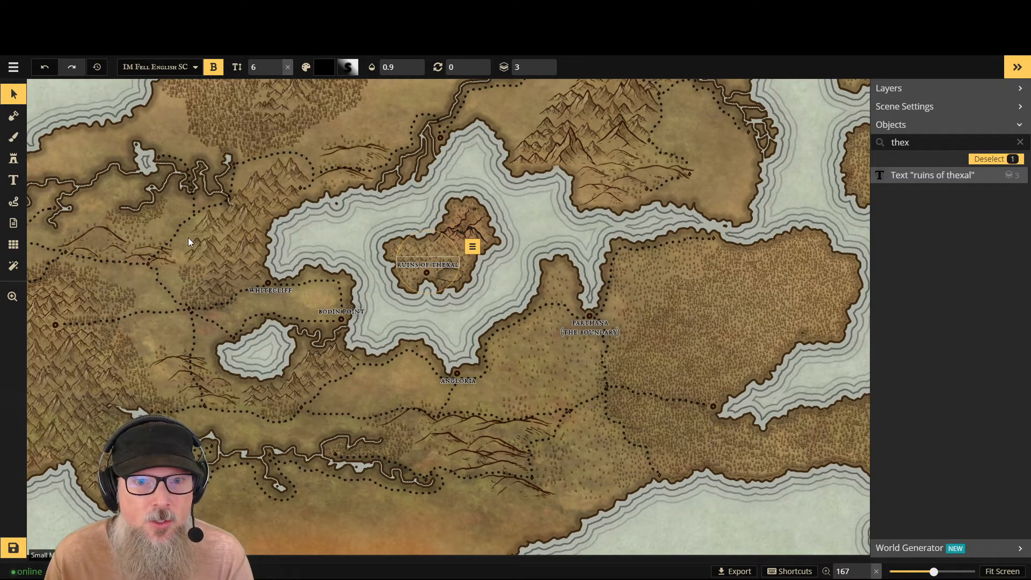
pyautogui.scroll(-1, 168, 232)
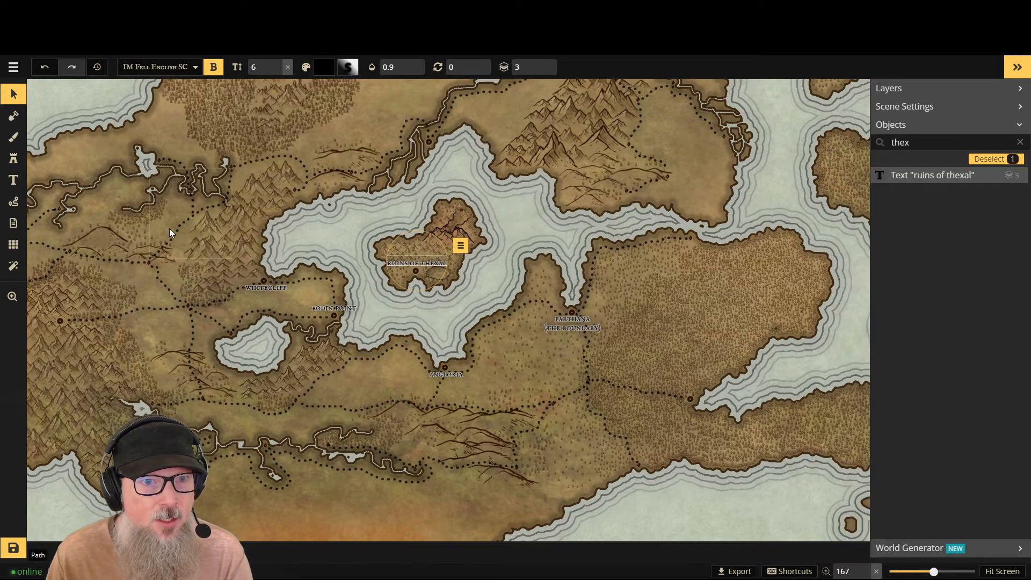
pyautogui.scroll(-3, 474, 182)
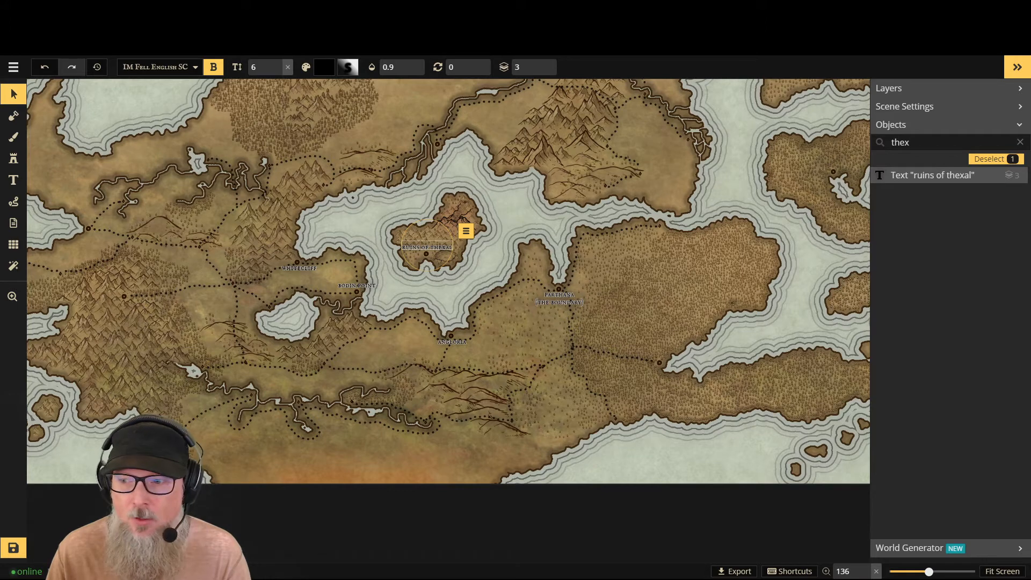
pyautogui.click(13, 549)
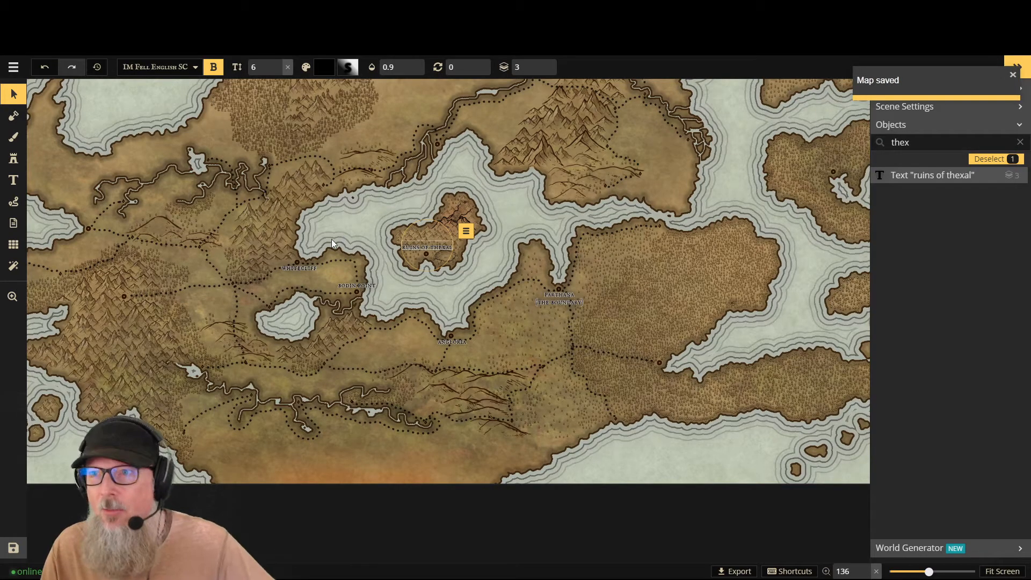
# - Examine the labelled inland sea towns and the unlabelled town markers in the mountains and coast west of Whitecliff
pyautogui.scroll(1, 570, 294)
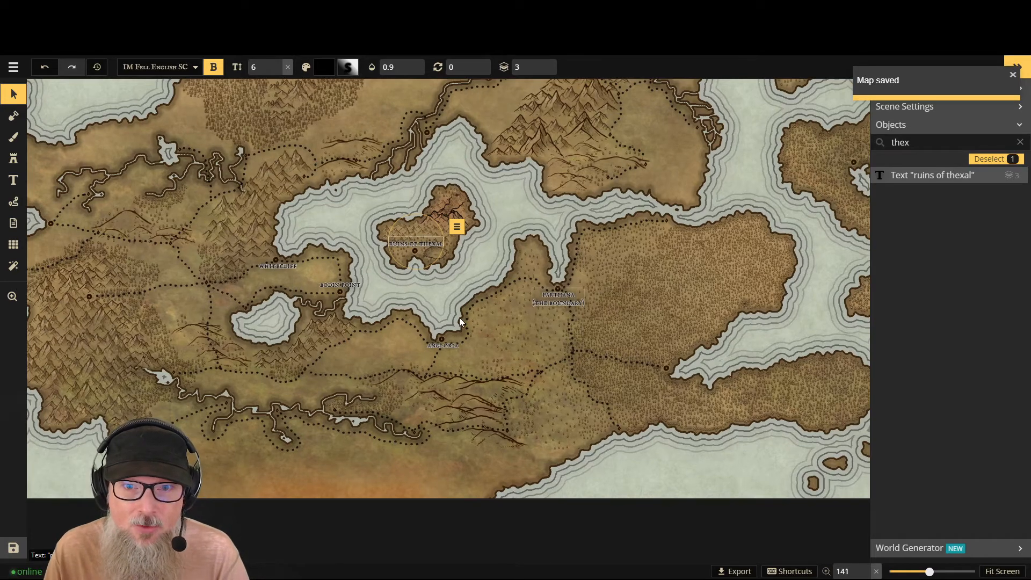
pyautogui.scroll(1, 459, 317)
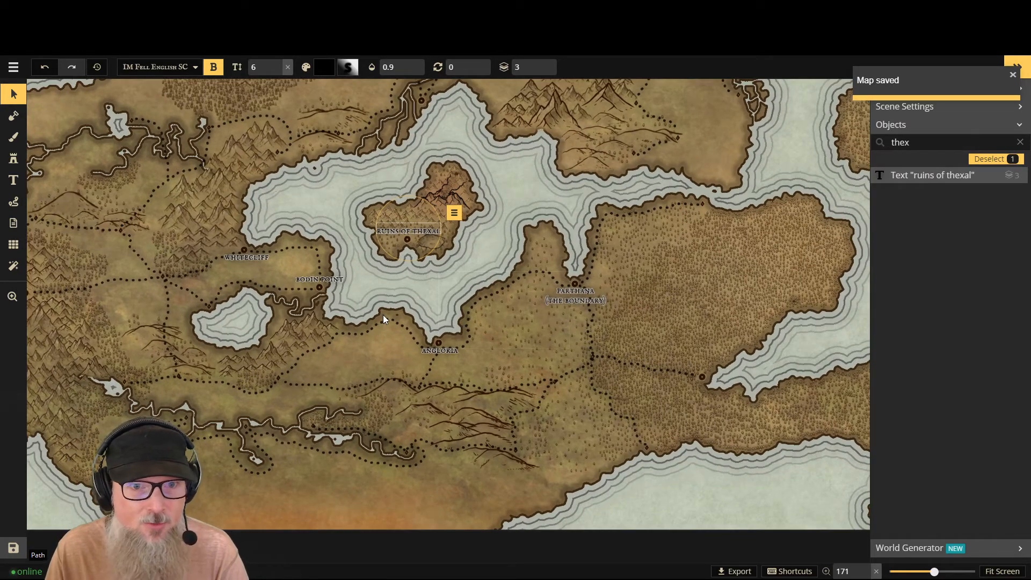
pyautogui.scroll(-1, 383, 315)
pyautogui.scroll(-1, 449, 341)
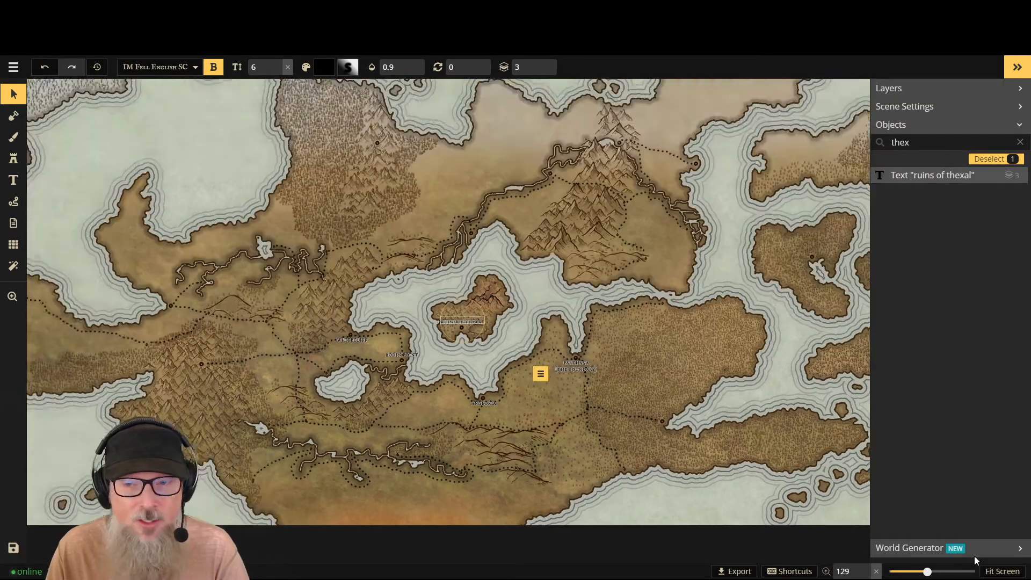
pyautogui.scroll(-1, 421, 440)
pyautogui.scroll(2, 299, 364)
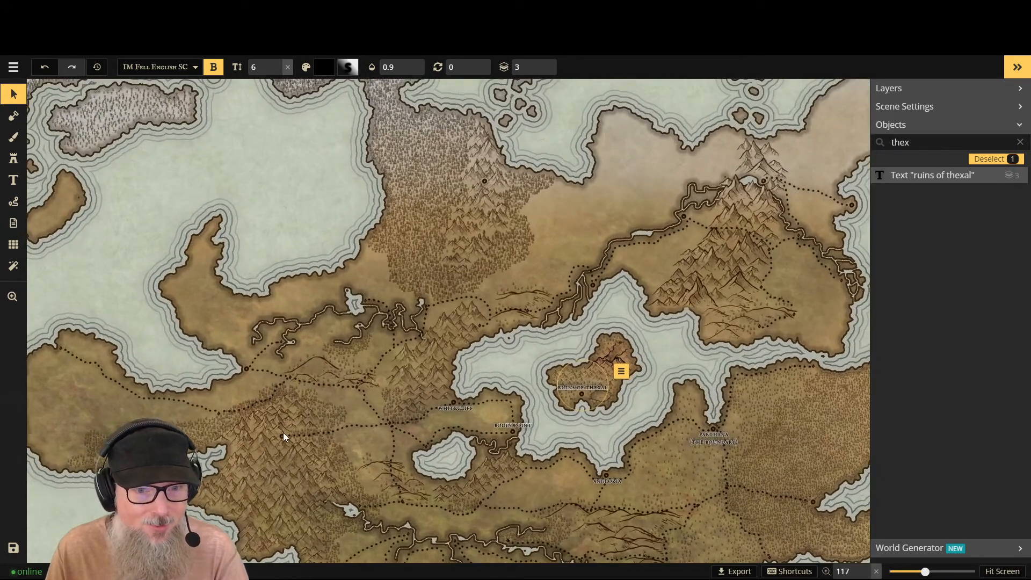
pyautogui.scroll(1, 283, 433)
pyautogui.scroll(1, 279, 446)
pyautogui.scroll(1, 276, 453)
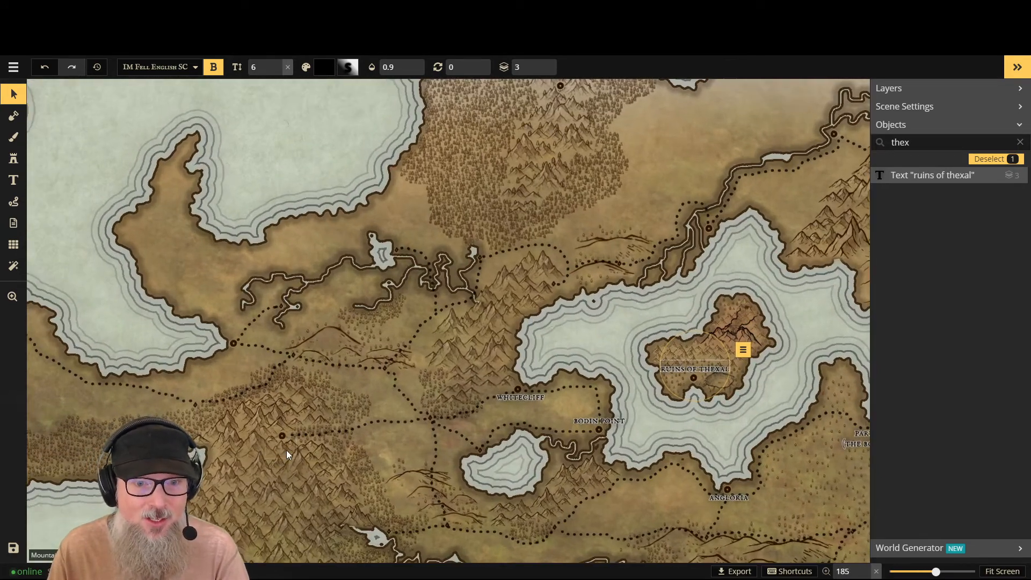
# - Place a new size 6 text label just above the mountain town marker west of Whitecliff and clear its text
pyautogui.scroll(1, 286, 449)
pyautogui.scroll(1, 288, 441)
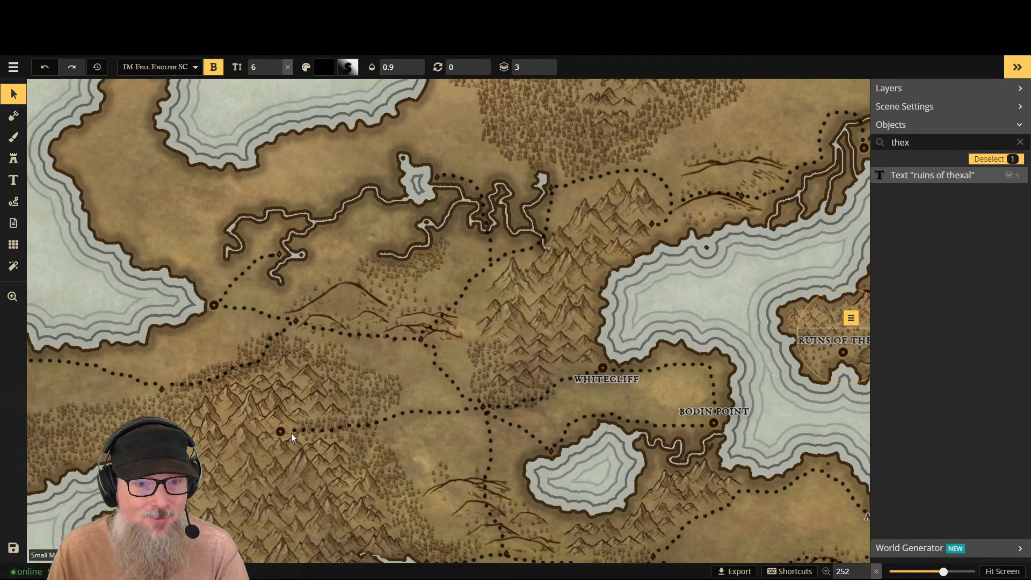
pyautogui.scroll(1, 291, 433)
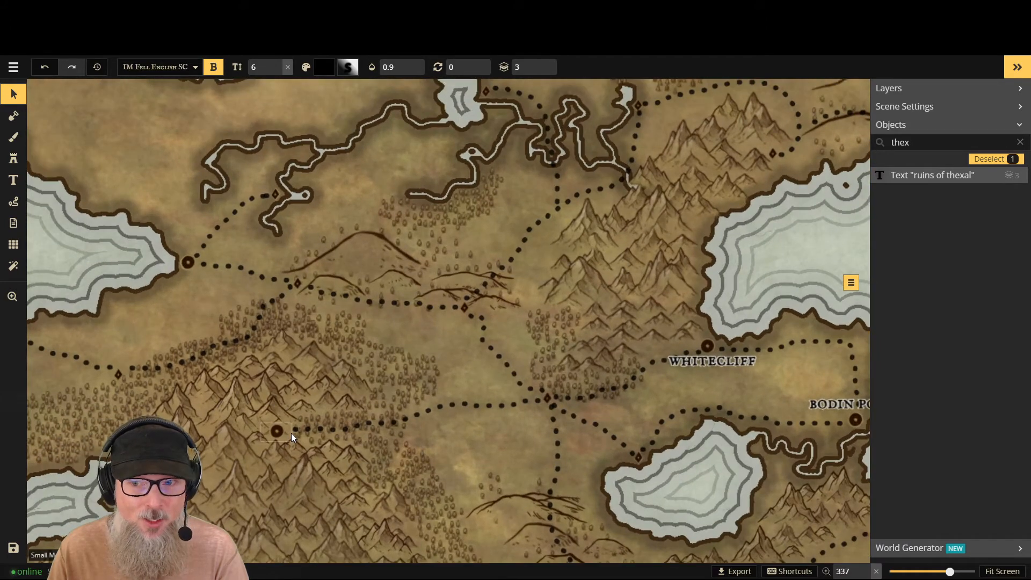
pyautogui.click(13, 180)
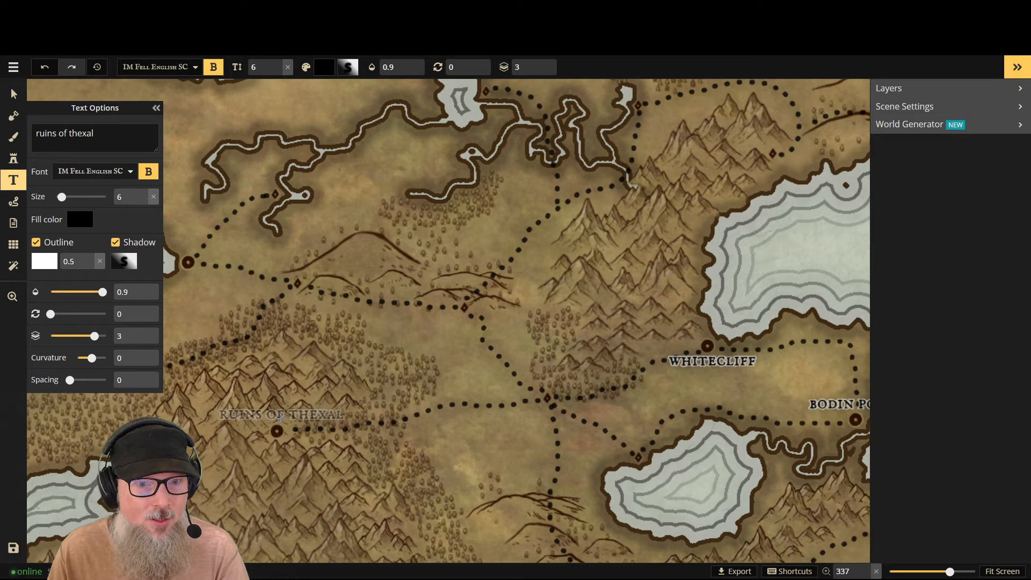
pyautogui.click(280, 417)
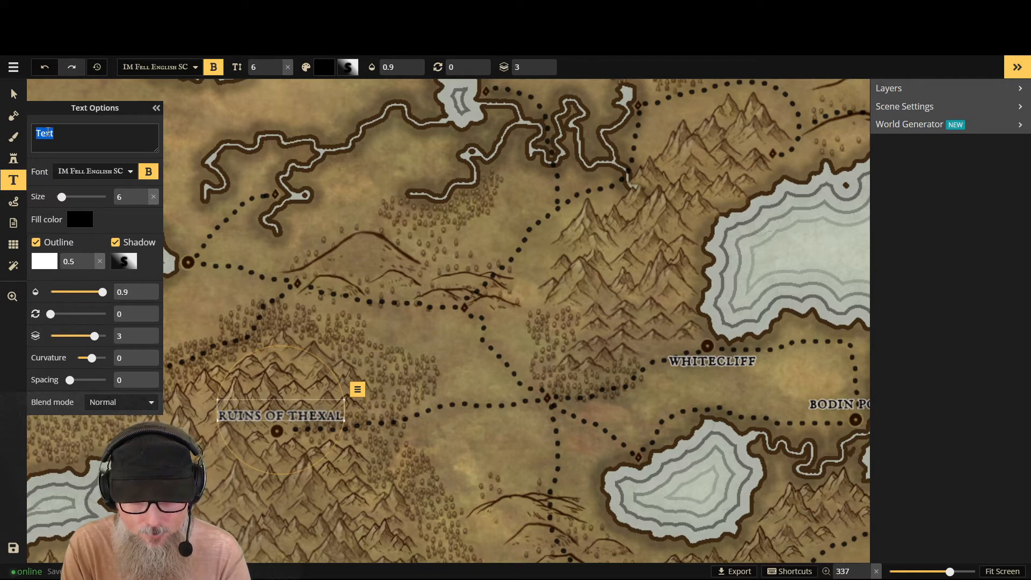
pyautogui.write('x')
pyautogui.press('BackSpace')
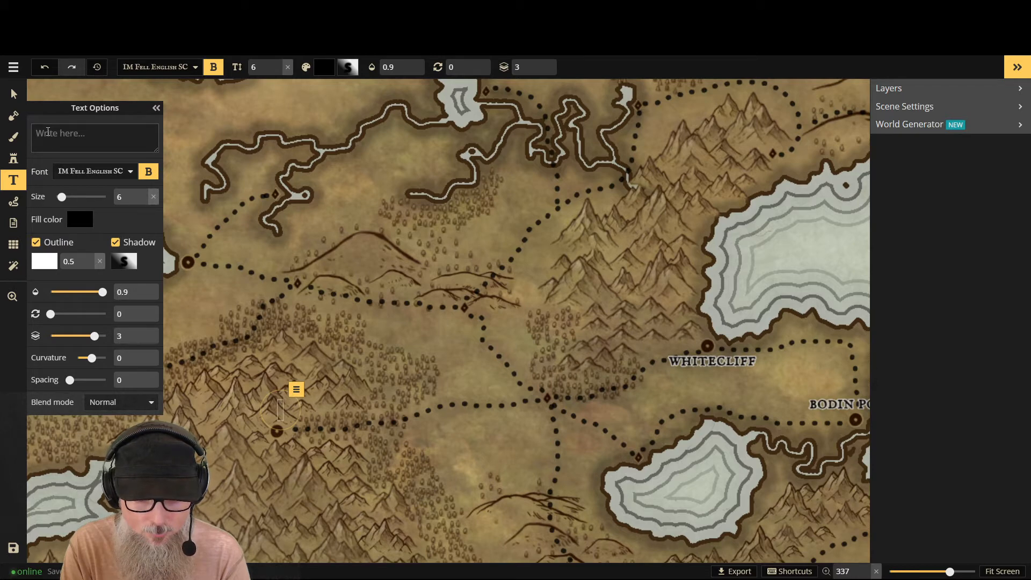
pyautogui.write('gla')
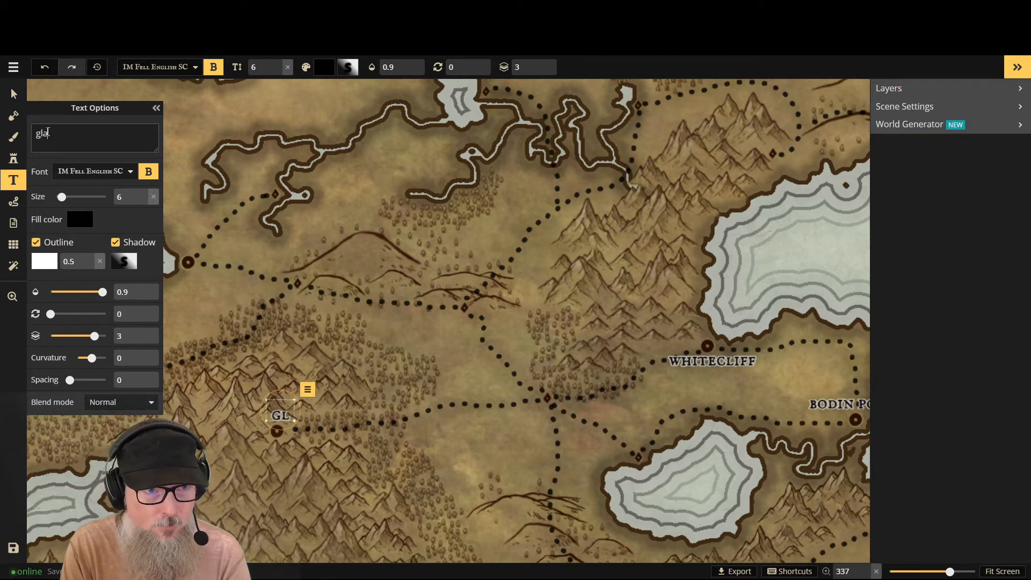
pyautogui.write('r')
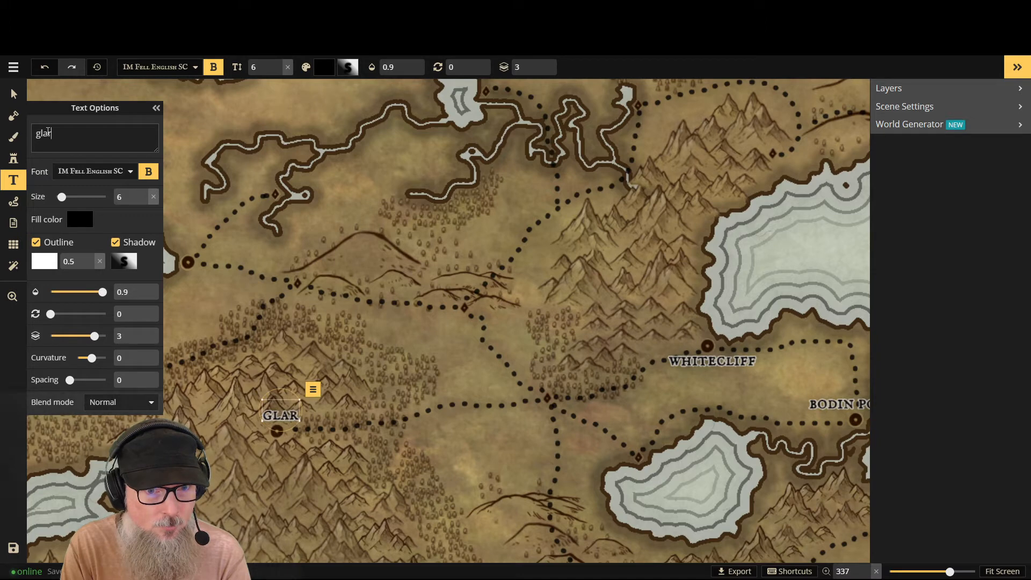
pyautogui.write('nob')
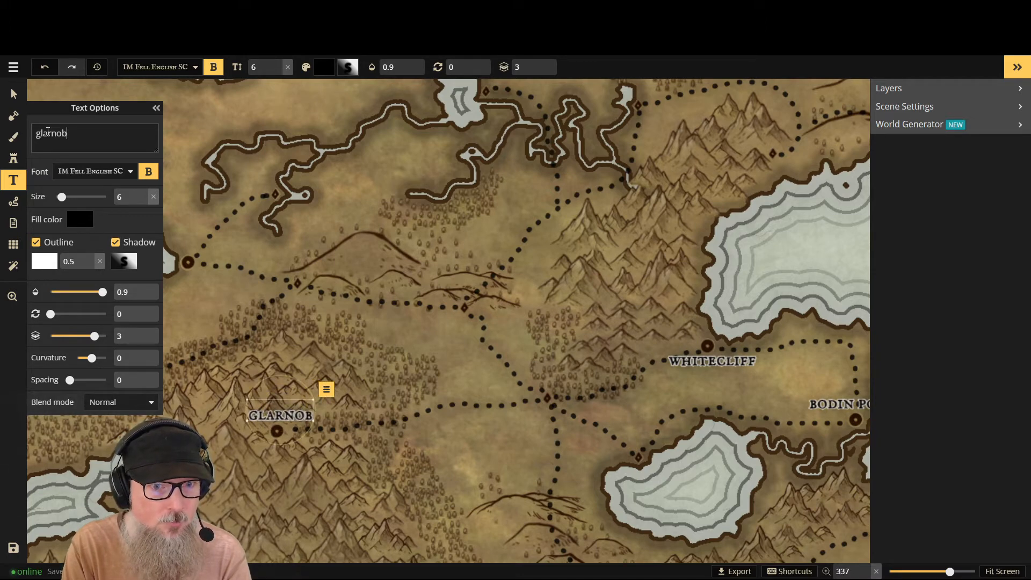
pyautogui.write('ian')
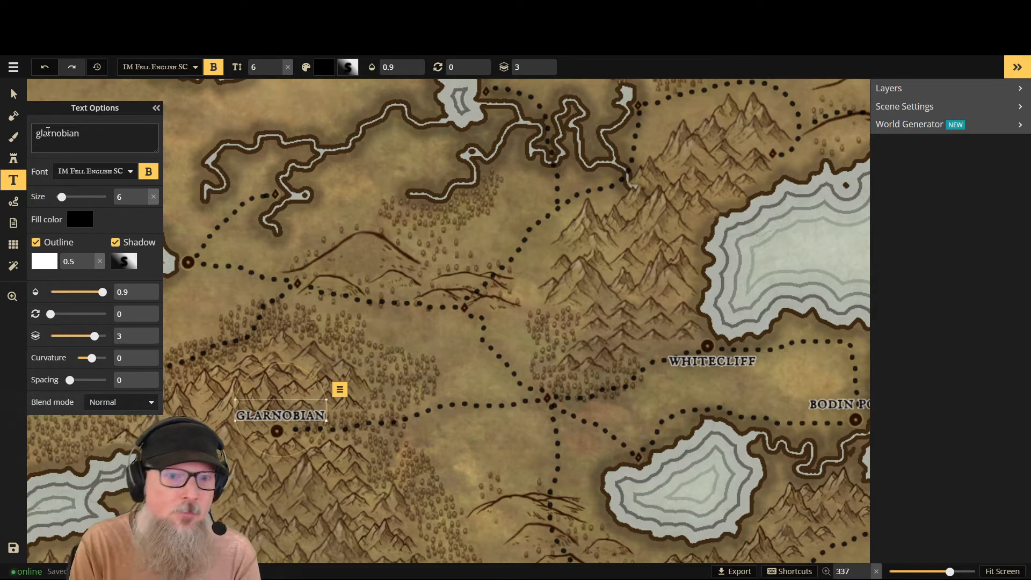
pyautogui.press('BackSpace')
pyautogui.press('BackSpace')
pyautogui.press('BackSpace')
pyautogui.press('BackSpace')
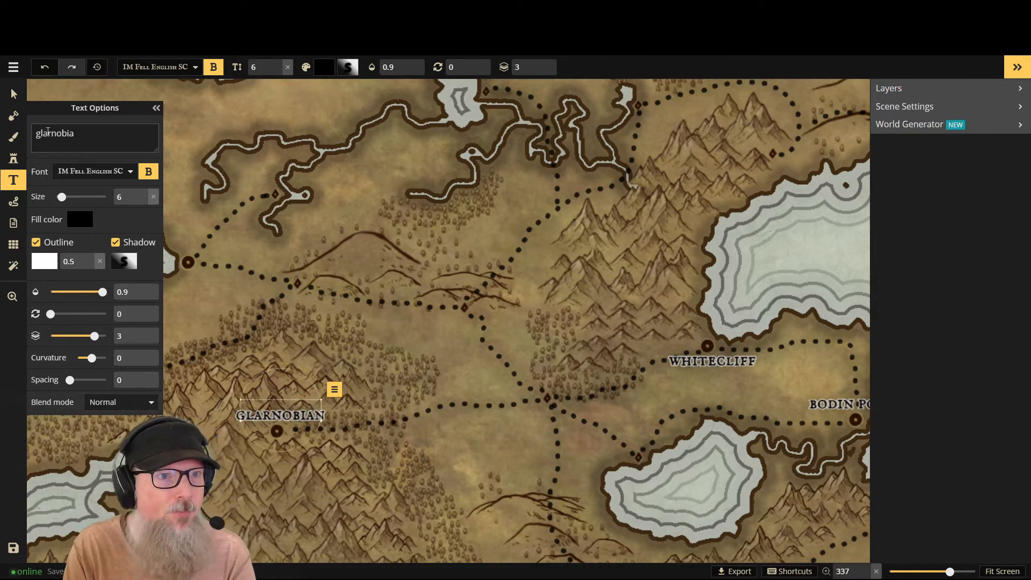
pyautogui.press('BackSpace')
pyautogui.press('BackSpace')
pyautogui.press('BackSpace')
pyautogui.press('BackSpace')
pyautogui.press('BackSpace')
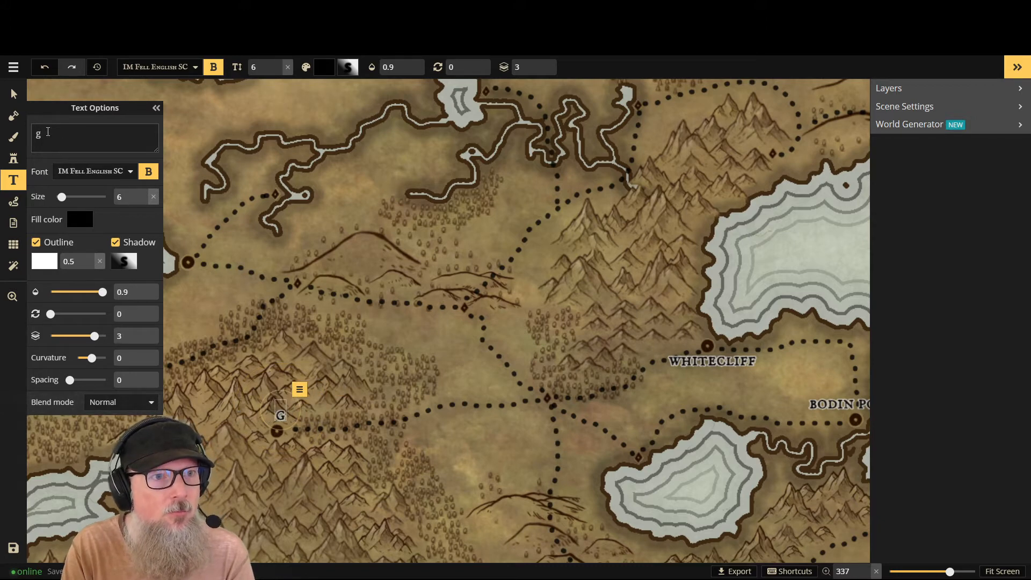
pyautogui.write('n')
pyautogui.press('BackSpace')
pyautogui.press('BackSpace')
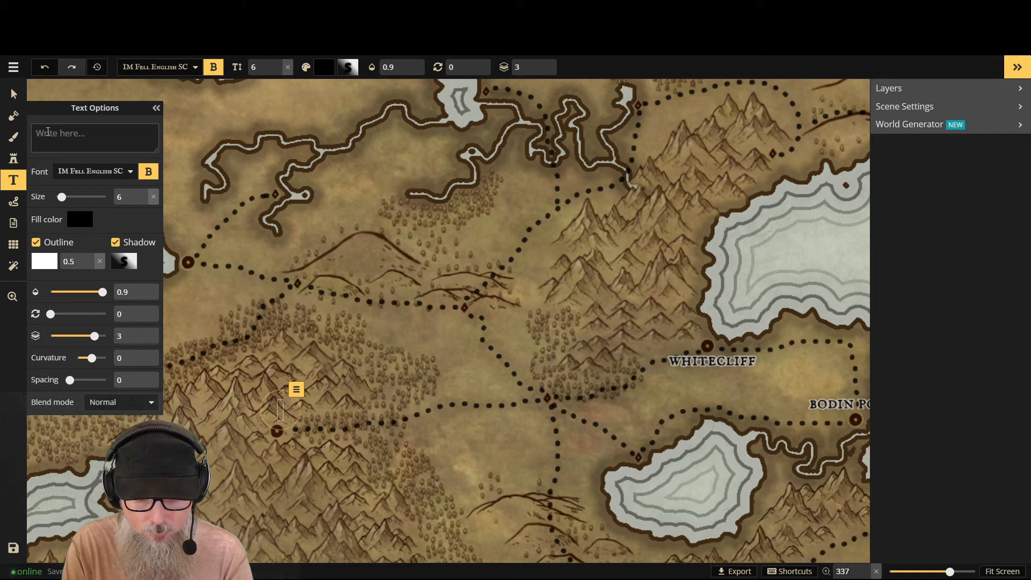
# - Name the mountain town label "gleznabir" in lowercase and nudge it slightly up and left to centre it above its marker
pyautogui.write('g')
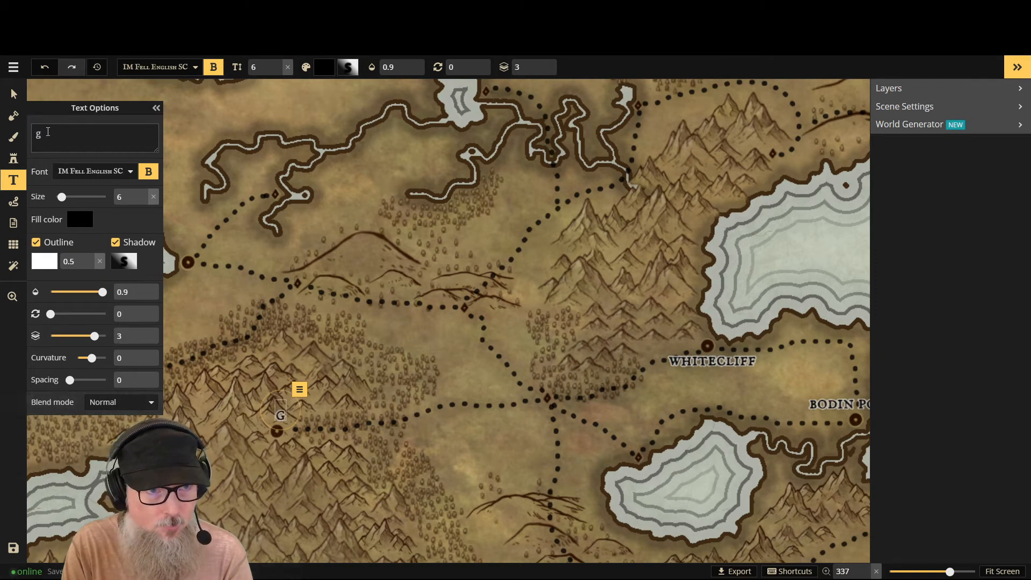
pyautogui.write('lez')
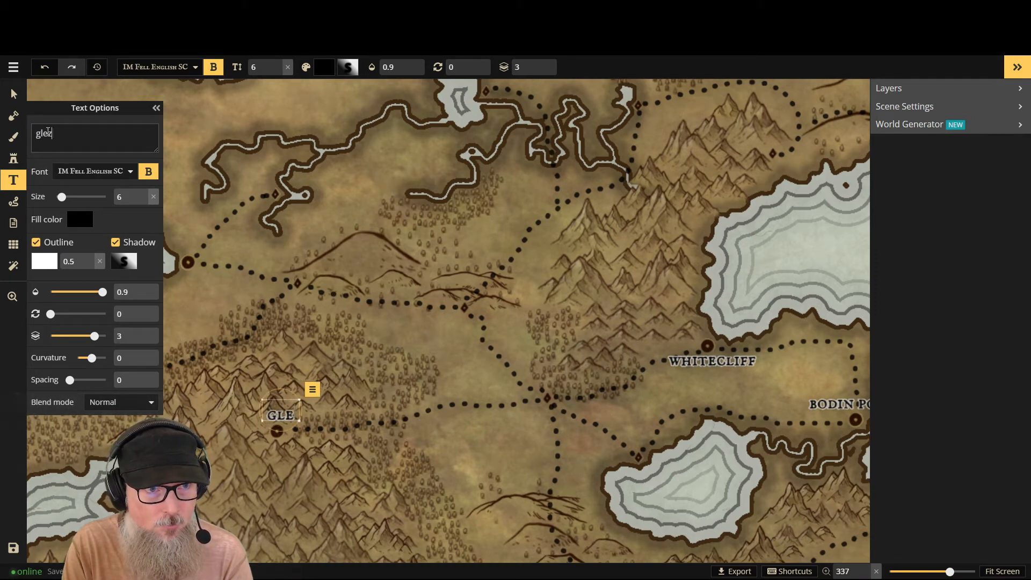
pyautogui.write('nab')
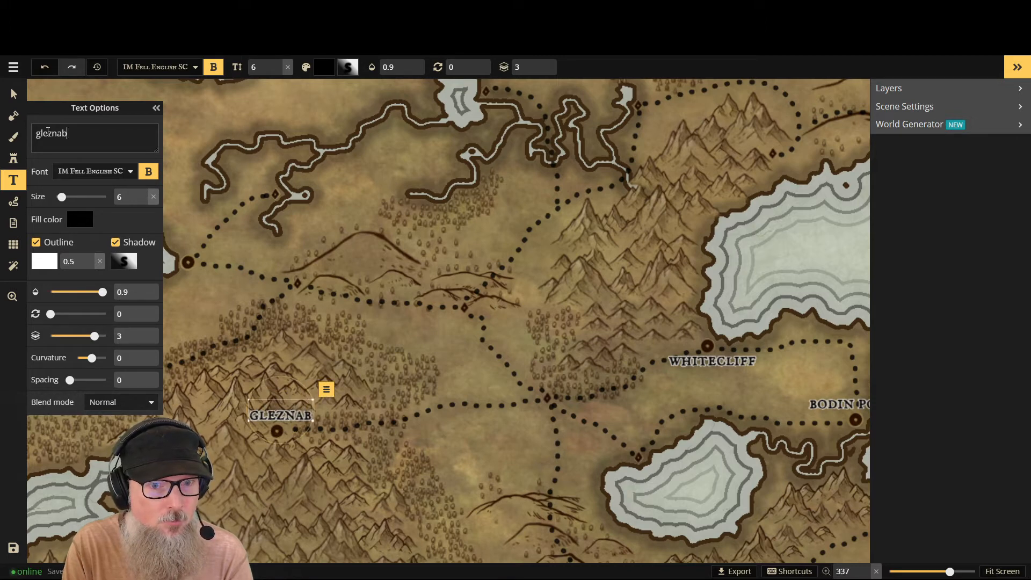
pyautogui.write('ir')
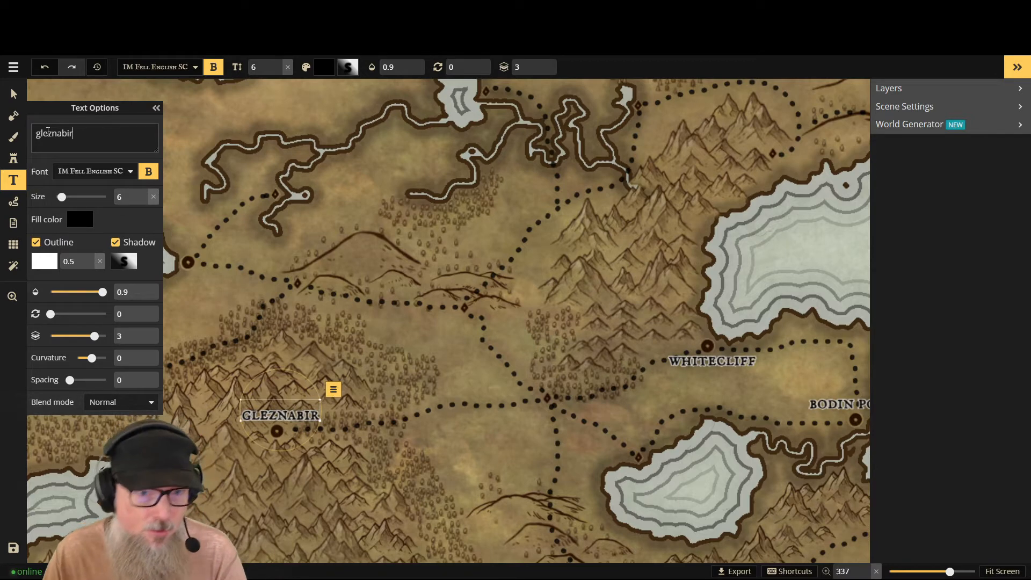
pyautogui.click(14, 94)
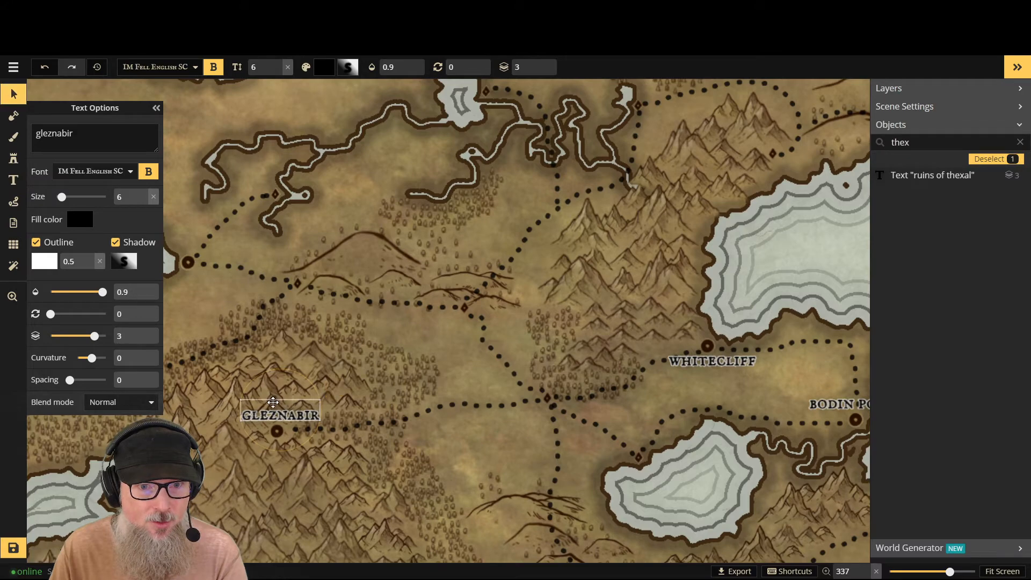
pyautogui.moveTo(273, 403); pyautogui.dragTo(270, 401)
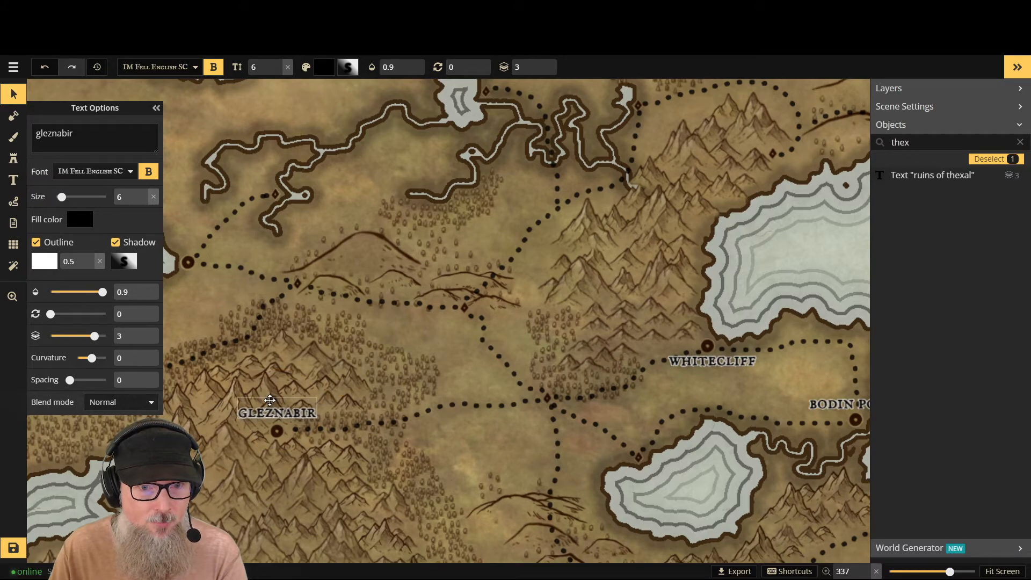
# - Place a new text label just above the coastal town marker northwest of Gleznabir and clear its text
pyautogui.scroll(-1, 511, 391)
pyautogui.scroll(-5, 516, 402)
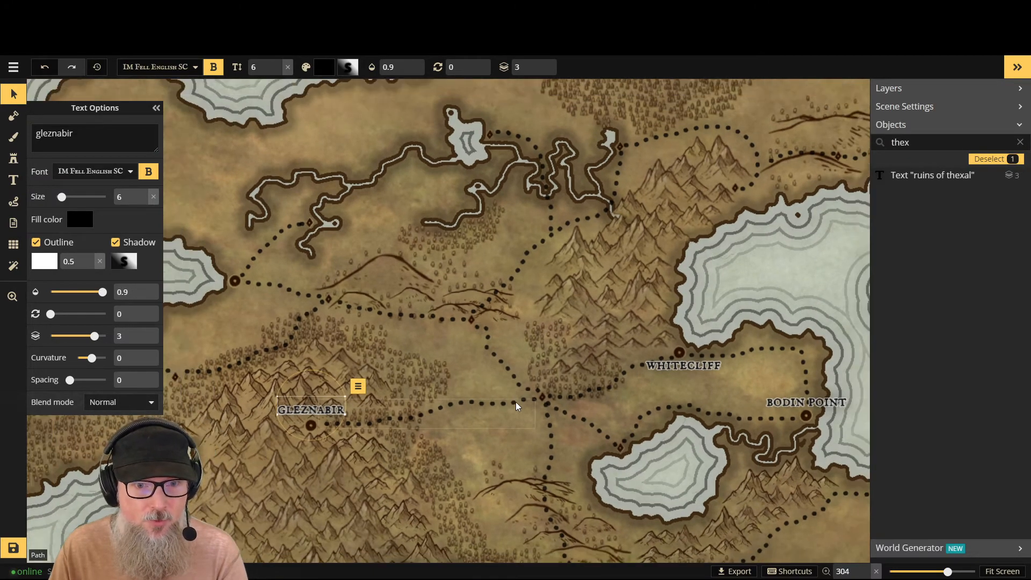
pyautogui.scroll(-1, 516, 404)
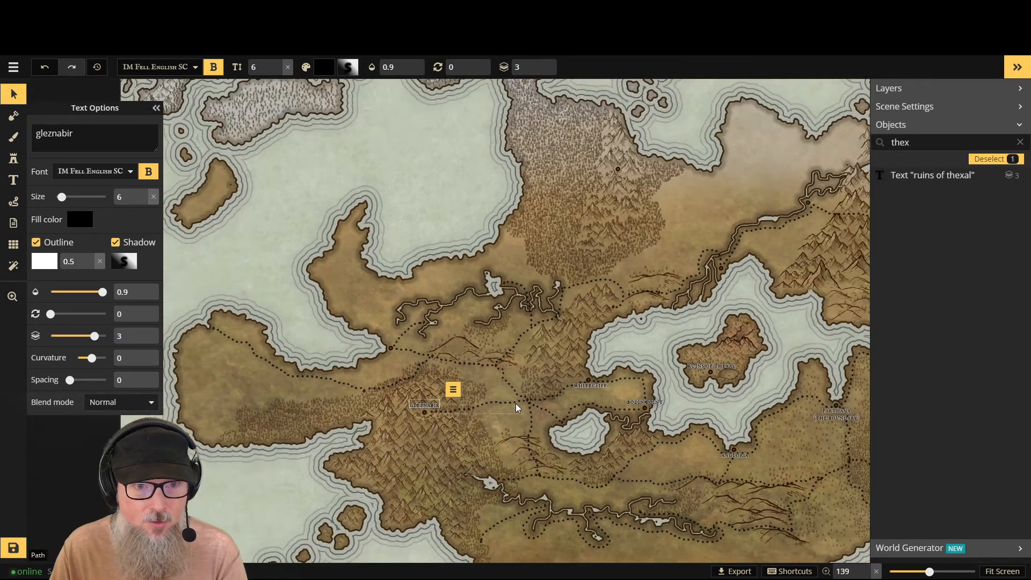
pyautogui.scroll(2, 429, 356)
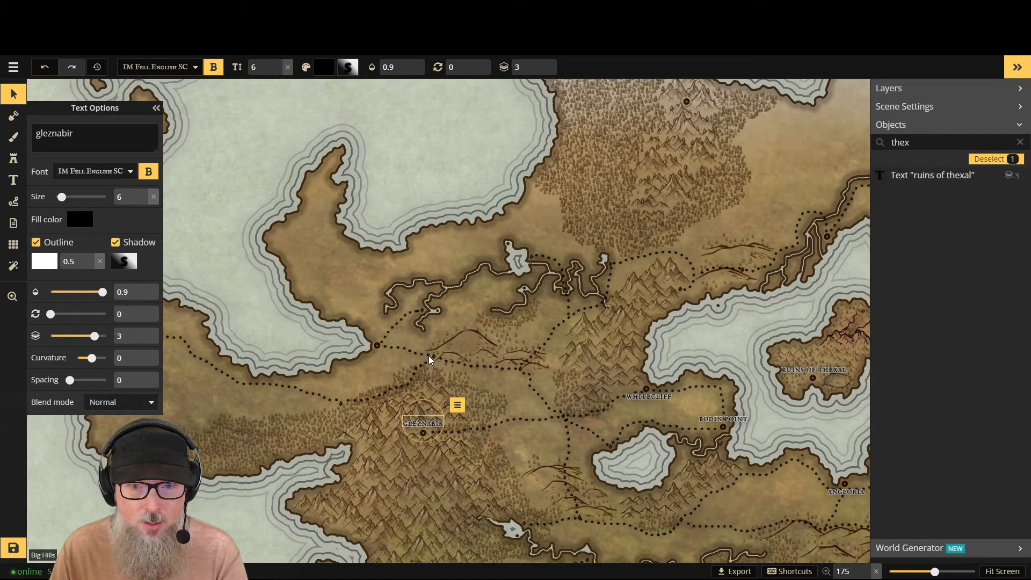
pyautogui.scroll(2, 412, 359)
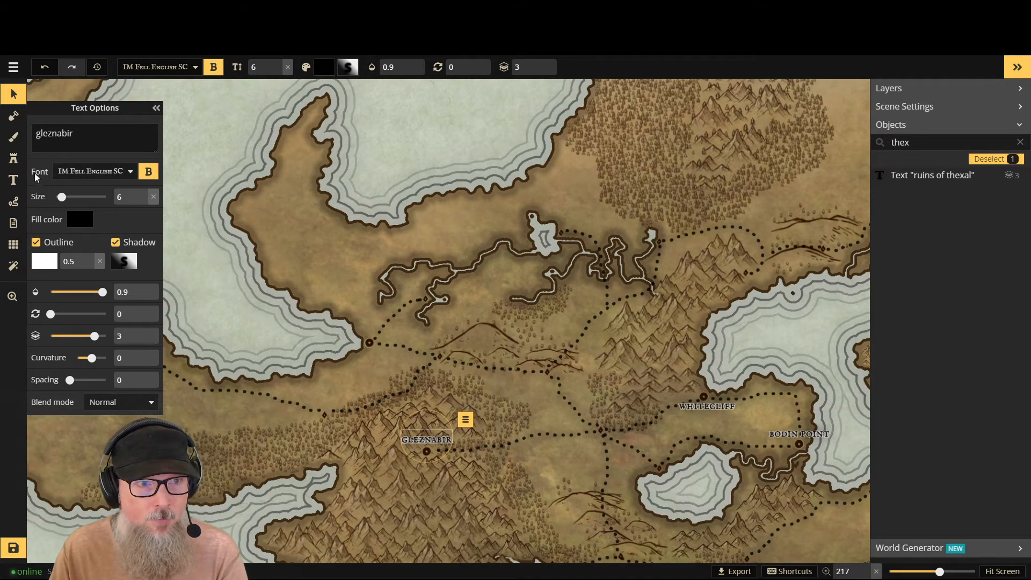
pyautogui.click(13, 180)
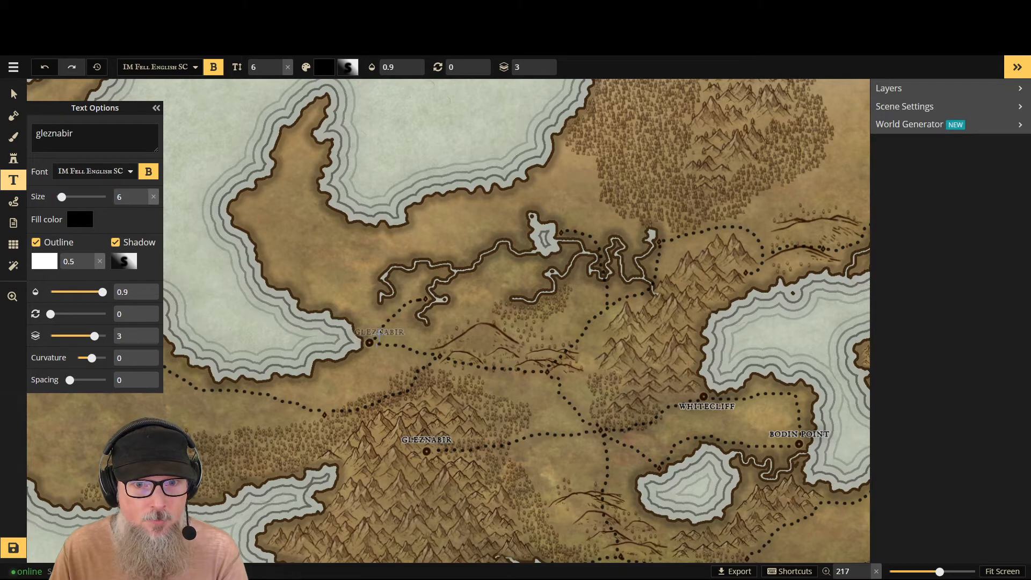
pyautogui.click(369, 338)
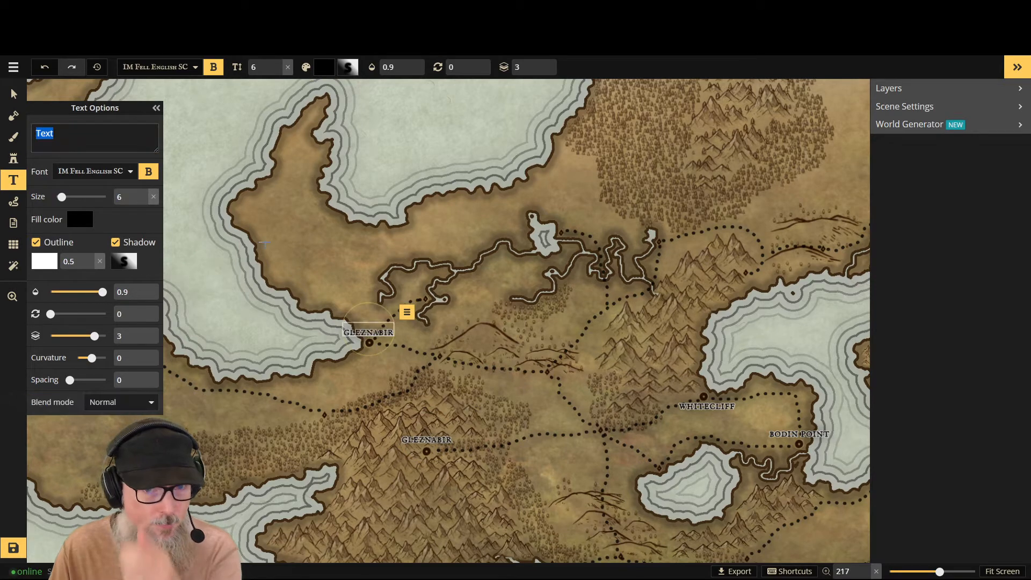
pyautogui.doubleClick(43, 132)
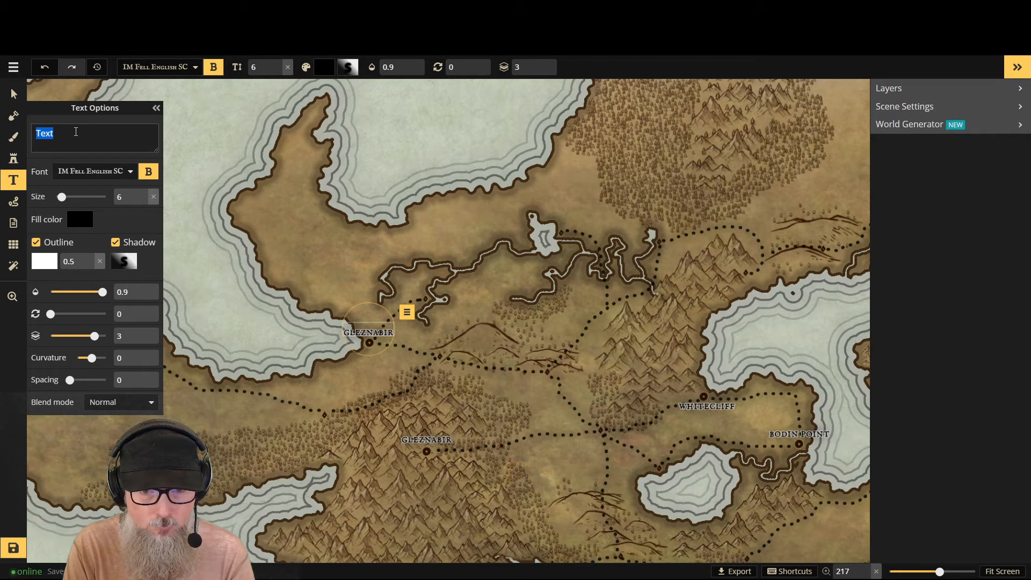
pyautogui.press('BackSpace')
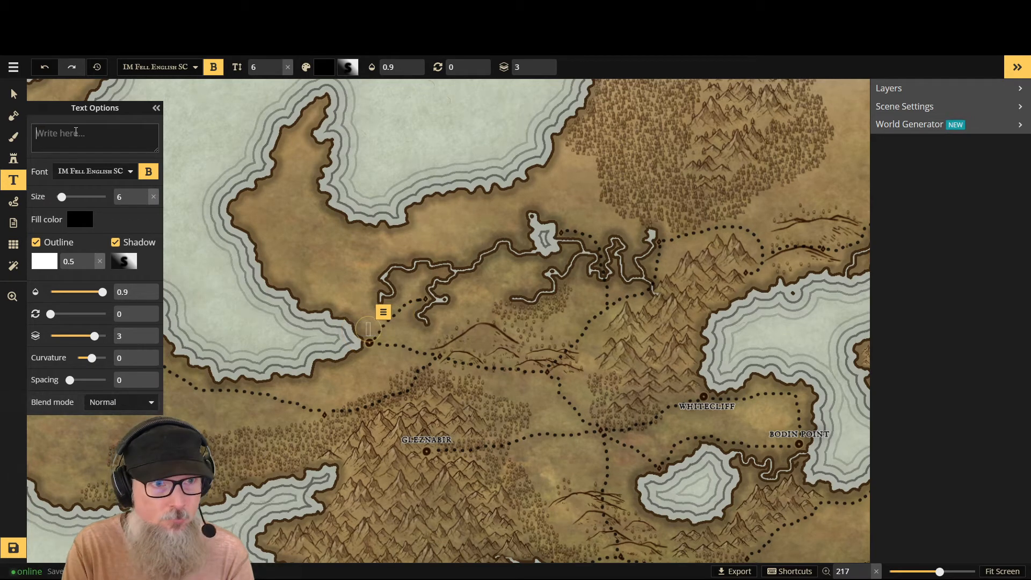
# - Name the coastal town label "west angloria" in lowercase
pyautogui.write('West')
pyautogui.press('BackSpace')
pyautogui.press('BackSpace')
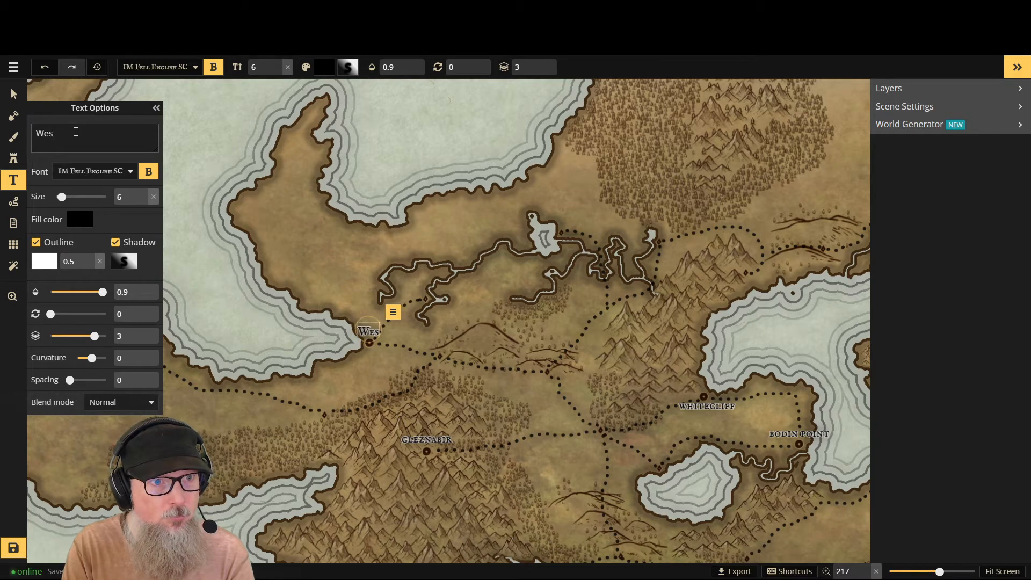
pyautogui.press('BackSpace')
pyautogui.press('BackSpace')
pyautogui.write('west')
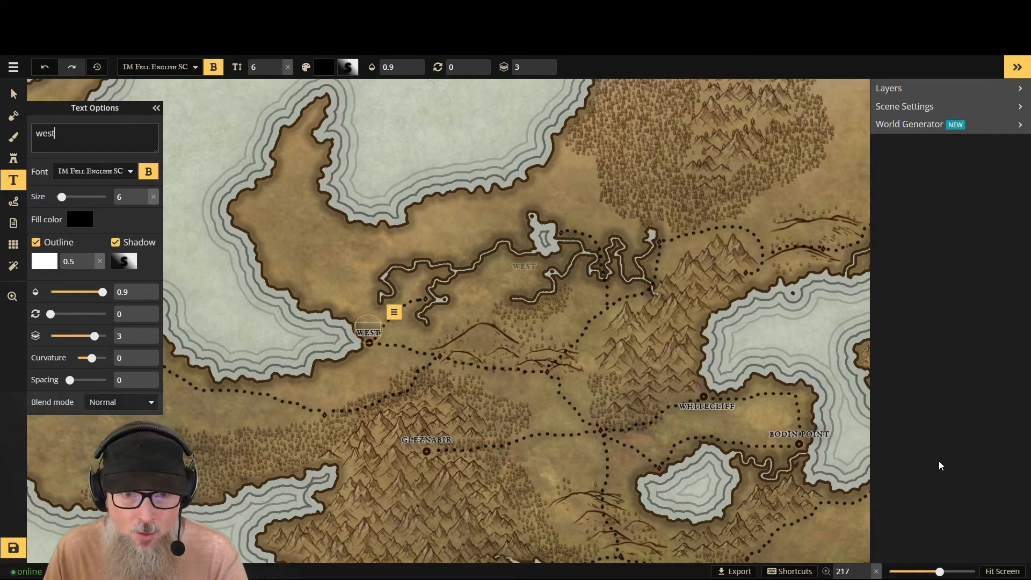
pyautogui.scroll(-2, 783, 449)
pyautogui.scroll(-3, 819, 448)
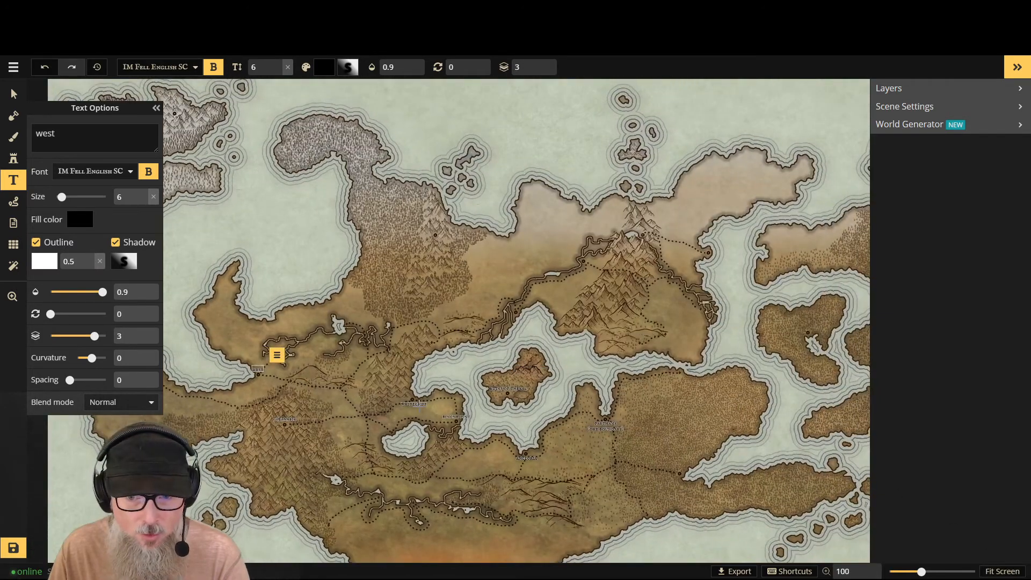
pyautogui.scroll(2, 457, 404)
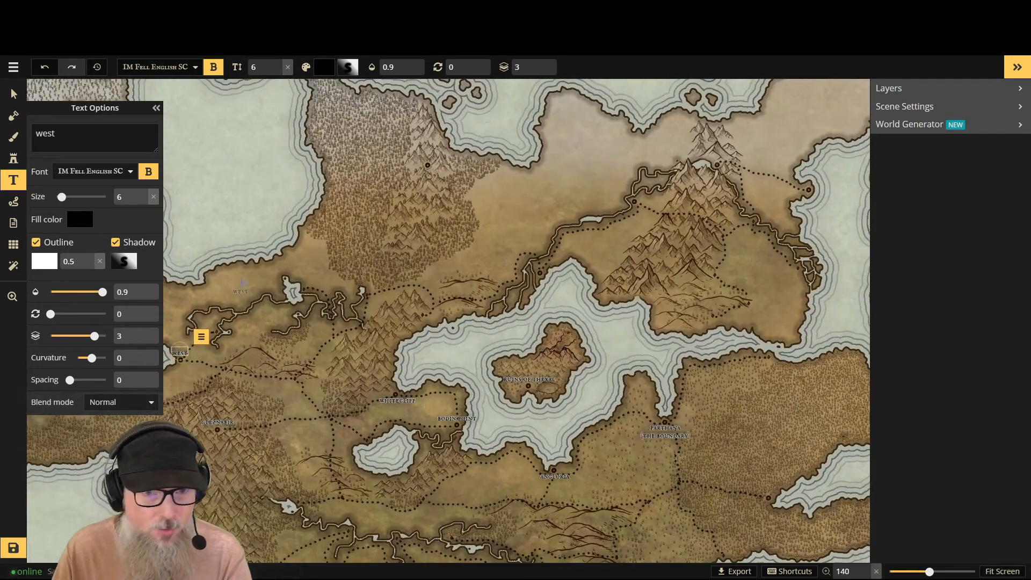
pyautogui.write('an')
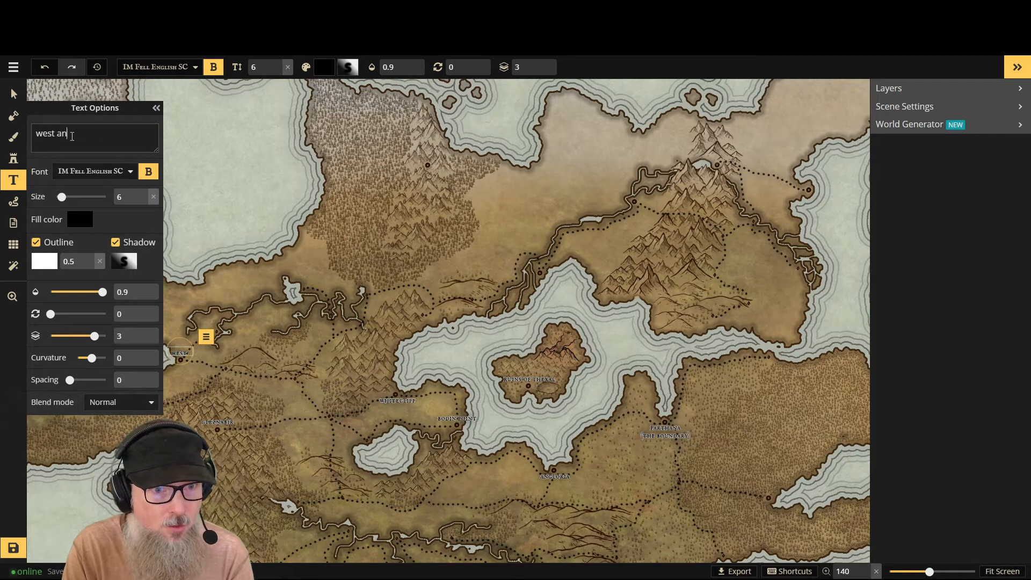
pyautogui.write('gloria')
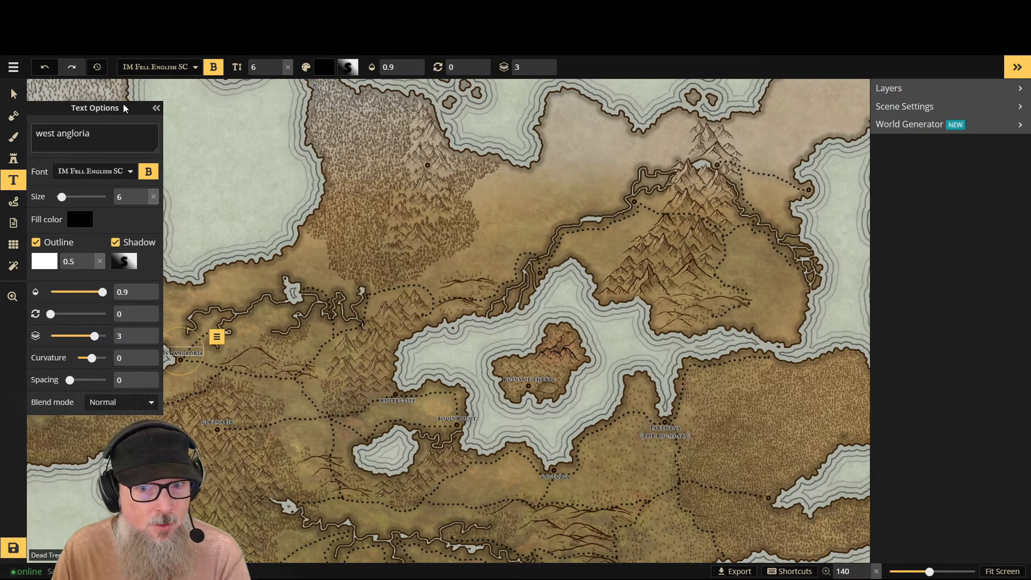
# - Select the "west angloria" label and nudge it slightly up so it sits centred above its coastal town marker
pyautogui.click(156, 108)
pyautogui.scroll(5, 196, 357)
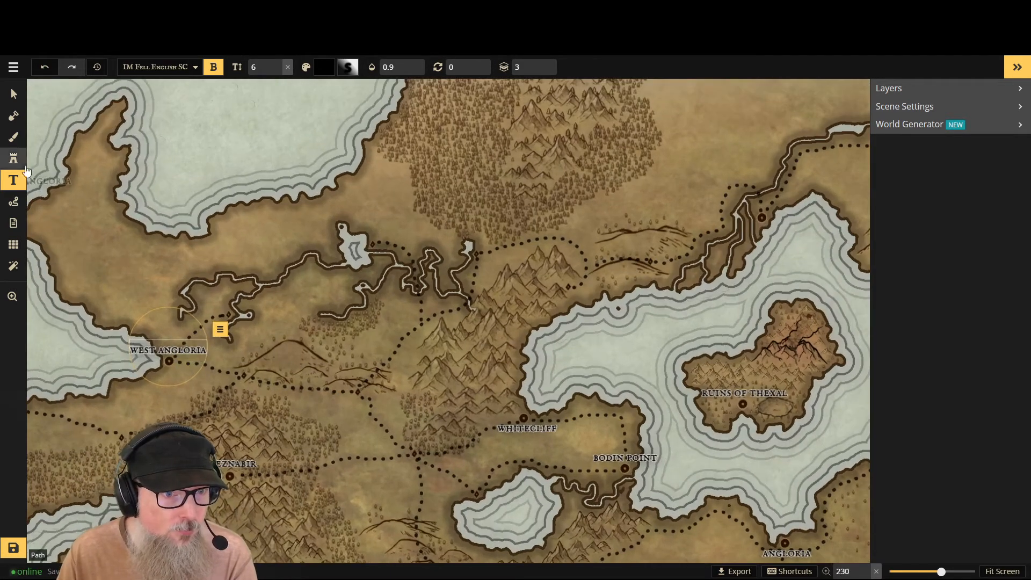
pyautogui.click(15, 96)
pyautogui.click(175, 339)
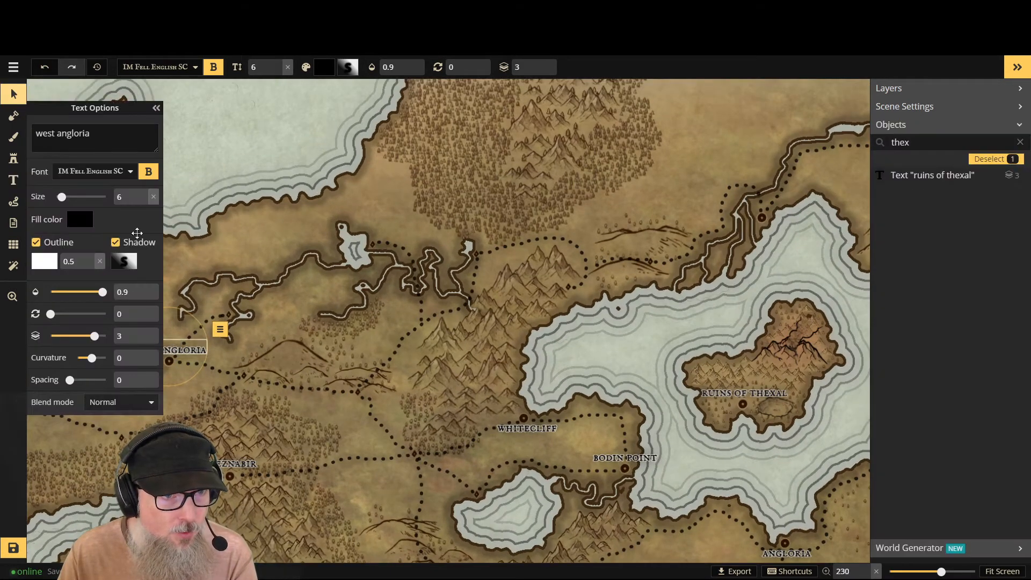
pyautogui.click(156, 108)
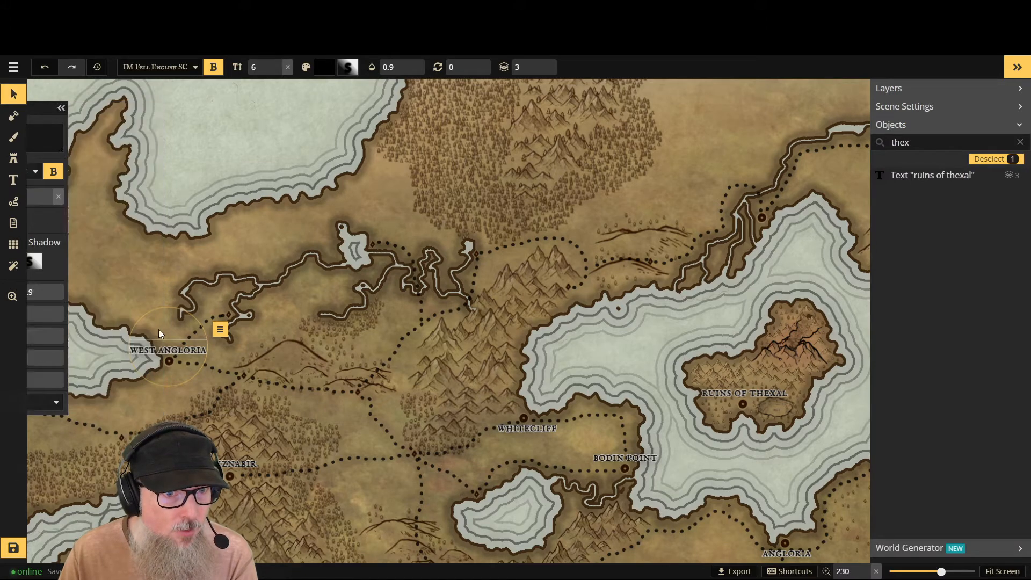
pyautogui.moveTo(166, 343); pyautogui.dragTo(170, 340)
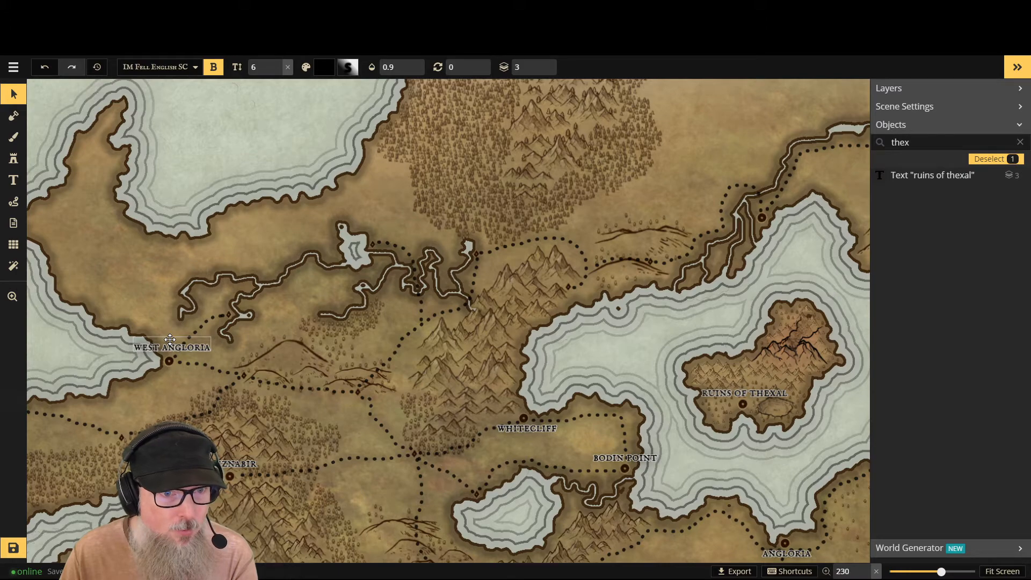
pyautogui.moveTo(170, 339); pyautogui.dragTo(169, 341)
# - Move the "bodin point" label to just above the river-mouth town marker at the northern tip of the inland sea
pyautogui.scroll(-3, 308, 337)
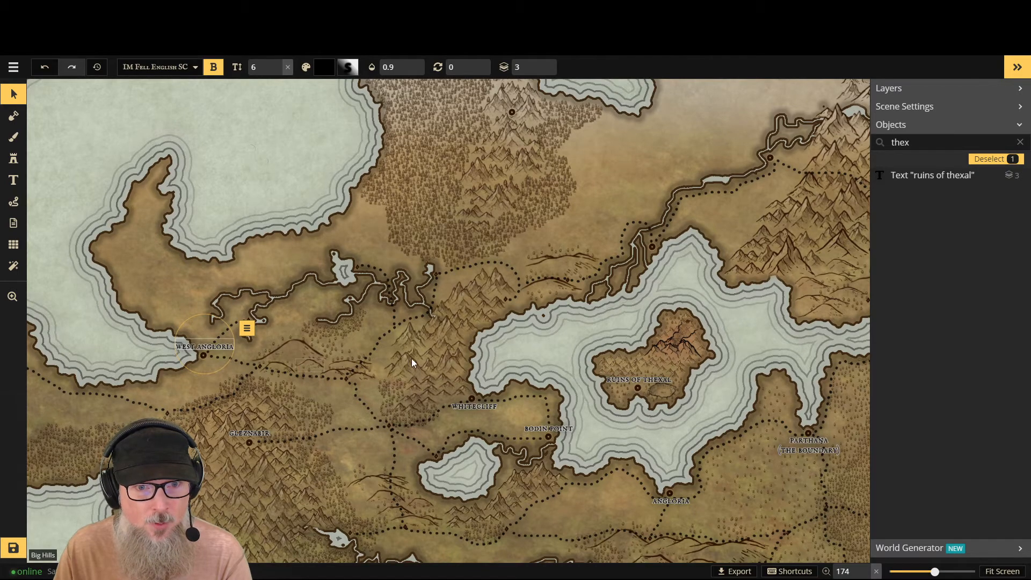
pyautogui.scroll(-2, 626, 317)
pyautogui.scroll(-1, 752, 380)
pyautogui.scroll(-1, 782, 392)
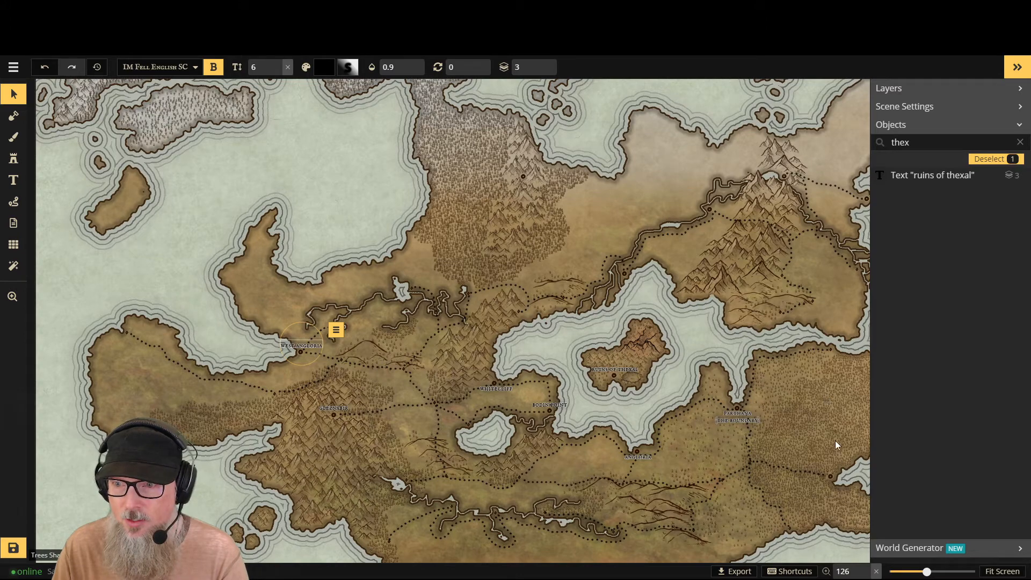
pyautogui.click(1003, 571)
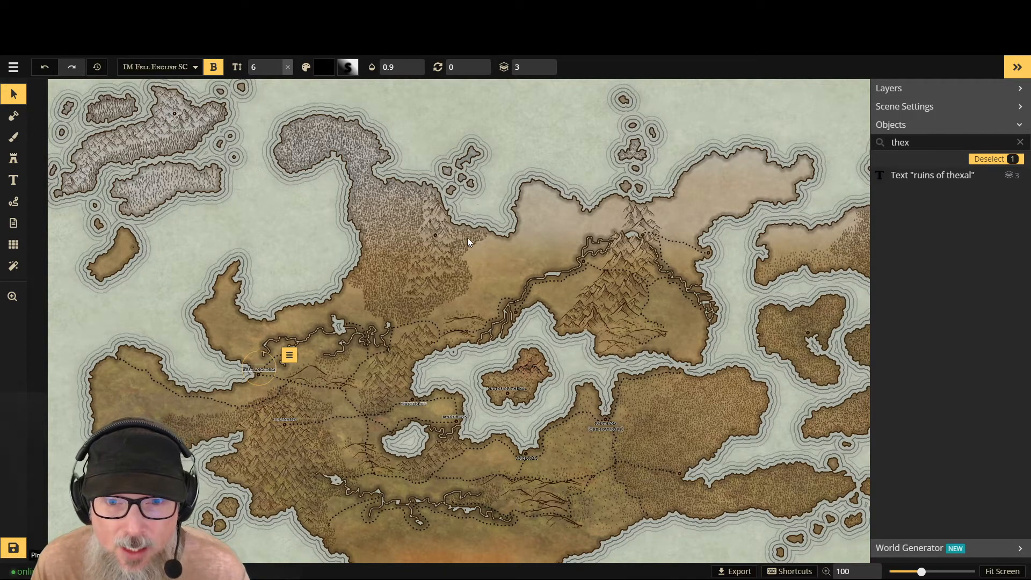
pyautogui.scroll(1, 543, 314)
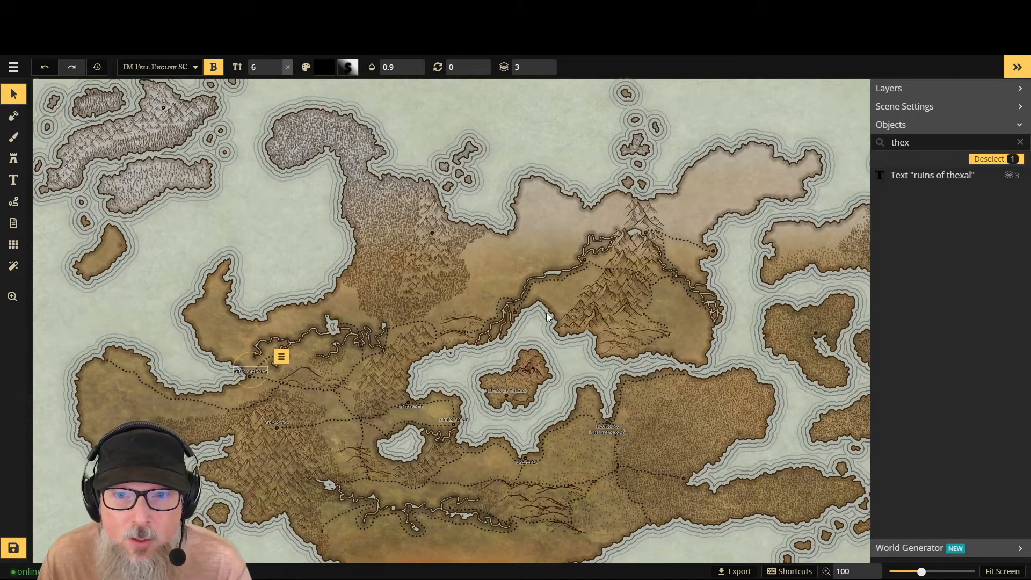
pyautogui.scroll(2, 543, 311)
pyautogui.scroll(3, 540, 310)
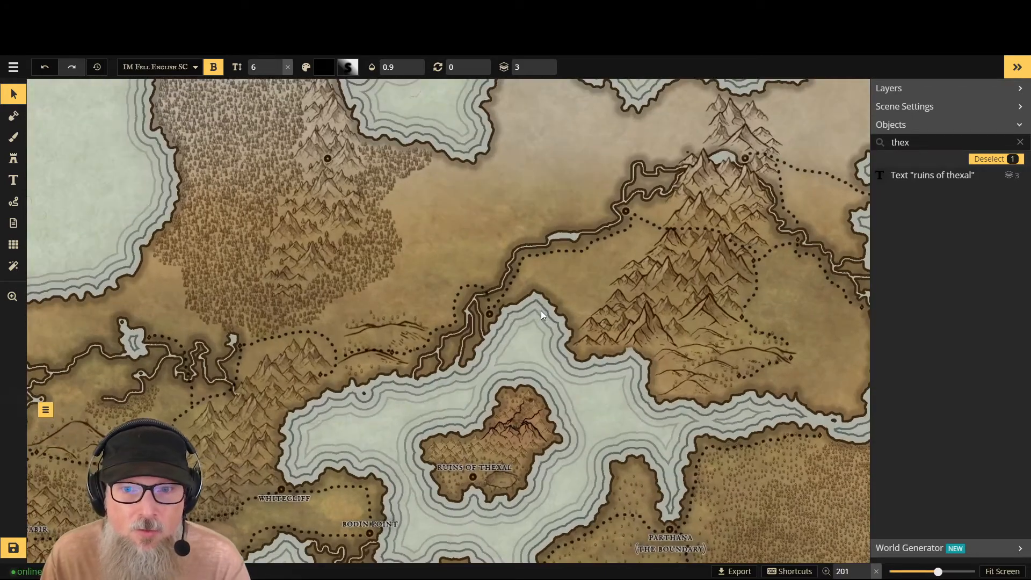
pyautogui.scroll(1, 540, 311)
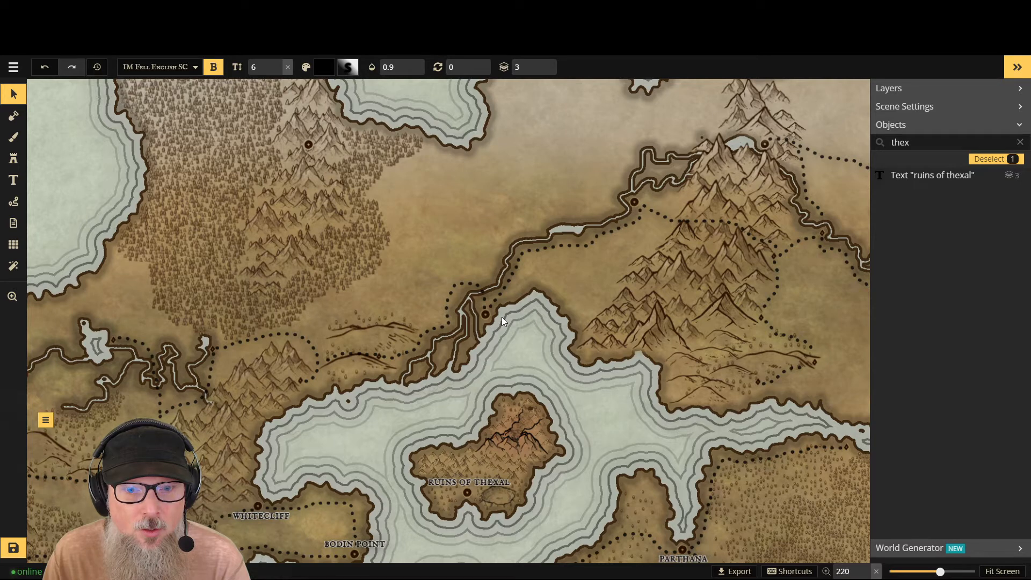
pyautogui.click(16, 98)
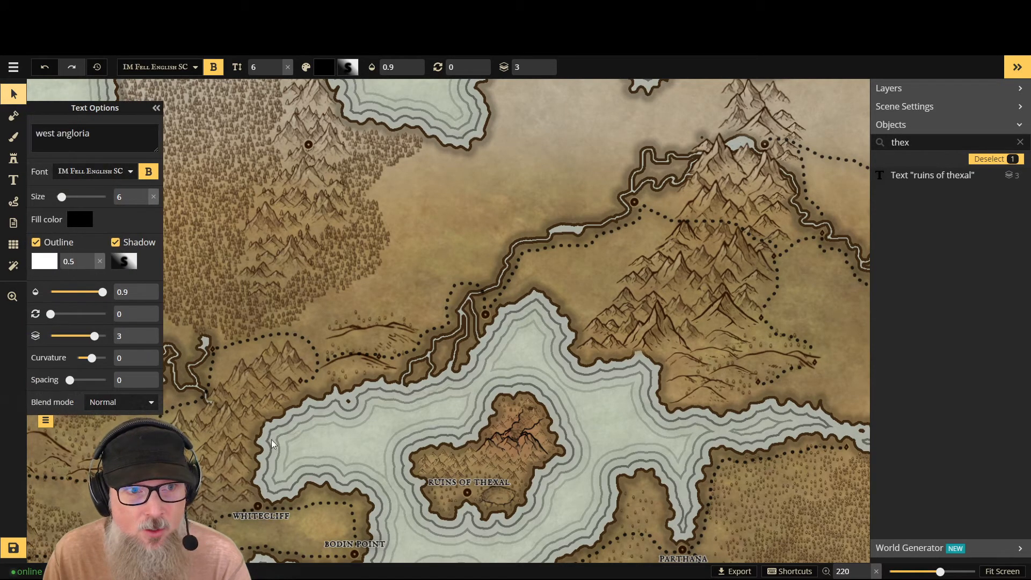
pyautogui.click(355, 539)
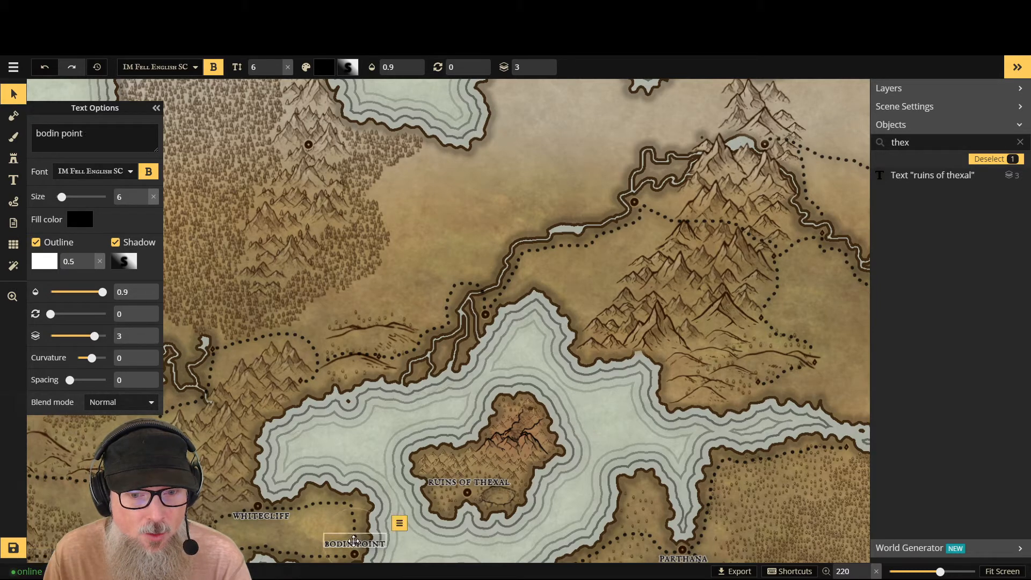
pyautogui.moveTo(355, 539); pyautogui.dragTo(486, 297)
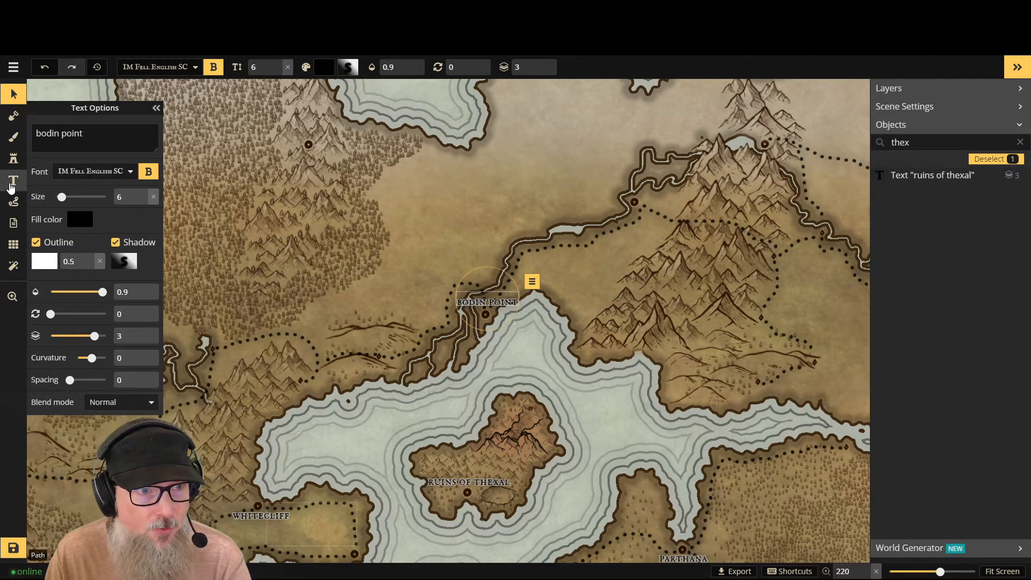
# - Place a new size 6 text label just above the unlabelled coastal town marker east of Whitecliff
pyautogui.click(12, 181)
pyautogui.click(355, 543)
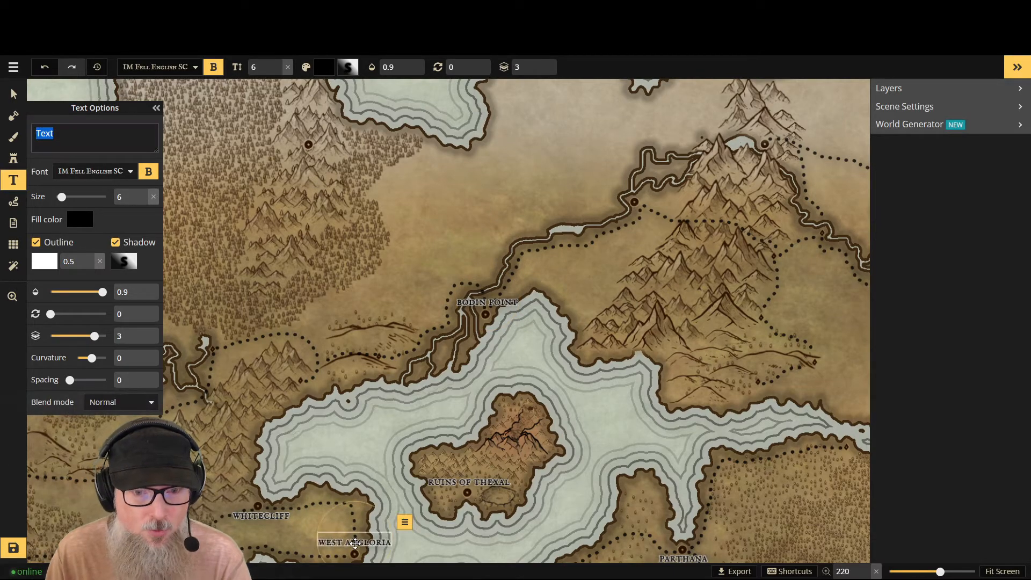
pyautogui.scroll(-2, 354, 458)
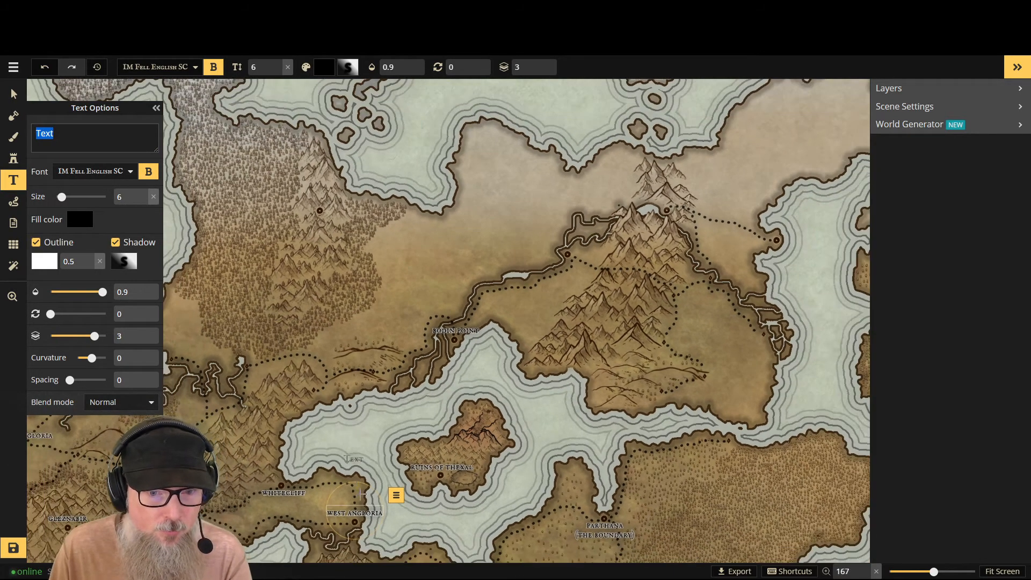
pyautogui.scroll(3, 363, 493)
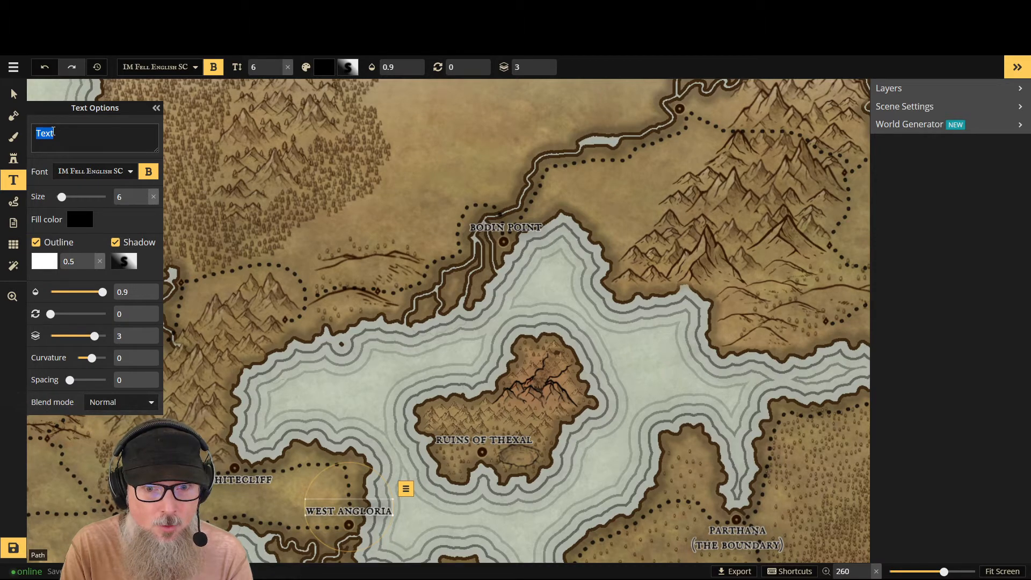
pyautogui.write('serpent')
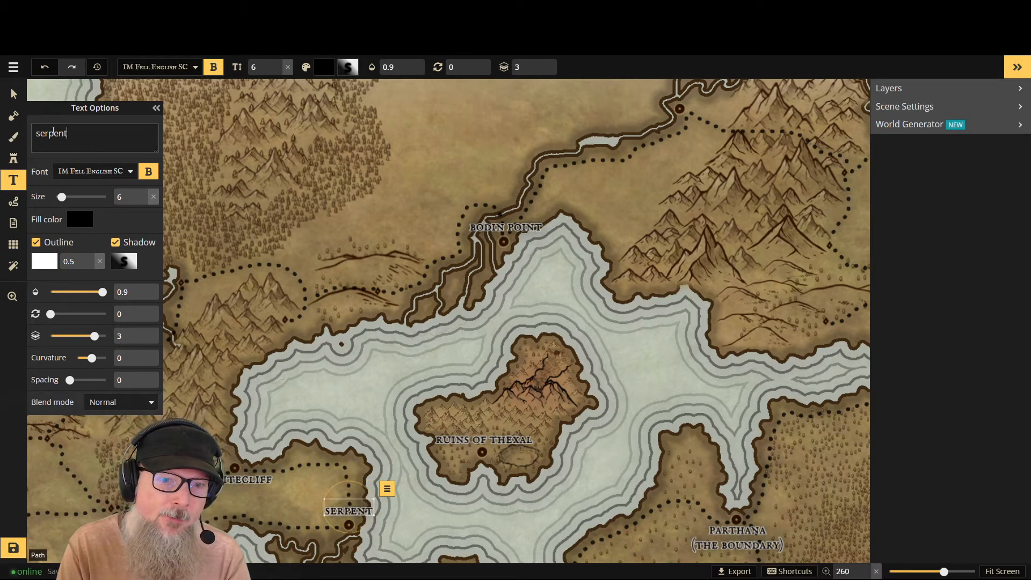
pyautogui.write('fork')
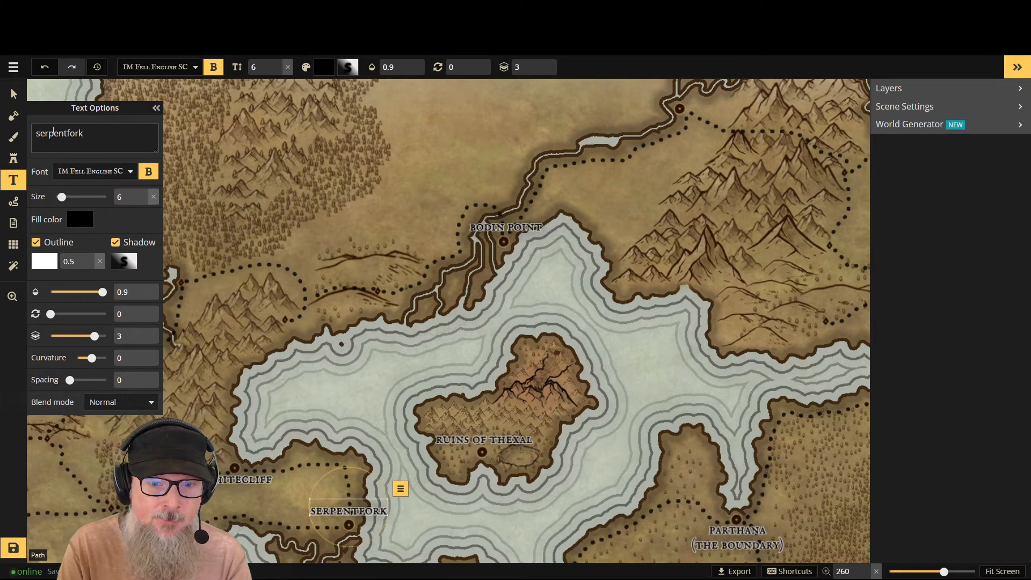
pyautogui.press('BackSpace')
pyautogui.press('BackSpace')
pyautogui.press('BackSpace')
pyautogui.press('BackSpace')
pyautogui.press('BackSpace')
pyautogui.press('BackSpace')
pyautogui.press('BackSpace')
pyautogui.press('BackSpace')
pyautogui.press('BackSpace')
pyautogui.press('BackSpace')
pyautogui.press('BackSpace')
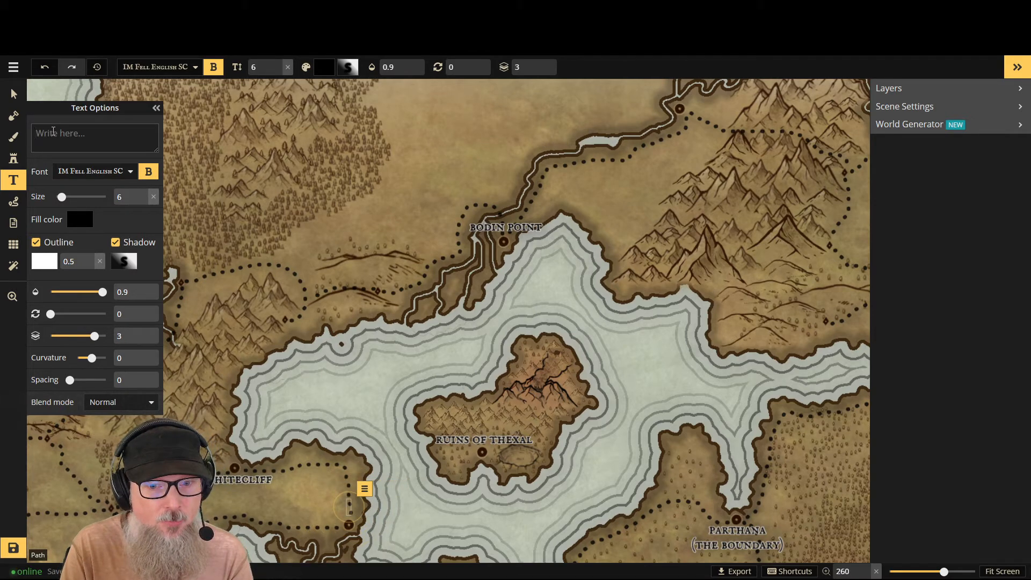
pyautogui.write('for')
pyautogui.press('BackSpace')
pyautogui.press('BackSpace')
pyautogui.press('BackSpace')
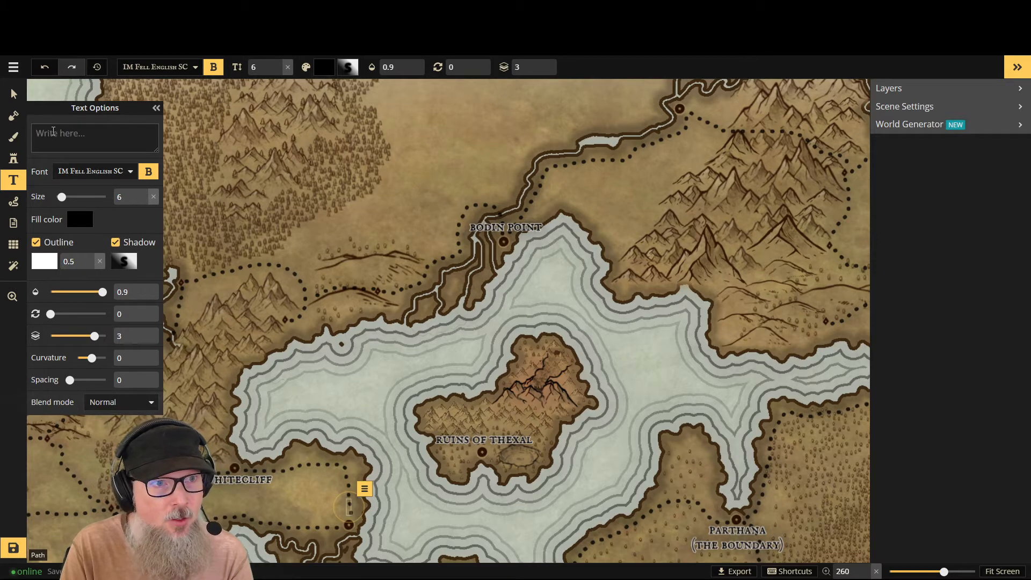
# - Name the new label east of Whitecliff "forklan" in lowercase
pyautogui.write('fork')
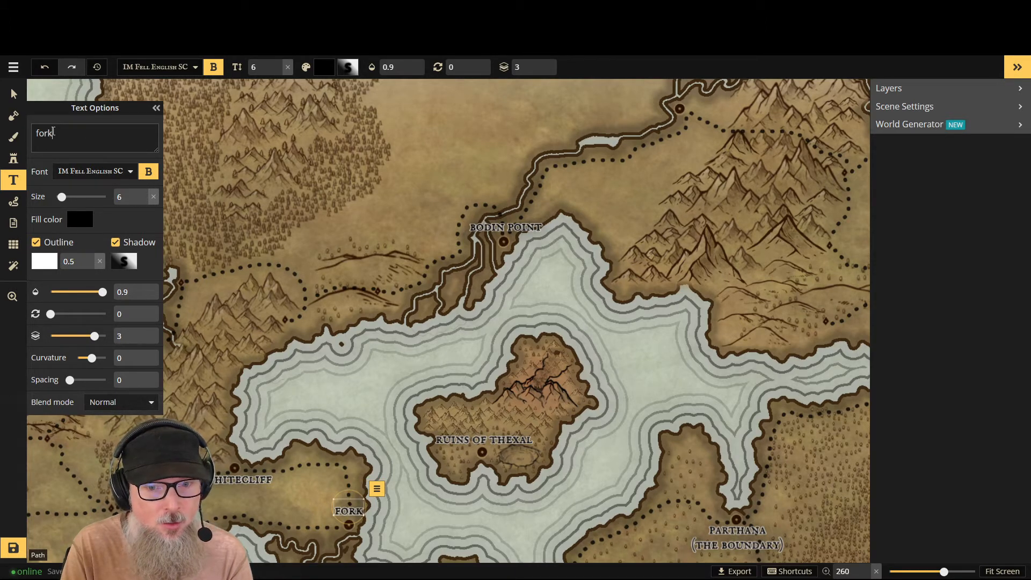
pyautogui.write('lan')
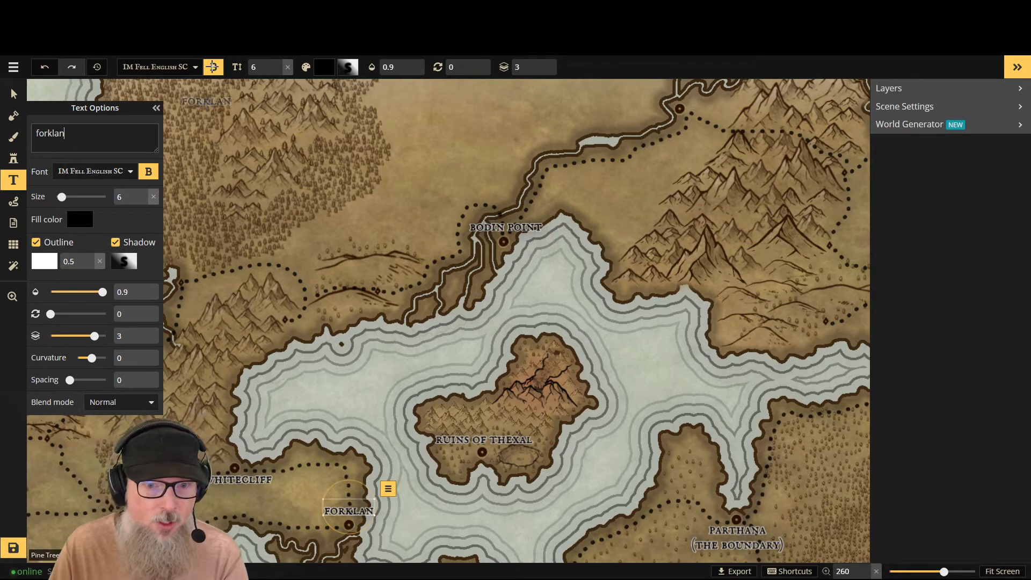
# - Rename the "bodin point" label at the northern tip of the inland sea "bodin's point"
pyautogui.scroll(-3, 742, 282)
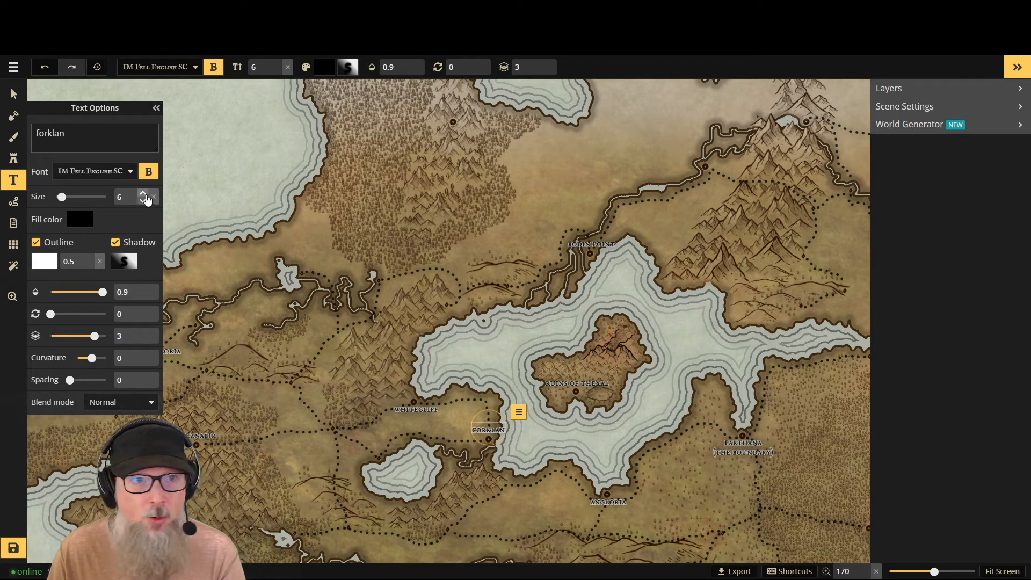
pyautogui.click(14, 96)
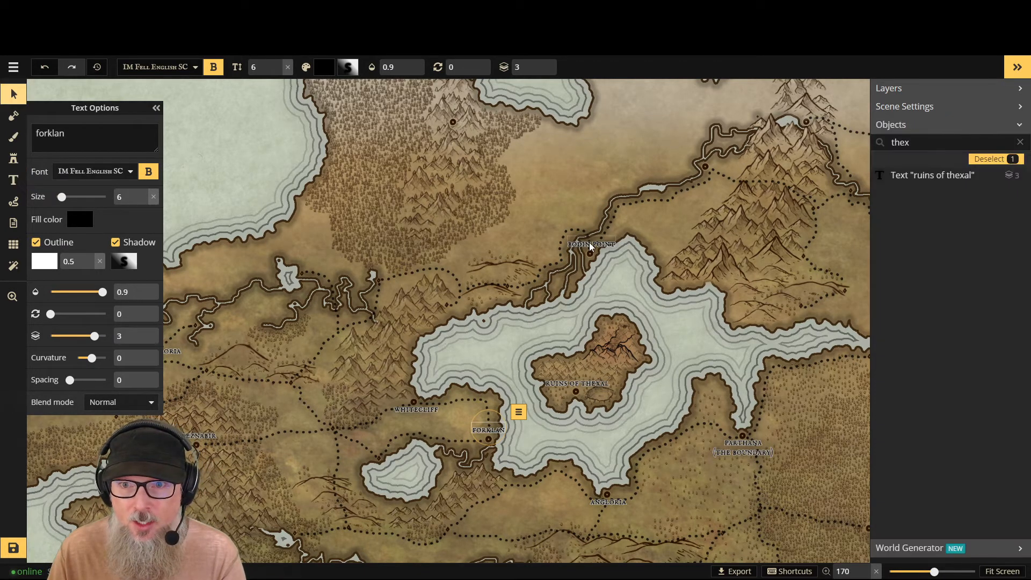
pyautogui.click(588, 243)
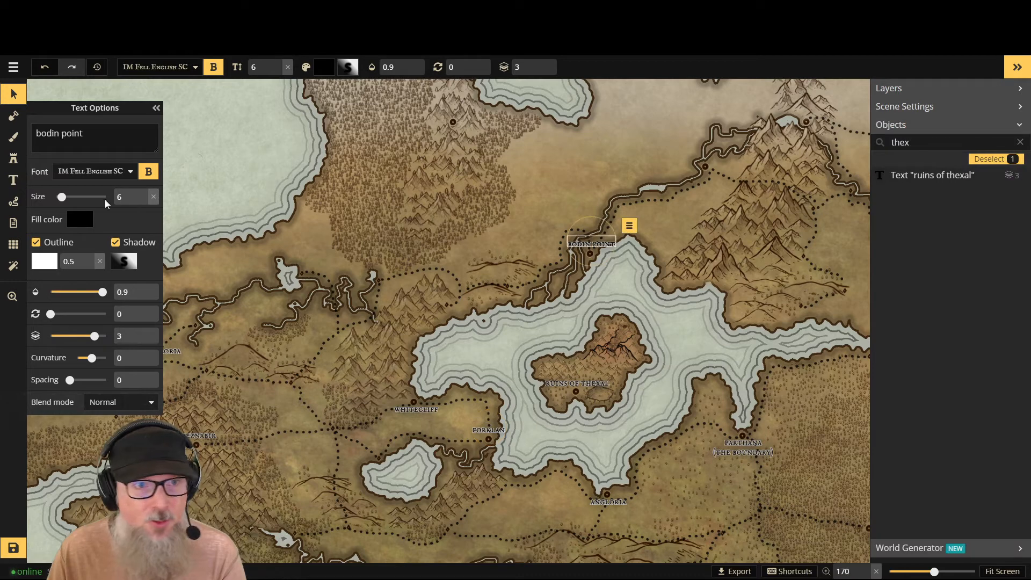
pyautogui.click(59, 134)
pyautogui.write("'s")
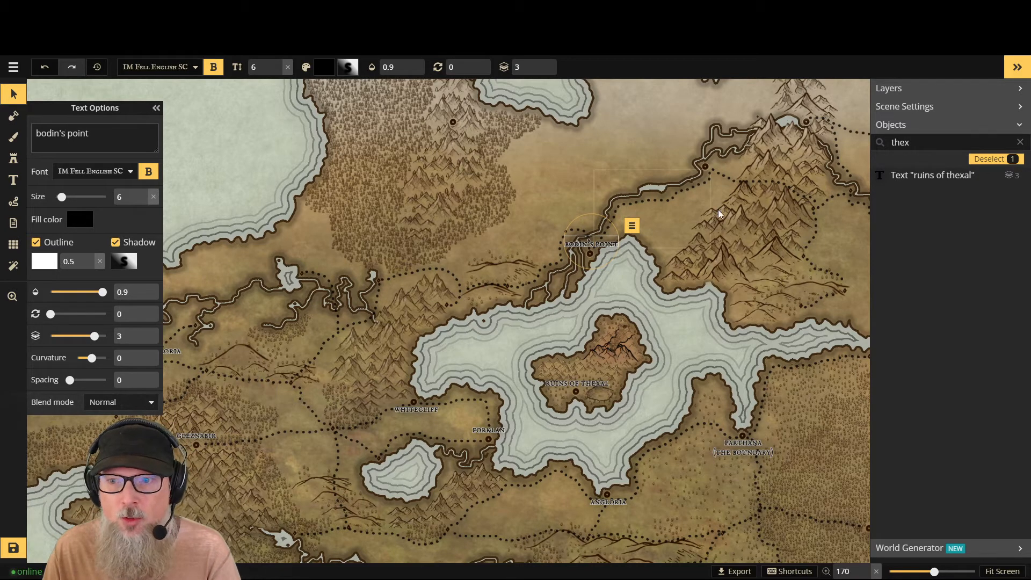
# - Place a new size 6 text label just above the riverside town marker northeast of Bodin's Point, west of the mountains
pyautogui.scroll(-1, 808, 226)
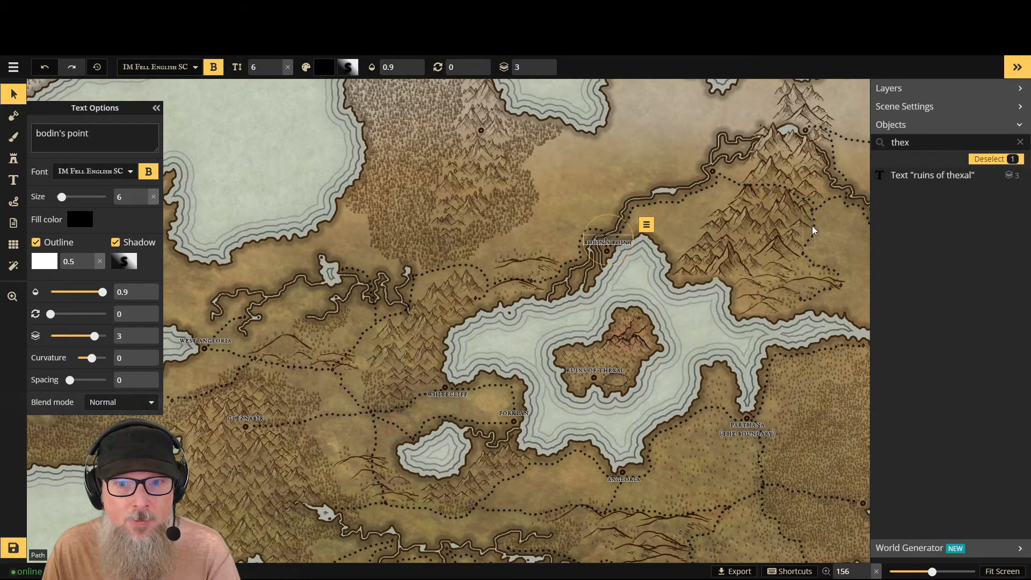
pyautogui.scroll(-2, 811, 231)
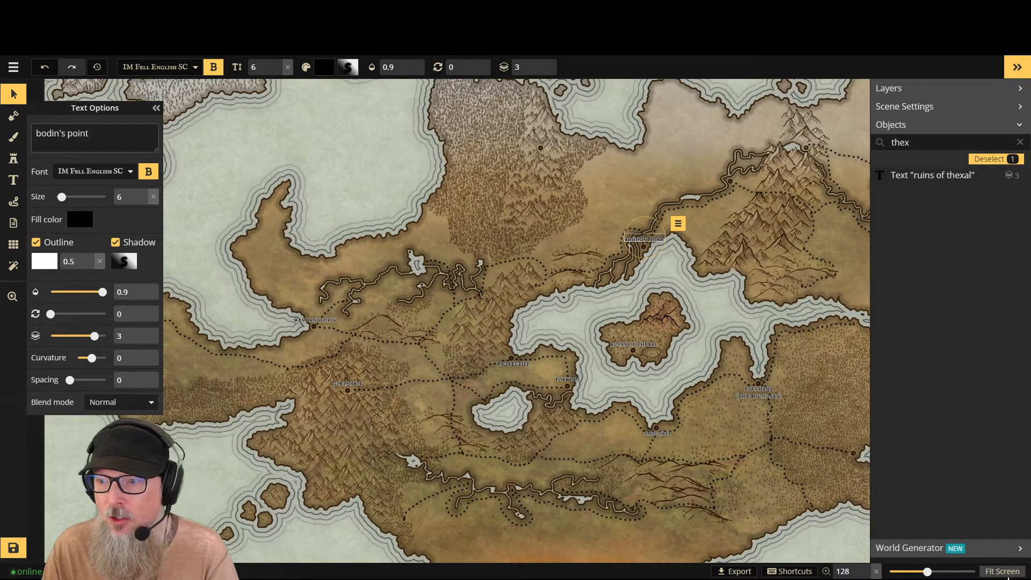
pyautogui.click(1008, 573)
pyautogui.scroll(1, 692, 253)
pyautogui.scroll(1, 688, 253)
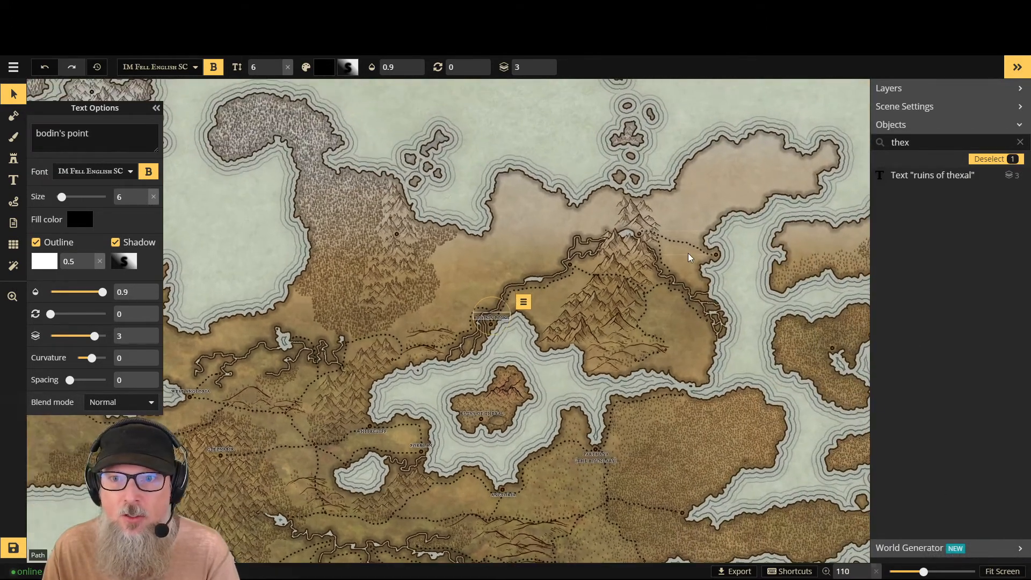
pyautogui.scroll(1, 611, 262)
pyautogui.scroll(4, 610, 263)
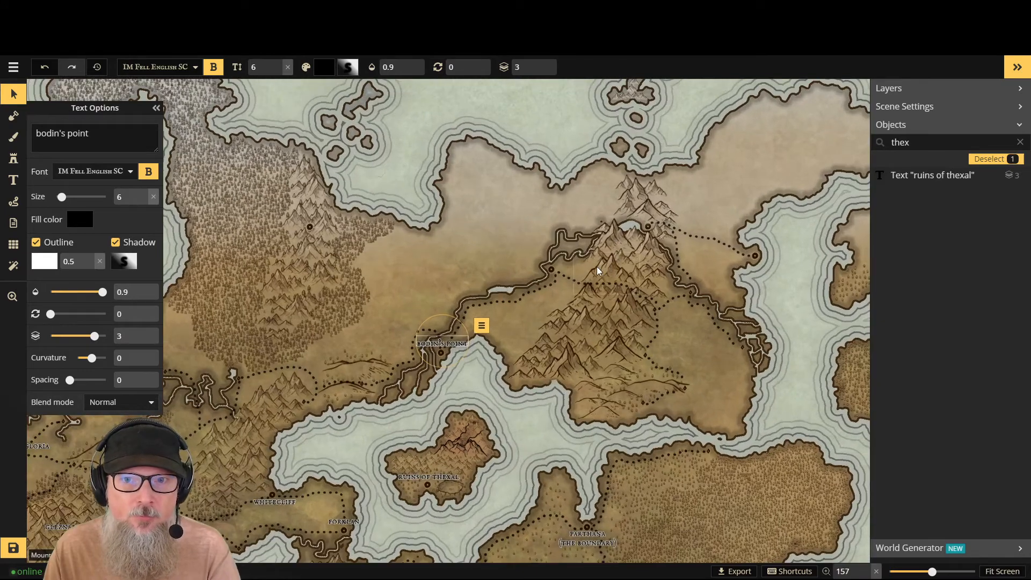
pyautogui.scroll(6, 552, 260)
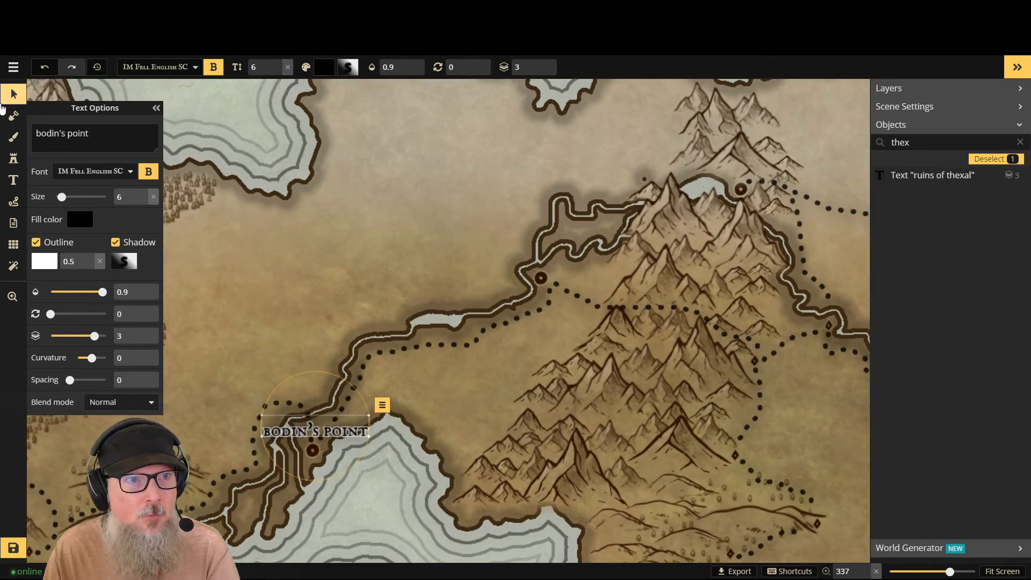
pyautogui.click(13, 180)
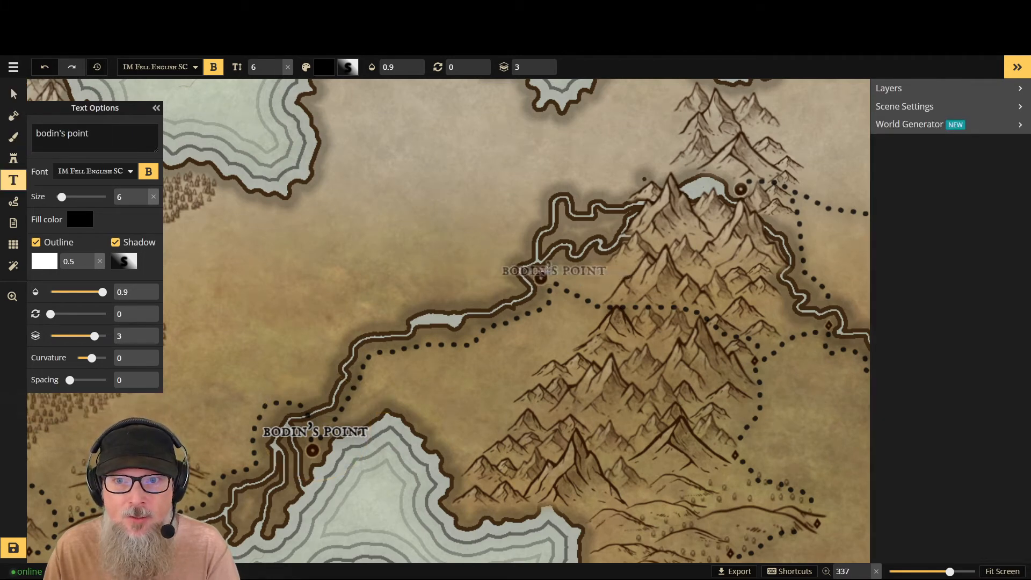
pyautogui.click(540, 264)
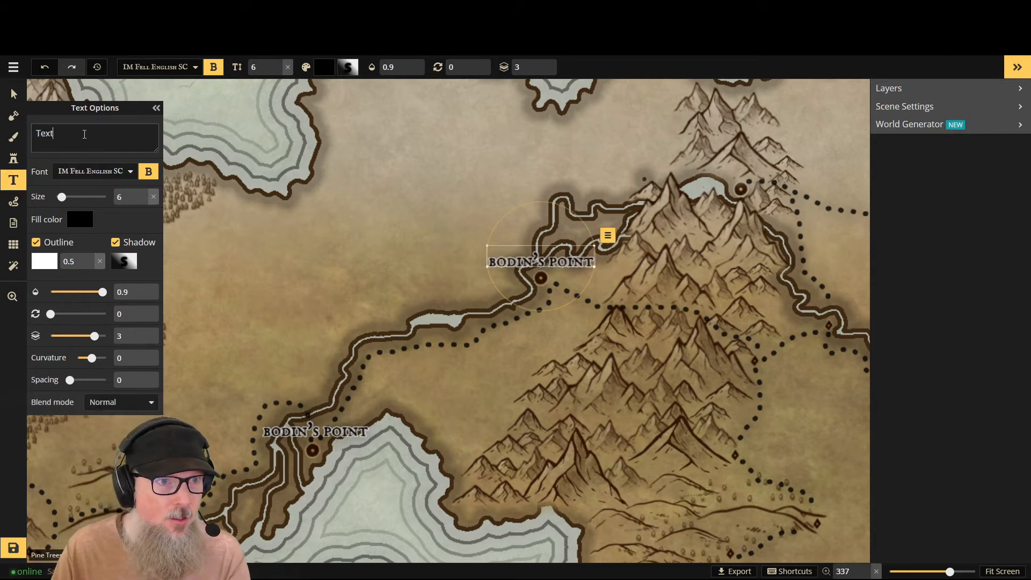
# - Name the new label at the riverside town west of the mountains "riverhead" in lowercase
pyautogui.press('BackSpace')
pyautogui.write('the')
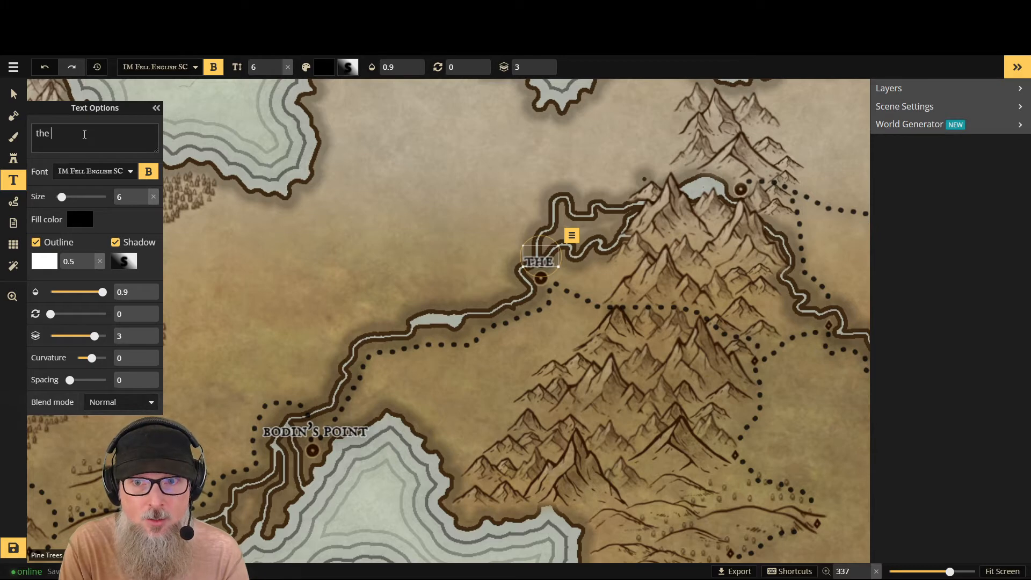
pyautogui.write(' river')
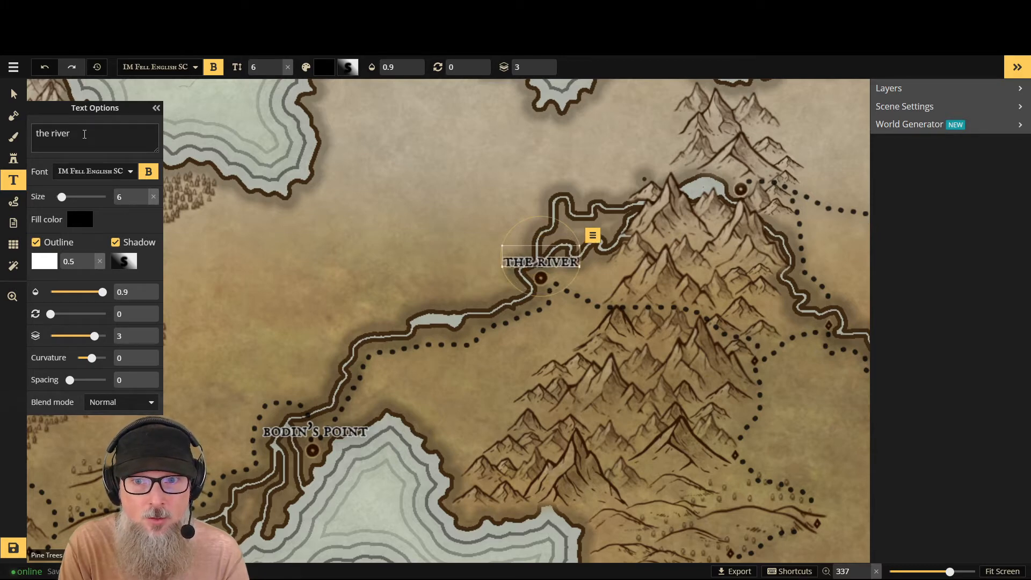
pyautogui.press('BackSpace')
pyautogui.press('BackSpace')
pyautogui.press('BackSpace')
pyautogui.press('BackSpace')
pyautogui.press('BackSpace')
pyautogui.press('BackSpace')
pyautogui.press('BackSpace')
pyautogui.press('BackSpace')
pyautogui.press('BackSpace')
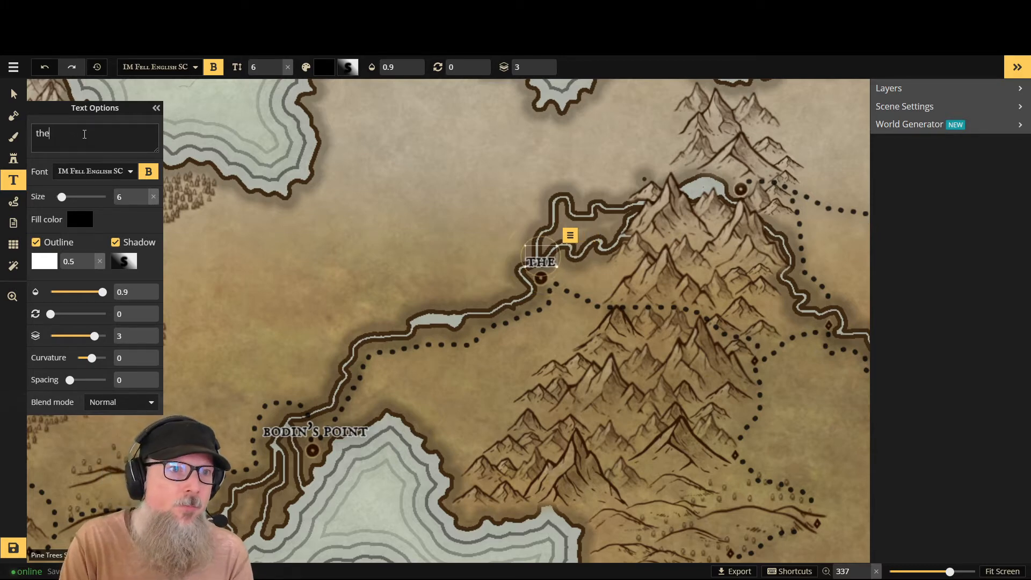
pyautogui.write('river')
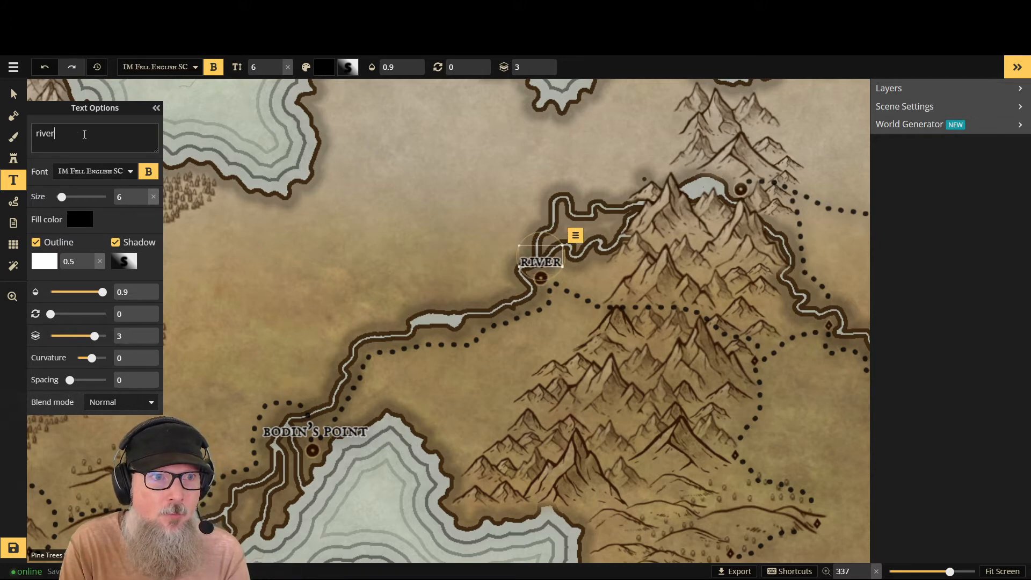
pyautogui.write('head')
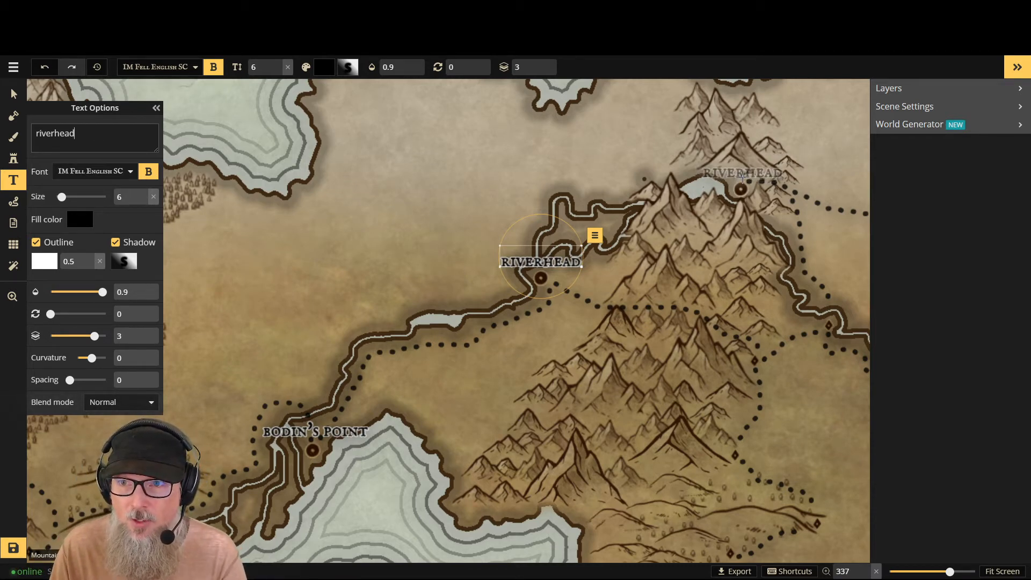
# - Place another size 6 "riverhead" label above the mountain lake town and move it above the coastal town marker farther east
pyautogui.click(743, 175)
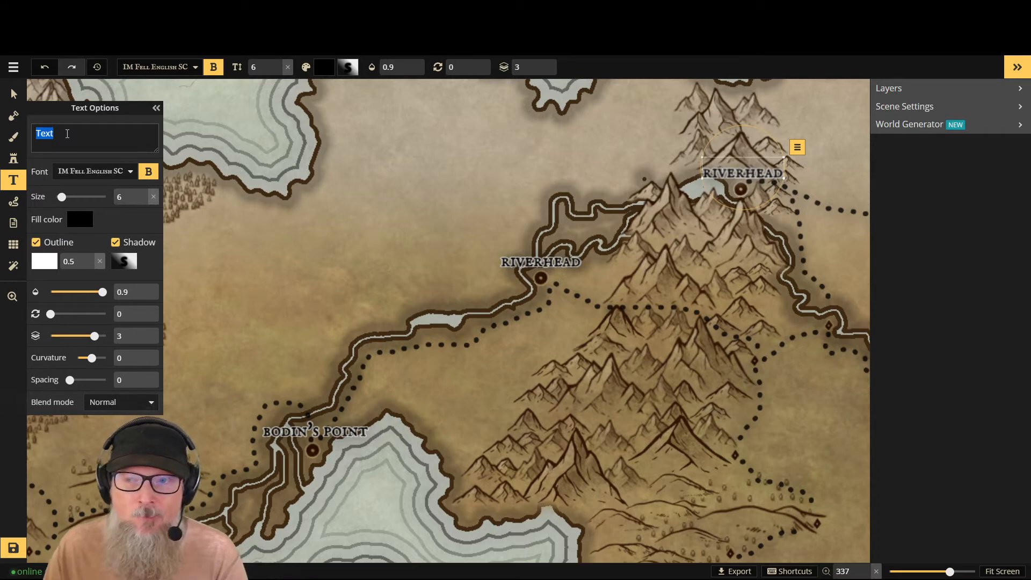
pyautogui.click(240, 117)
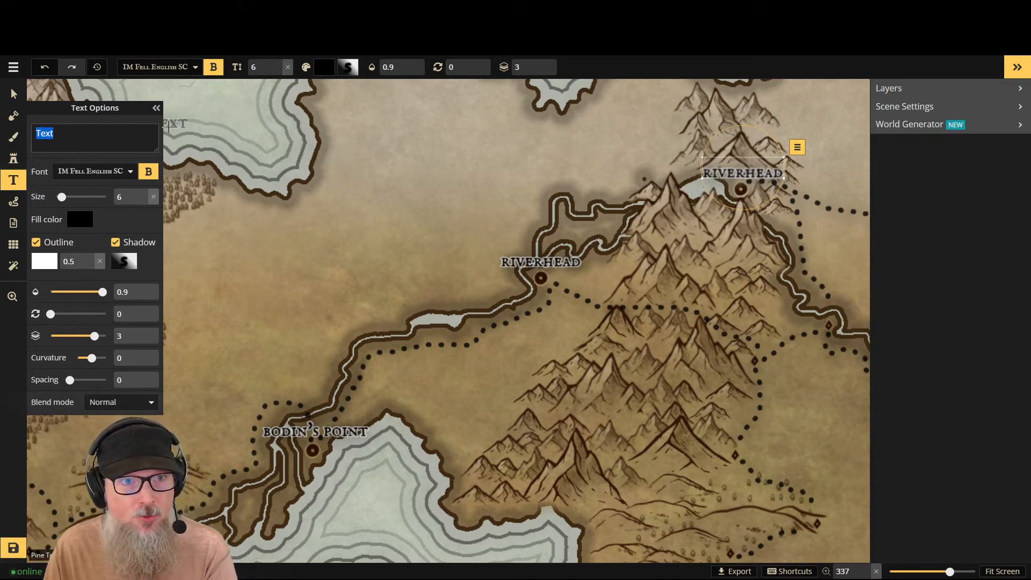
pyautogui.click(156, 109)
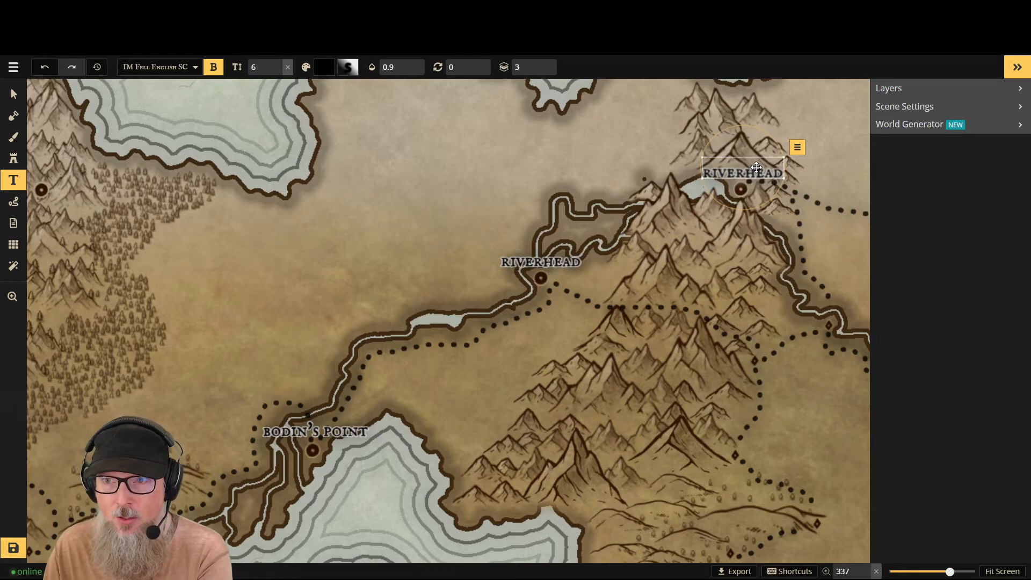
pyautogui.scroll(-2, 799, 215)
pyautogui.scroll(-3, 814, 267)
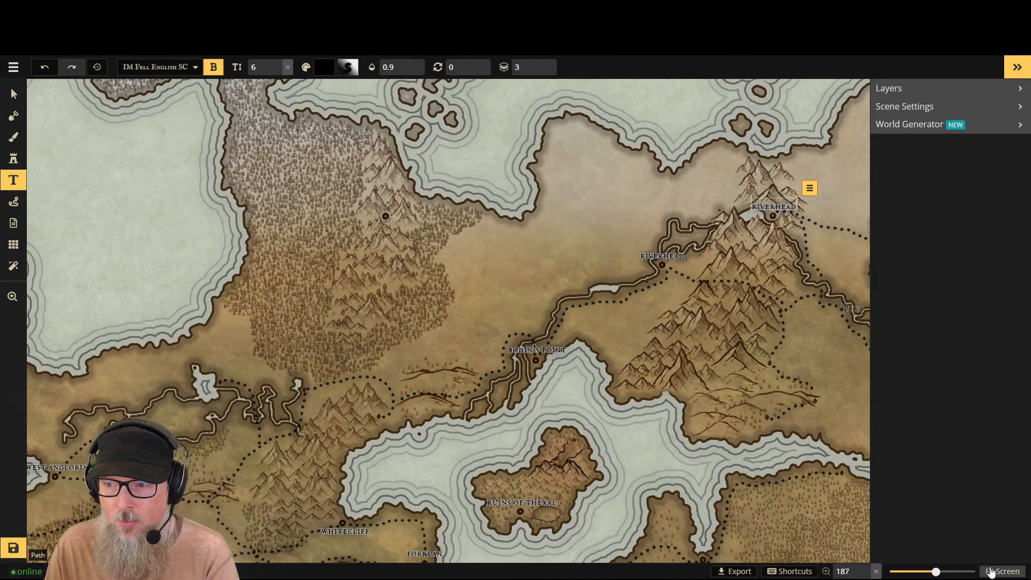
pyautogui.click(992, 572)
pyautogui.scroll(1, 678, 252)
pyautogui.scroll(1, 678, 251)
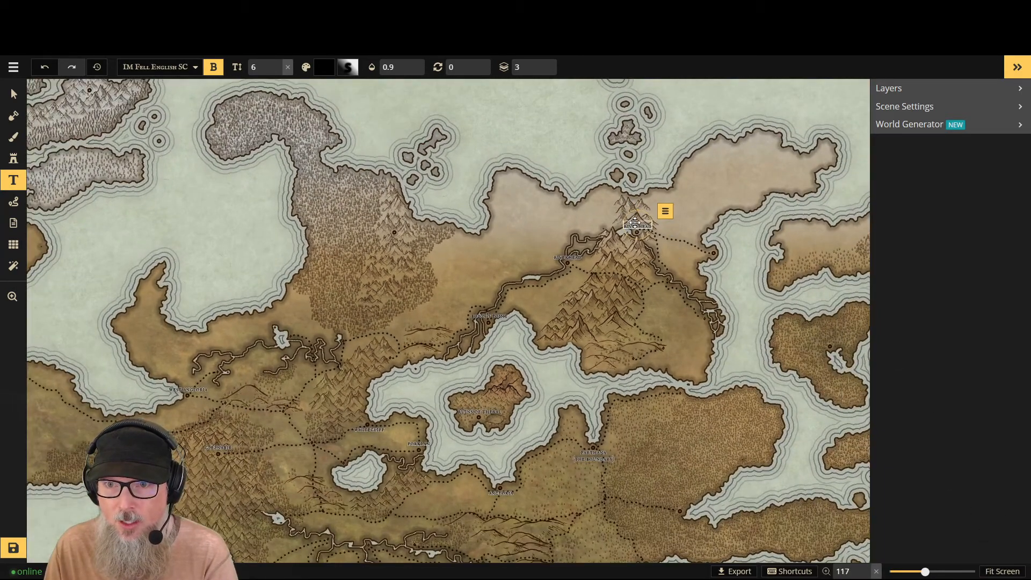
pyautogui.moveTo(636, 222); pyautogui.dragTo(712, 245)
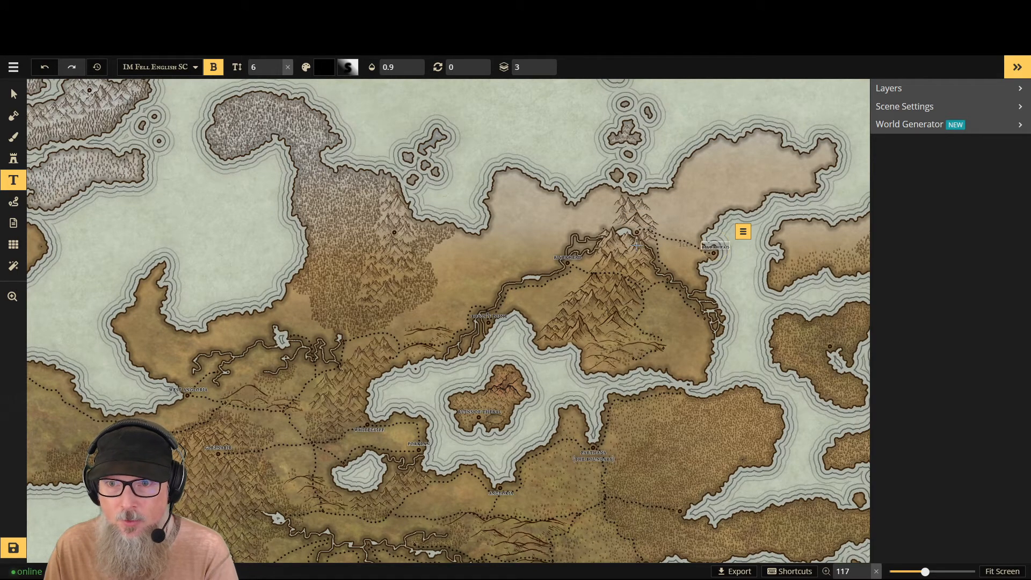
# - Delete the round town marker stamp beside the mountain lake east of Riverhead
pyautogui.scroll(3, 712, 245)
pyautogui.click(14, 95)
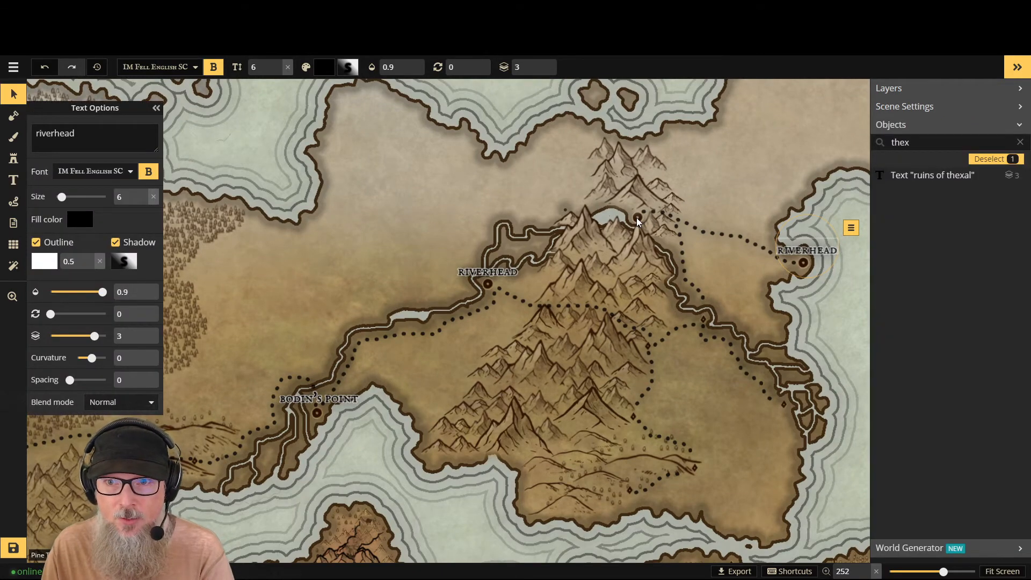
pyautogui.click(636, 217)
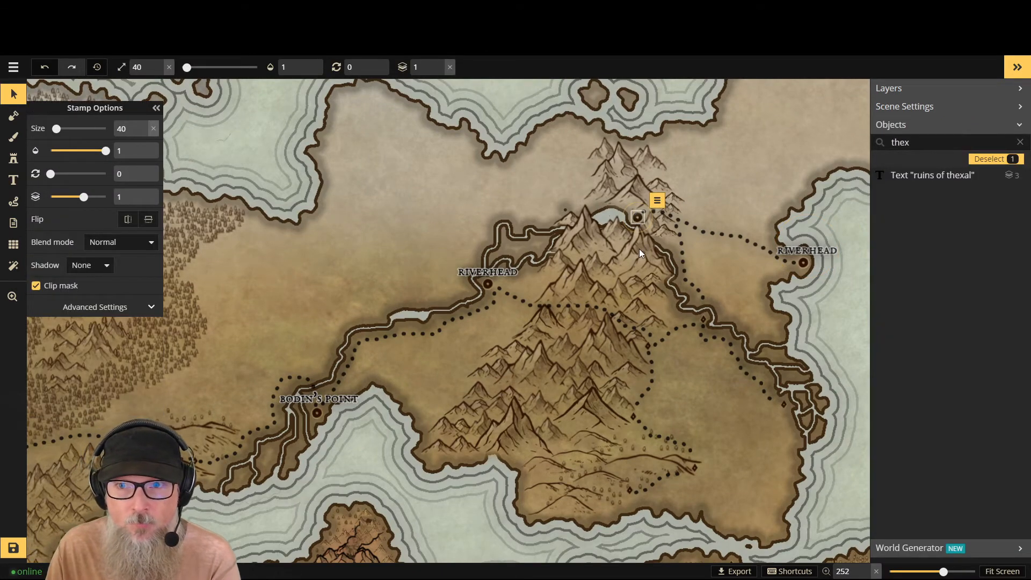
pyautogui.press('Delete')
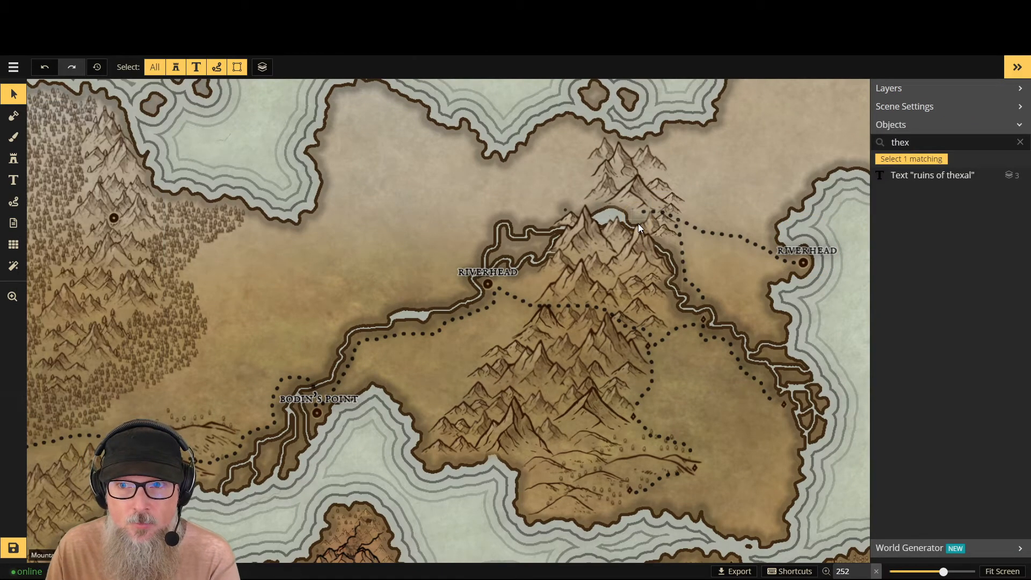
# - Duplicate the small diamond marker from the hills south of the mountains and position the copy beside the mountain lake
pyautogui.rightClick(632, 491)
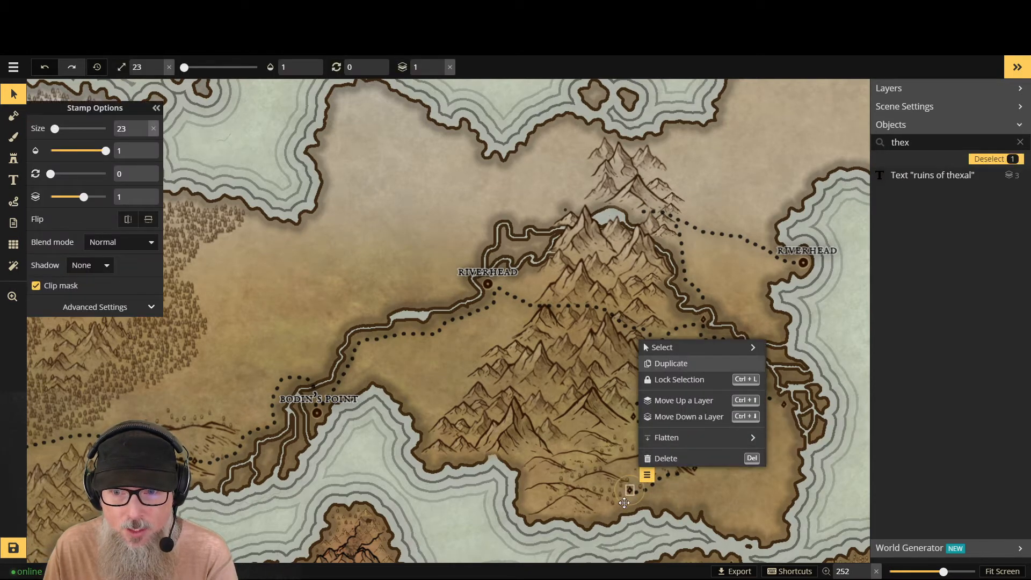
pyautogui.moveTo(628, 489); pyautogui.dragTo(636, 217)
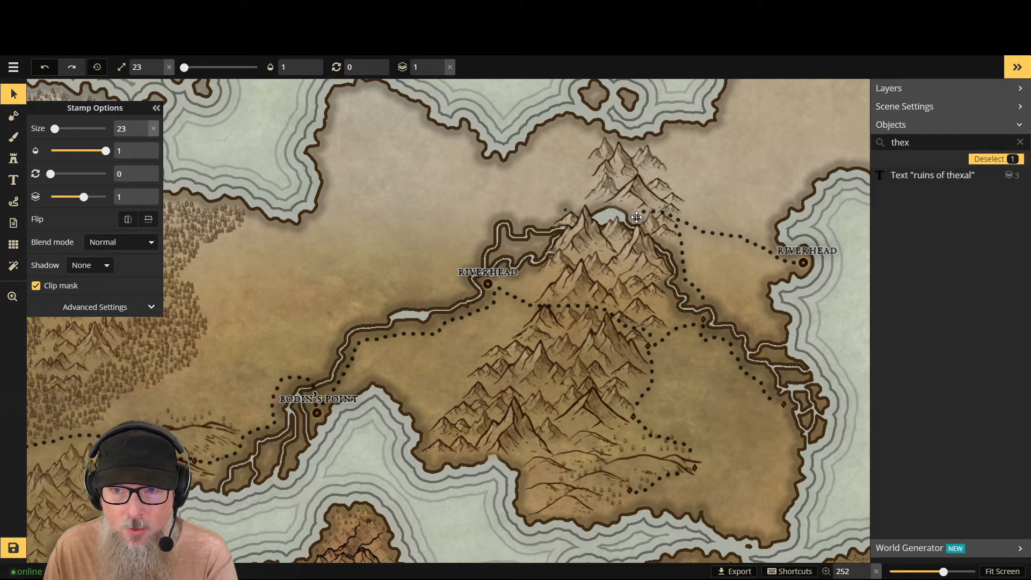
pyautogui.moveTo(635, 217); pyautogui.dragTo(636, 218)
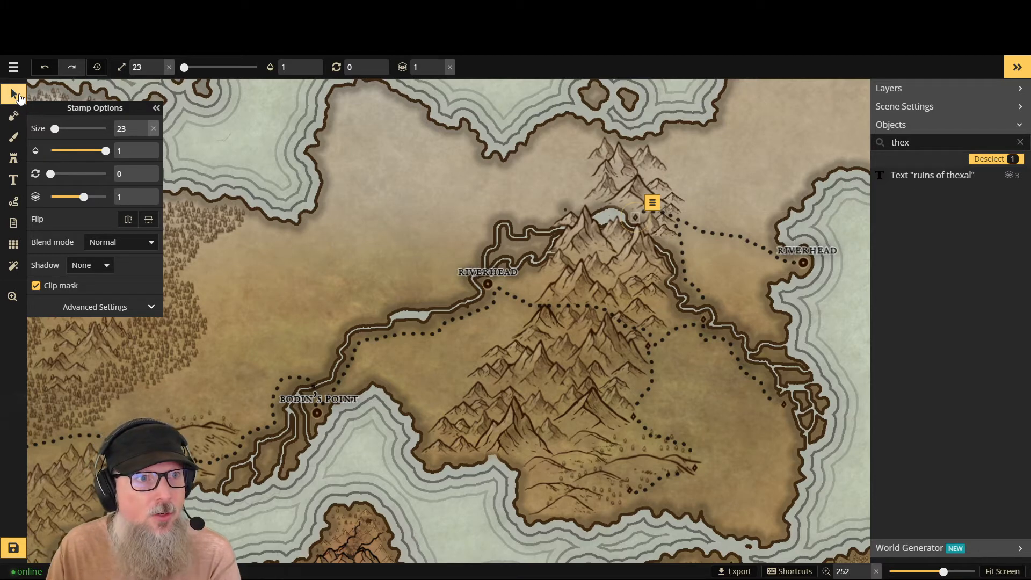
# - Try to rename the extra "riverhead" label at the east-coast town, entering "Basti" and clearing the text
pyautogui.click(14, 180)
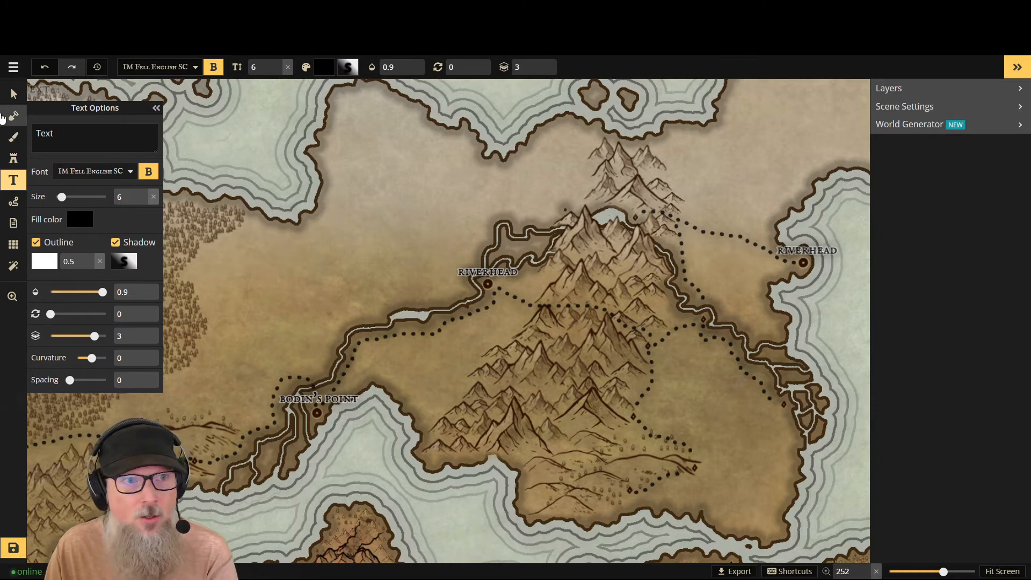
pyautogui.click(15, 95)
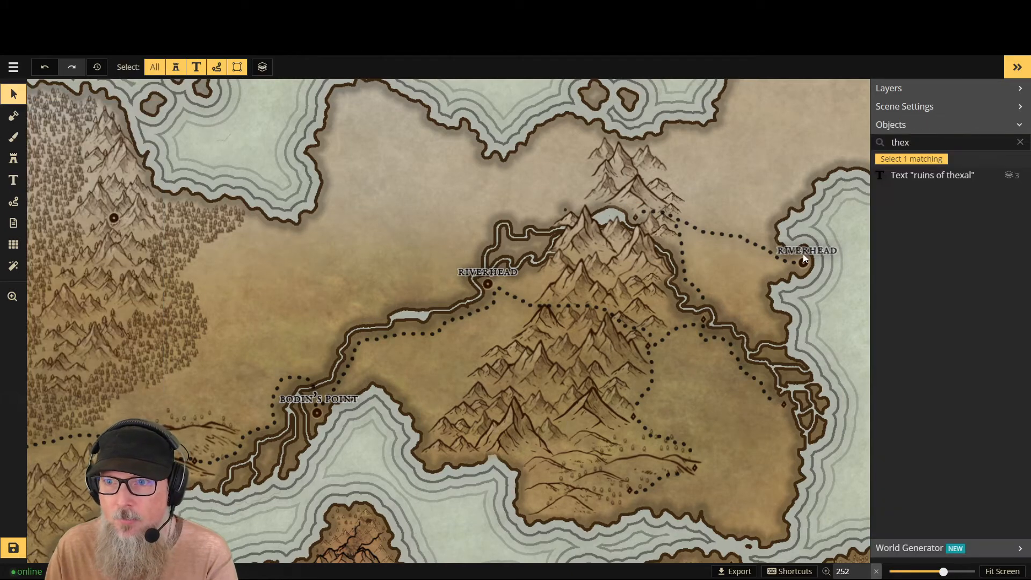
pyautogui.click(804, 253)
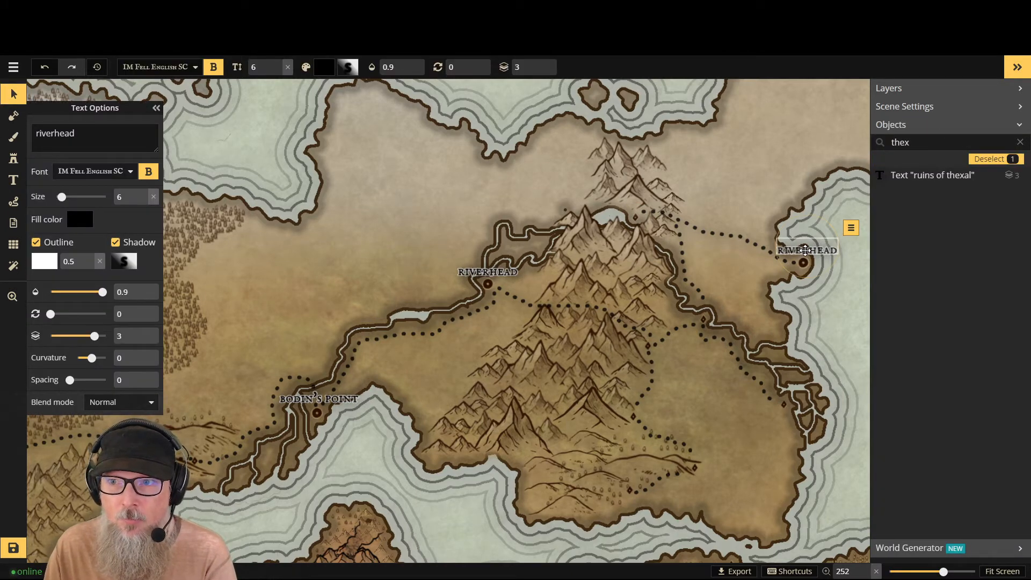
pyautogui.doubleClick(82, 134)
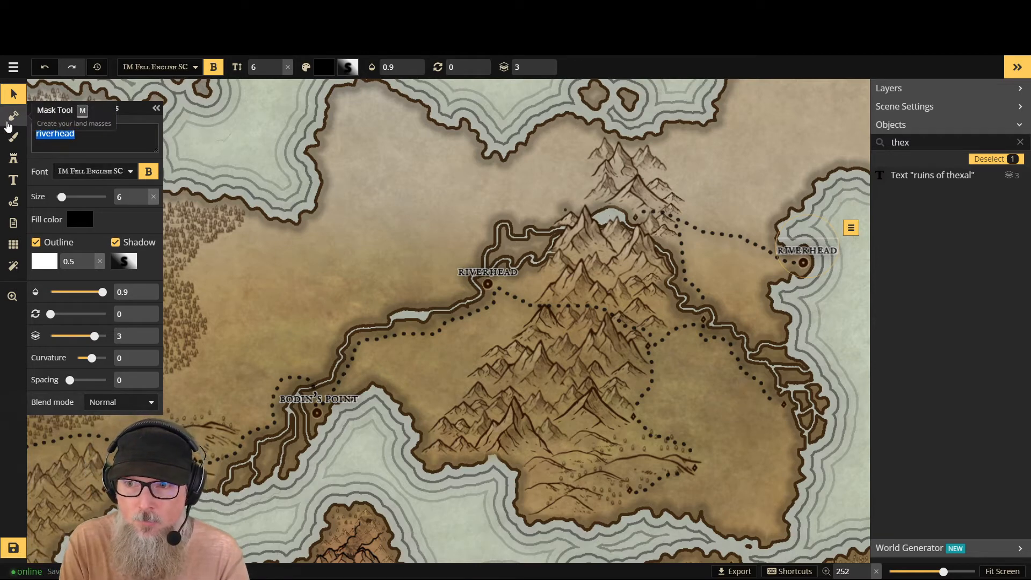
pyautogui.press('BackSpace')
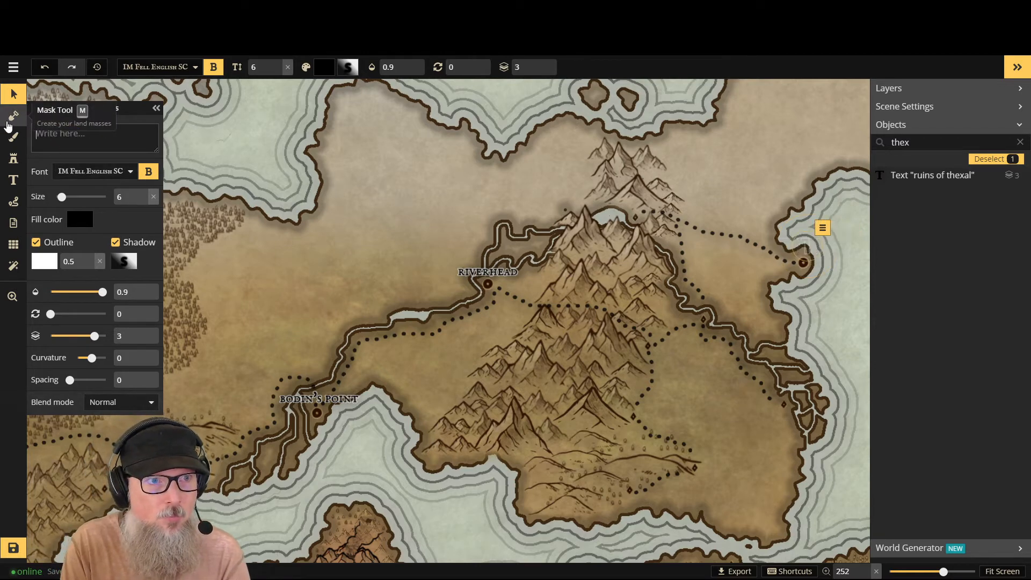
pyautogui.write('Basti')
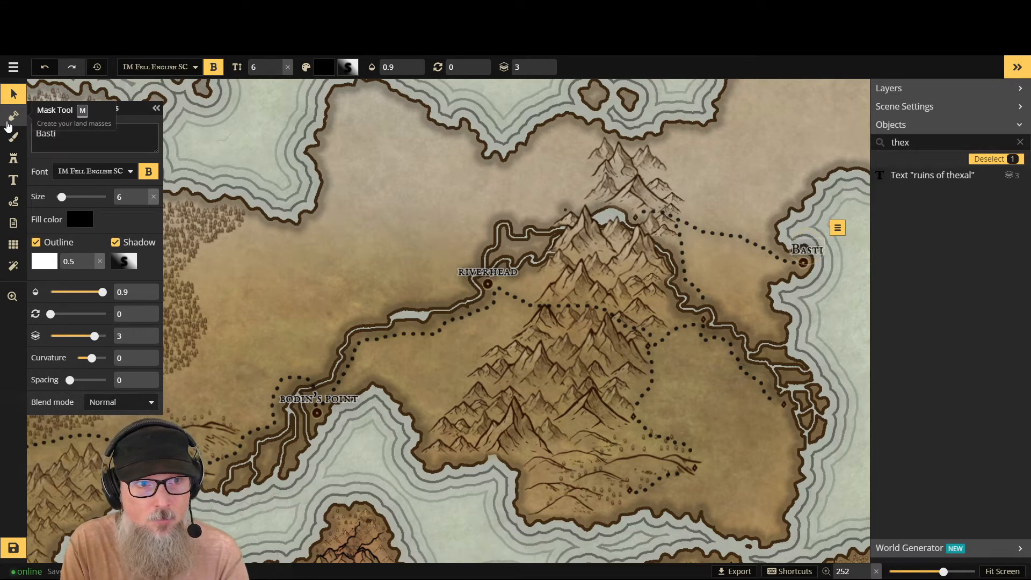
pyautogui.press('BackSpace')
pyautogui.press('BackSpace')
pyautogui.press('BackSpace')
pyautogui.press('BackSpace')
pyautogui.press('BackSpace')
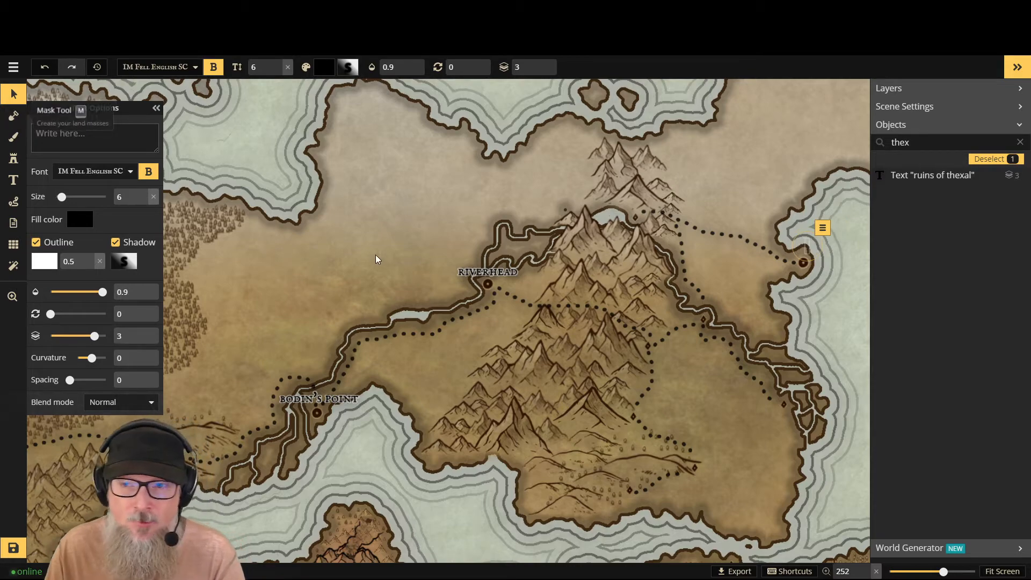
# - Place a new size 6 text label just above the coastal town marker east of the mountains
pyautogui.scroll(-4, 666, 222)
pyautogui.scroll(-3, 819, 239)
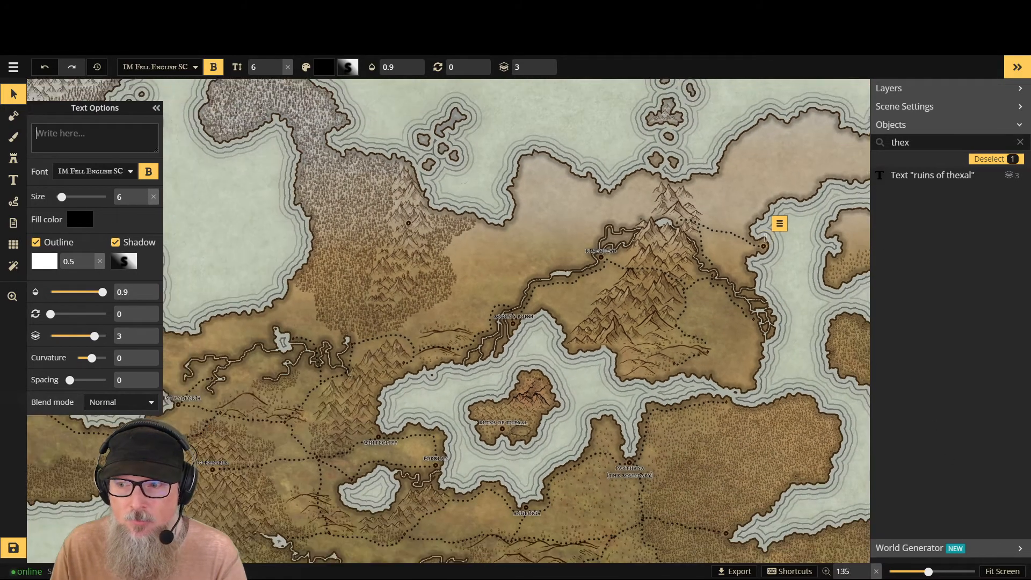
pyautogui.click(999, 571)
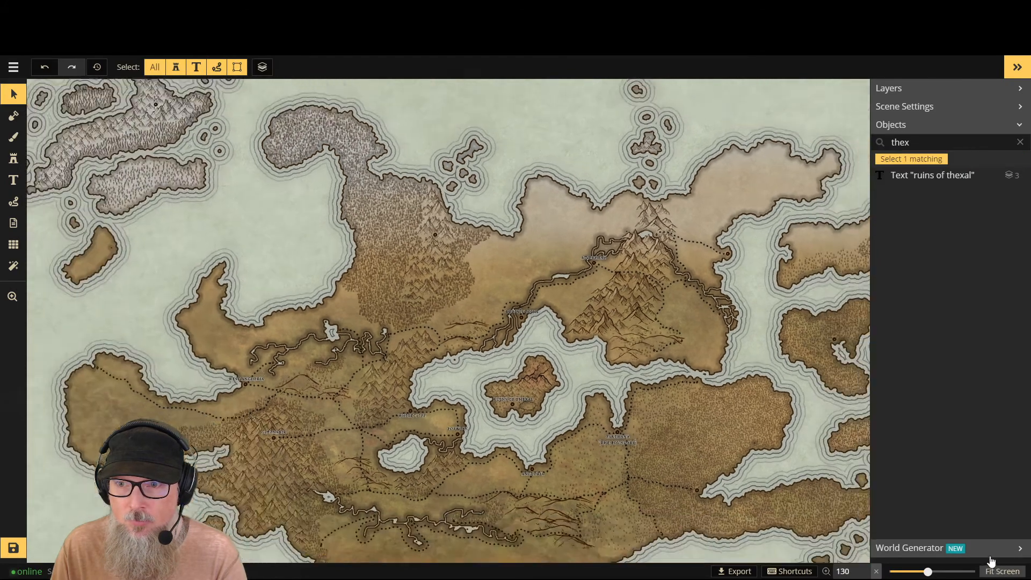
pyautogui.scroll(3, 703, 240)
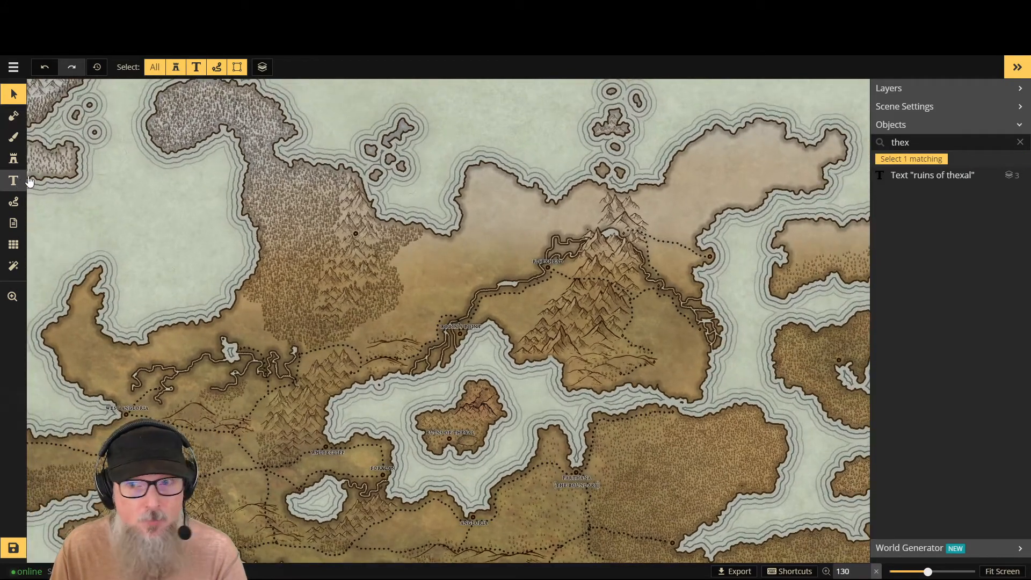
pyautogui.click(14, 180)
pyautogui.click(709, 250)
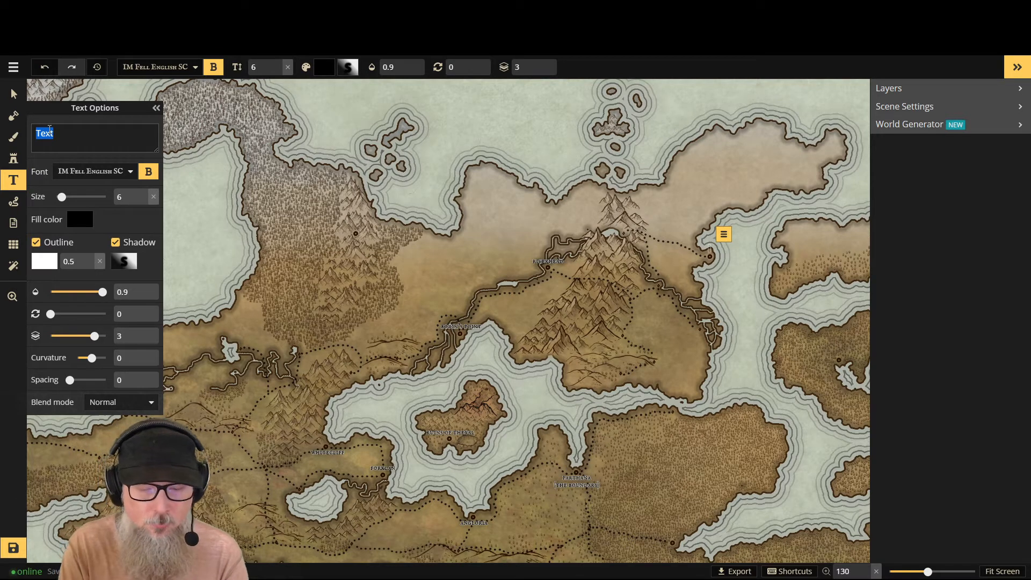
# - Name the new label at the coastal town east of the mountains "bastion" in lowercase
pyautogui.write('the')
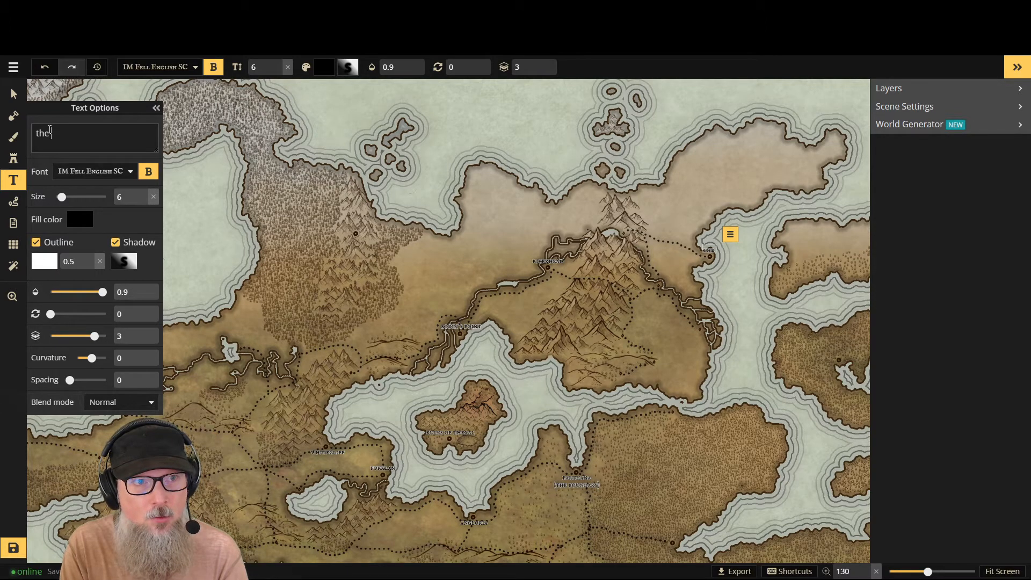
pyautogui.write('ba')
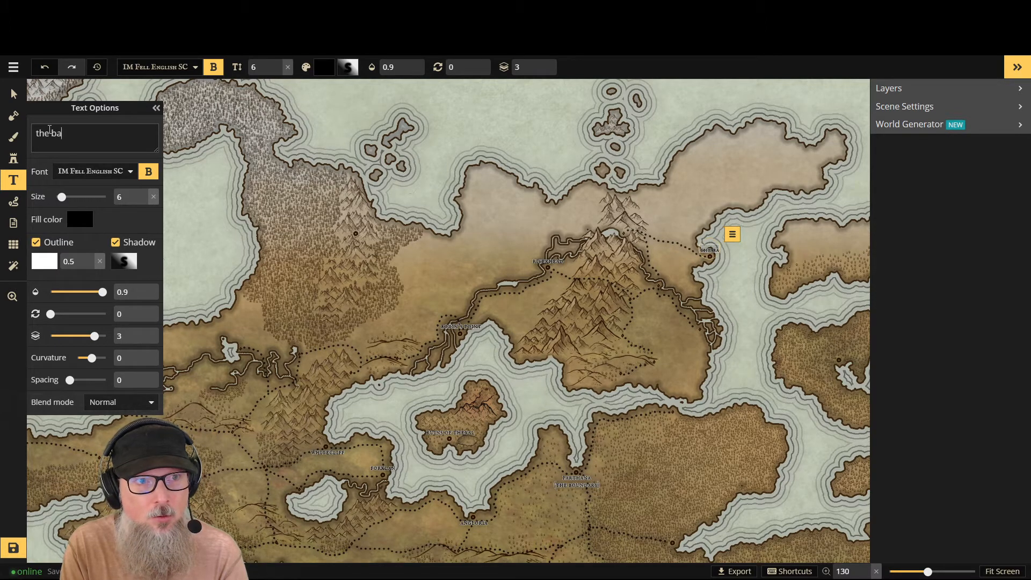
pyautogui.press('BackSpace')
pyautogui.press('BackSpace')
pyautogui.press('BackSpace')
pyautogui.press('BackSpace')
pyautogui.press('BackSpace')
pyautogui.press('BackSpace')
pyautogui.write('b')
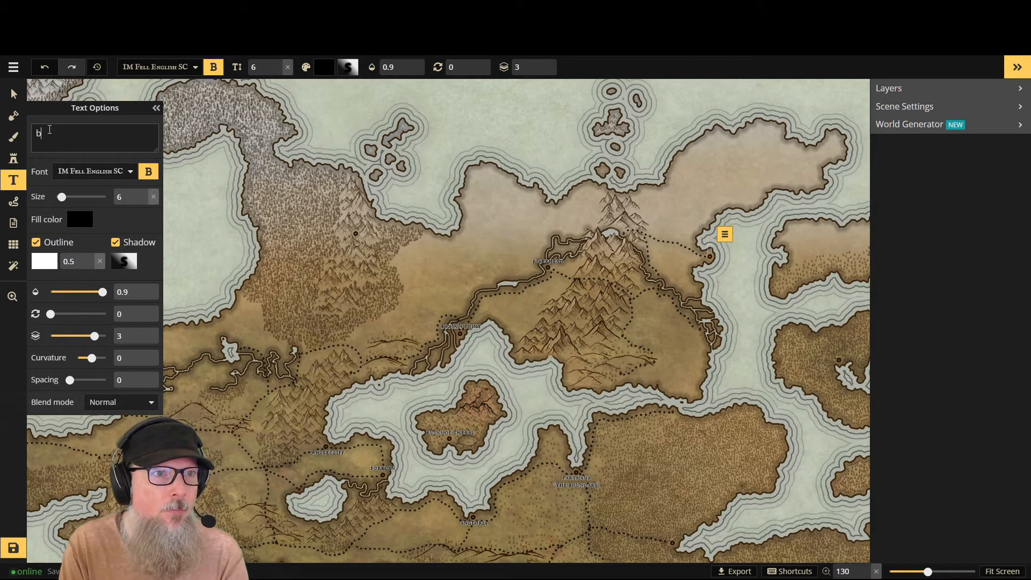
pyautogui.write('astion')
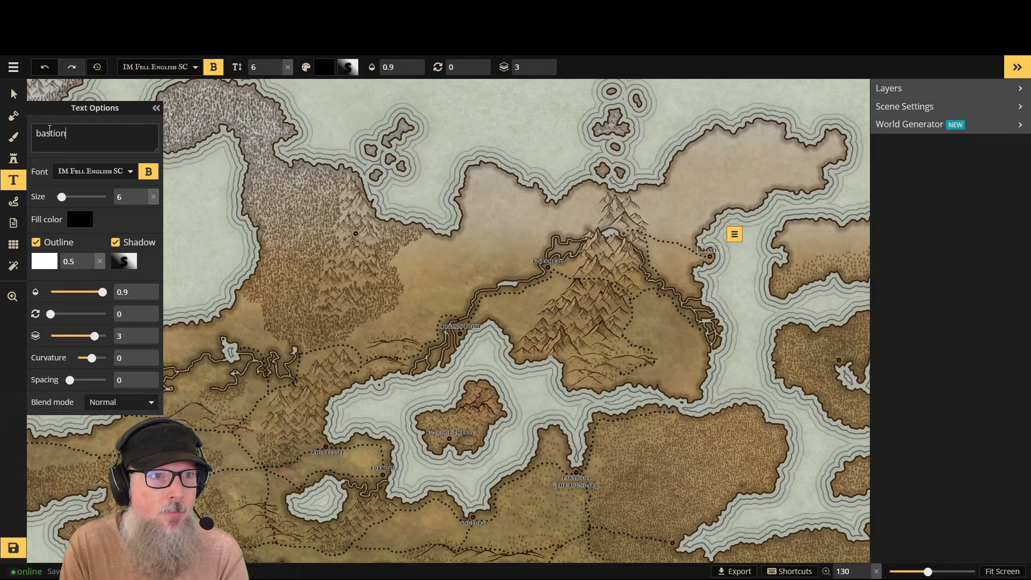
pyautogui.scroll(5, 773, 301)
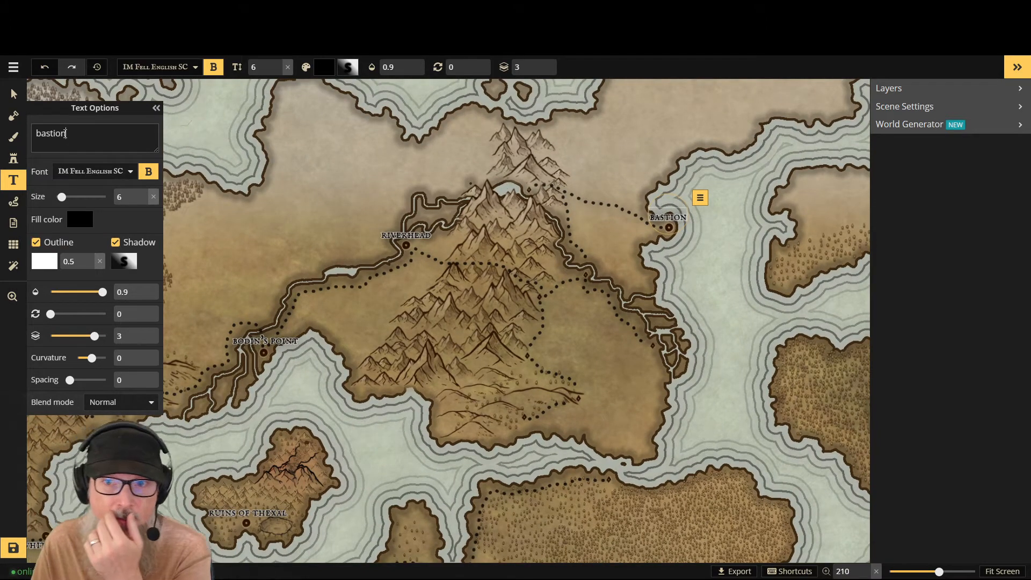
pyautogui.scroll(-5, 304, 409)
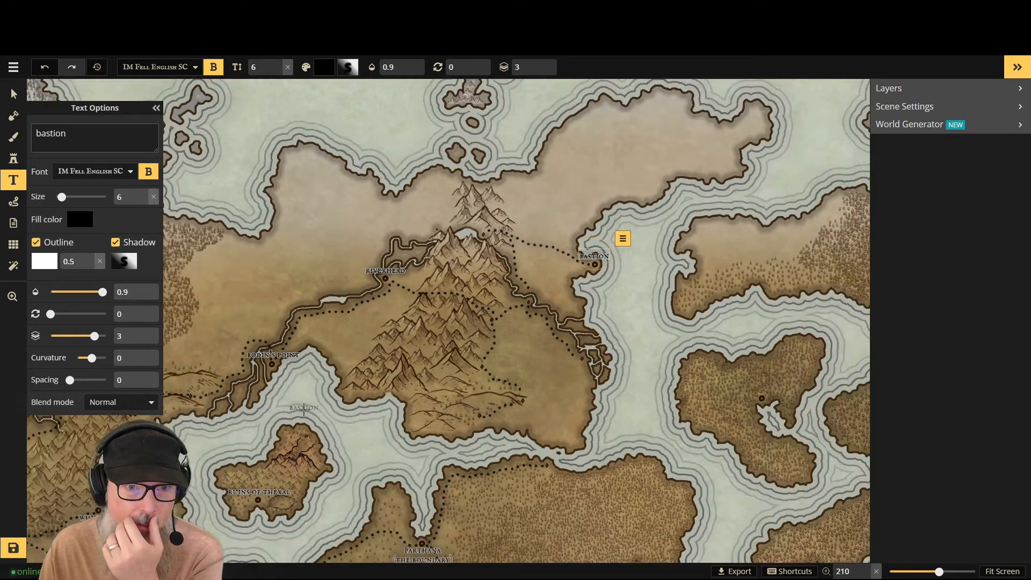
pyautogui.scroll(-2, 305, 412)
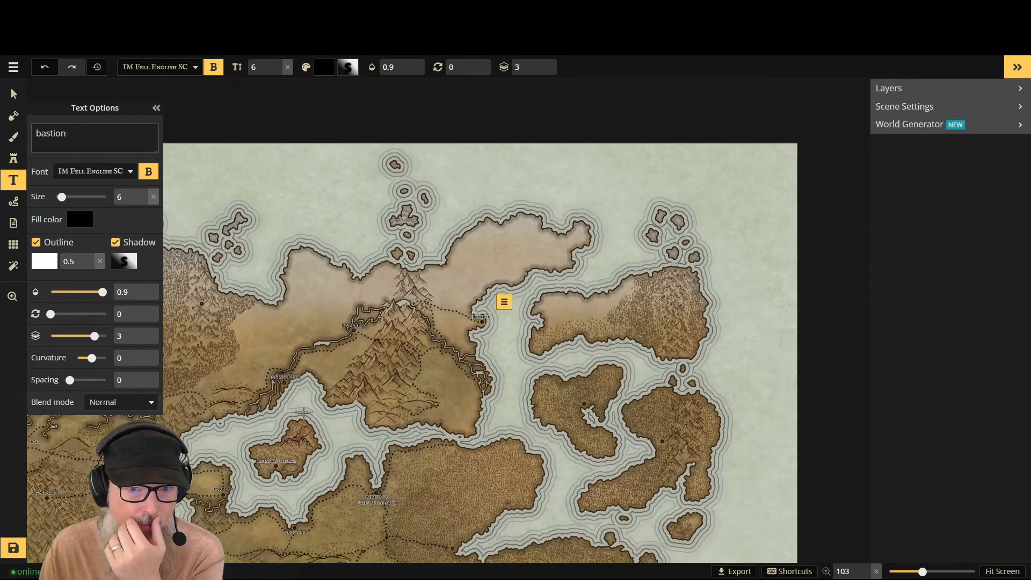
# - Try renaming the "bastion" label at the coastal town east of the mountains to "the fist", and clear the text
pyautogui.scroll(5, 304, 412)
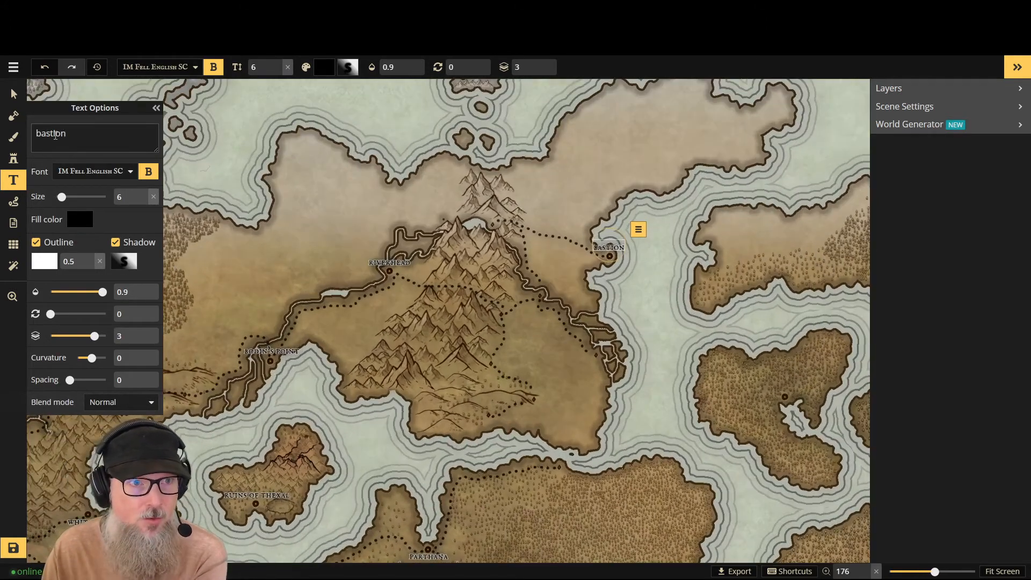
pyautogui.doubleClick(76, 135)
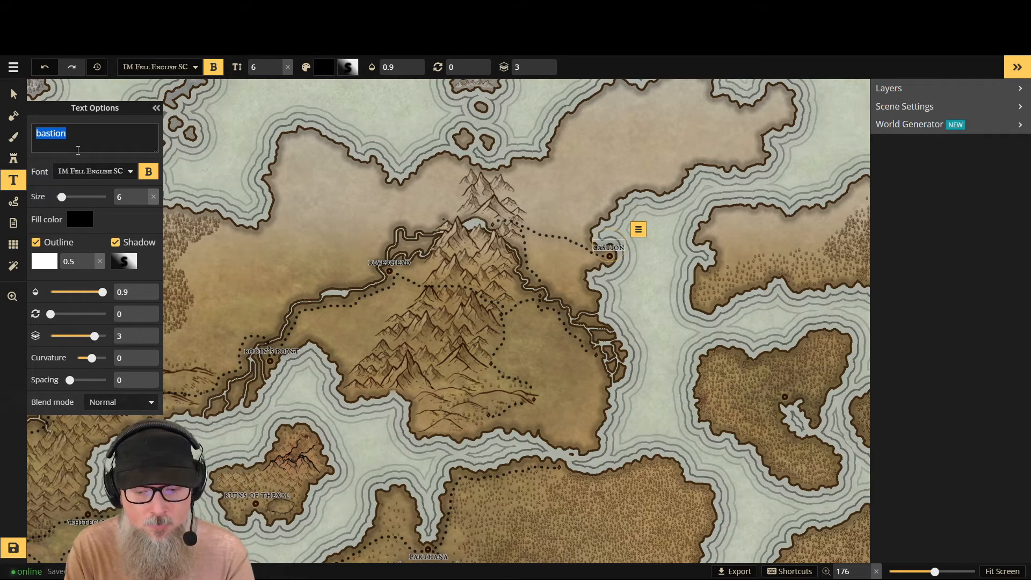
pyautogui.write('the fist')
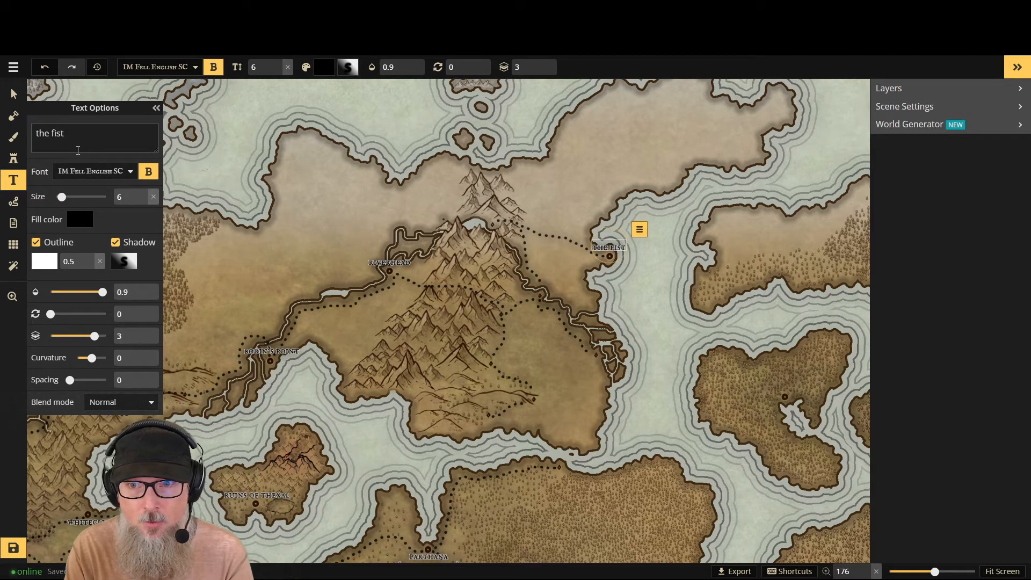
pyautogui.press('BackSpace')
pyautogui.press('BackSpace')
pyautogui.press('BackSpace')
pyautogui.press('BackSpace')
pyautogui.press('BackSpace')
pyautogui.press('BackSpace')
pyautogui.press('BackSpace')
pyautogui.press('BackSpace')
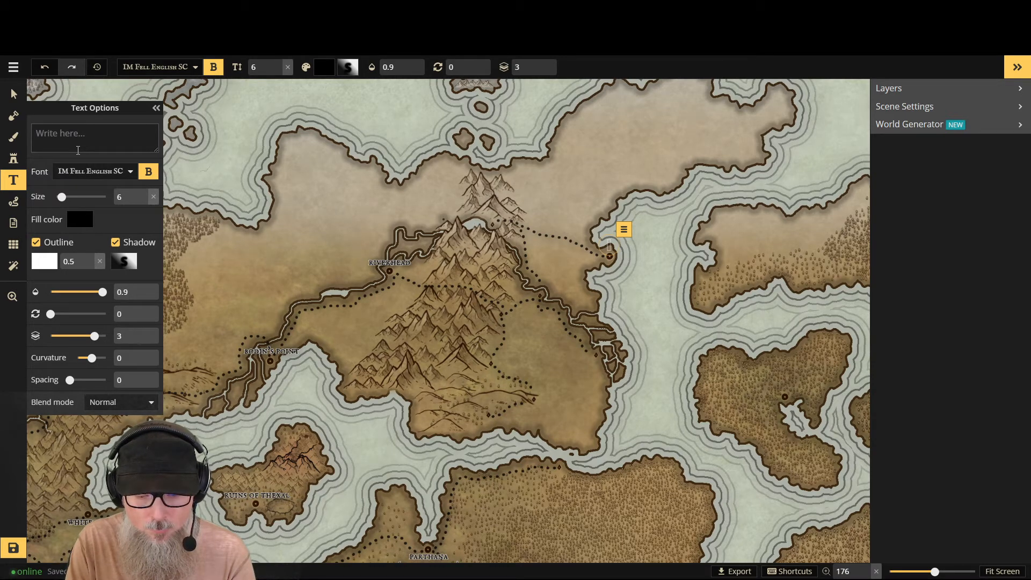
# - Name the label at the coastal town east of the mountains "lorian fortress" in lowercase
pyautogui.write('l')
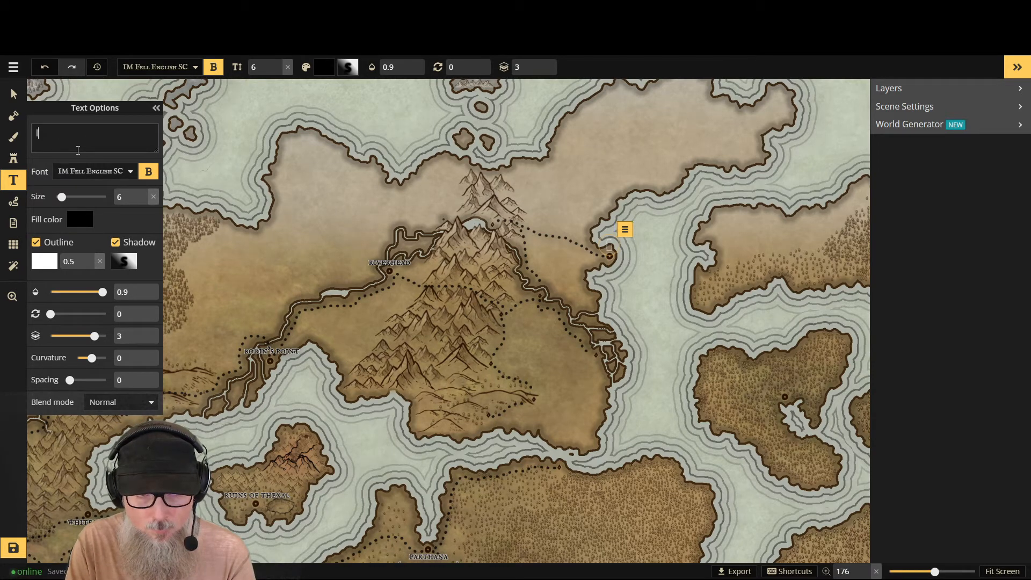
pyautogui.write('orian')
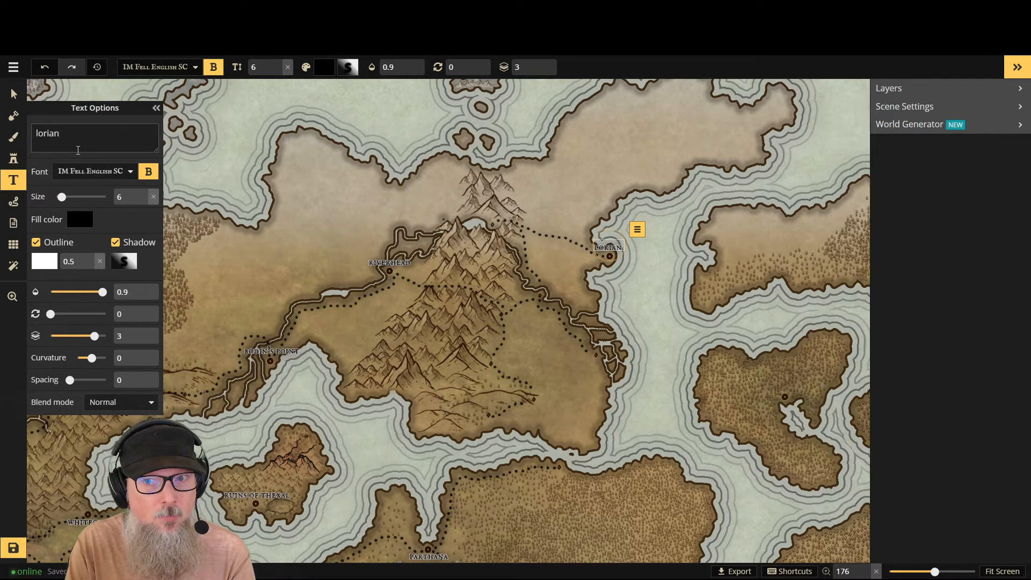
pyautogui.write('fortress')
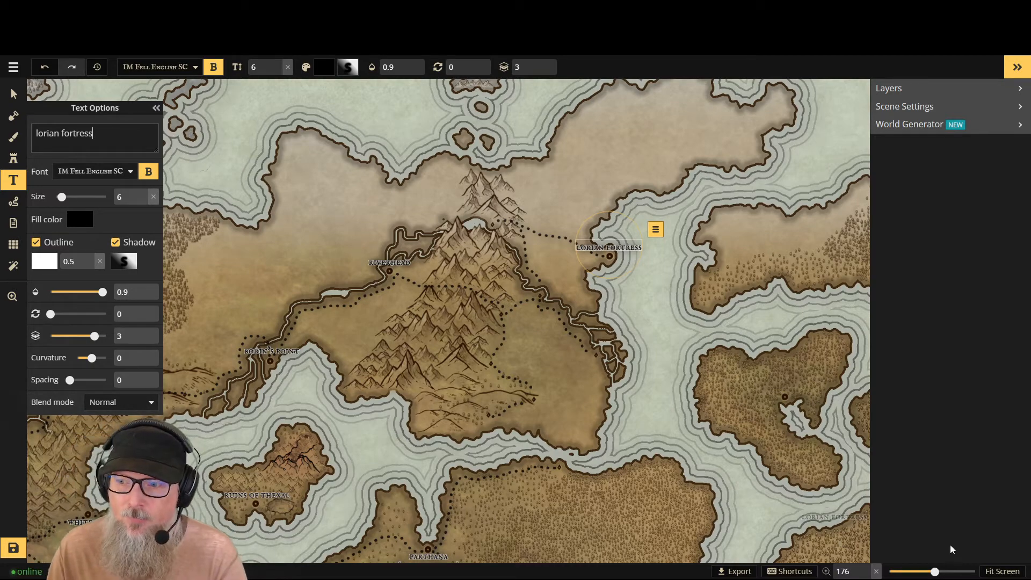
# - Place a new size 6 text label just above the town marker in the forest-ringed mountains of the north
pyautogui.click(1015, 573)
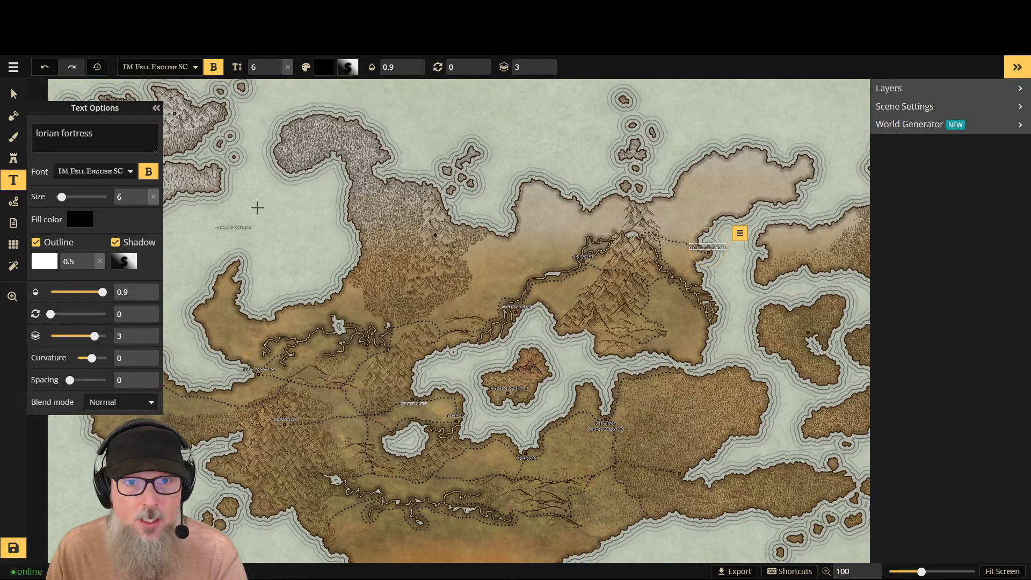
pyautogui.scroll(8, 333, 322)
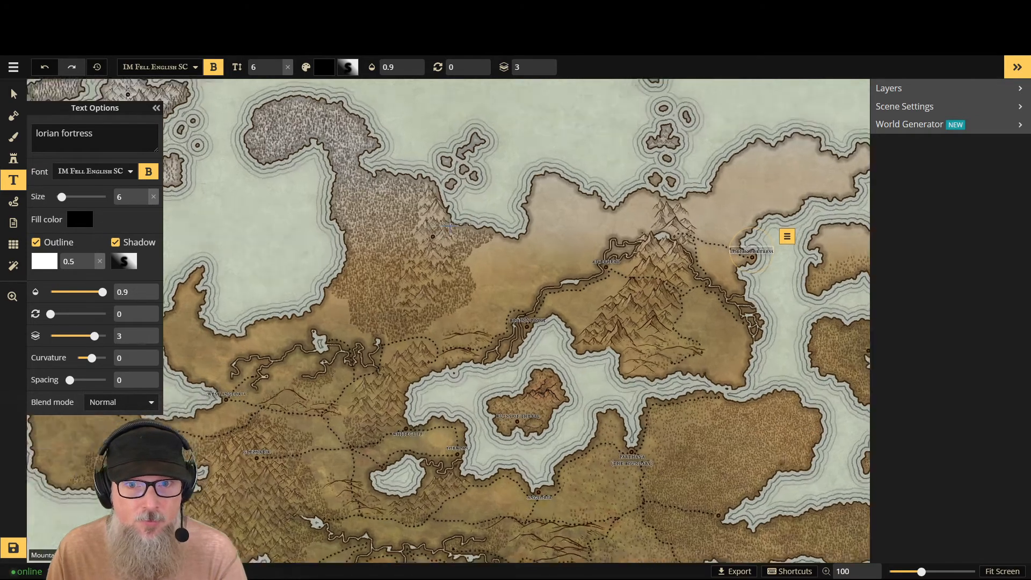
pyautogui.scroll(7, 450, 226)
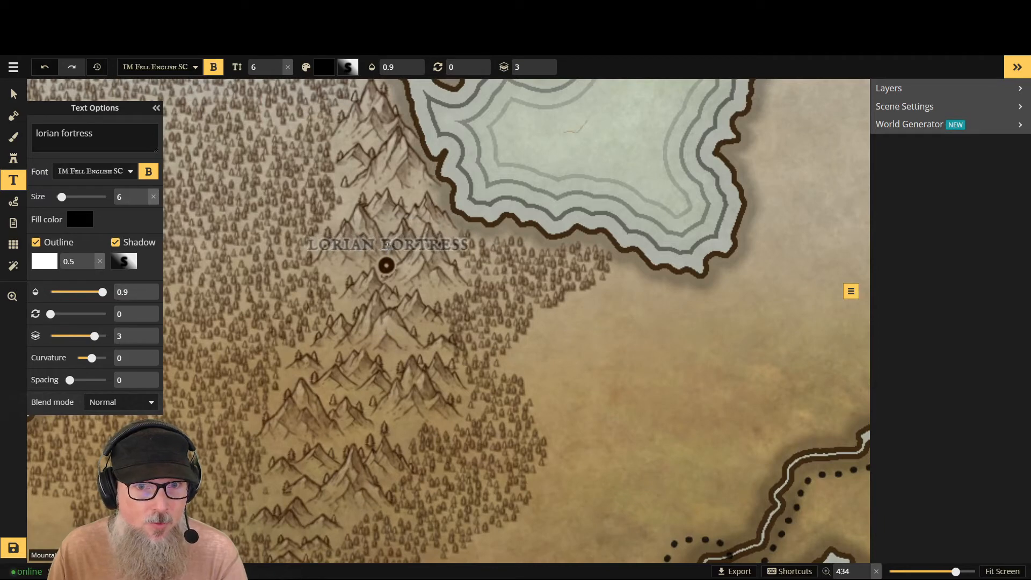
pyautogui.click(390, 248)
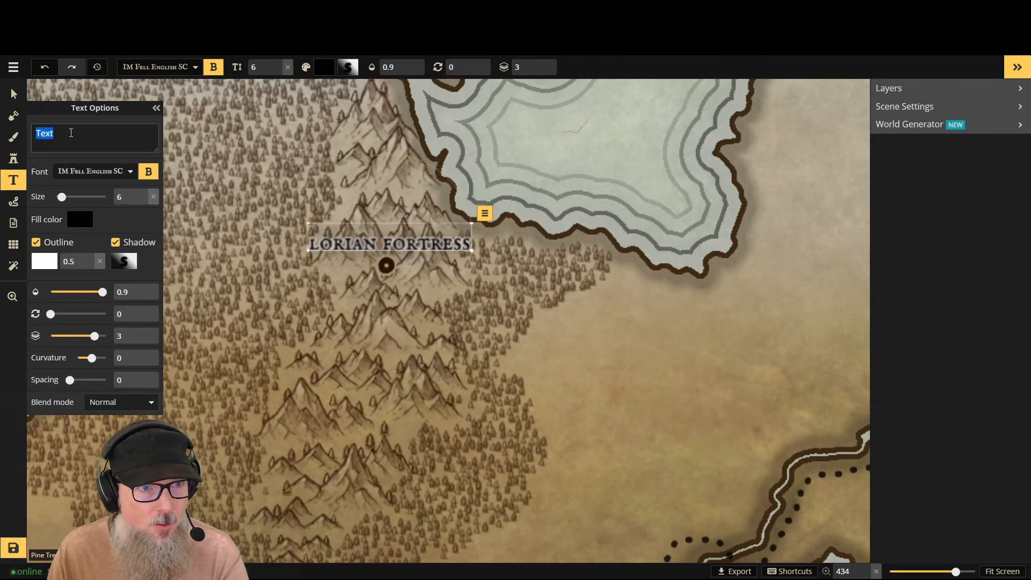
# - Name the new label in the northern forest mountains "mania'la" in lowercase
pyautogui.doubleClick(50, 136)
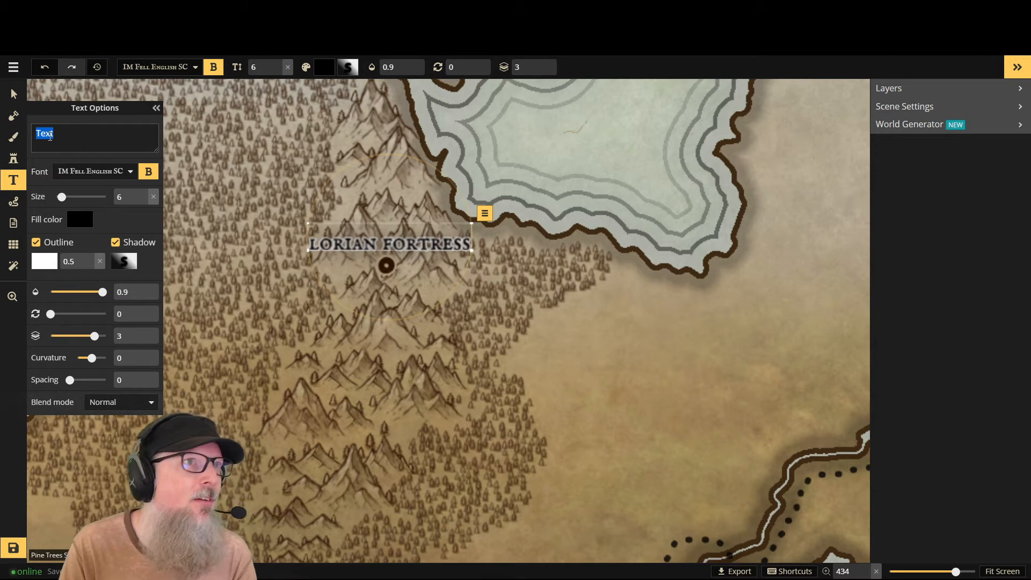
pyautogui.write('m')
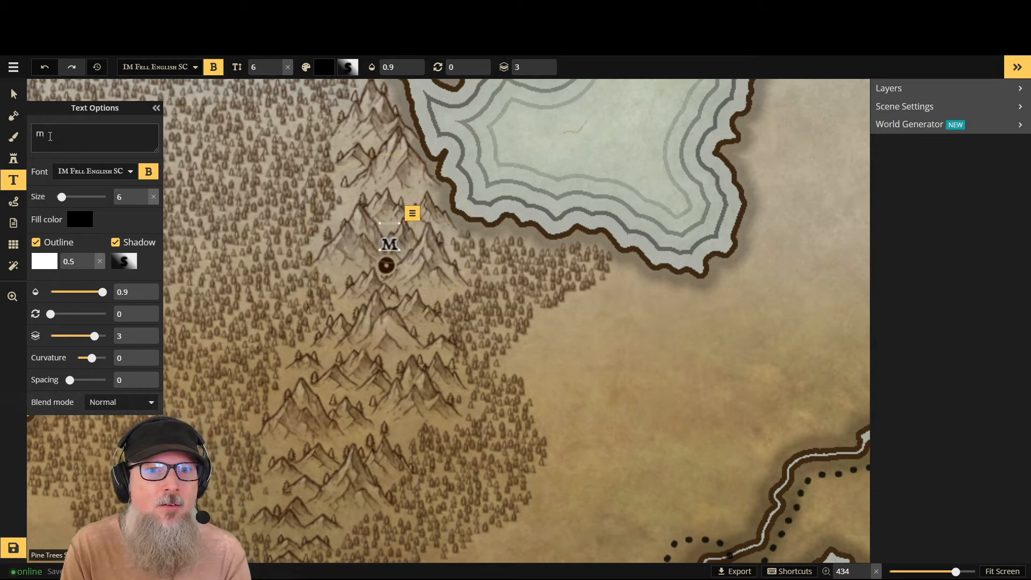
pyautogui.write('aria')
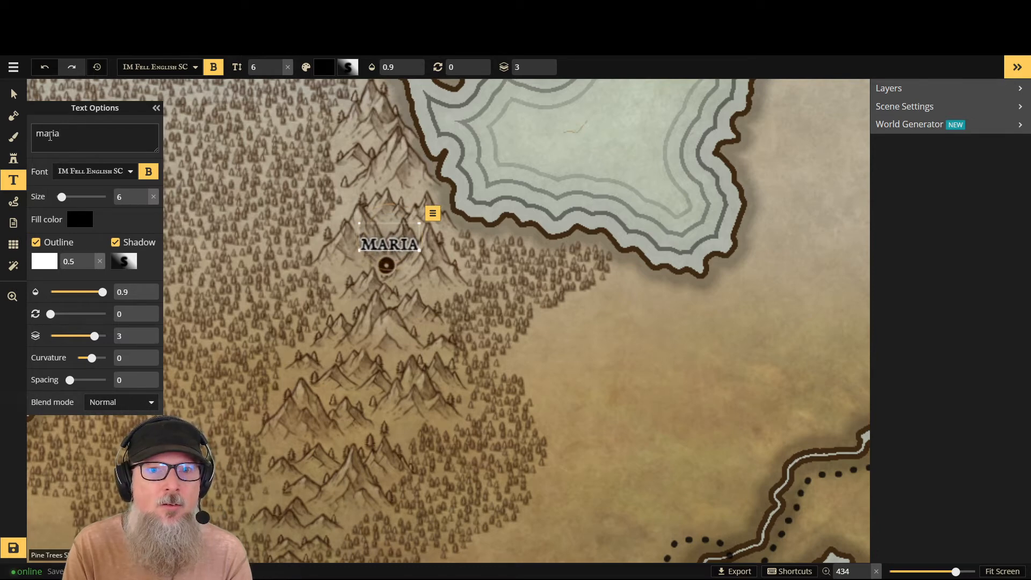
pyautogui.press('BackSpace')
pyautogui.press('BackSpace')
pyautogui.press('BackSpace')
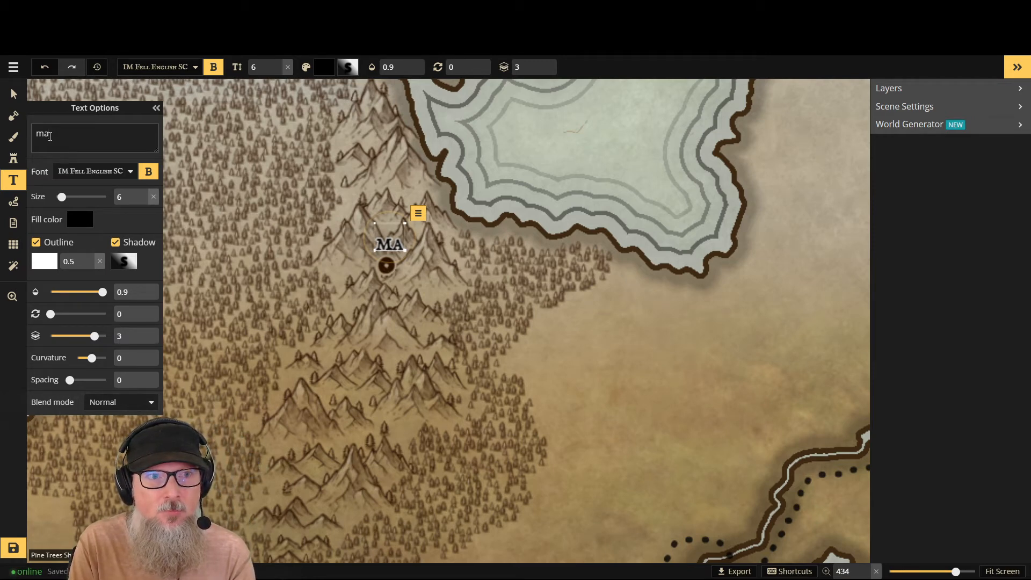
pyautogui.write('na')
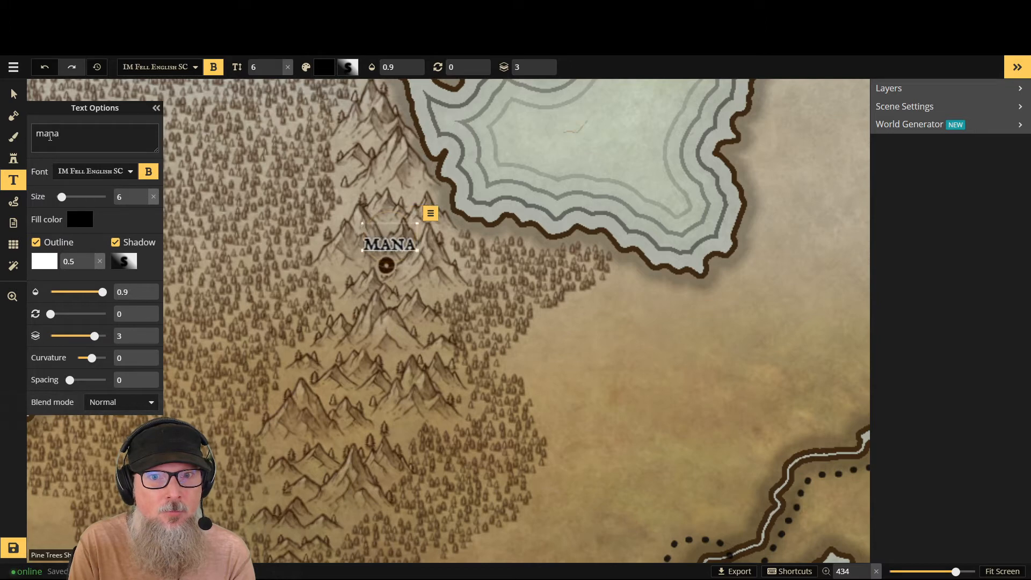
pyautogui.press('BackSpace')
pyautogui.write('ia;')
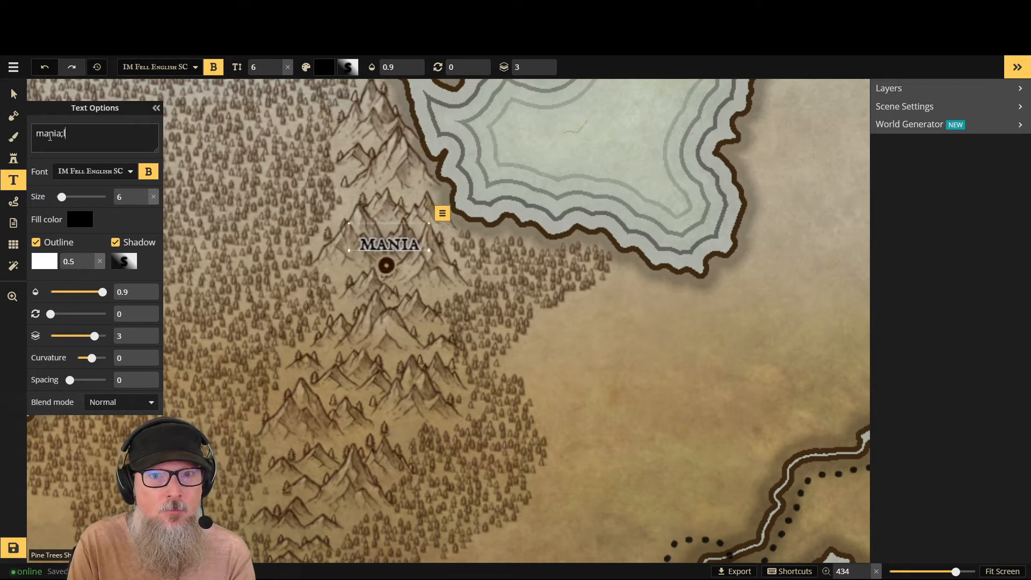
pyautogui.write('a')
pyautogui.press('BackSpace')
pyautogui.press('BackSpace')
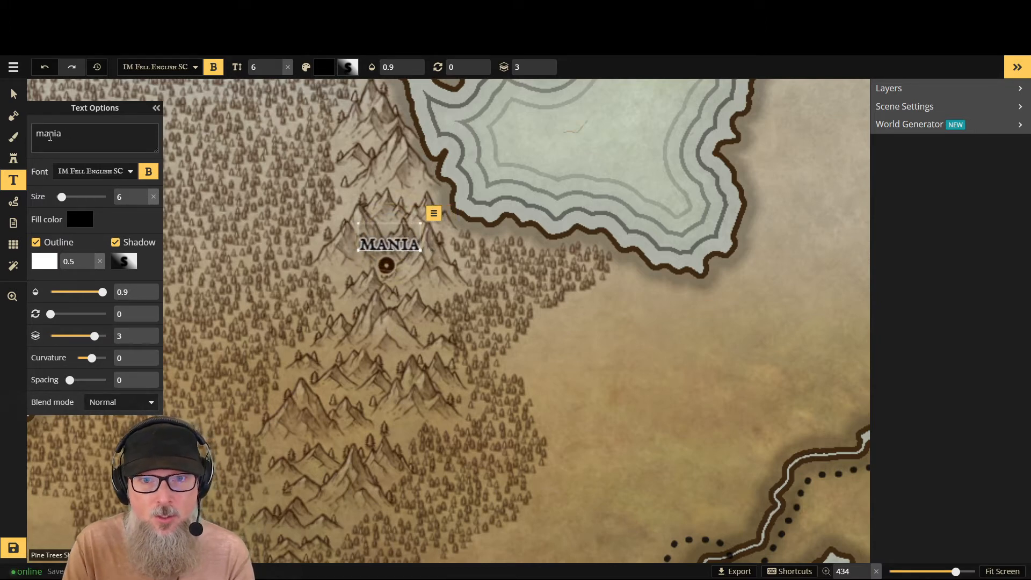
pyautogui.write("'la")
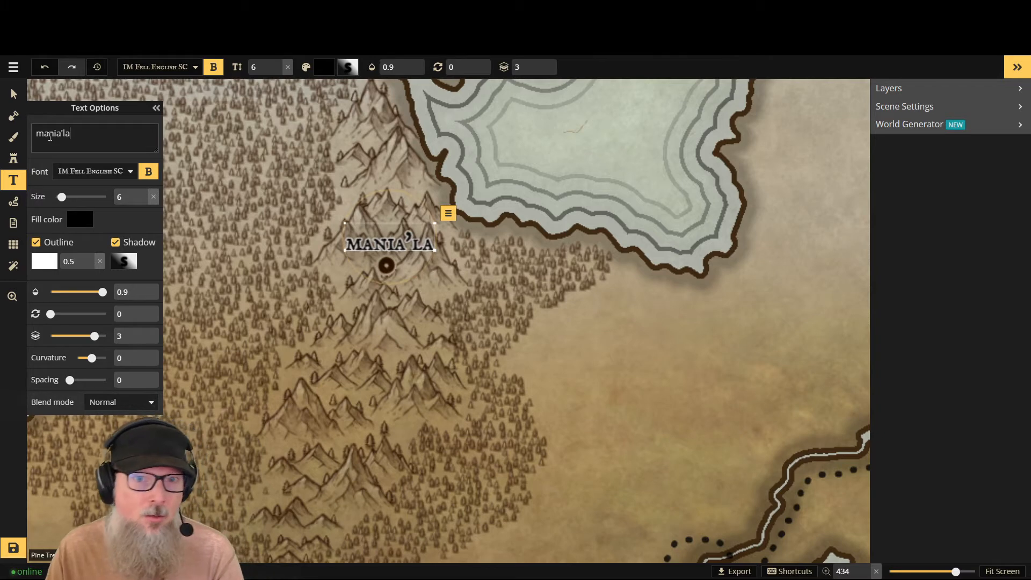
# - Nudge the "mania'la" label slightly higher above its town marker and collapse the text options
pyautogui.click(8, 96)
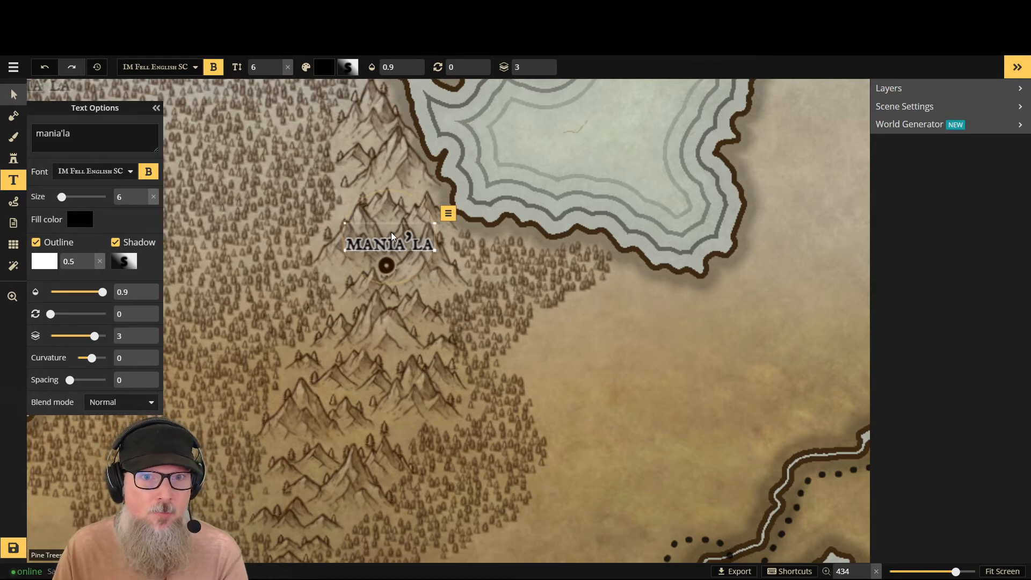
pyautogui.moveTo(384, 224); pyautogui.dragTo(382, 221)
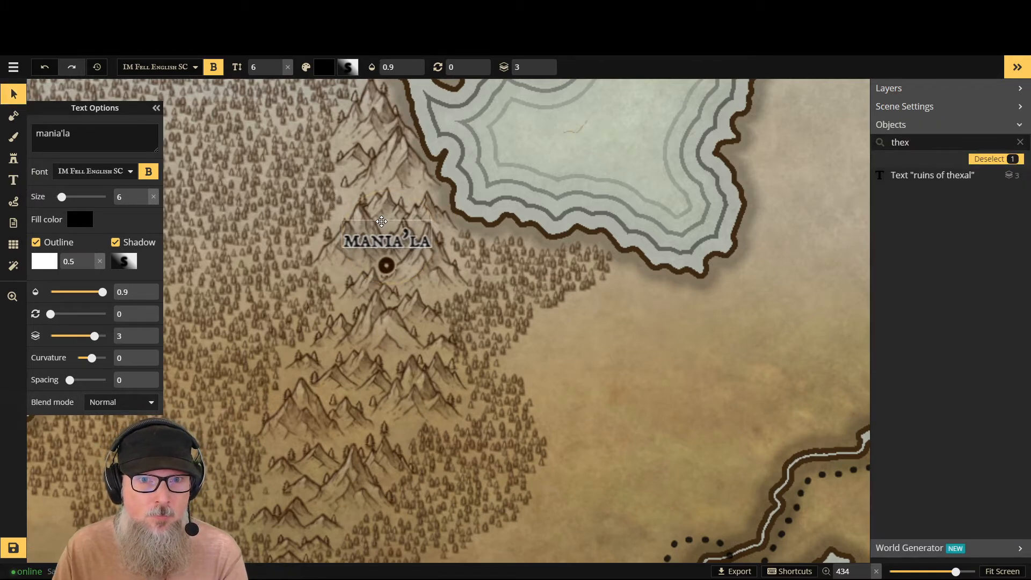
pyautogui.scroll(-3, 357, 198)
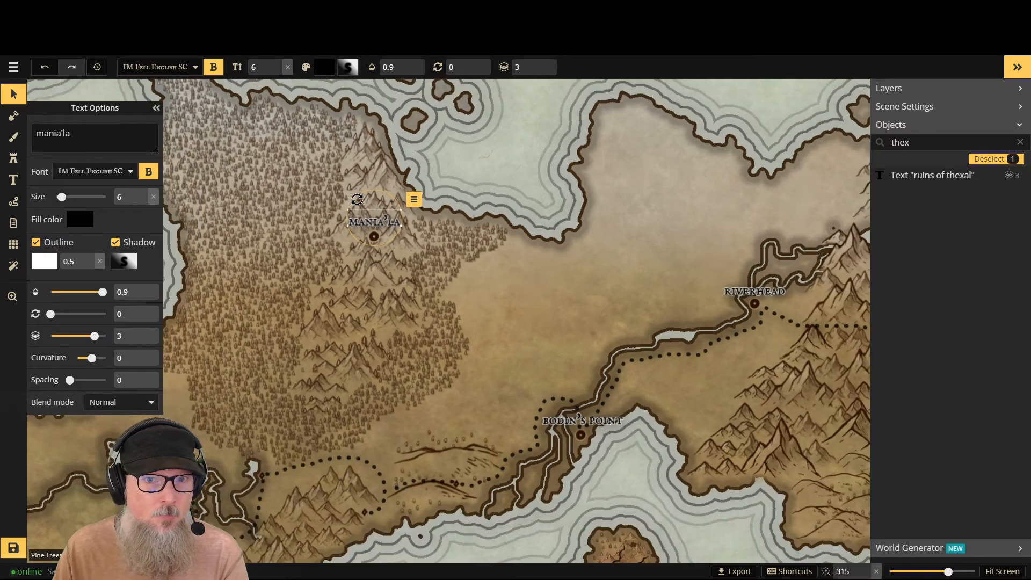
pyautogui.scroll(-2, 358, 198)
pyautogui.scroll(-2, 144, 108)
pyautogui.click(156, 109)
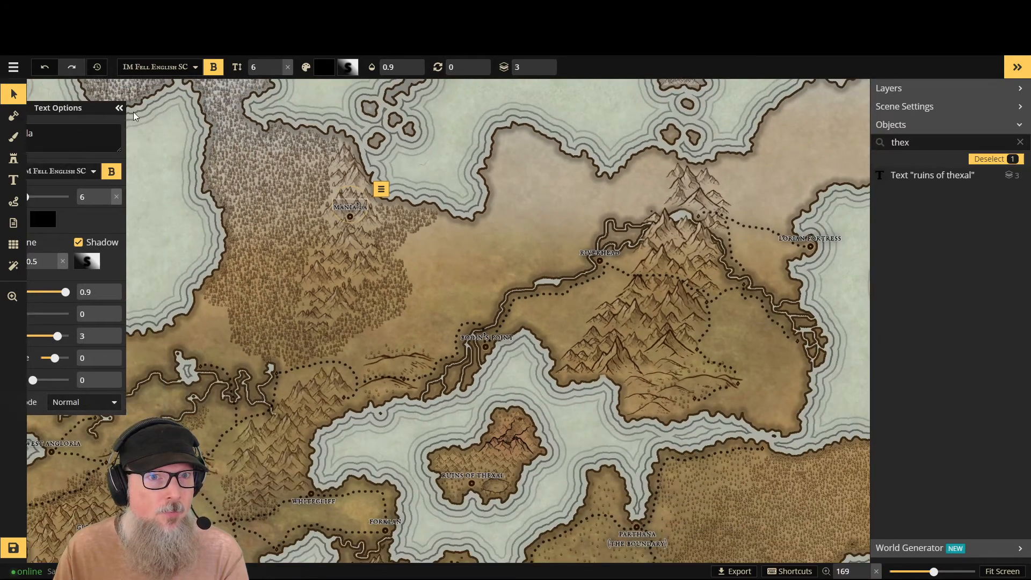
# - Place a new size 6 text label just above the town marker in the mountains of the snowy northwest island
pyautogui.click(1002, 572)
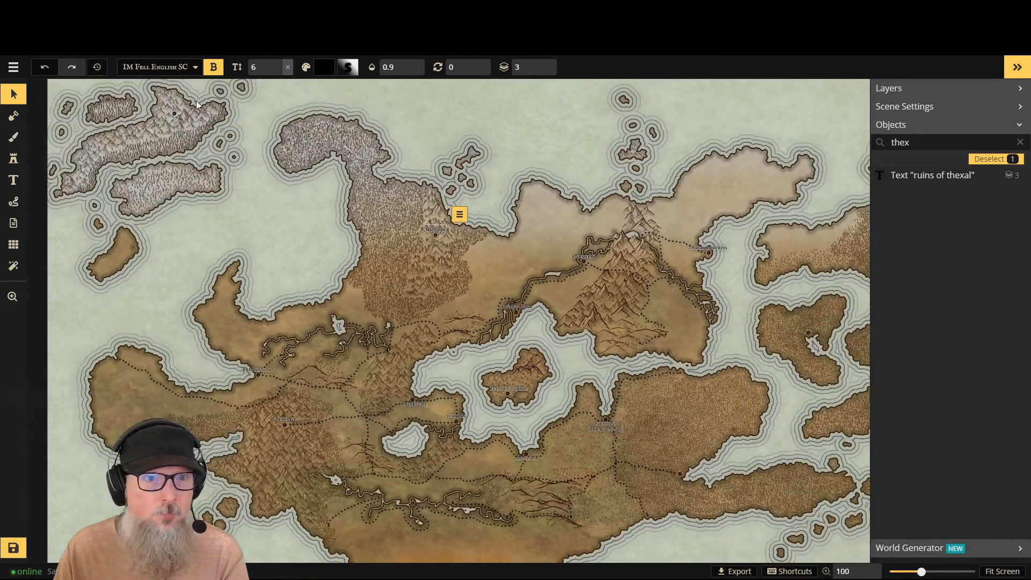
pyautogui.scroll(3, 197, 100)
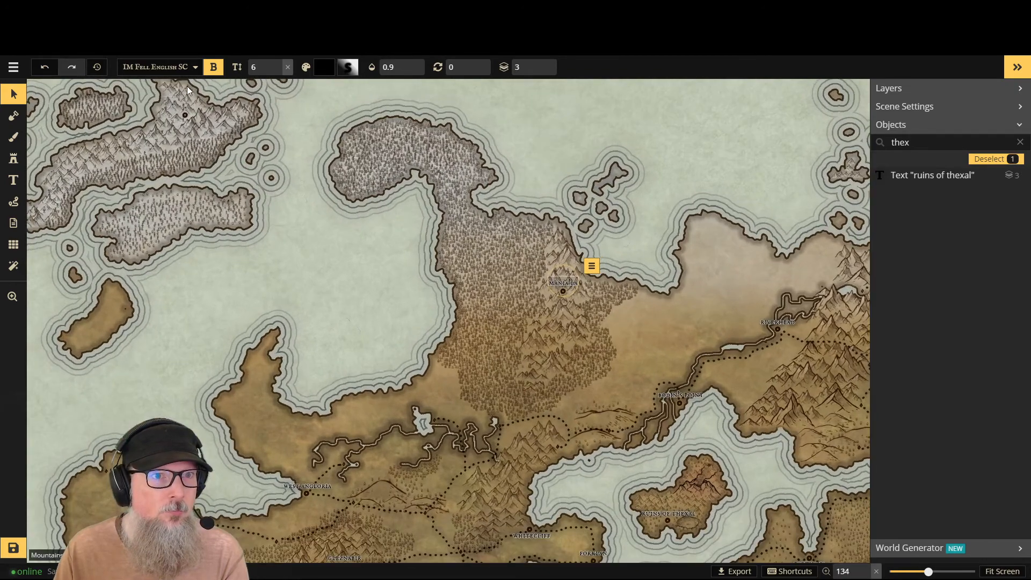
pyautogui.scroll(3, 187, 90)
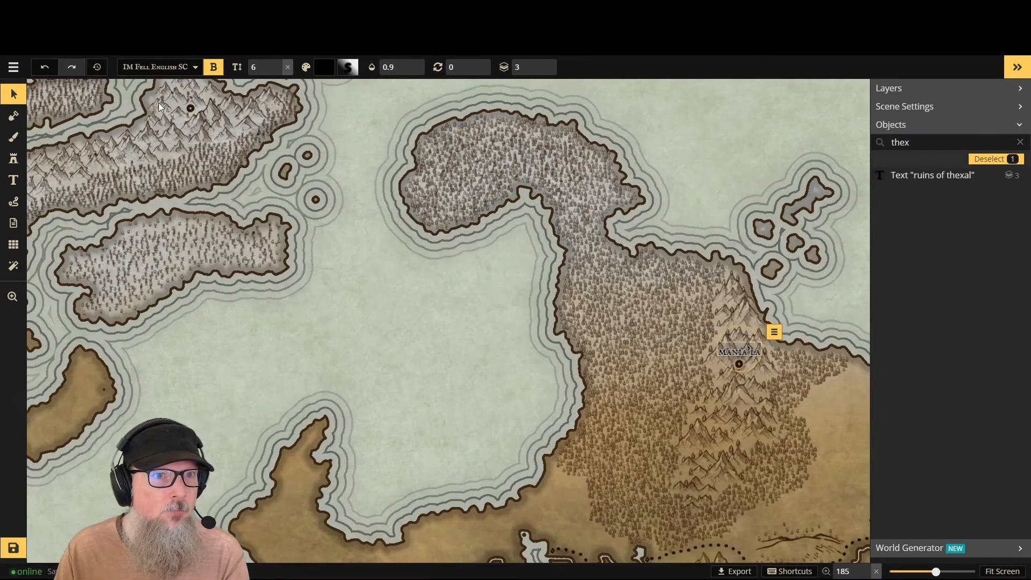
pyautogui.scroll(2, 159, 103)
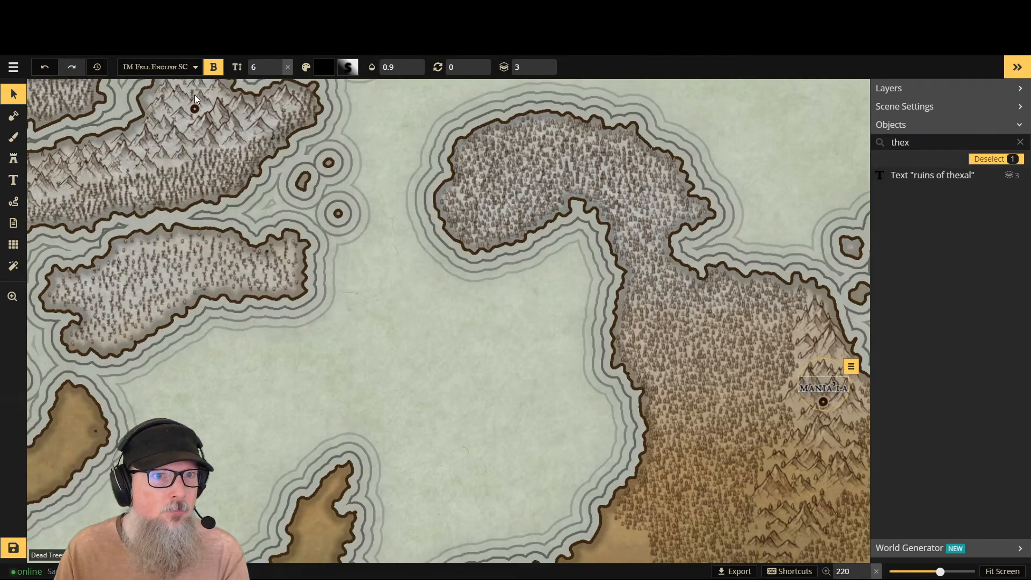
pyautogui.click(13, 180)
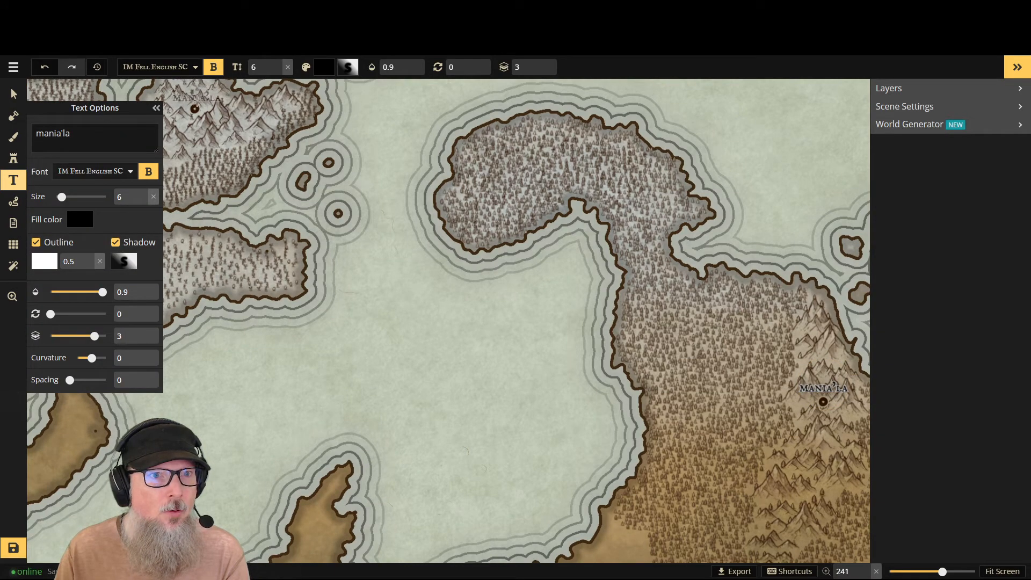
pyautogui.click(195, 103)
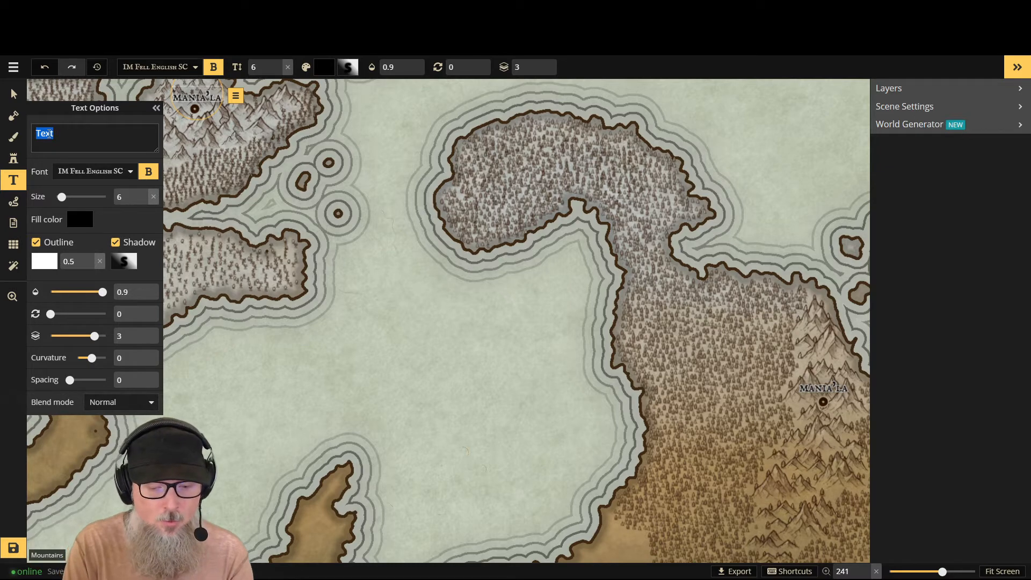
pyautogui.write('F')
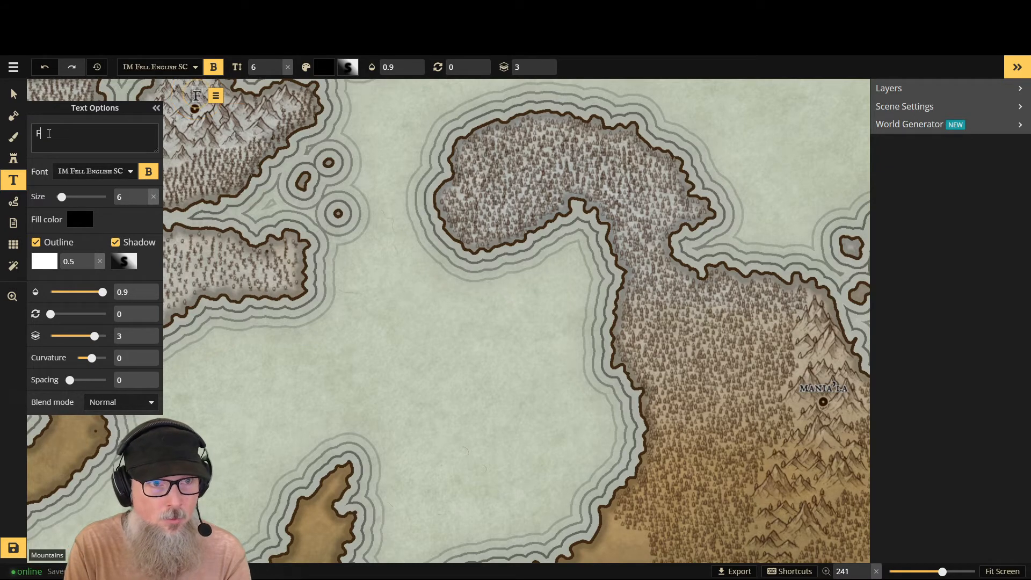
pyautogui.press('BackSpace')
pyautogui.write('f')
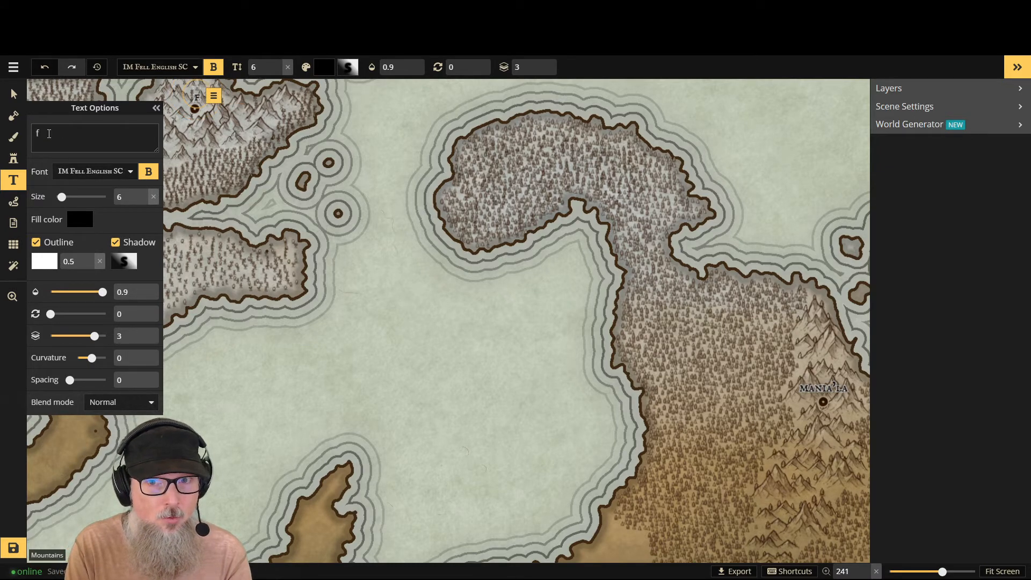
pyautogui.write('r')
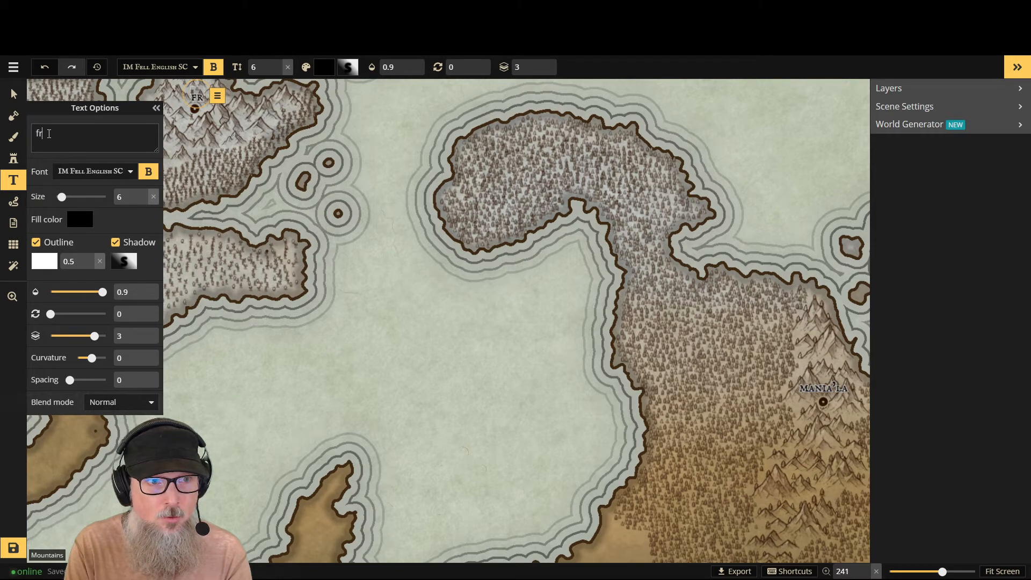
pyautogui.press('BackSpace')
pyautogui.press('BackSpace')
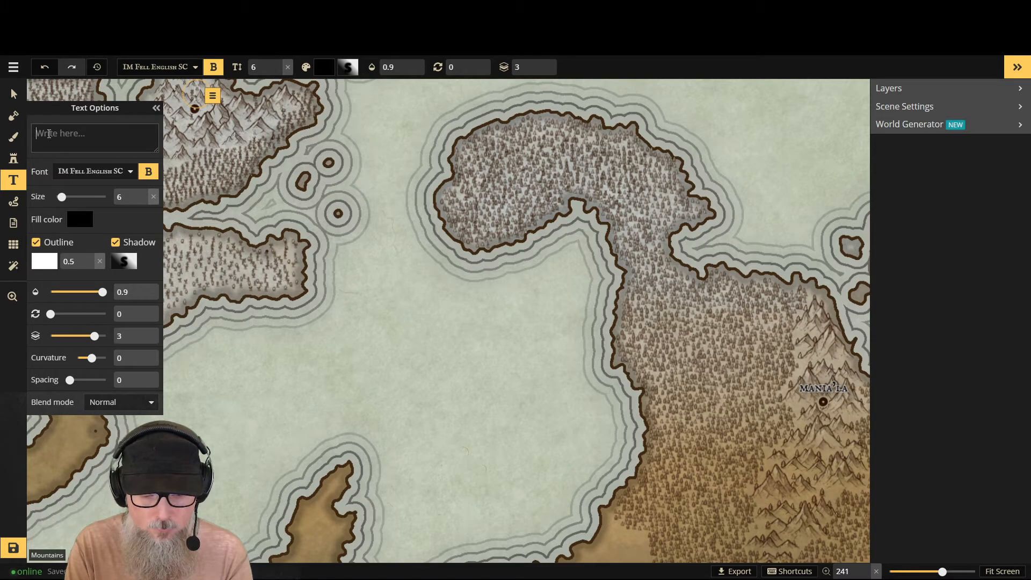
pyautogui.write('penta;la')
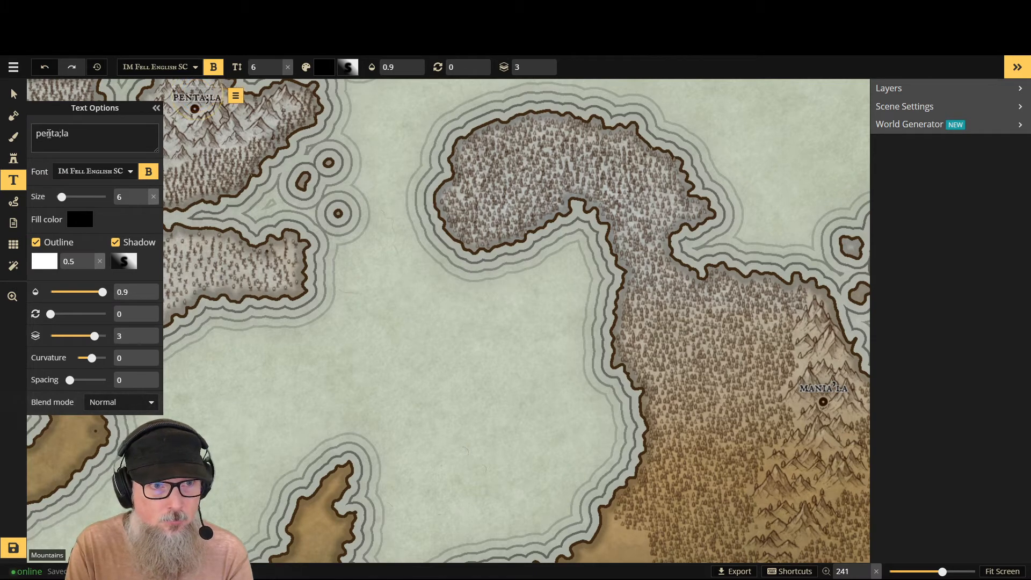
pyautogui.press('BackSpace')
pyautogui.press('BackSpace')
pyautogui.press('BackSpace')
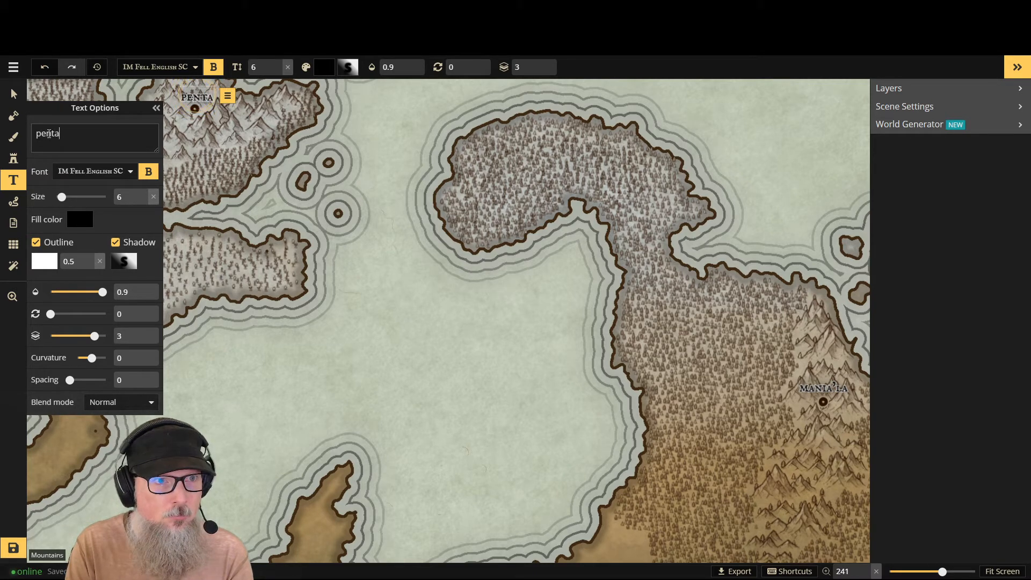
pyautogui.press('BackSpace')
pyautogui.write("e'la")
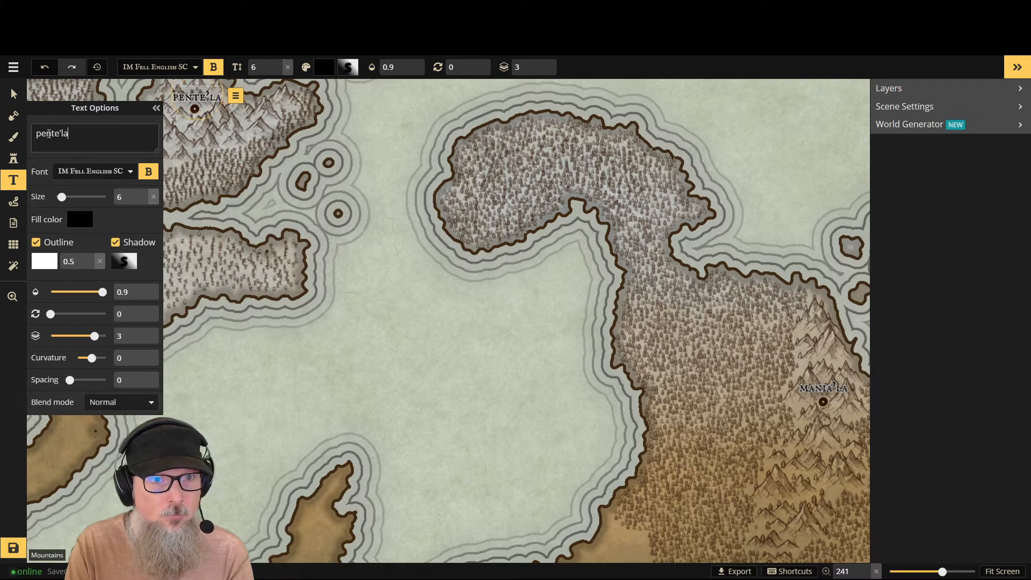
pyautogui.press('BackSpace')
pyautogui.press('BackSpace')
pyautogui.press('BackSpace')
pyautogui.press('BackSpace')
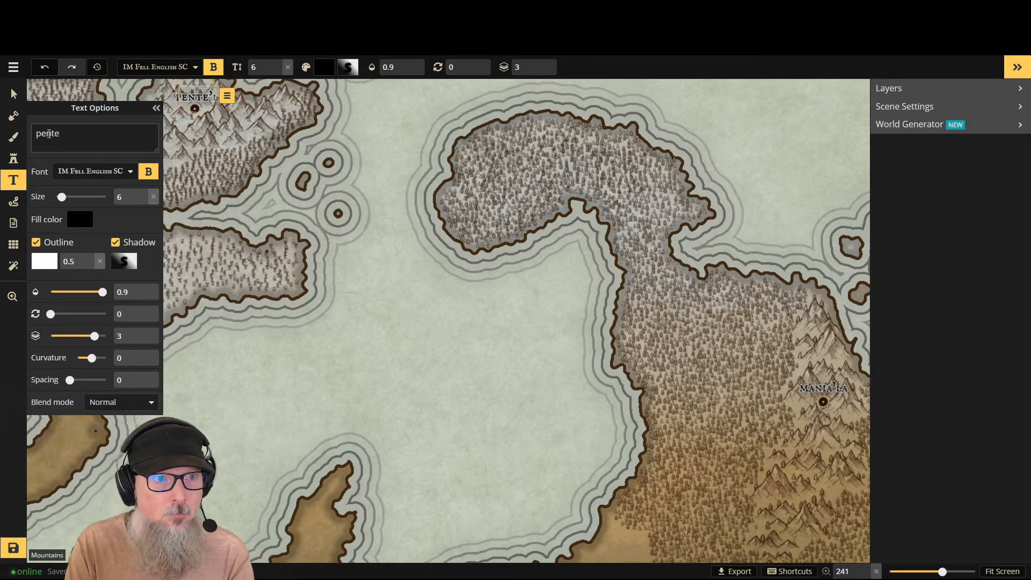
pyautogui.write('i')
pyautogui.press('BackSpace')
pyautogui.press('BackSpace')
pyautogui.press('BackSpace')
pyautogui.press('BackSpace')
pyautogui.press('BackSpace')
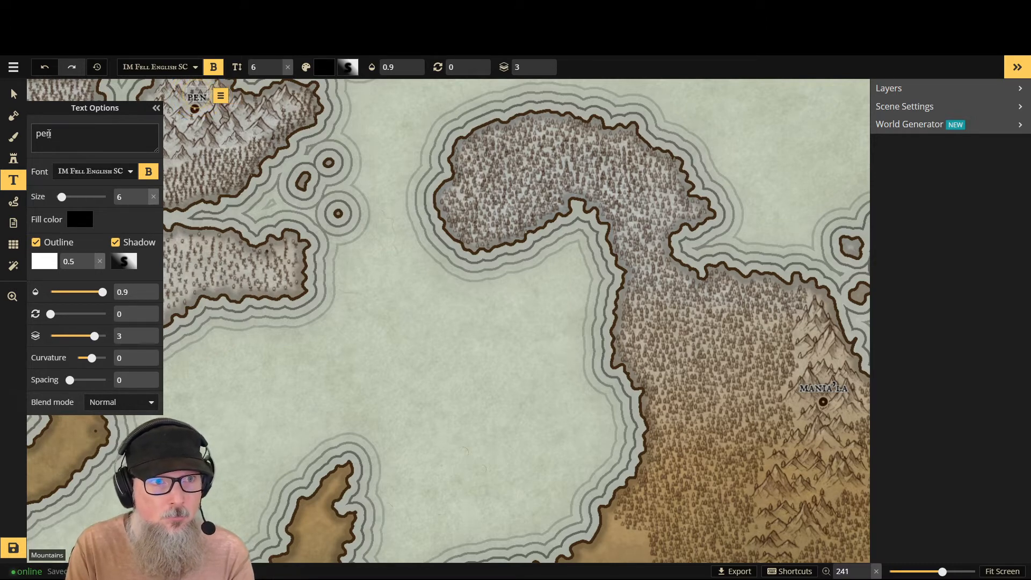
# - Name the snowy northwest island's label "thante'la" in lowercase and nudge it slightly higher above its town marker
pyautogui.write('tha')
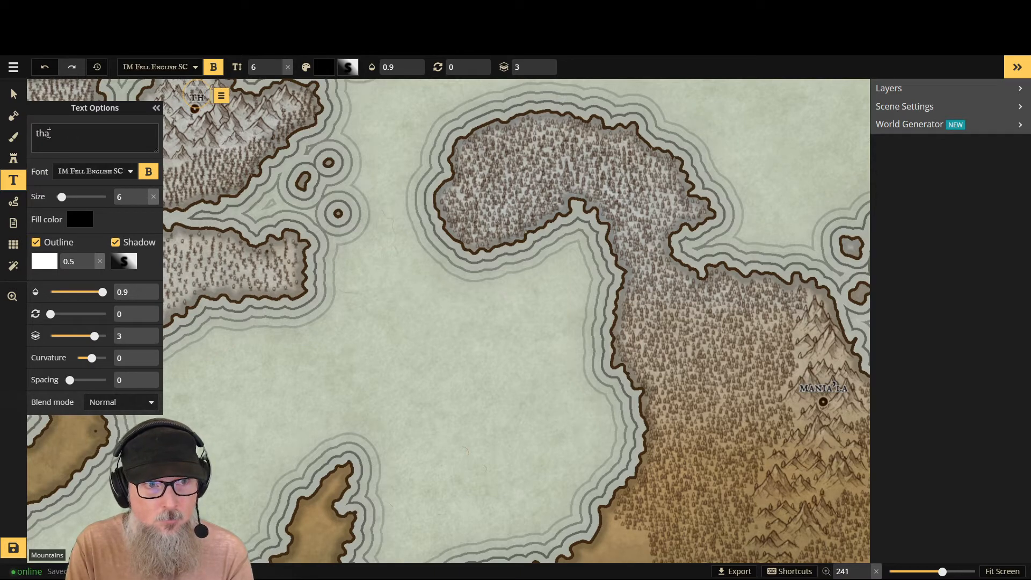
pyautogui.write("n'la")
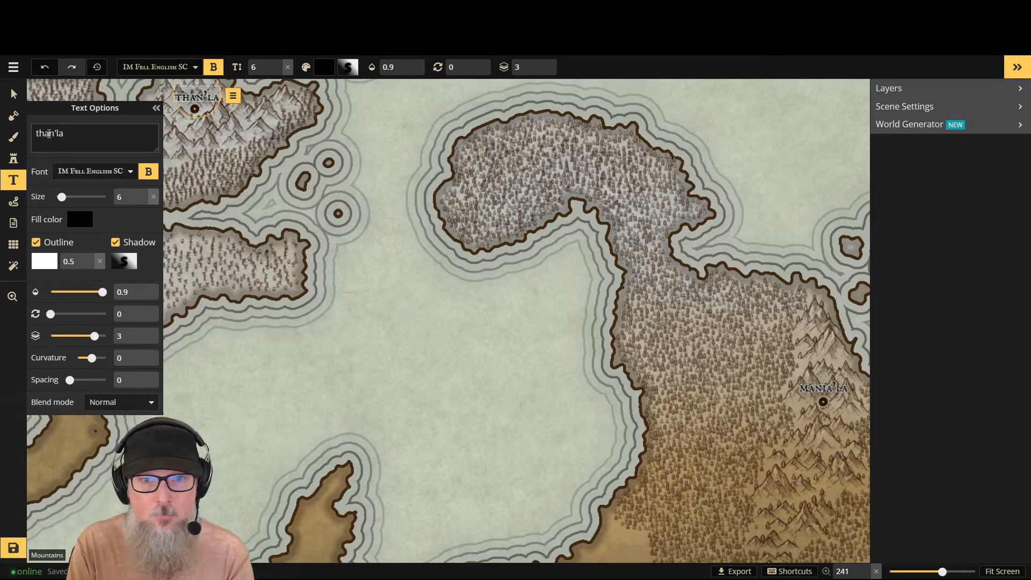
pyautogui.press('BackSpace')
pyautogui.press('BackSpace')
pyautogui.press('BackSpace')
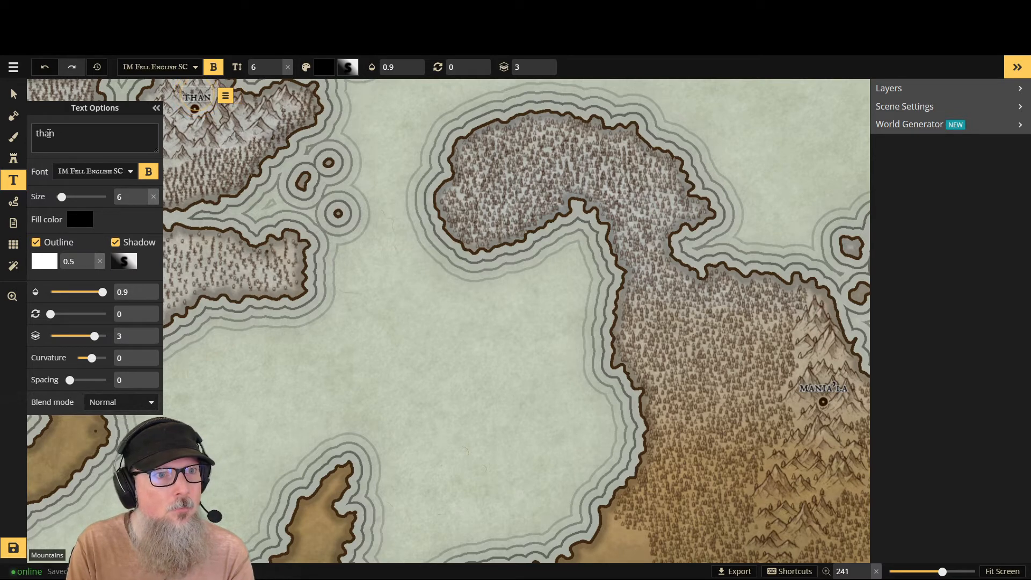
pyautogui.write("te'la")
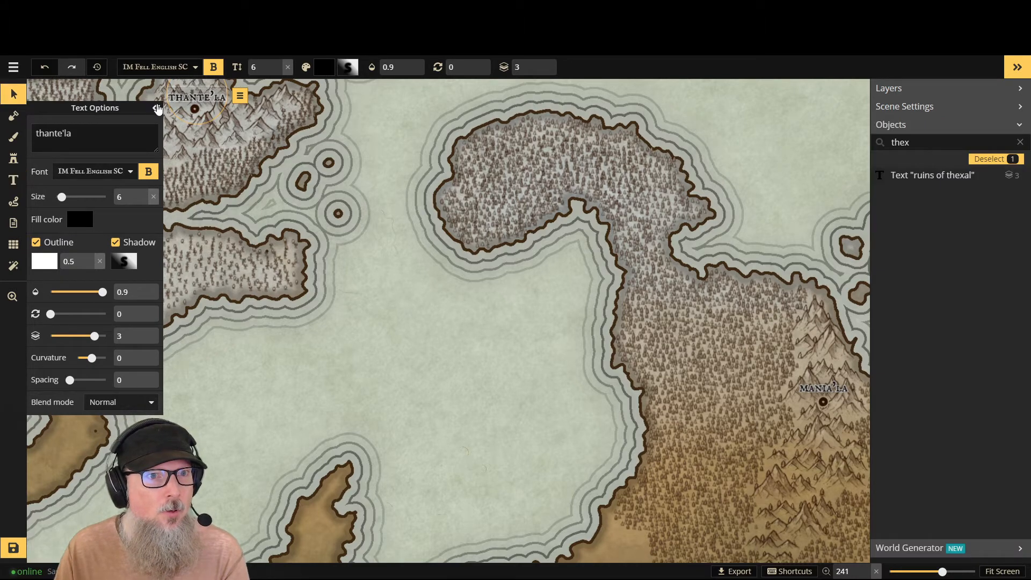
pyautogui.click(157, 108)
pyautogui.moveTo(197, 87); pyautogui.dragTo(198, 85)
# - Place a new size 6 text label just above the town marker on the forested island off the east coast
pyautogui.click(1002, 572)
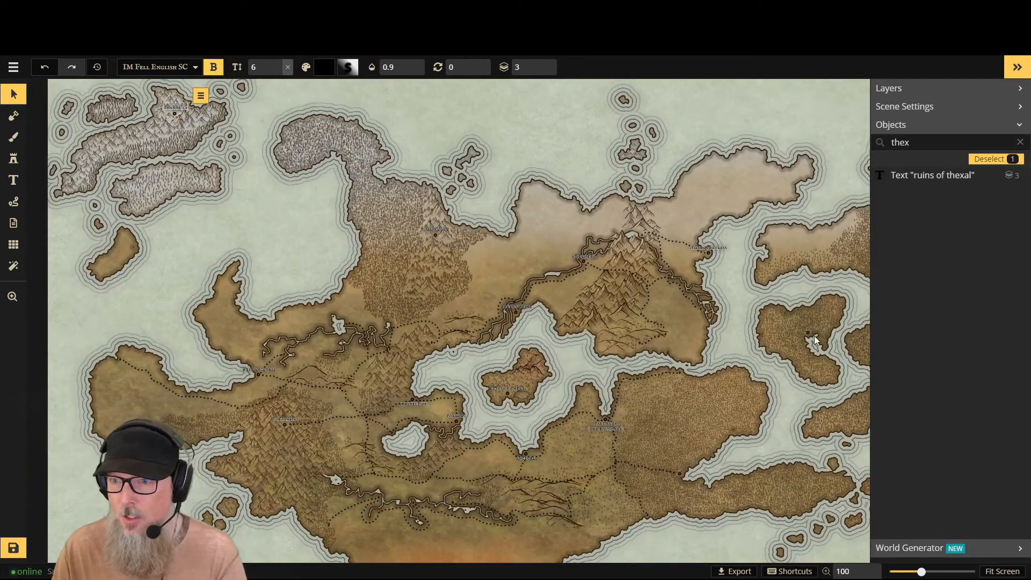
pyautogui.scroll(2, 820, 317)
pyautogui.scroll(6, 822, 325)
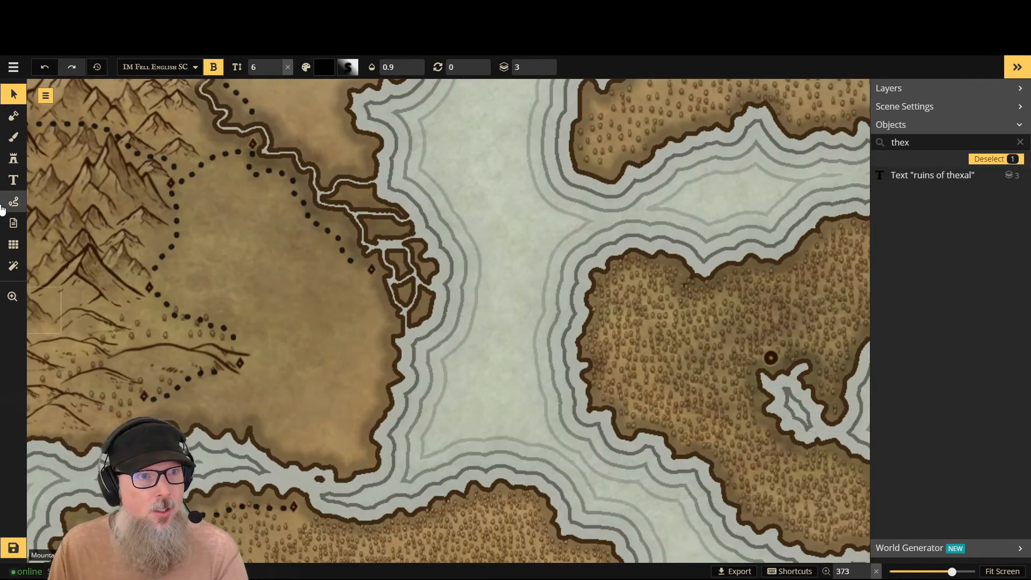
pyautogui.click(13, 180)
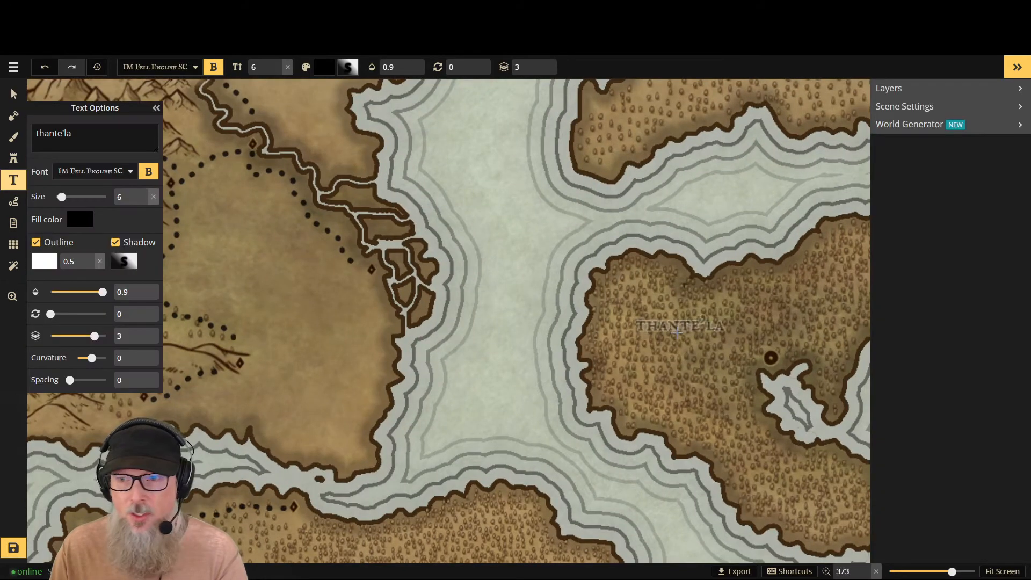
pyautogui.click(772, 341)
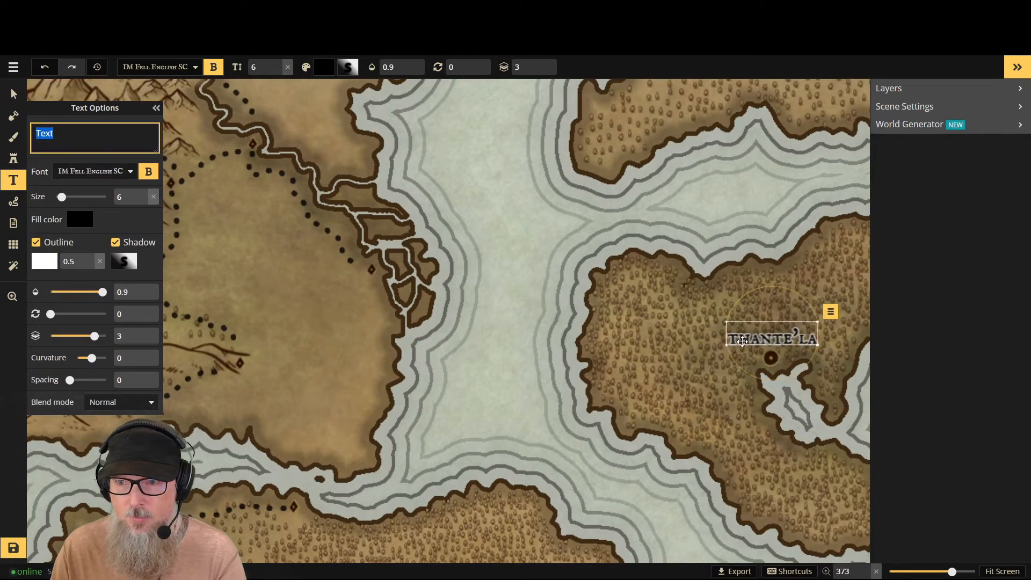
# - Name the new label on the forested eastern island "sreth'la" in lowercase
pyautogui.click(50, 134)
pyautogui.doubleClick(49, 135)
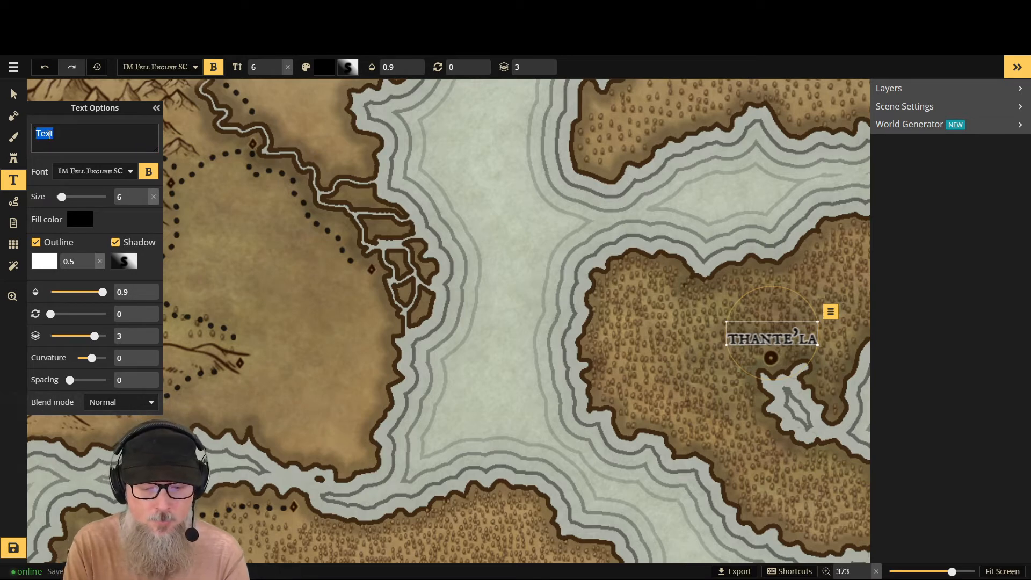
pyautogui.write('ssr')
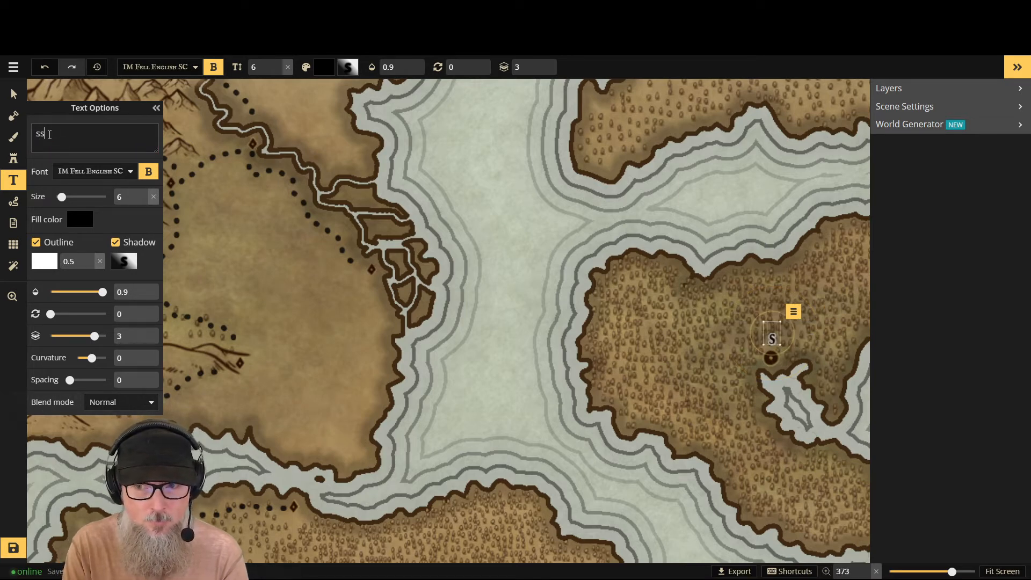
pyautogui.press('BackSpace')
pyautogui.press('BackSpace')
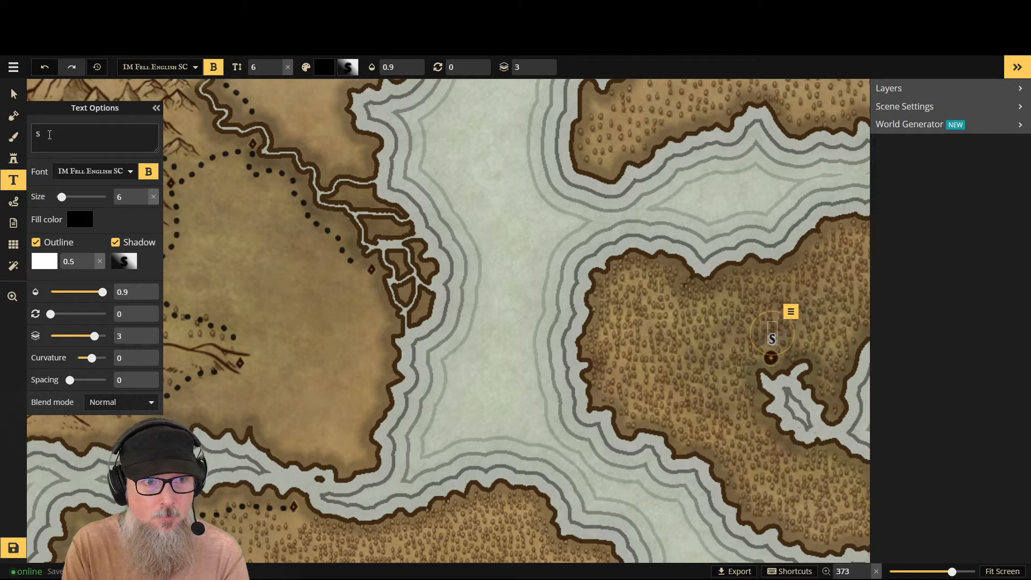
pyautogui.write('ren')
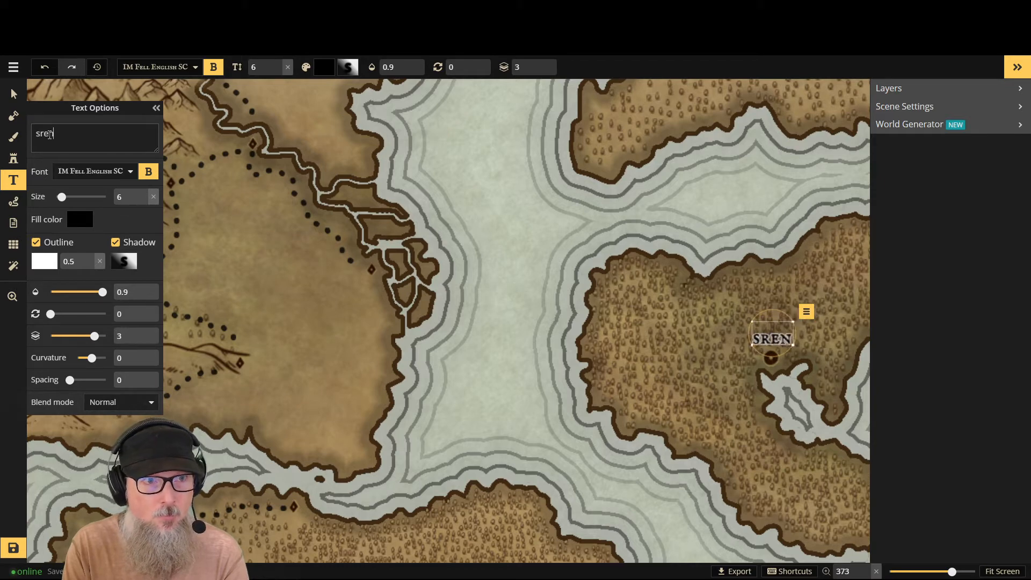
pyautogui.press('BackSpace')
pyautogui.write('th')
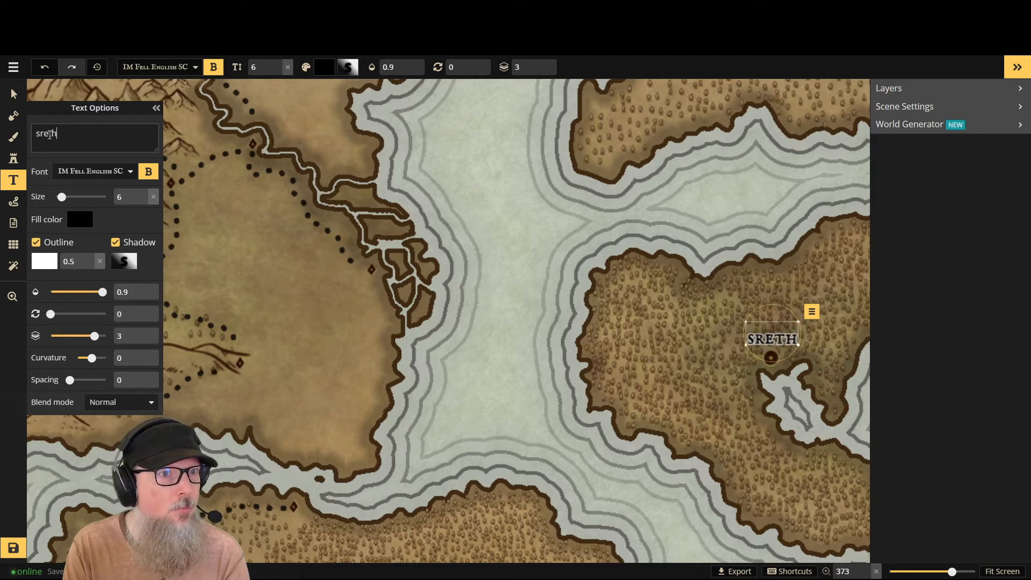
pyautogui.write("'la")
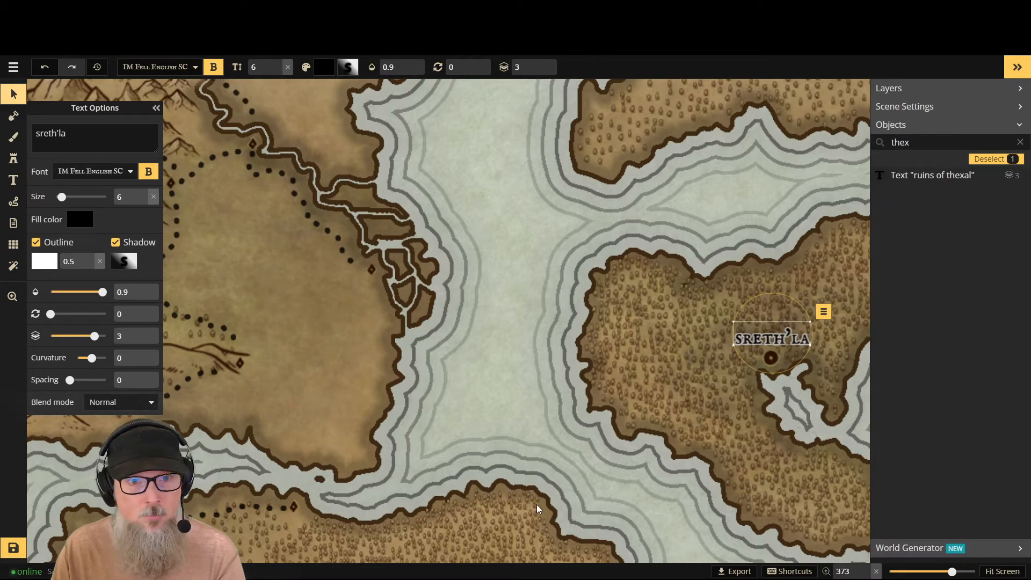
# - Place a new size 6 text label just above the inlet-head town marker in the forest southeast of Parthana
pyautogui.scroll(-1, 543, 515)
pyautogui.click(1003, 572)
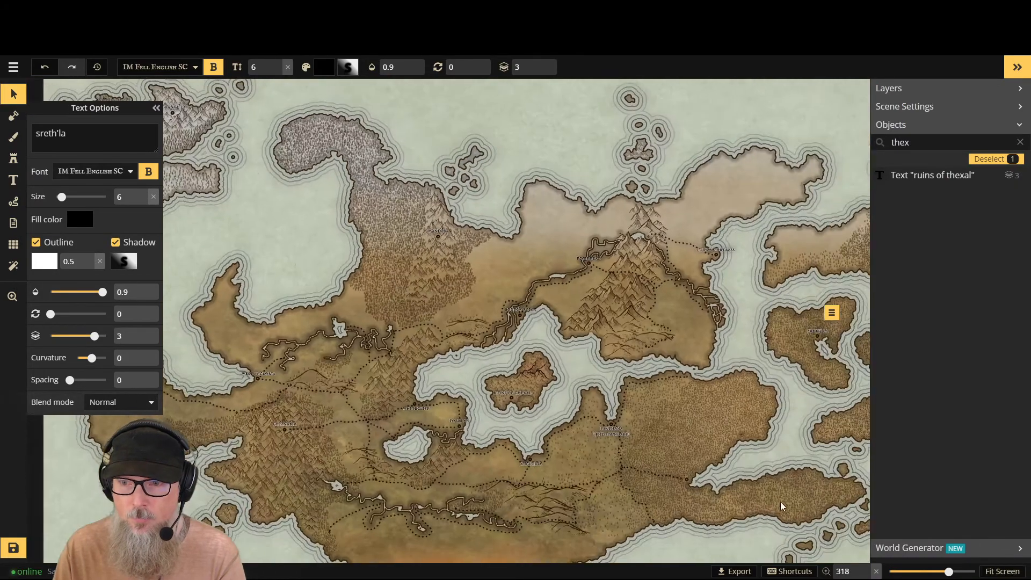
pyautogui.scroll(5, 675, 485)
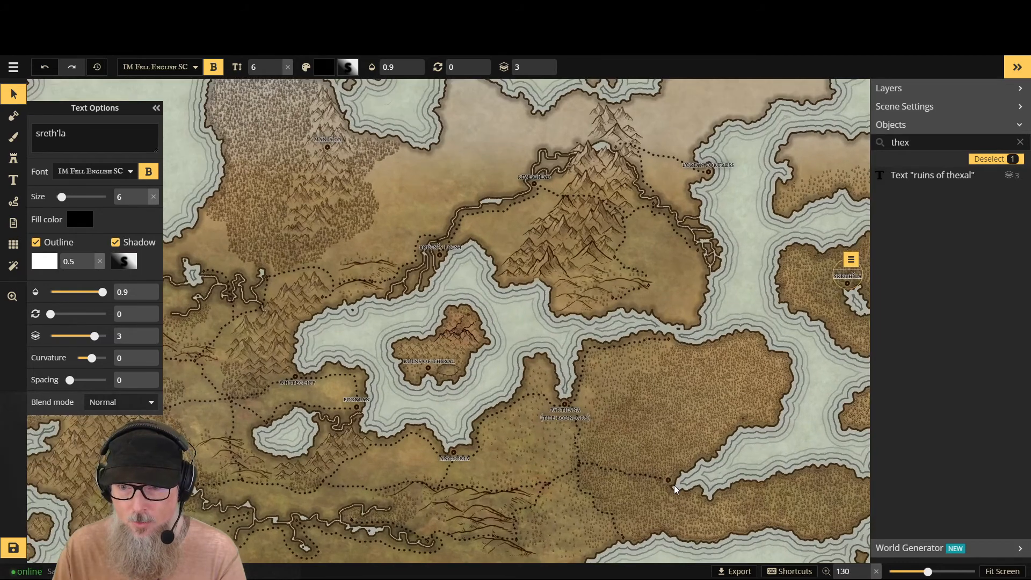
pyautogui.scroll(5, 675, 485)
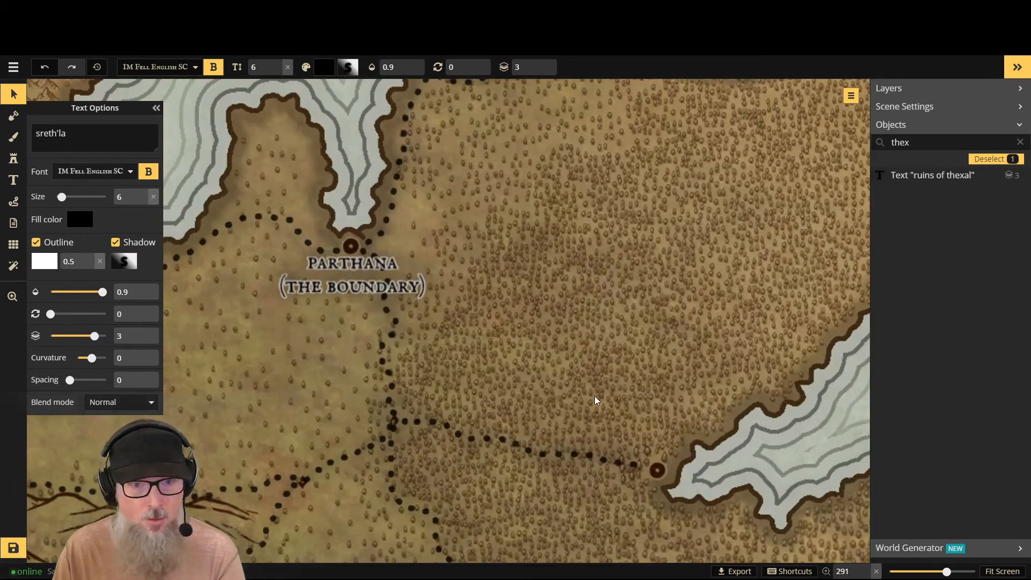
pyautogui.click(14, 180)
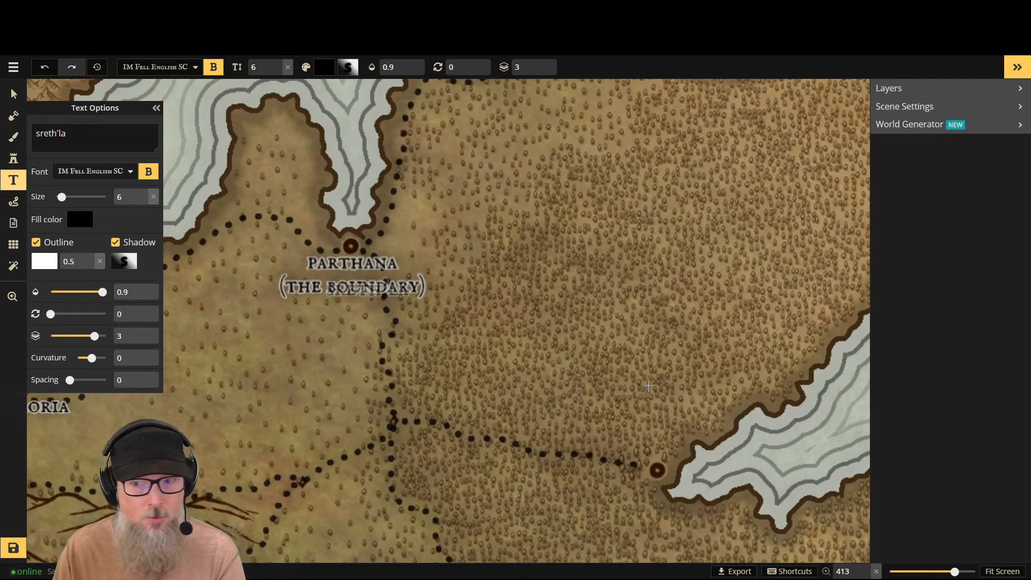
pyautogui.click(656, 453)
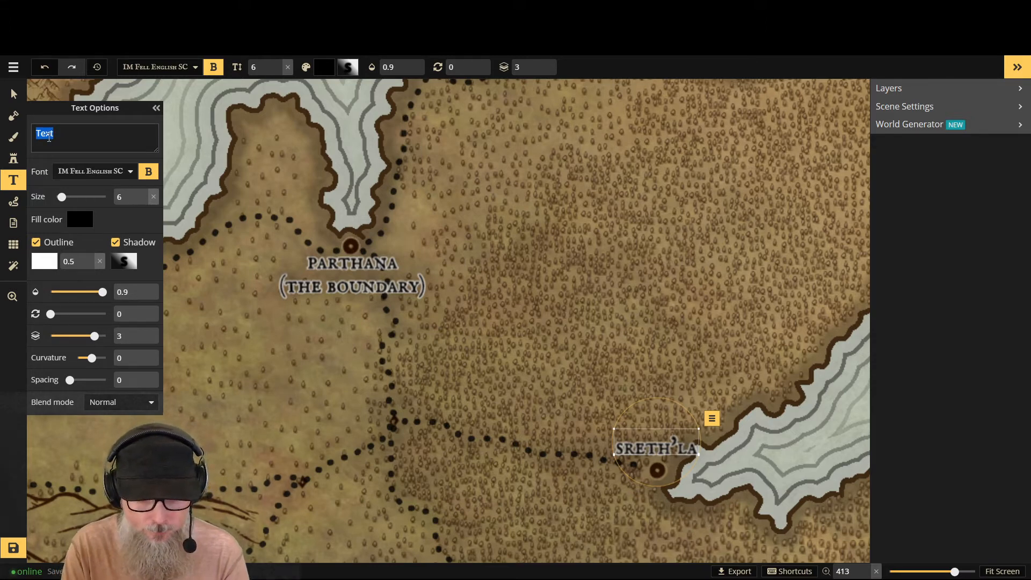
# - Name the label at the forest inlet southeast of Parthana "hiatha'la" in lowercase and nudge it slightly up and left of its current spot
pyautogui.write('h')
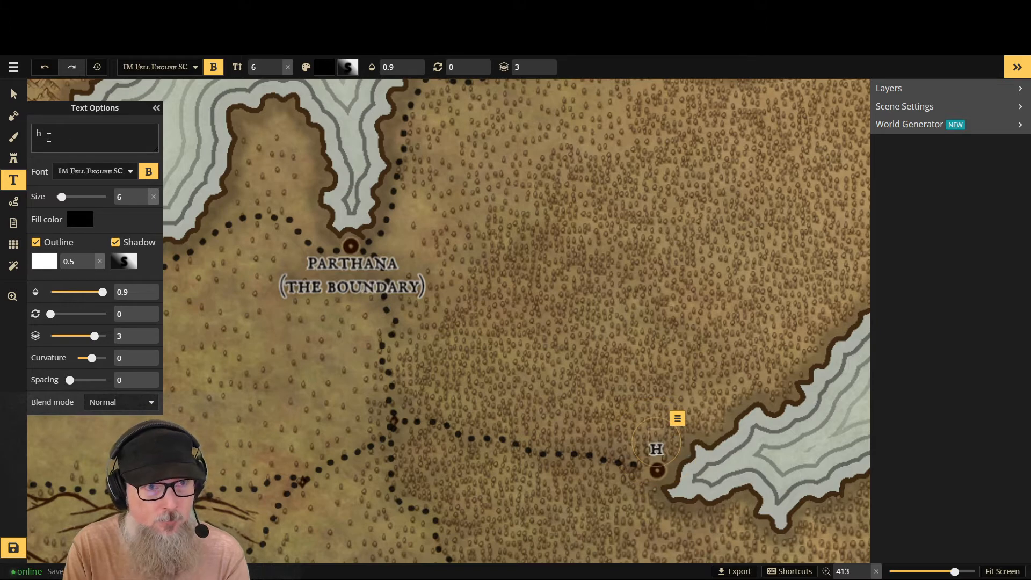
pyautogui.write('iat')
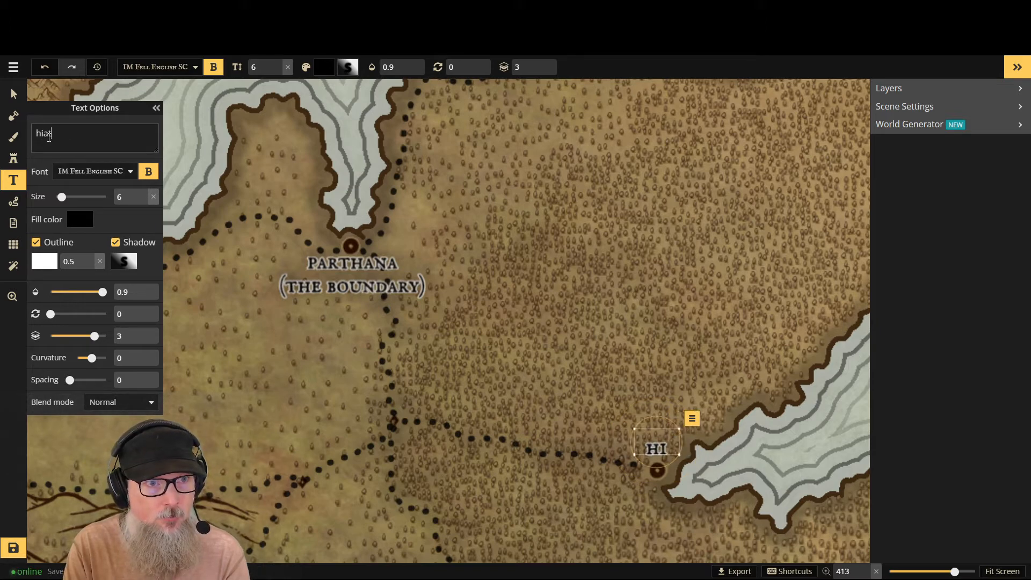
pyautogui.write("ha'la")
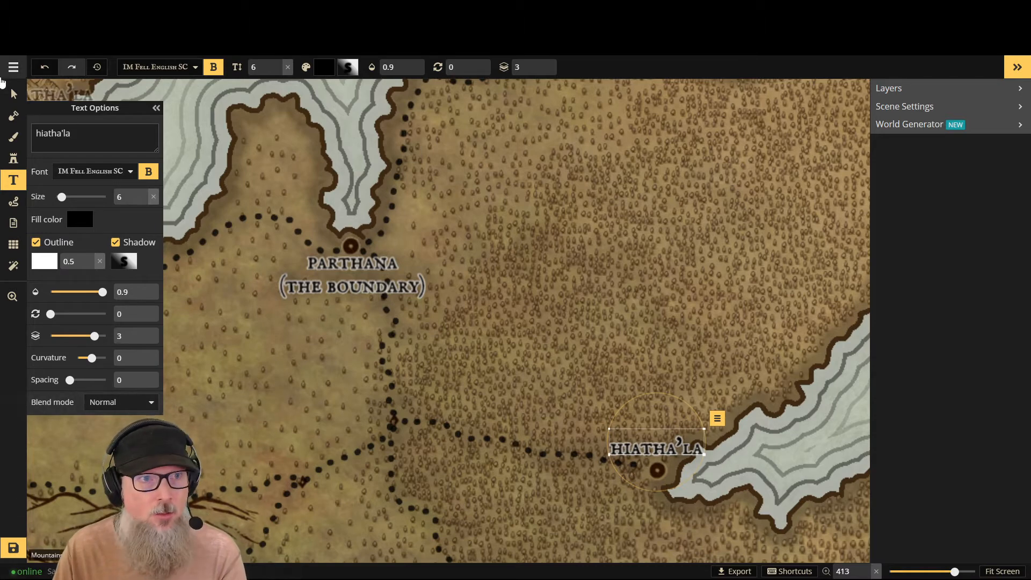
pyautogui.click(25, 94)
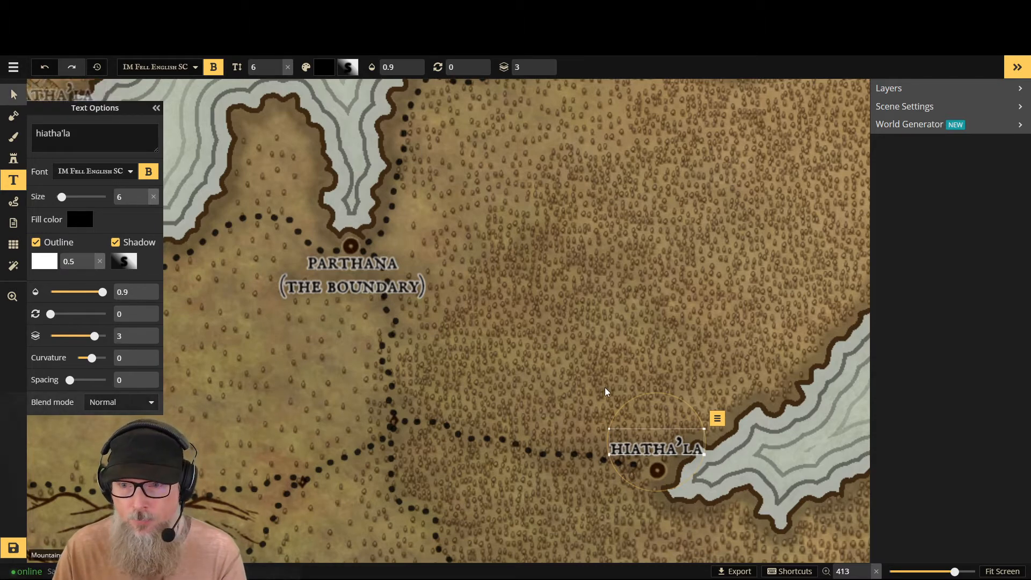
pyautogui.moveTo(658, 429); pyautogui.dragTo(653, 428)
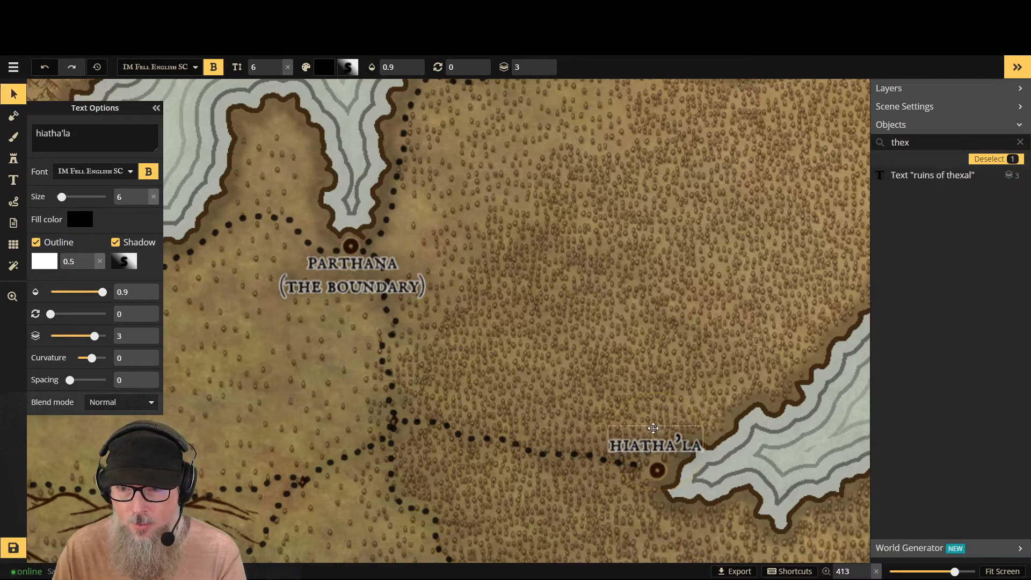
# - Fit the whole map in view, collapse the text options and save the map
pyautogui.click(1002, 571)
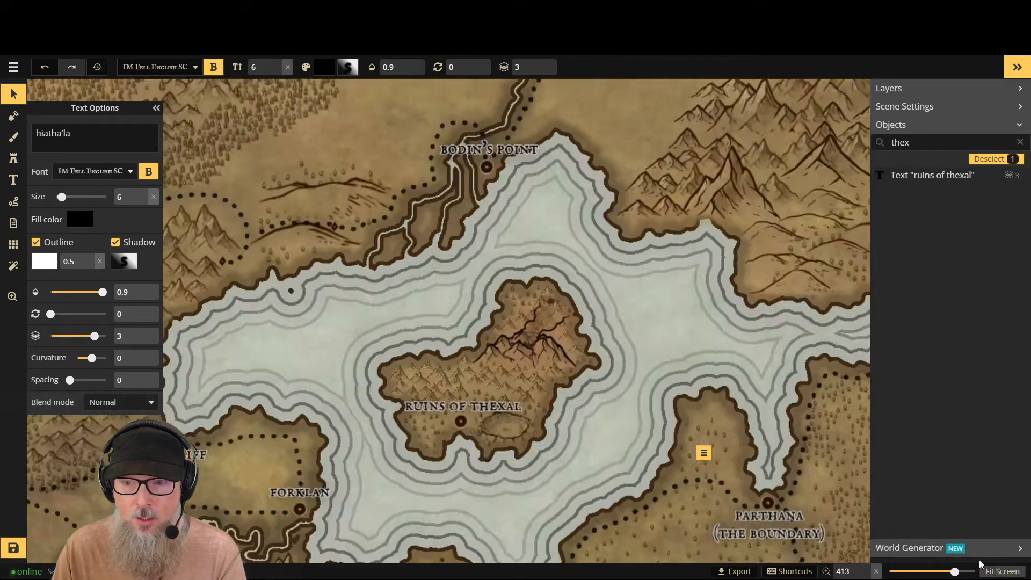
pyautogui.click(155, 108)
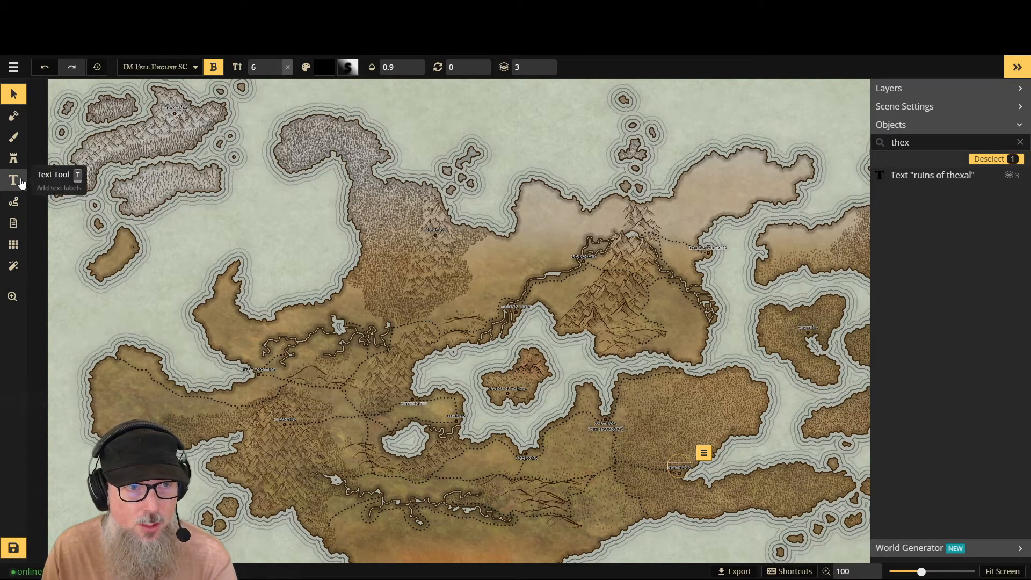
pyautogui.click(13, 548)
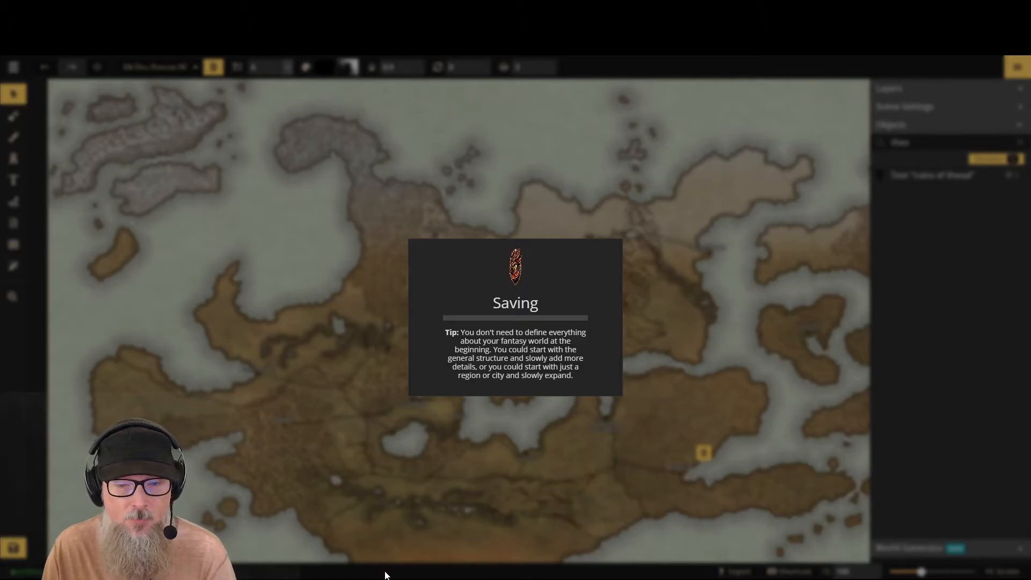
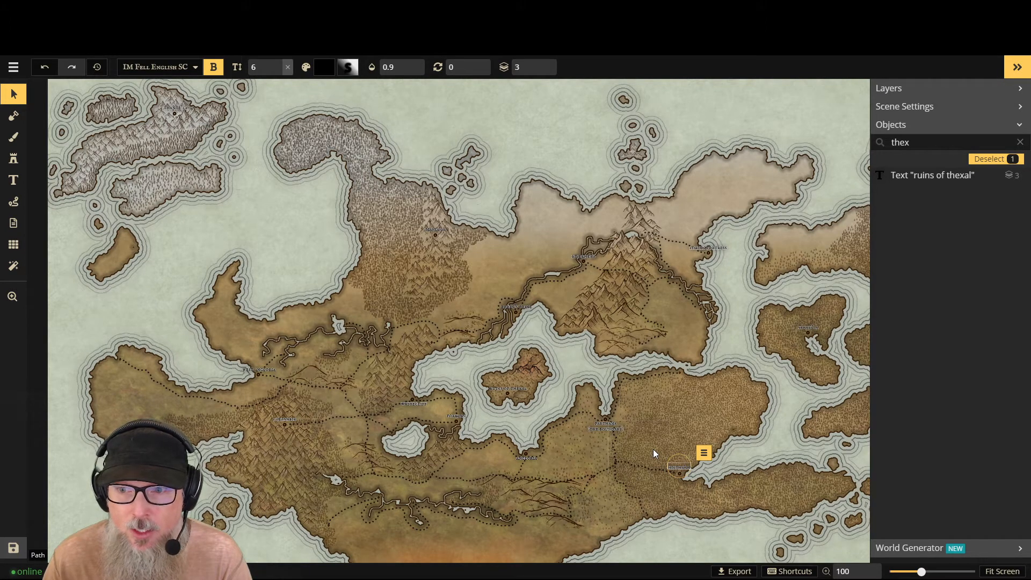
# - Place a new text label in the middle of the large eastern forest and name it "The Green Wood"
pyautogui.click(15, 181)
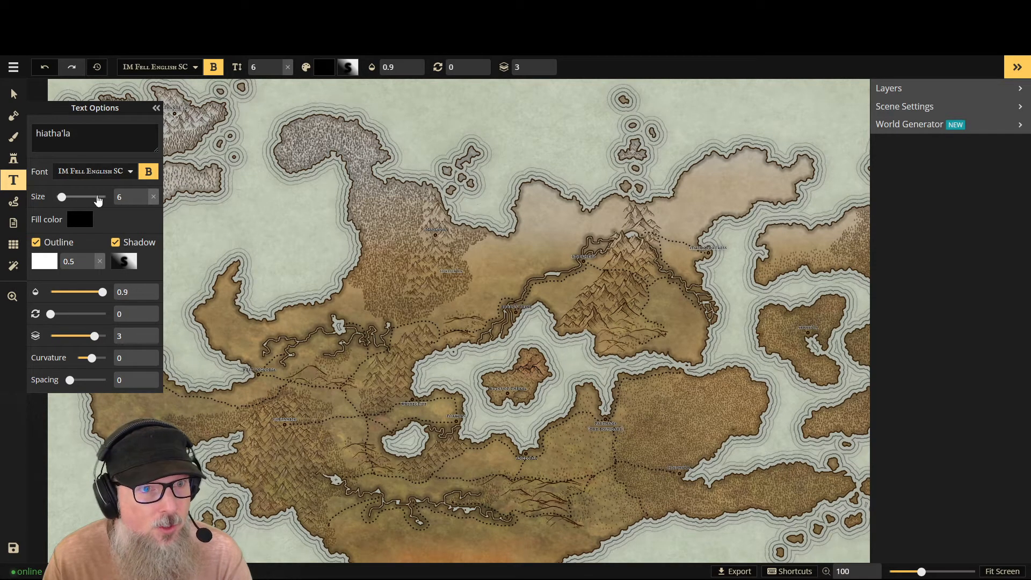
pyautogui.click(677, 426)
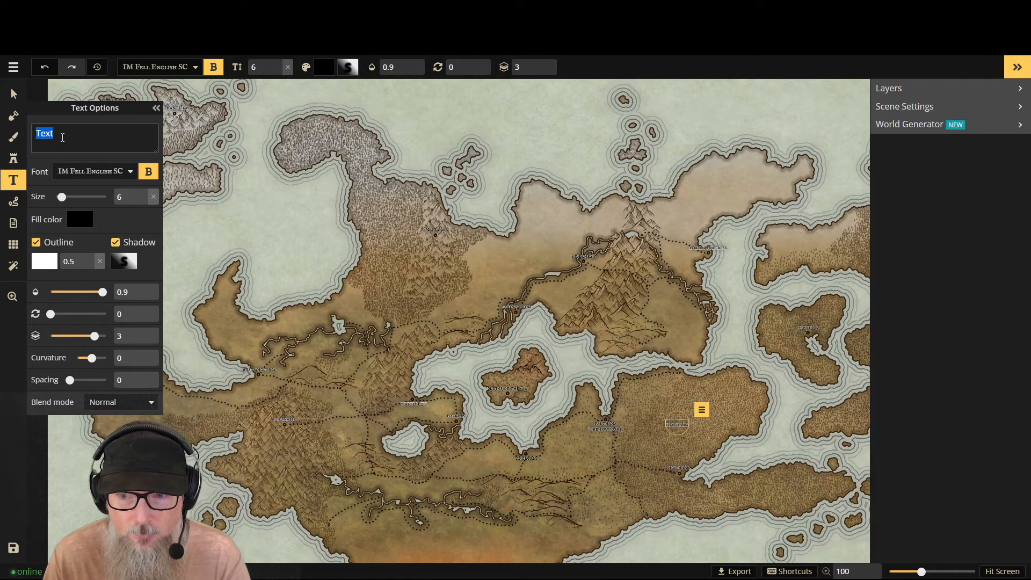
pyautogui.write('The')
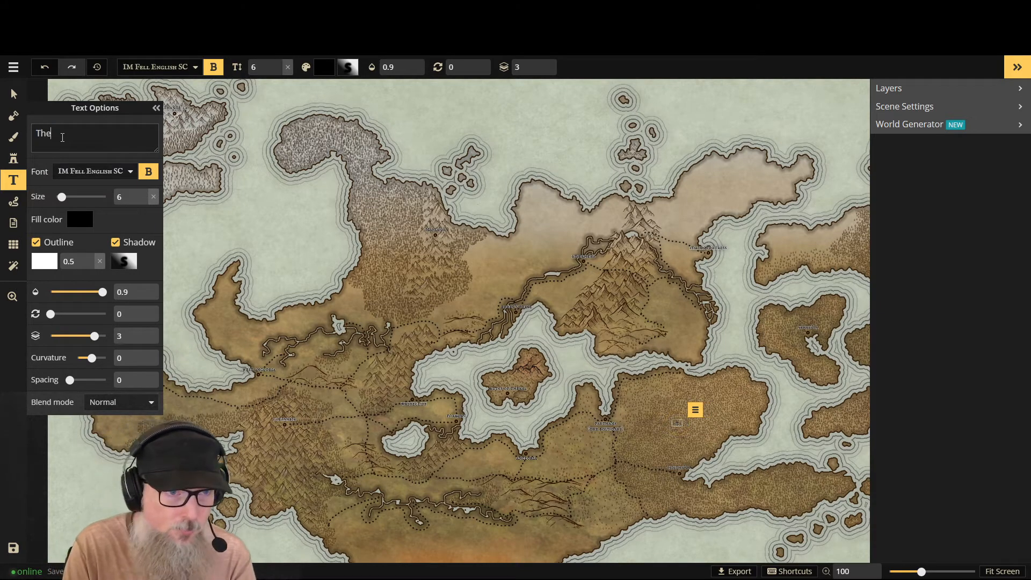
pyautogui.write(' Green')
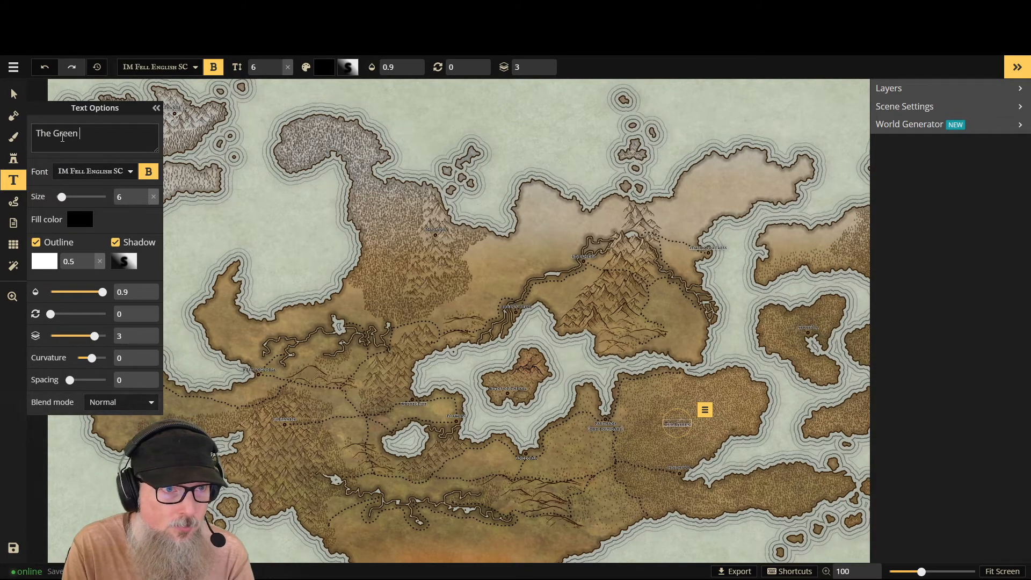
pyautogui.write(' Wood')
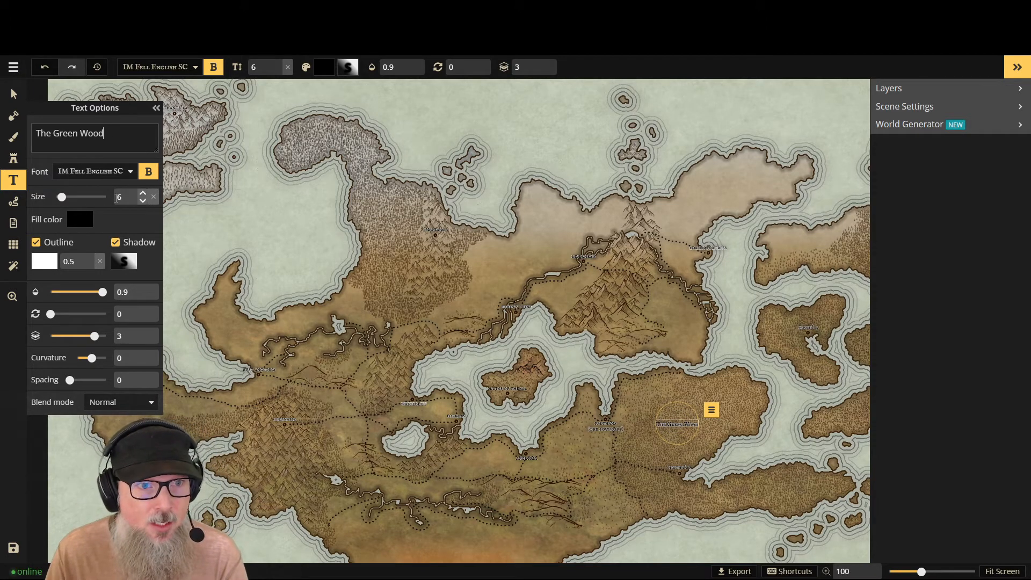
# - Set the "The Green Wood" label to size 12 and shift it slightly up and right within the forest
pyautogui.moveTo(73, 200); pyautogui.dragTo(106, 200)
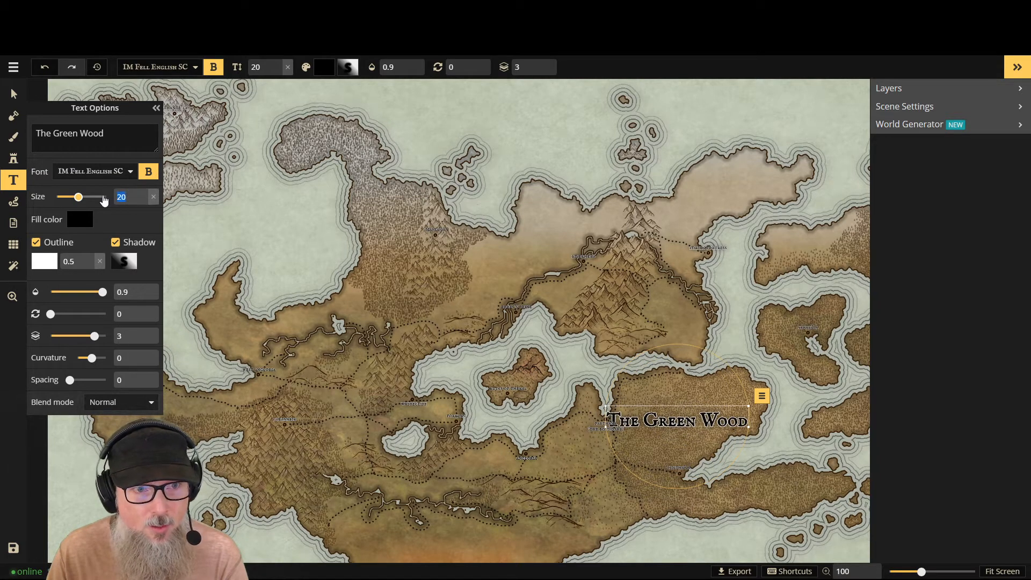
pyautogui.click(143, 202)
pyautogui.click(143, 201)
pyautogui.click(142, 202)
pyautogui.click(142, 203)
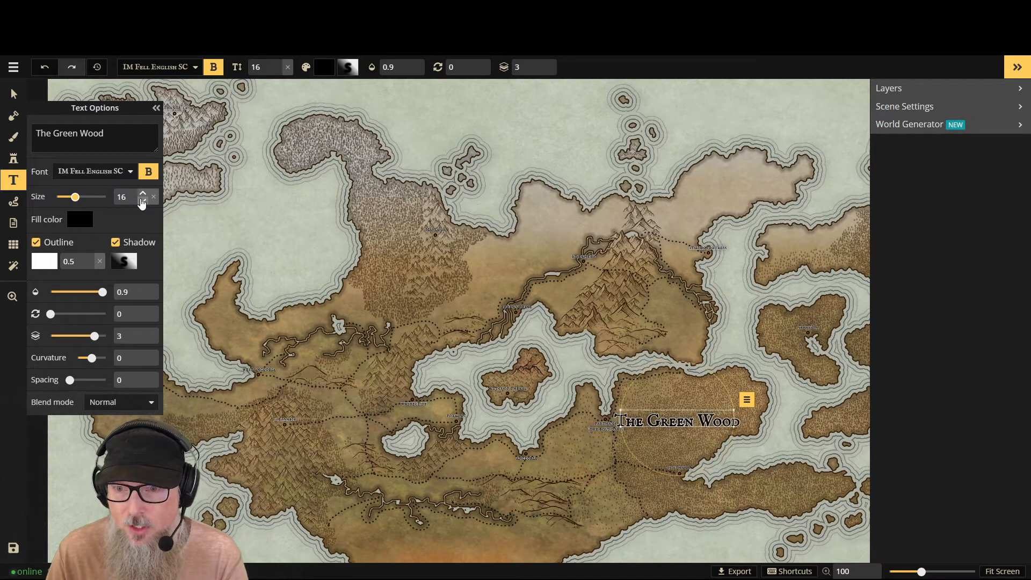
pyautogui.click(143, 202)
pyautogui.click(142, 202)
pyautogui.click(142, 202)
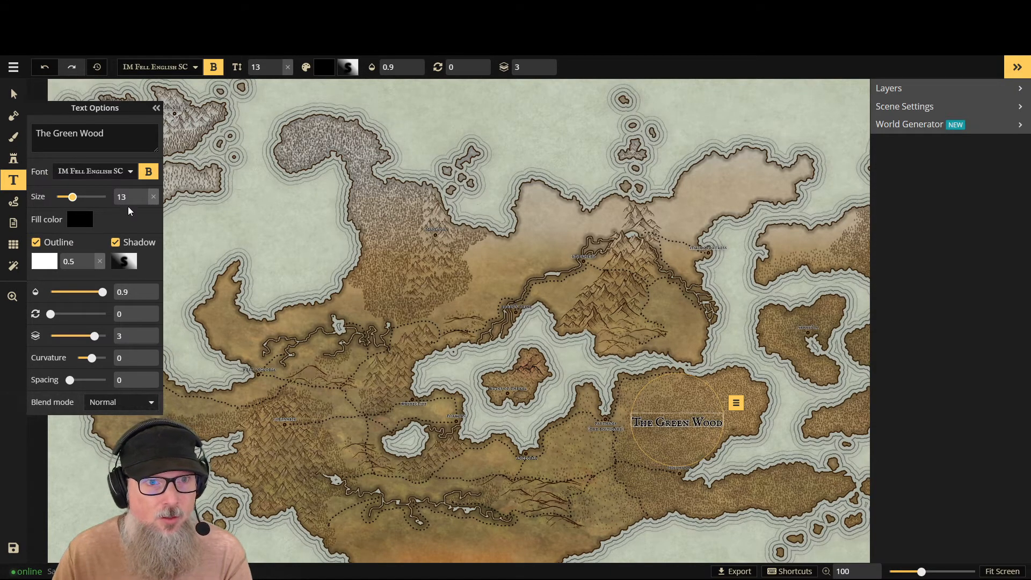
pyautogui.click(143, 202)
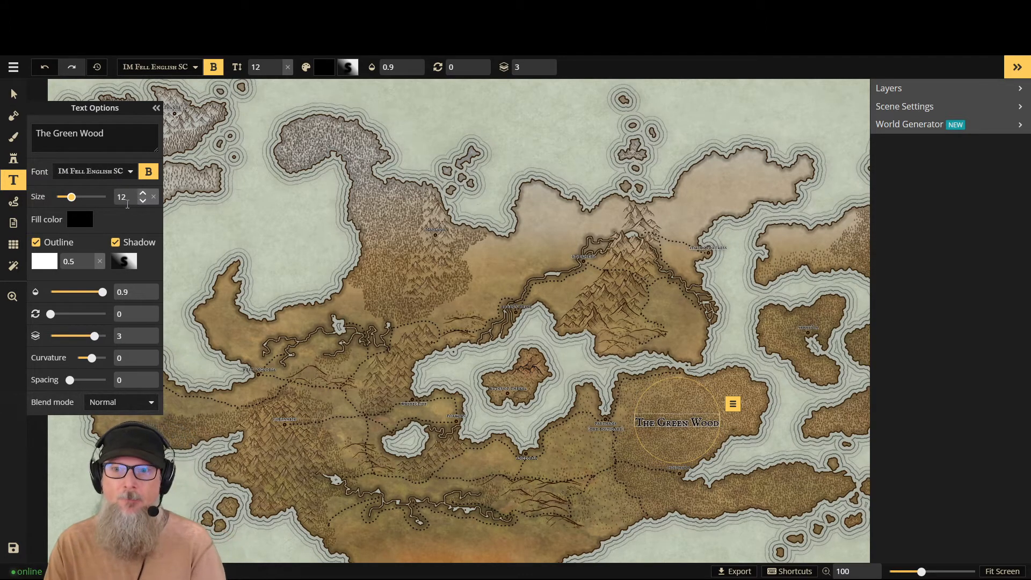
pyautogui.click(143, 202)
pyautogui.click(143, 202)
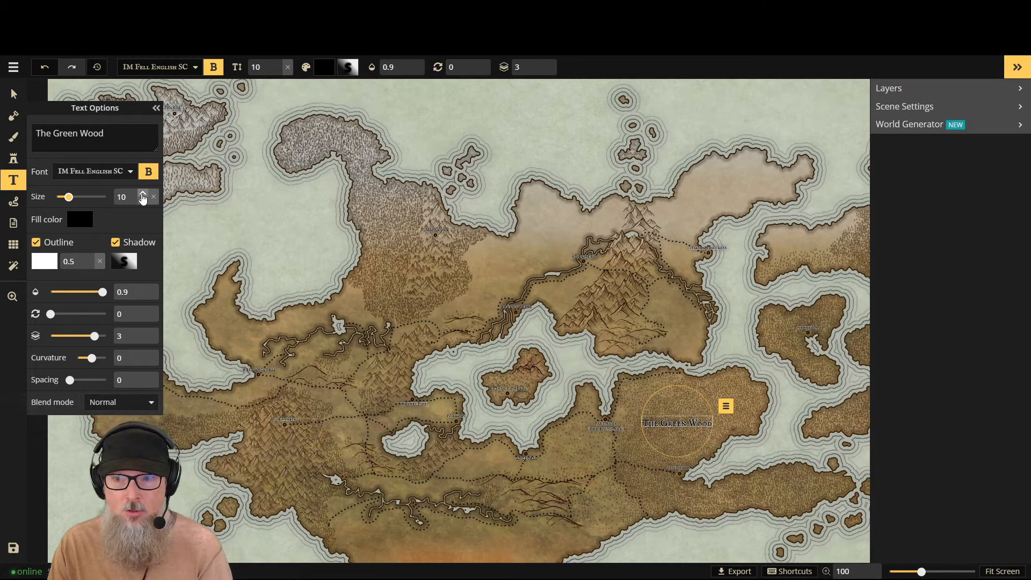
pyautogui.click(143, 195)
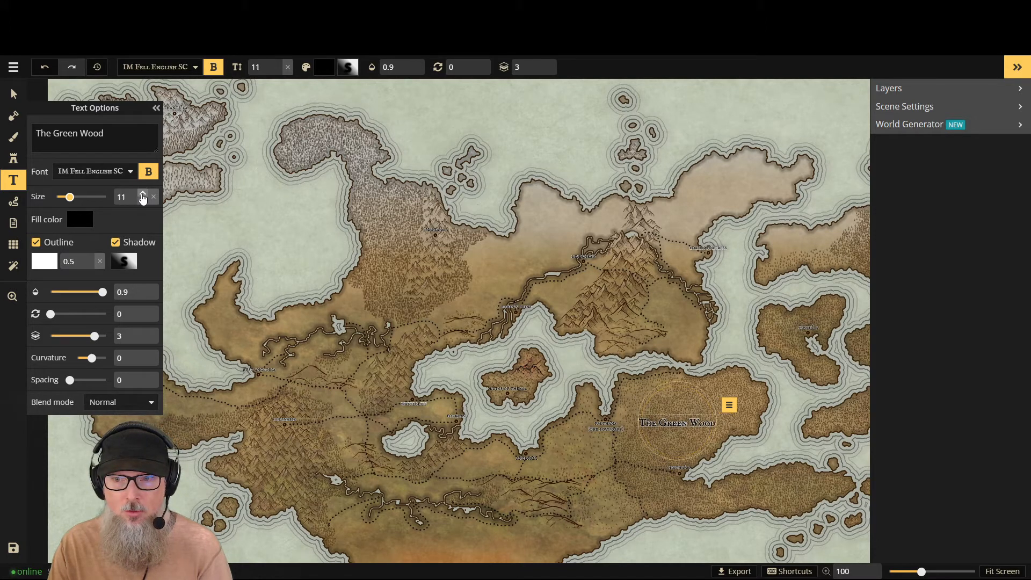
pyautogui.click(143, 195)
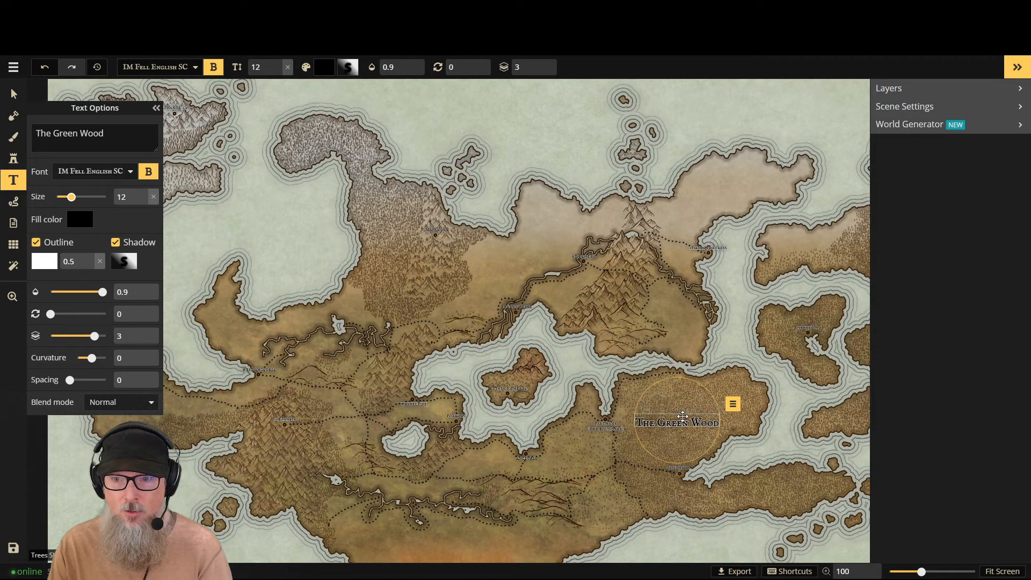
pyautogui.moveTo(683, 416); pyautogui.dragTo(701, 412)
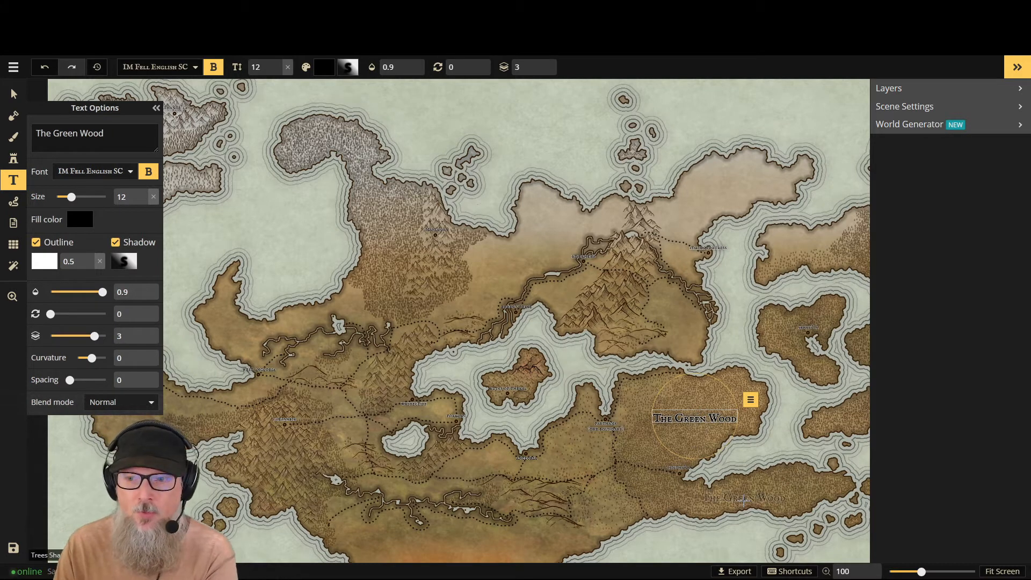
# - Place a new size 12 label on the southeastern forested peninsula and search Google in a new tab for "peninsula"
pyautogui.click(760, 493)
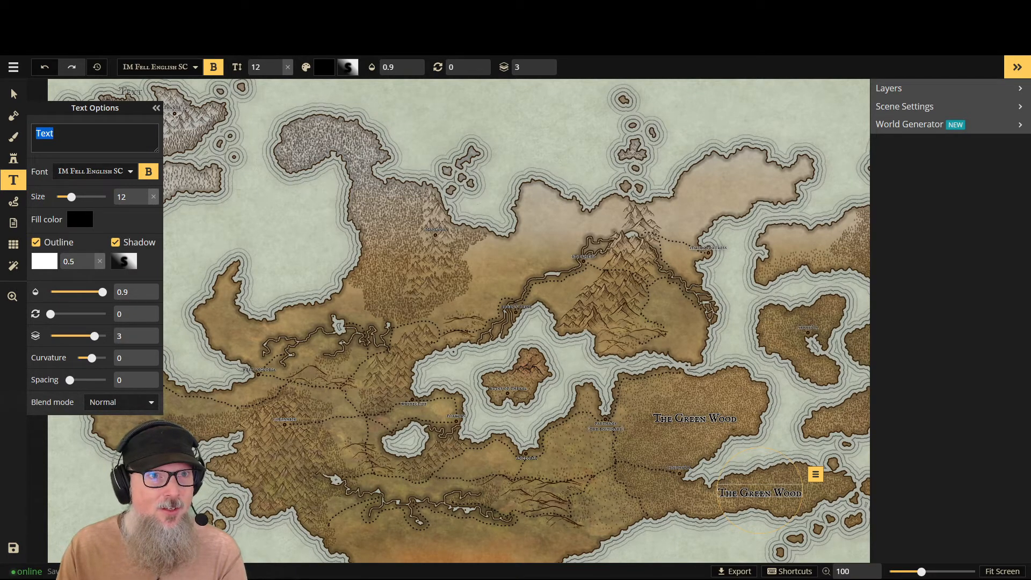
pyautogui.hotkey('ctrl', 't')
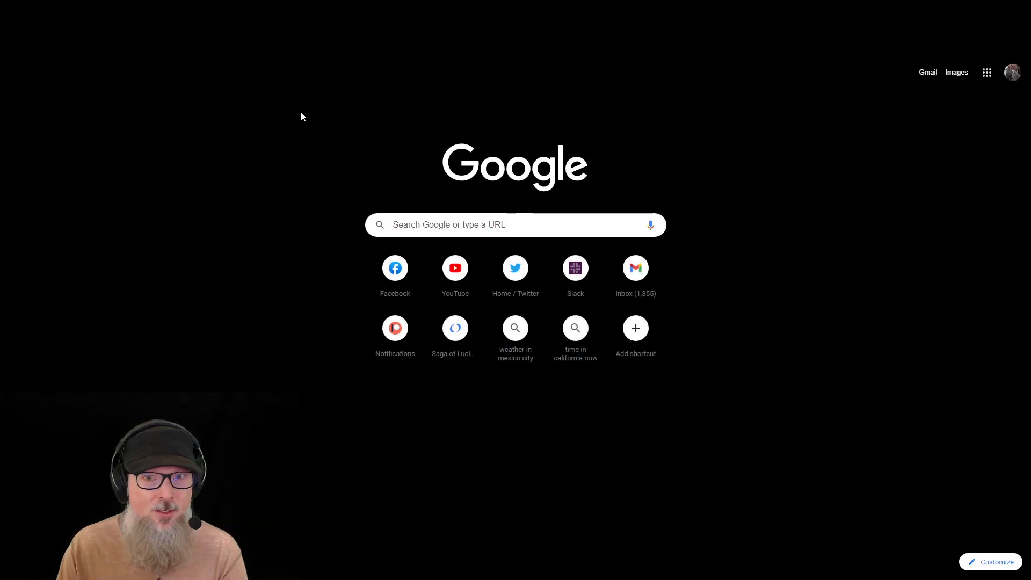
pyautogui.click(413, 220)
pyautogui.write('pen')
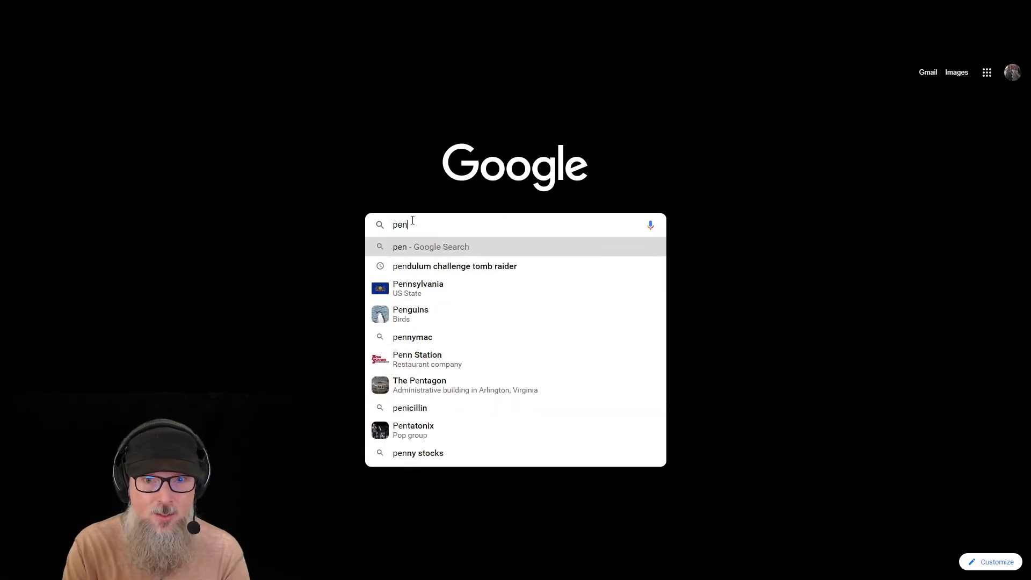
pyautogui.write('in')
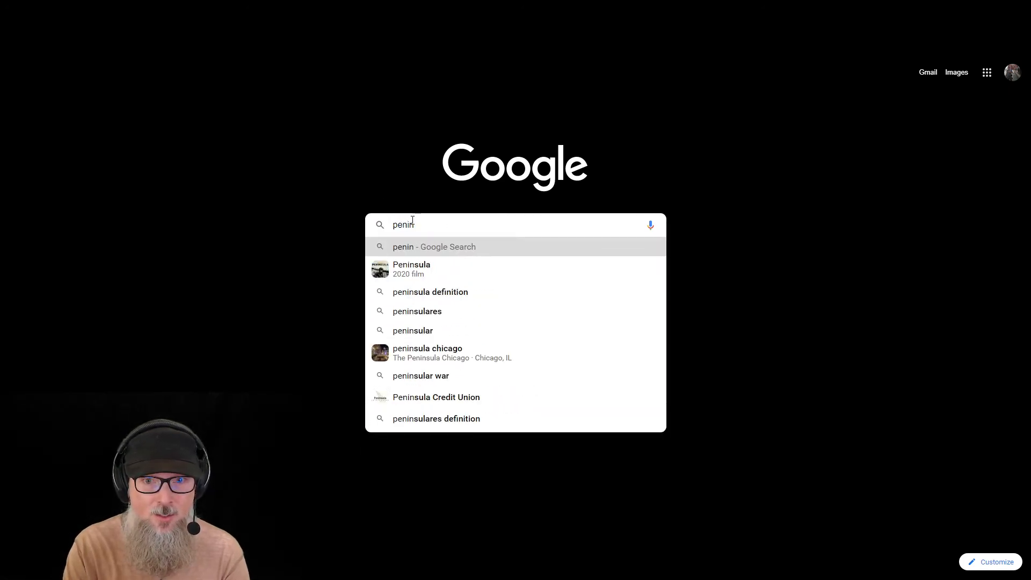
pyautogui.write('sula')
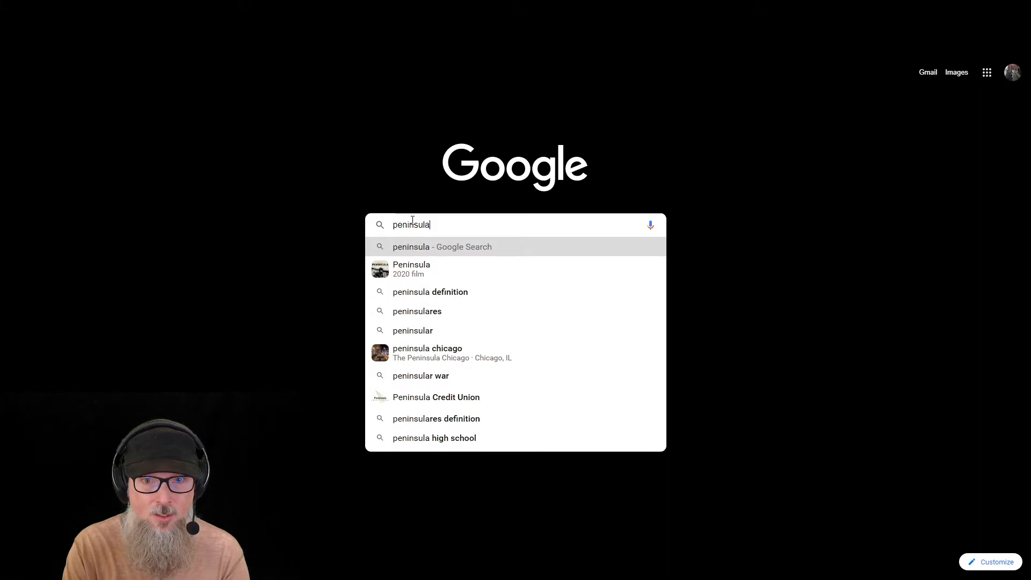
pyautogui.press('Return')
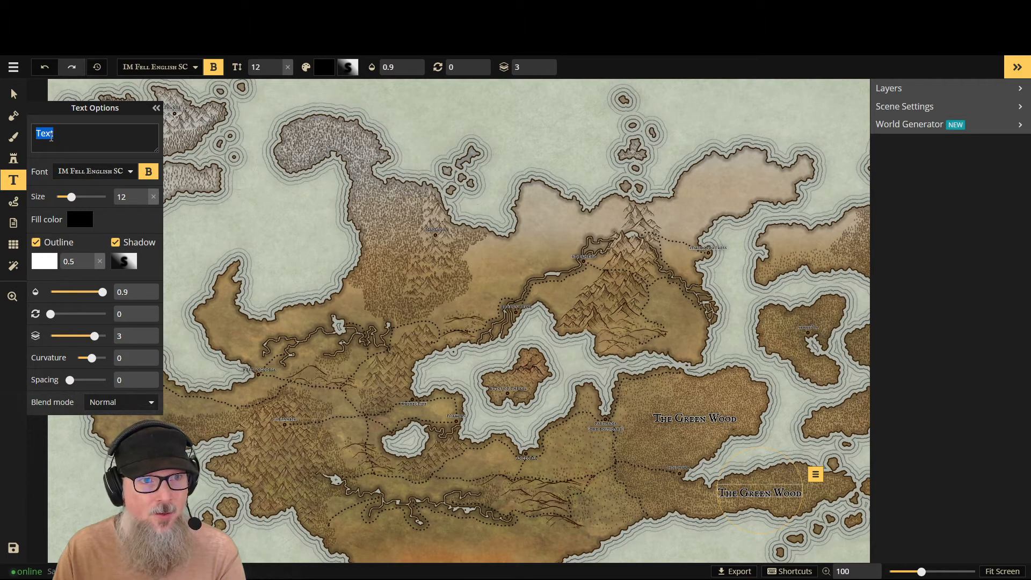
pyautogui.write('The')
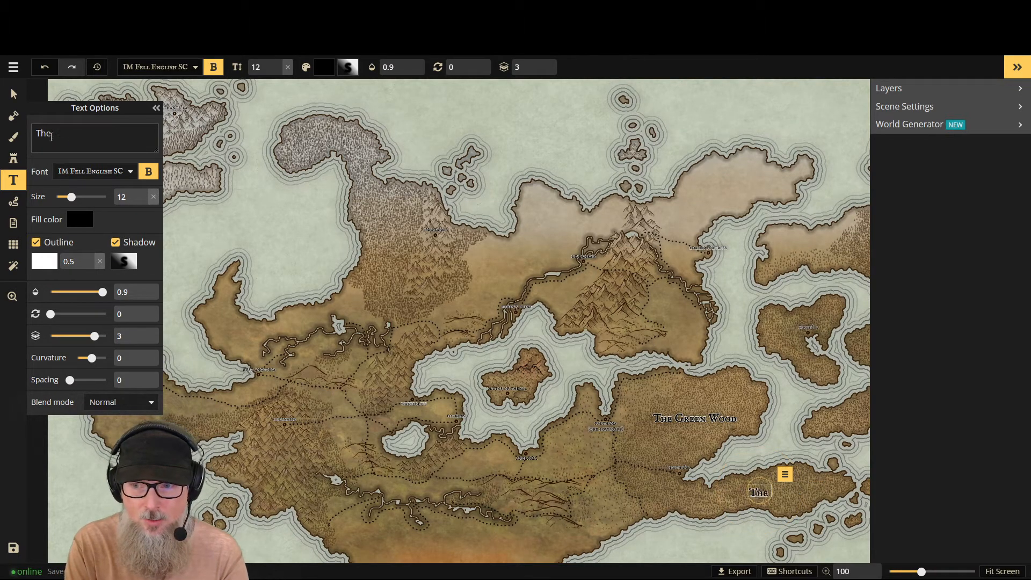
pyautogui.press('BackSpace')
pyautogui.press('BackSpace')
pyautogui.press('BackSpace')
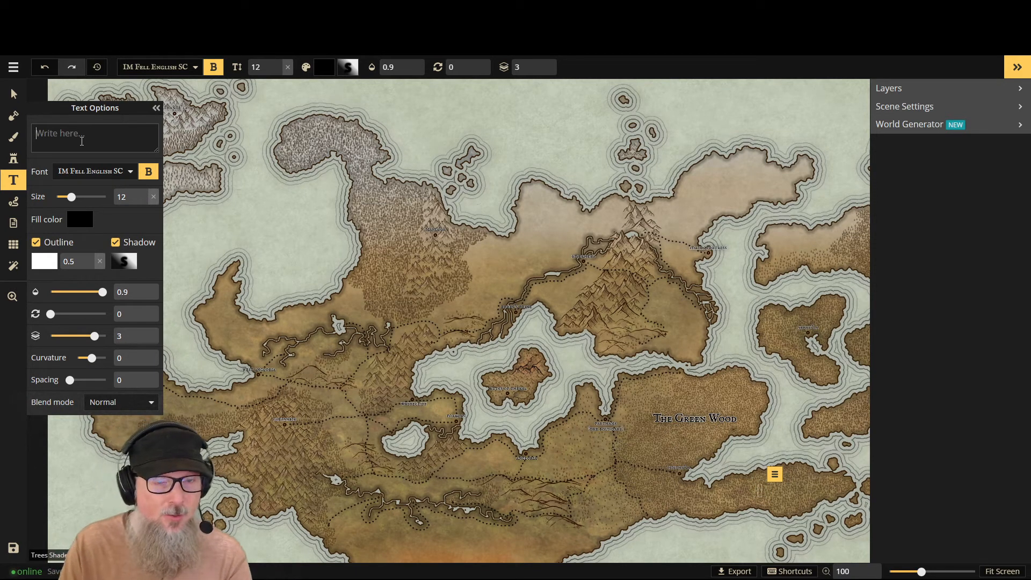
# - Name the southeastern peninsula label "the islia peninsula" in lowercase and shift it slightly up and right along the peninsula
pyautogui.write('the')
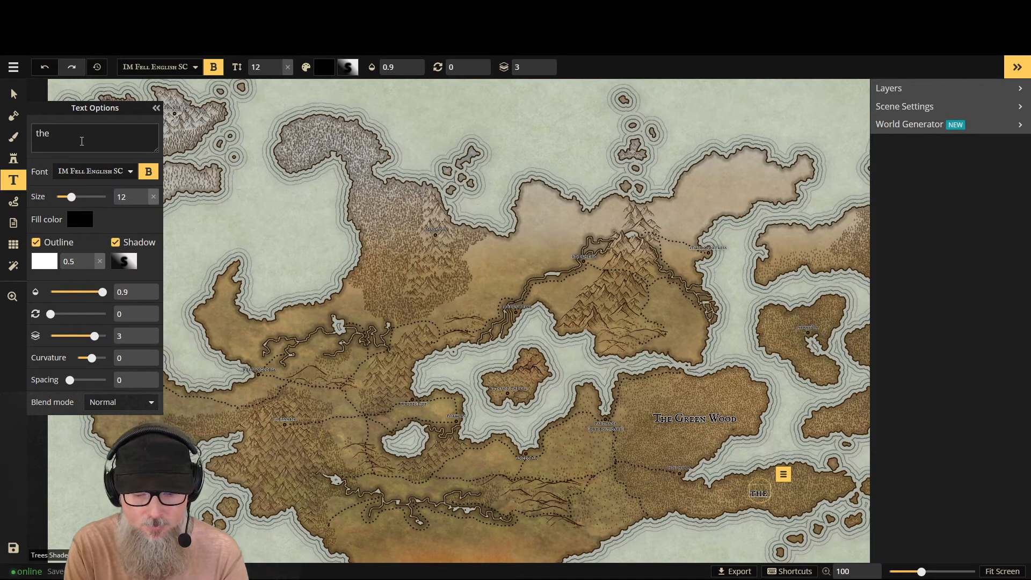
pyautogui.write('I')
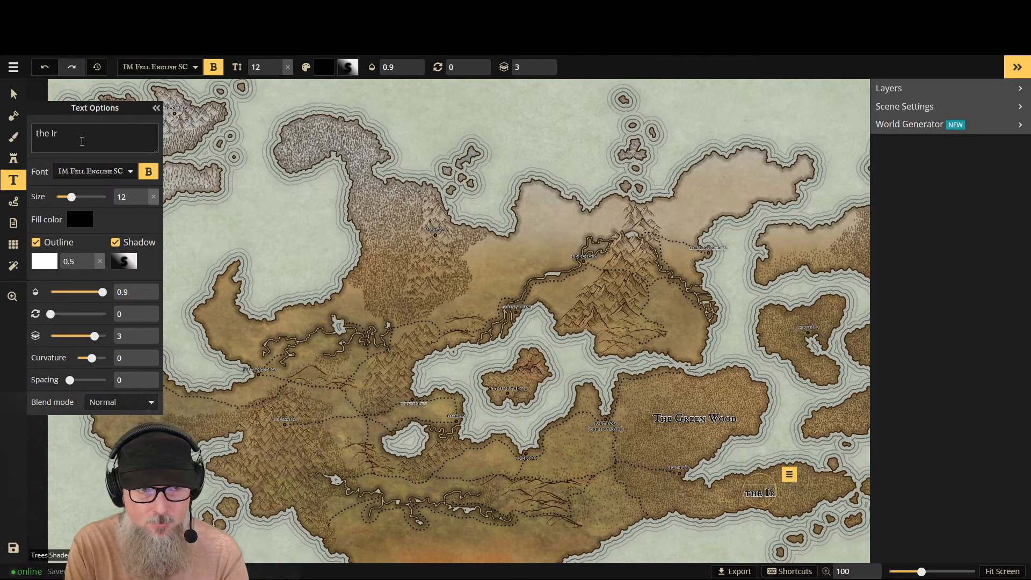
pyautogui.press('BackSpace')
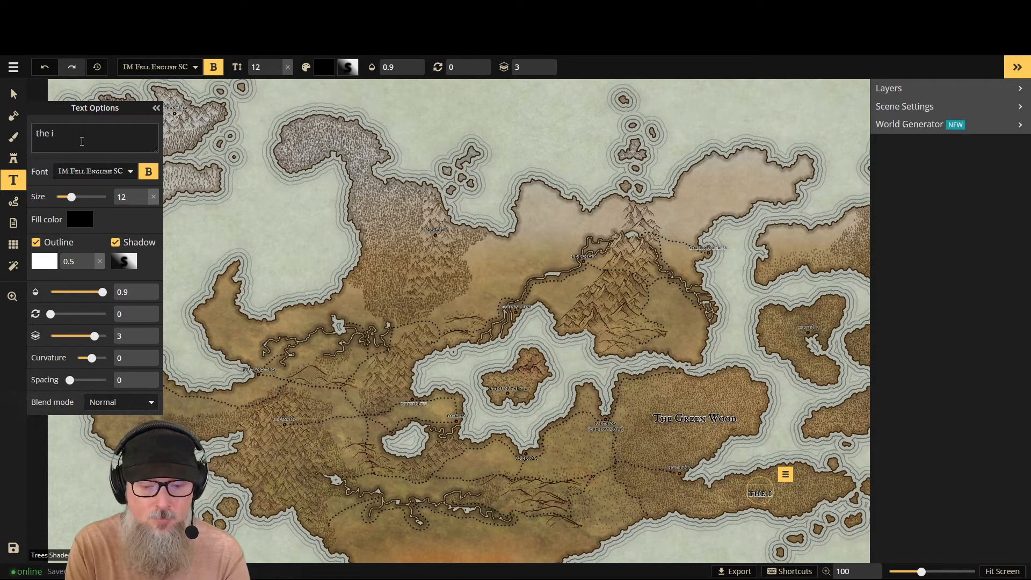
pyautogui.write('is')
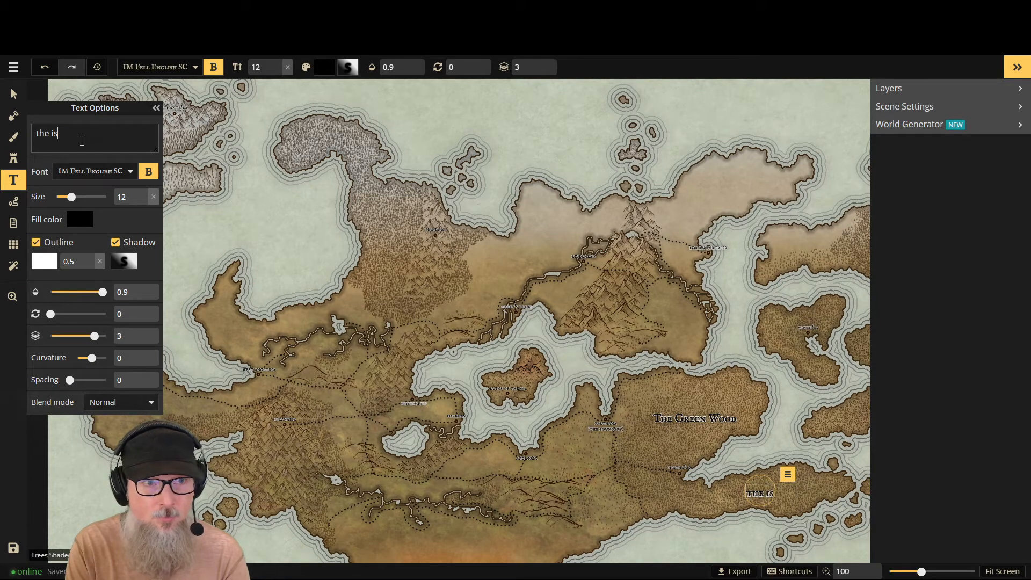
pyautogui.write('l')
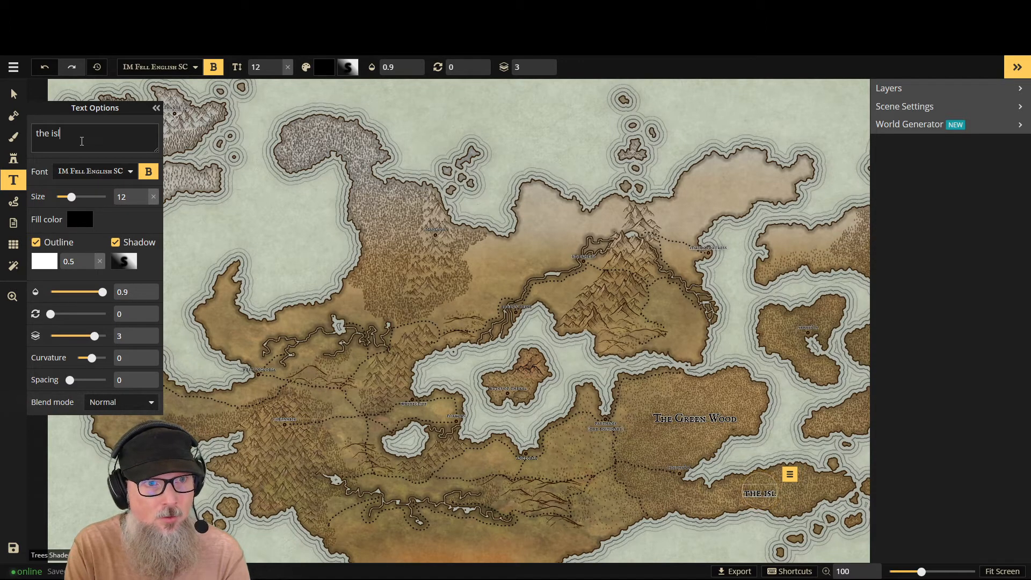
pyautogui.write('ia')
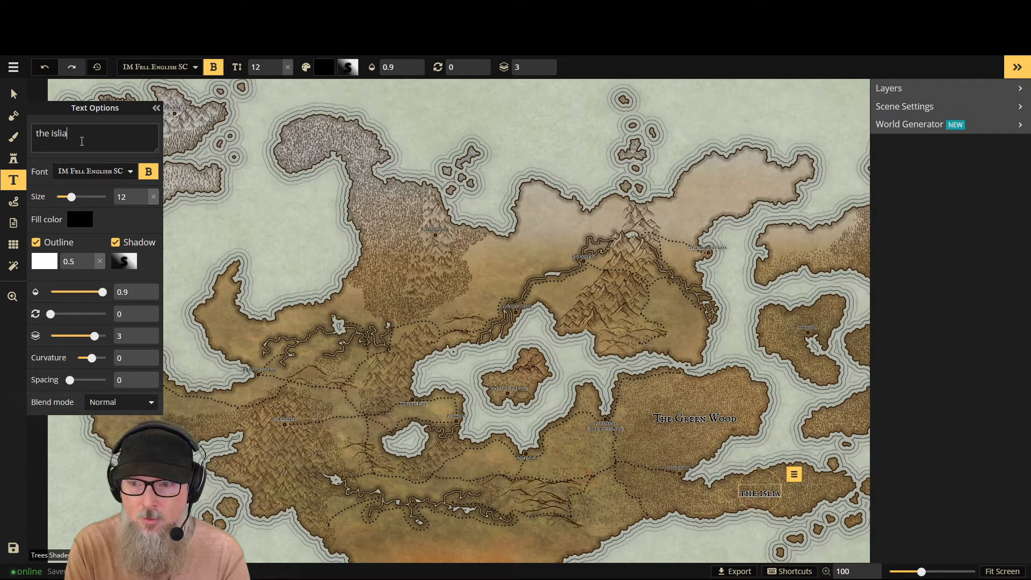
pyautogui.write(' pen')
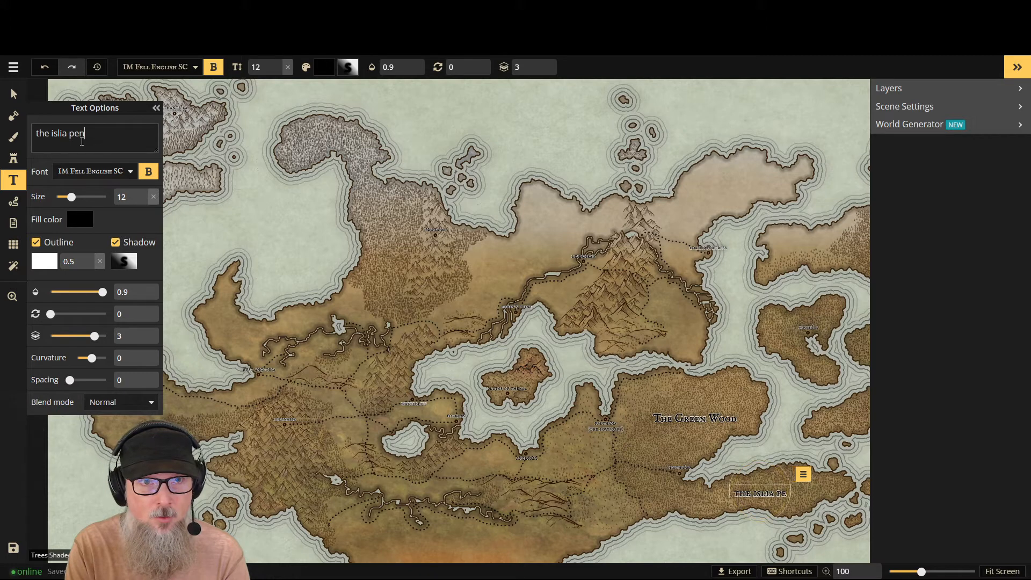
pyautogui.write('insula')
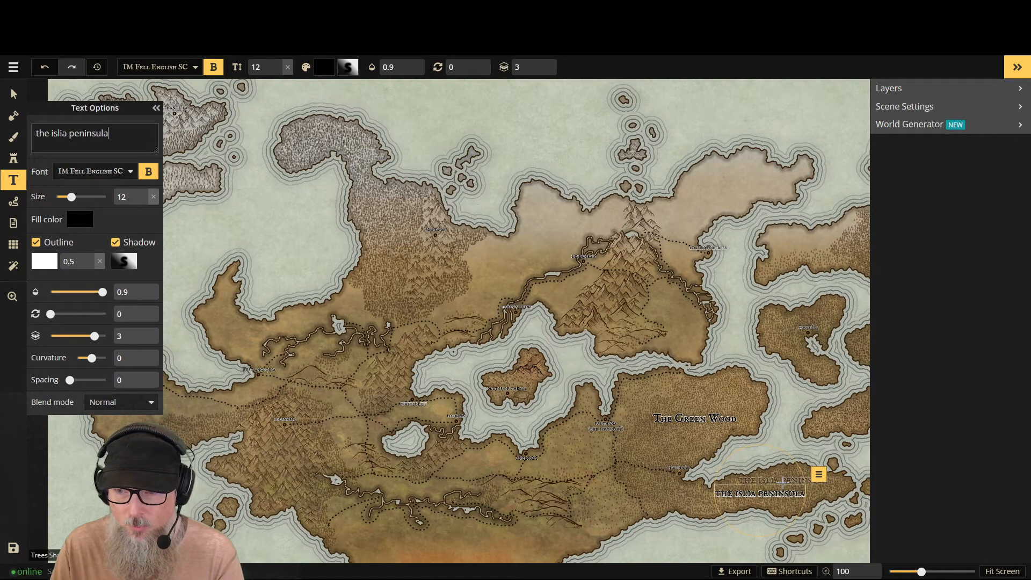
pyautogui.moveTo(777, 485); pyautogui.dragTo(801, 481)
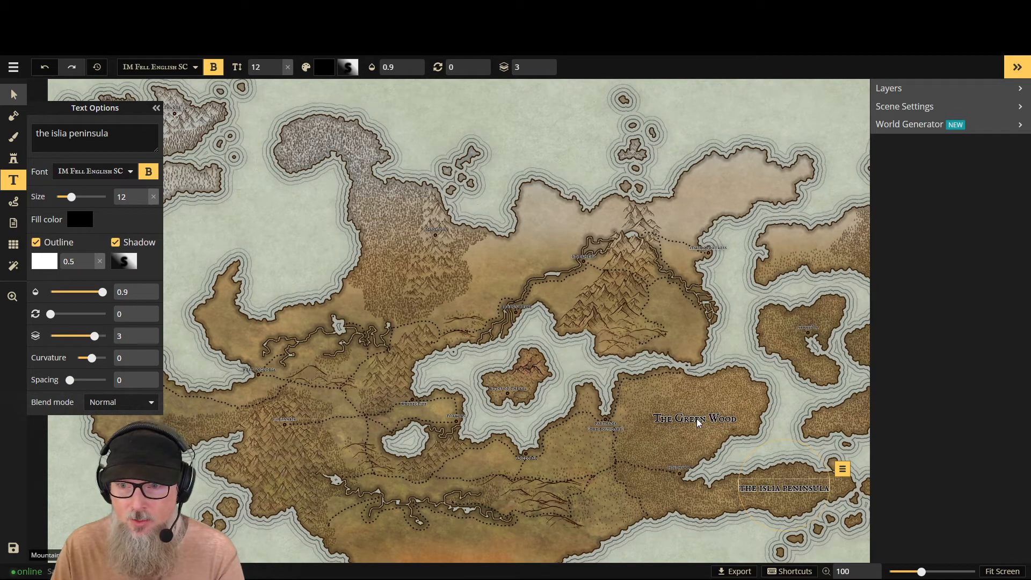
# - Search the map objects for "the green" and select the "The Green Wood" text label
pyautogui.press('v')
pyautogui.click(684, 418)
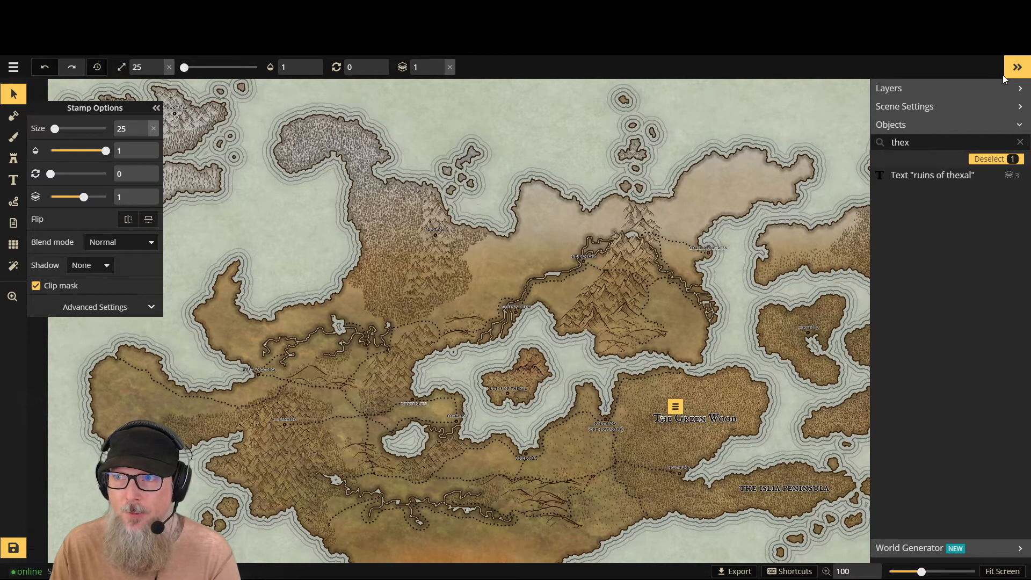
pyautogui.click(1020, 141)
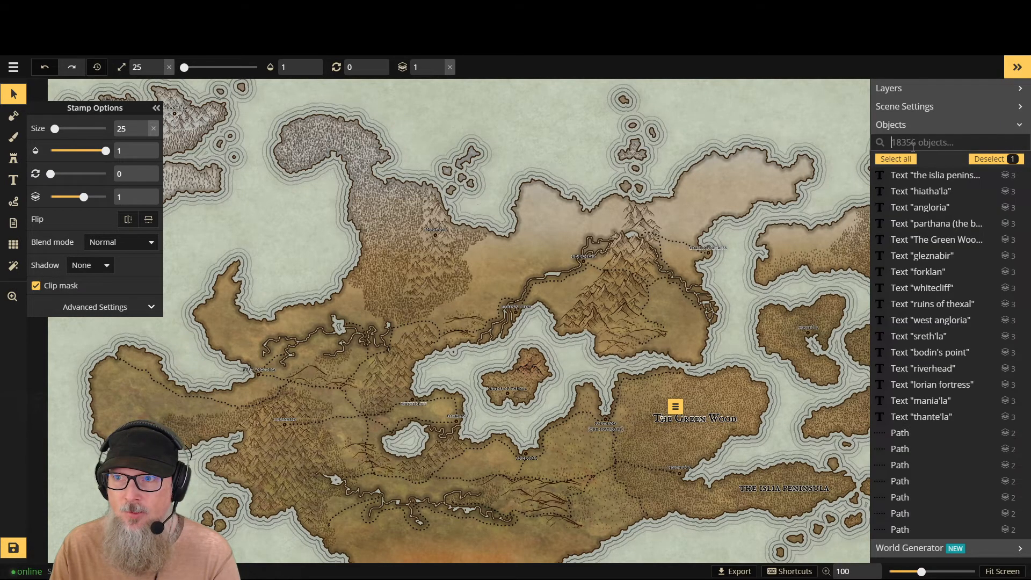
pyautogui.click(913, 143)
pyautogui.write('the green')
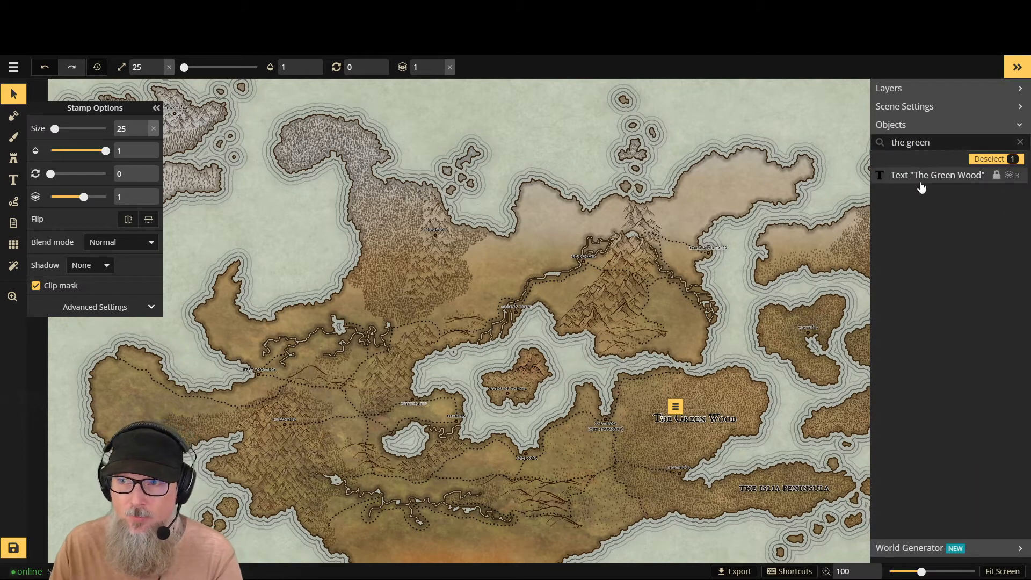
pyautogui.click(921, 183)
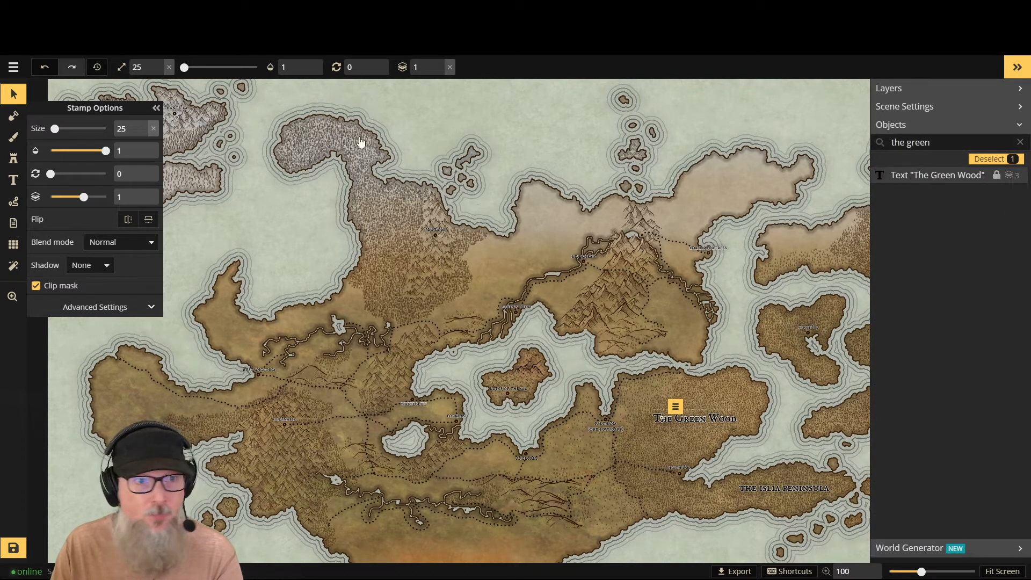
# - Rewrite the eastern forest label in lowercase as "the green wood" and shift it slightly up and left within the forest
pyautogui.tripleClick(59, 129)
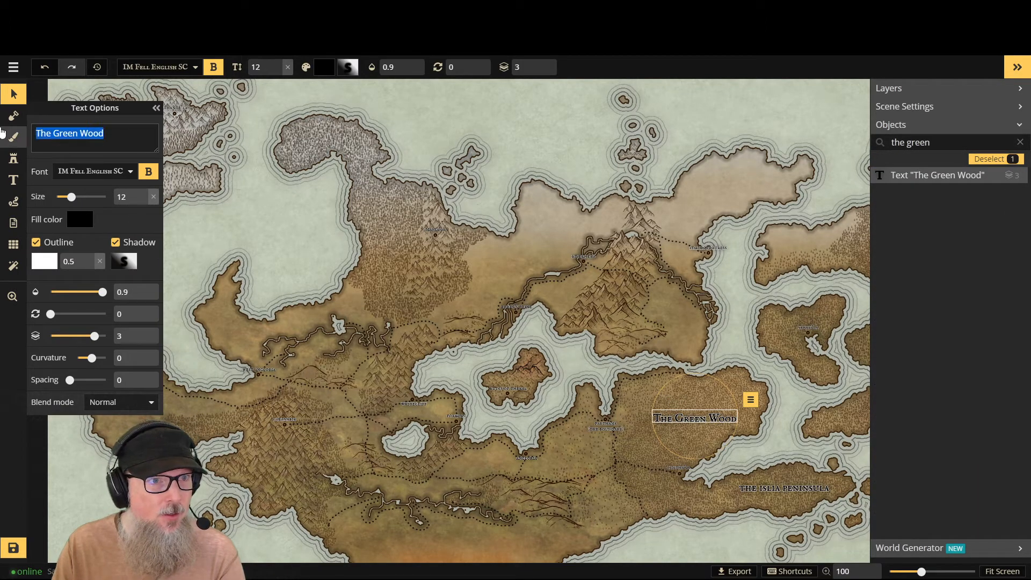
pyautogui.write('The greenwood')
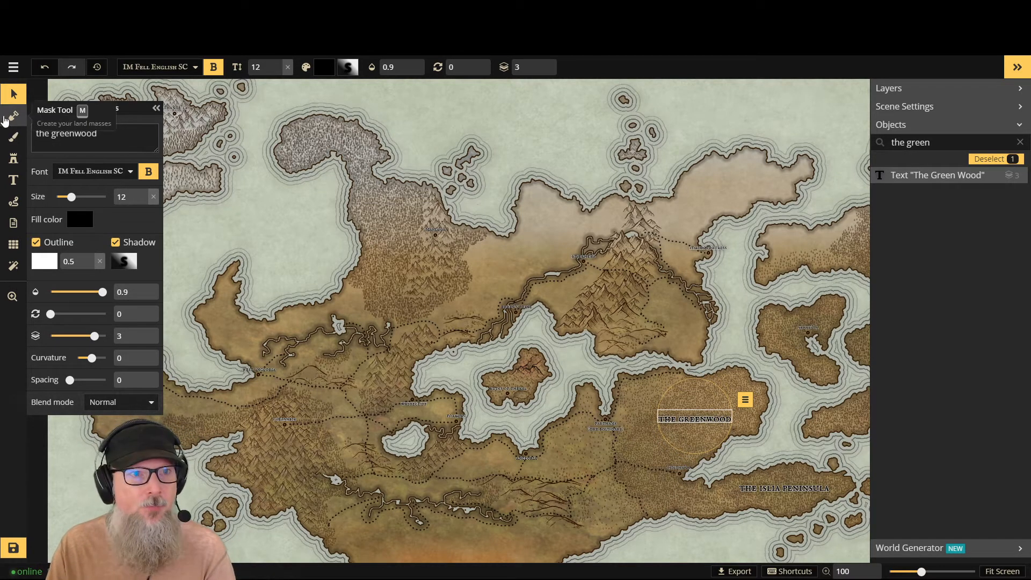
pyautogui.click(74, 132)
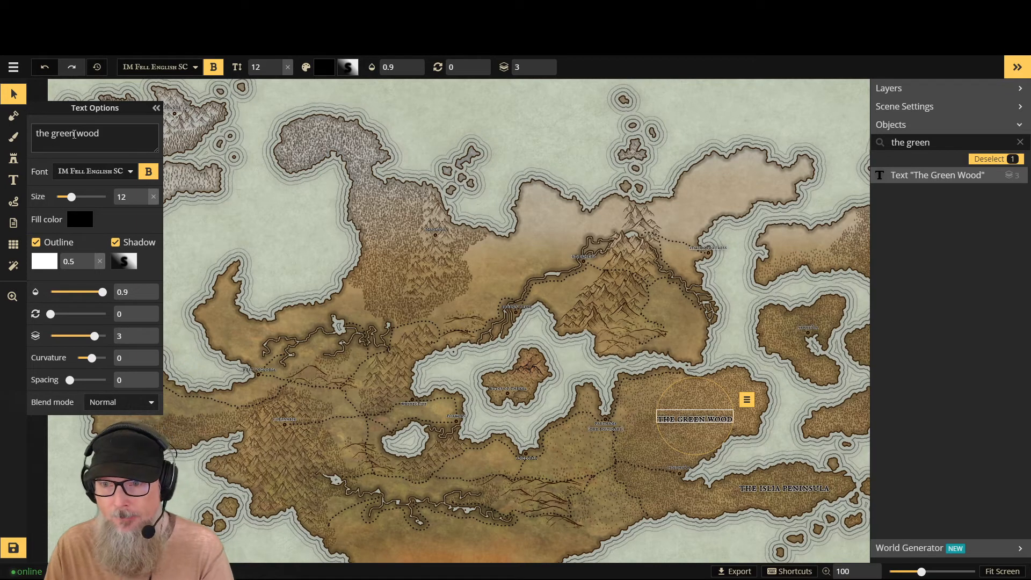
pyautogui.click(16, 95)
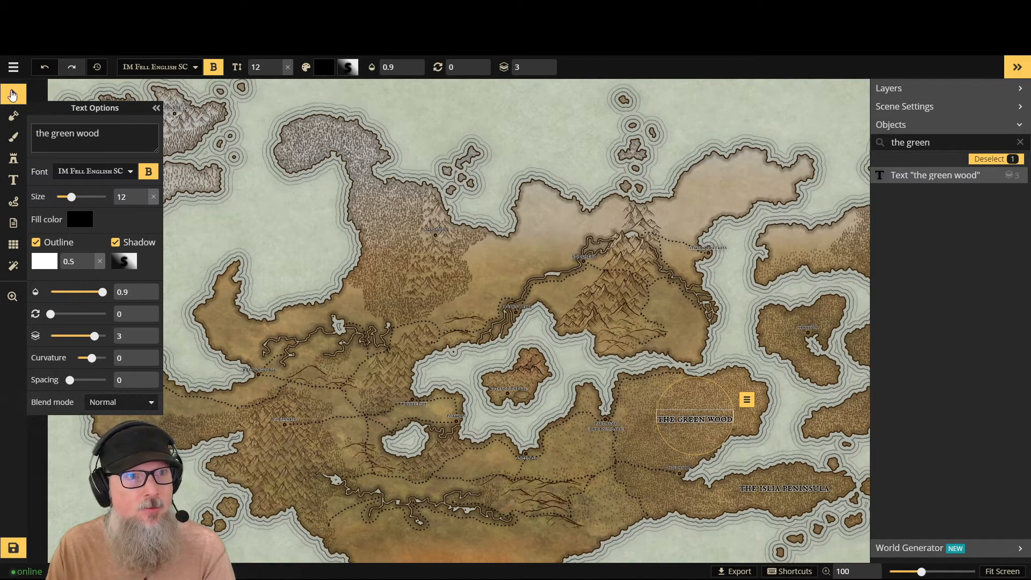
pyautogui.click(690, 414)
pyautogui.moveTo(690, 414); pyautogui.dragTo(686, 409)
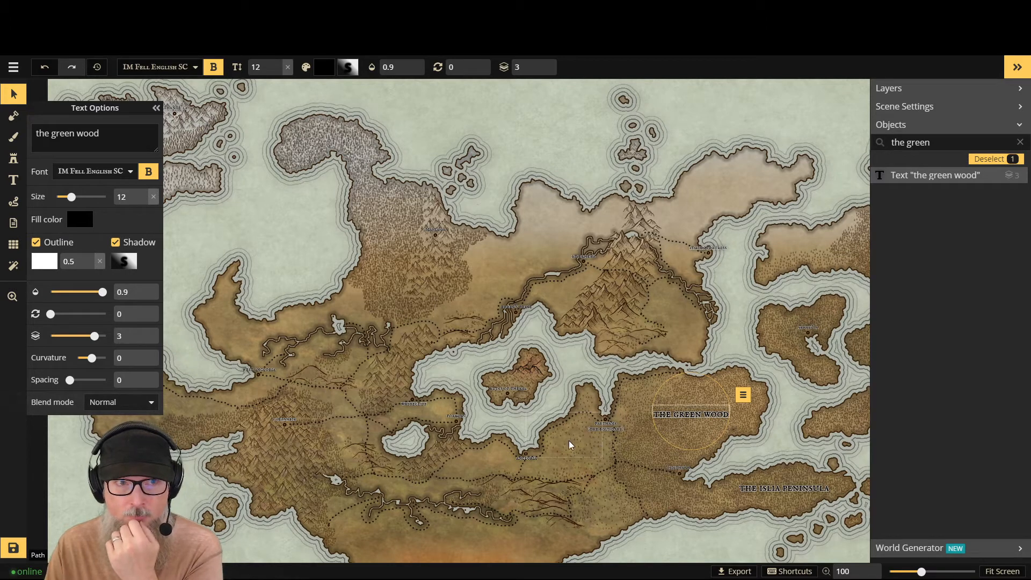
# - Place a new size 12 label on the southern hills, name it "the temurian hills", and shift it slightly up and left
pyautogui.click(7, 183)
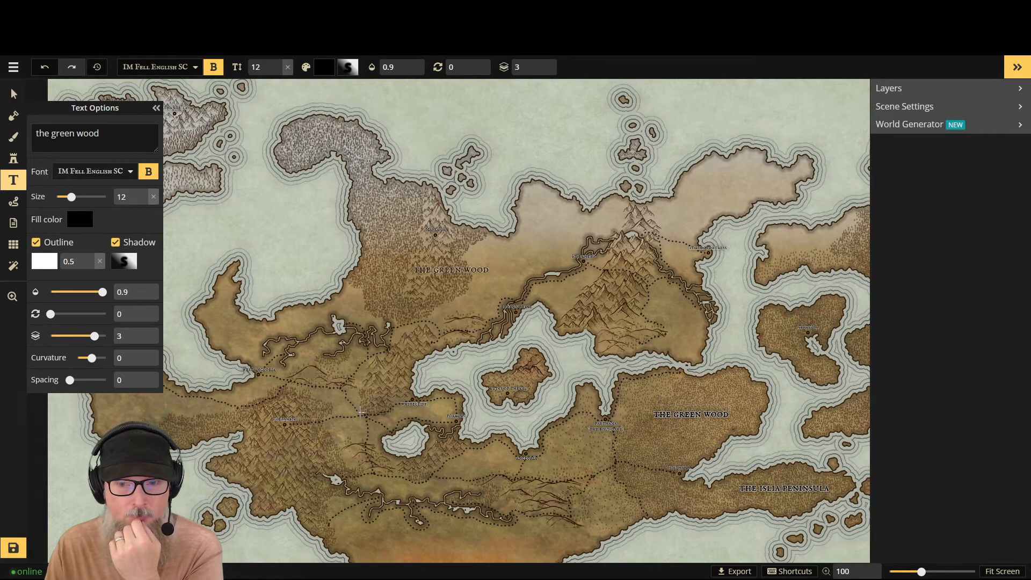
pyautogui.click(541, 501)
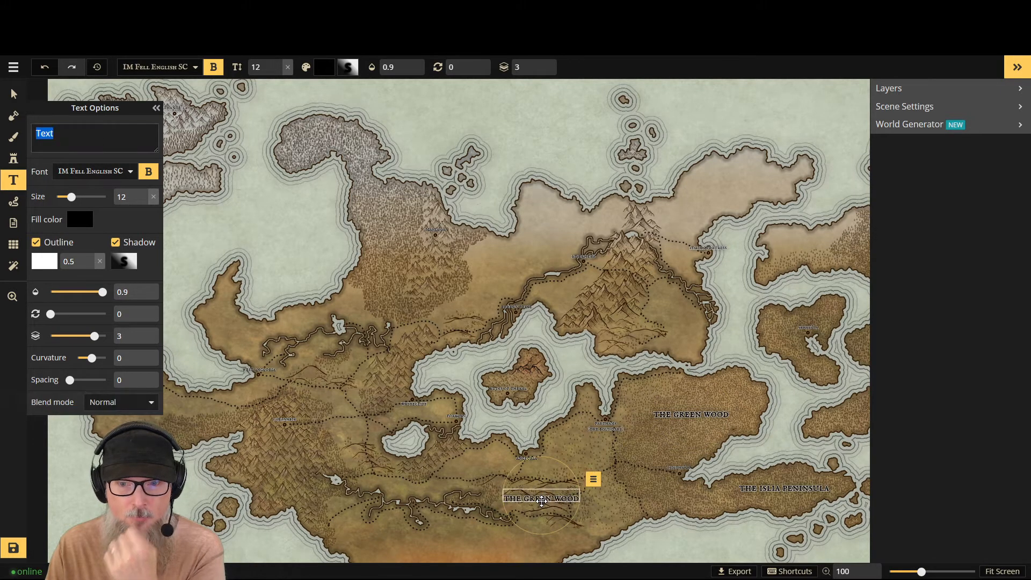
pyautogui.click(62, 138)
pyautogui.press('BackSpace')
pyautogui.press('BackSpace')
pyautogui.press('BackSpace')
pyautogui.press('BackSpace')
pyautogui.write('t')
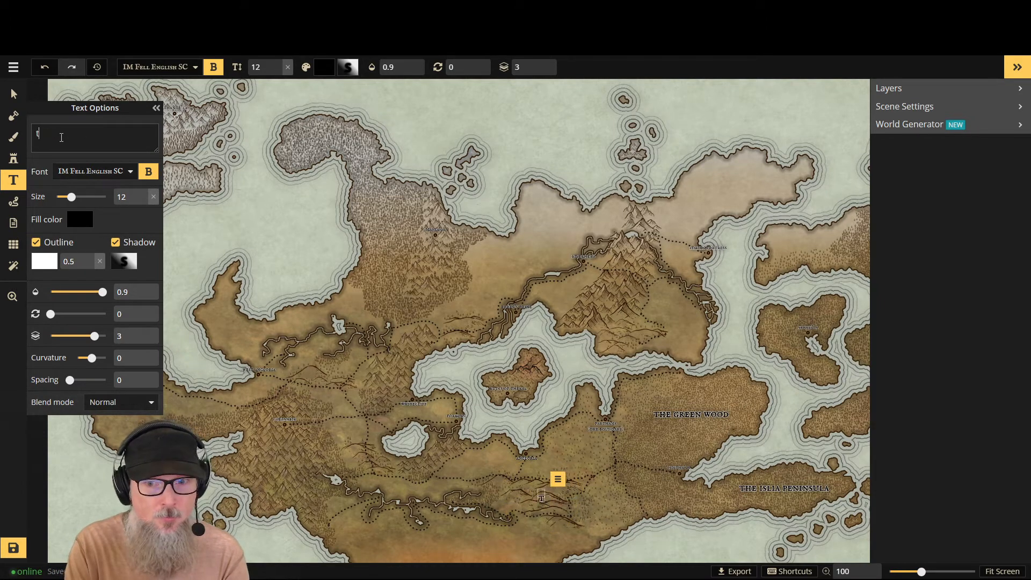
pyautogui.write('he t')
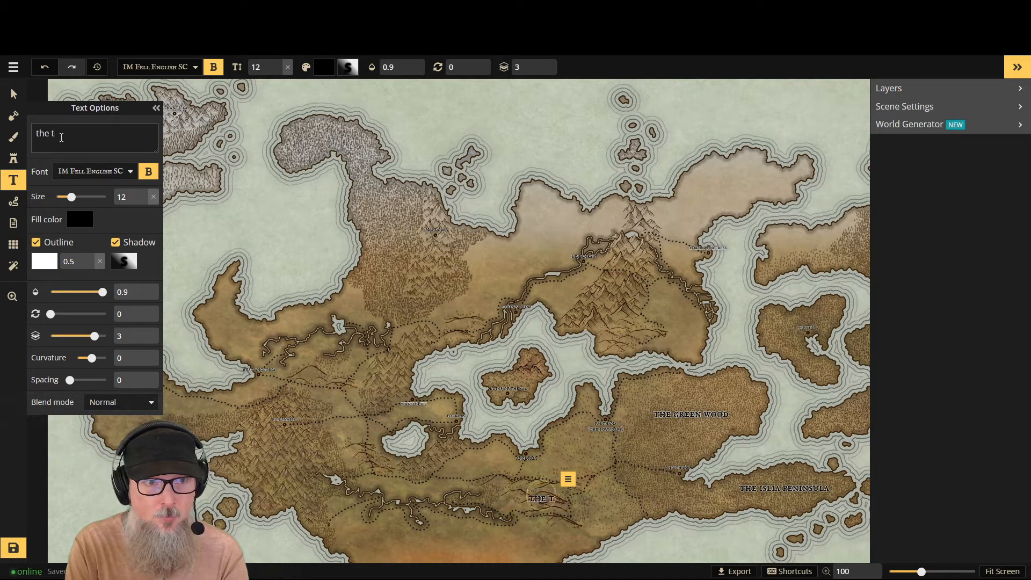
pyautogui.write('em')
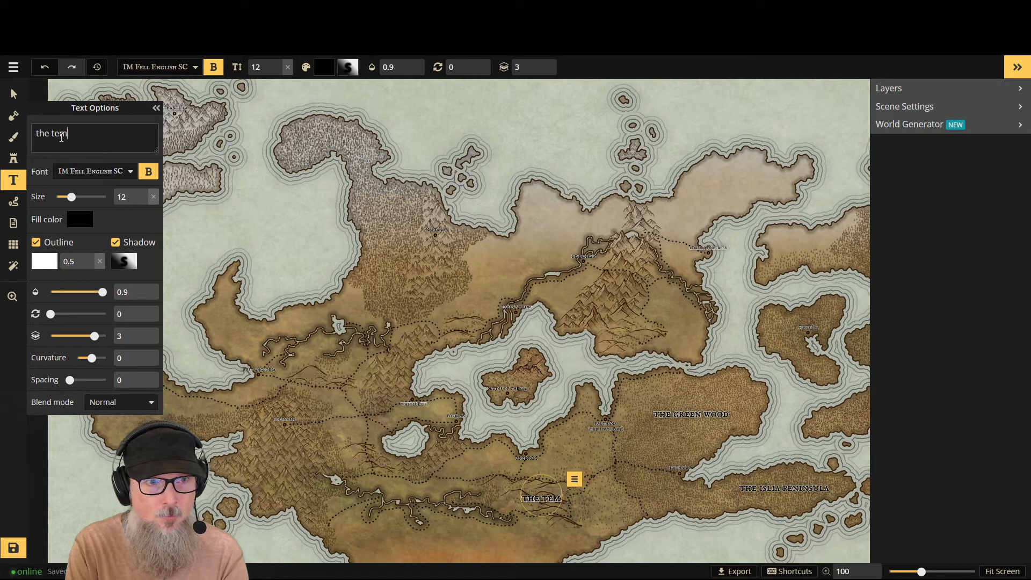
pyautogui.write('urian h')
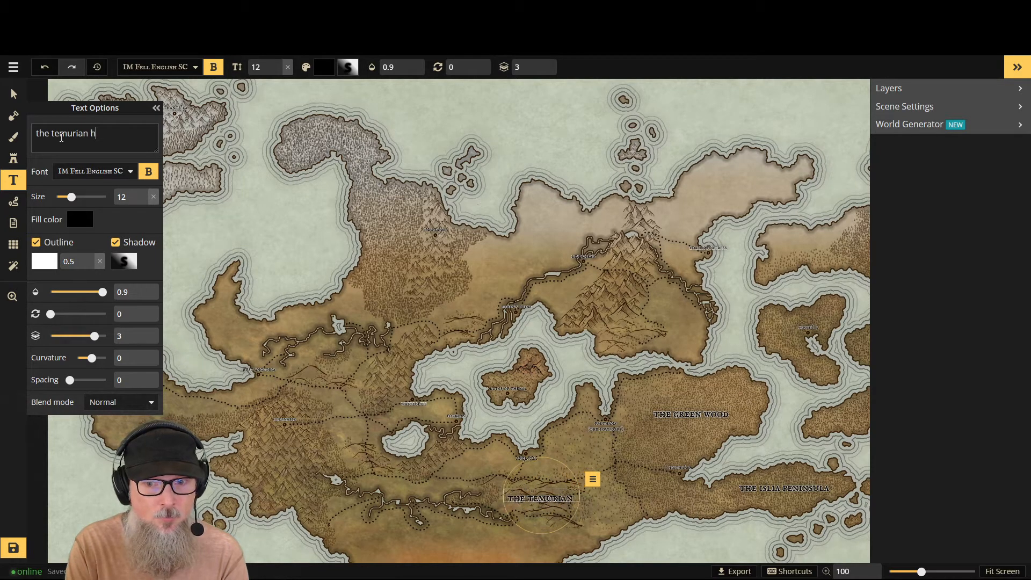
pyautogui.write('ills')
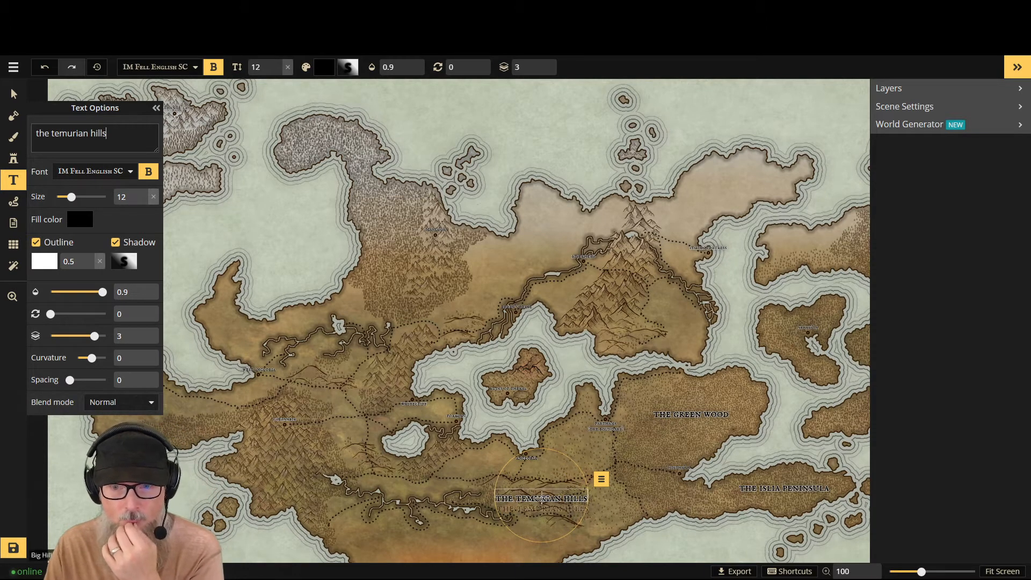
pyautogui.click(540, 487)
pyautogui.moveTo(540, 487); pyautogui.dragTo(538, 488)
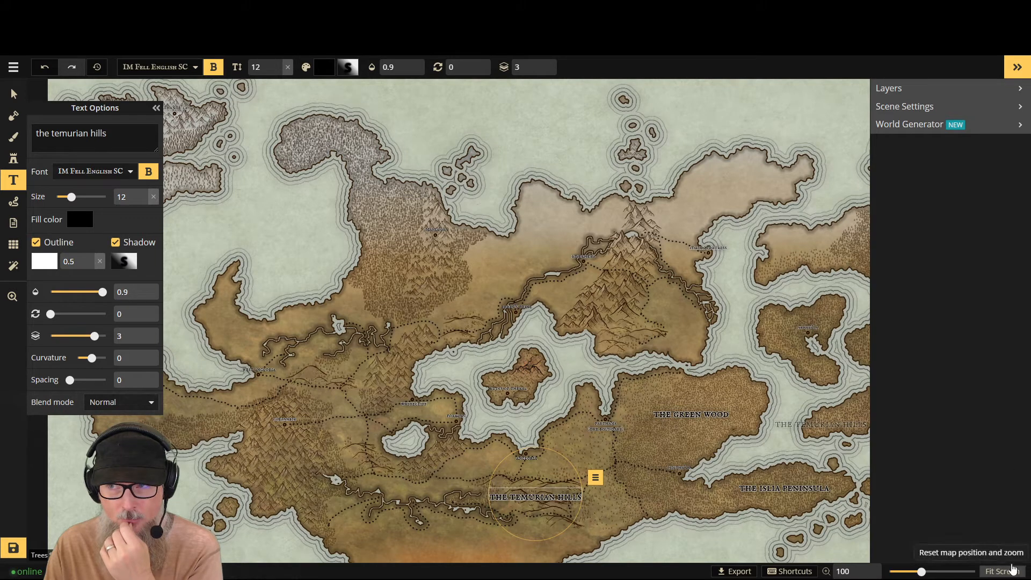
# - Place a new size 12 label across the two neighbouring eastern islands and name it "the twin isles"
pyautogui.click(1023, 63)
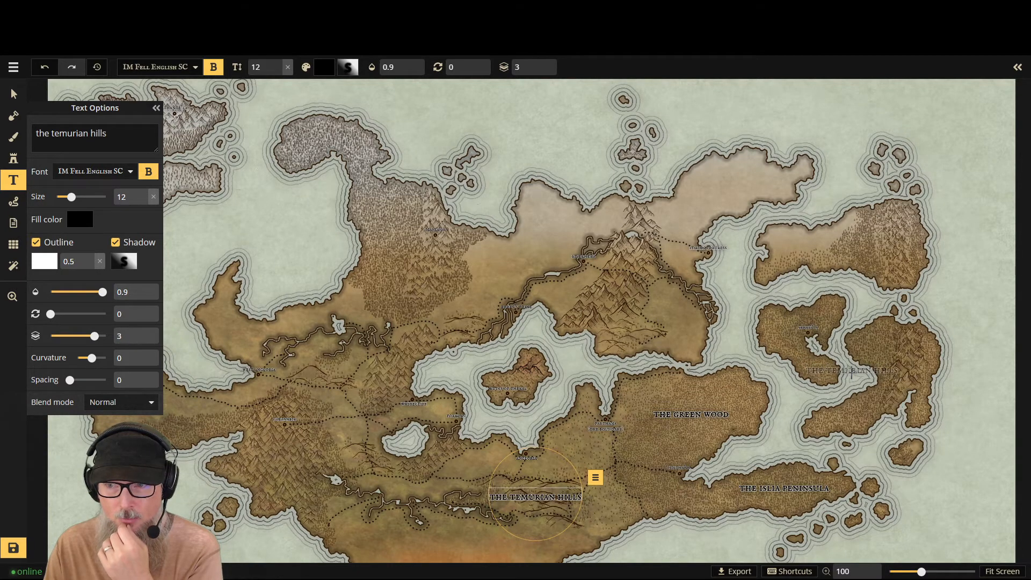
pyautogui.click(536, 497)
pyautogui.click(1018, 67)
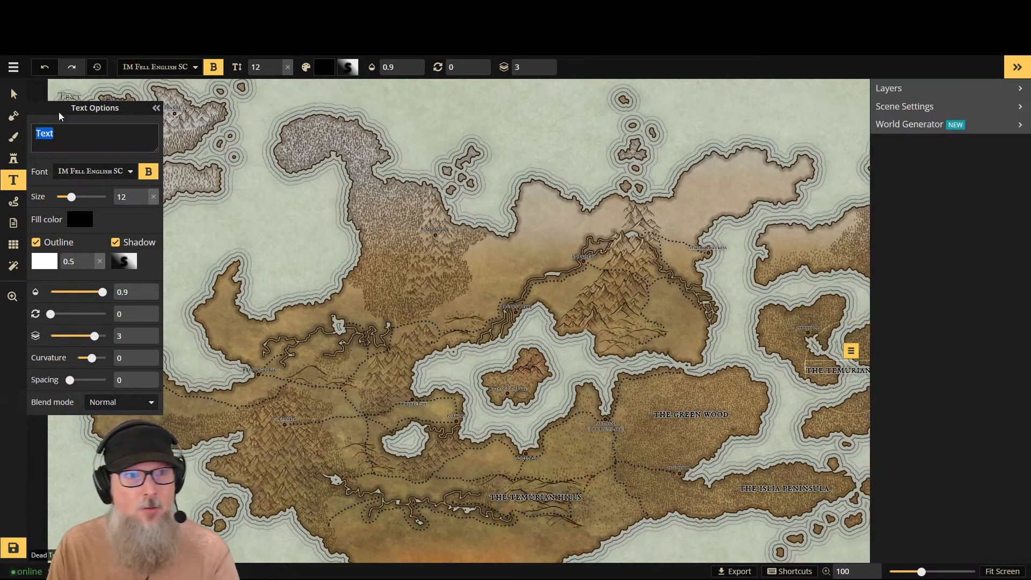
pyautogui.click(1023, 70)
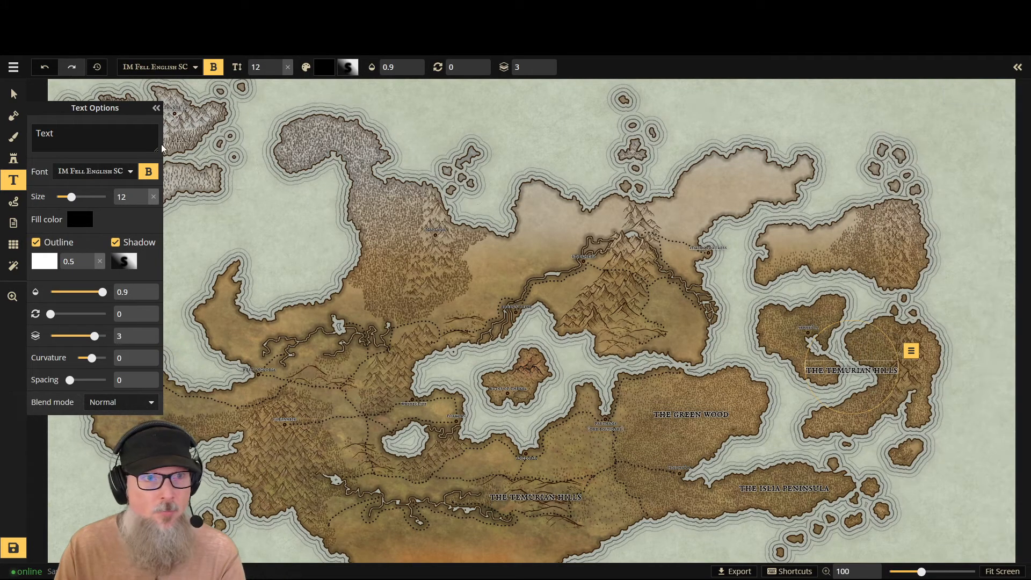
pyautogui.doubleClick(42, 134)
pyautogui.write('the')
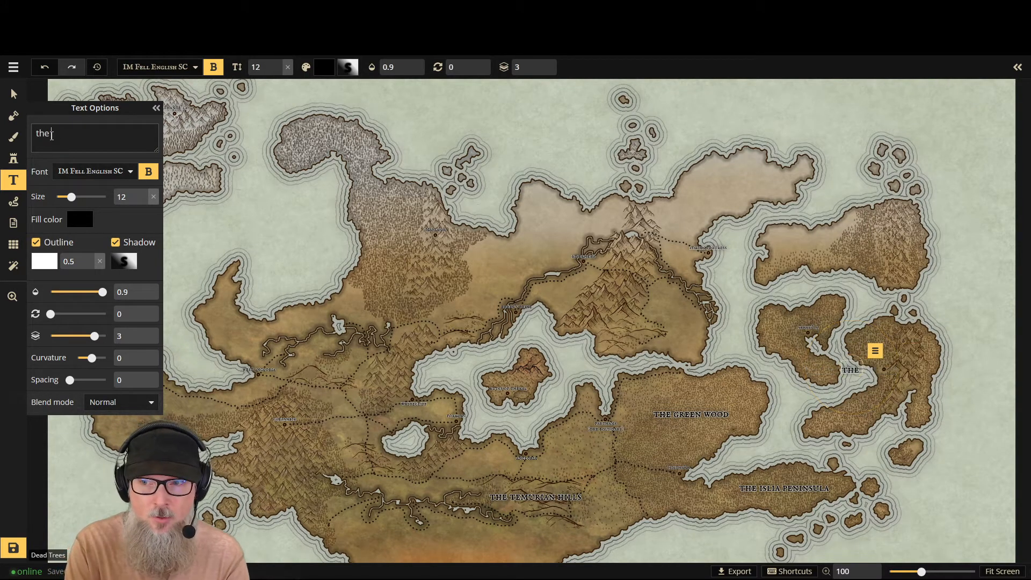
pyautogui.write(' twin ')
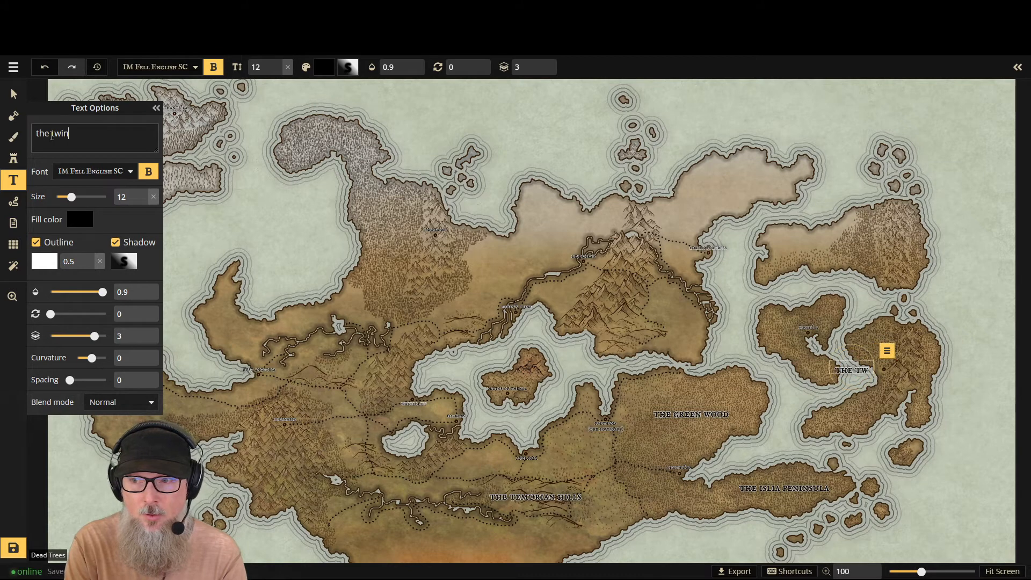
pyautogui.write('isle')
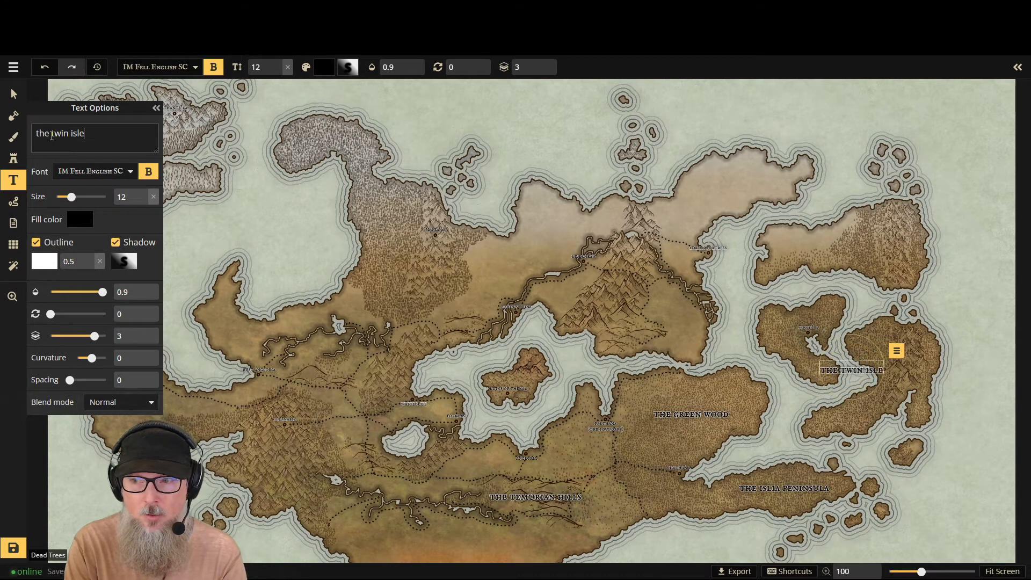
pyautogui.write('s')
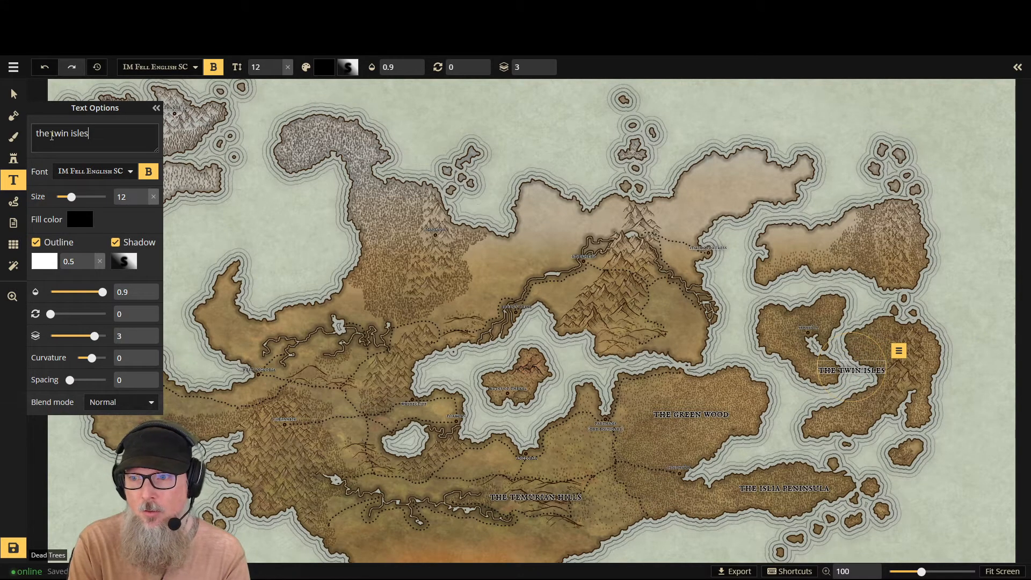
# - Change the eastern islands label to read "the twin islands"
pyautogui.press('BackSpace')
pyautogui.press('BackSpace')
pyautogui.write('an')
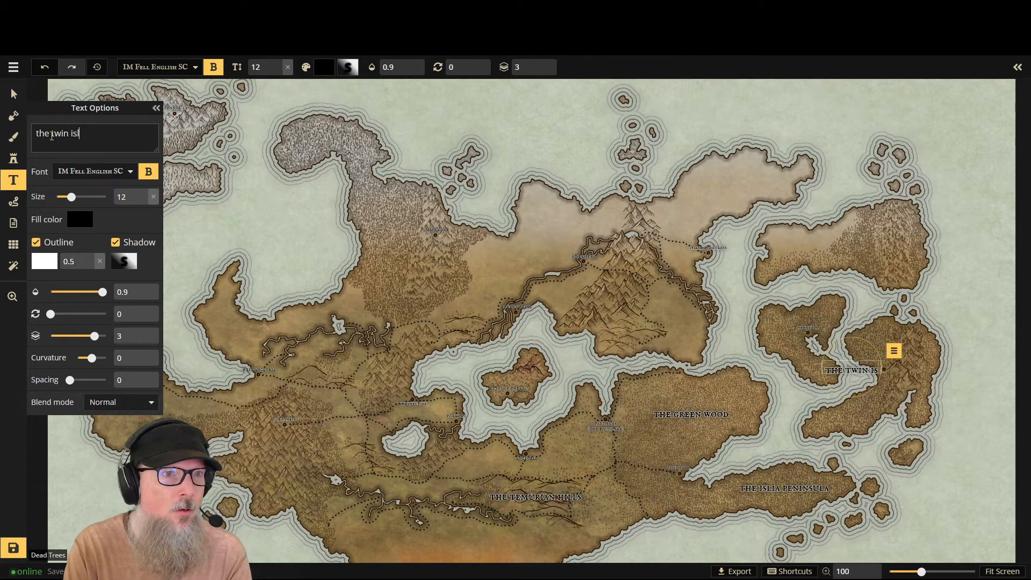
pyautogui.write('ds')
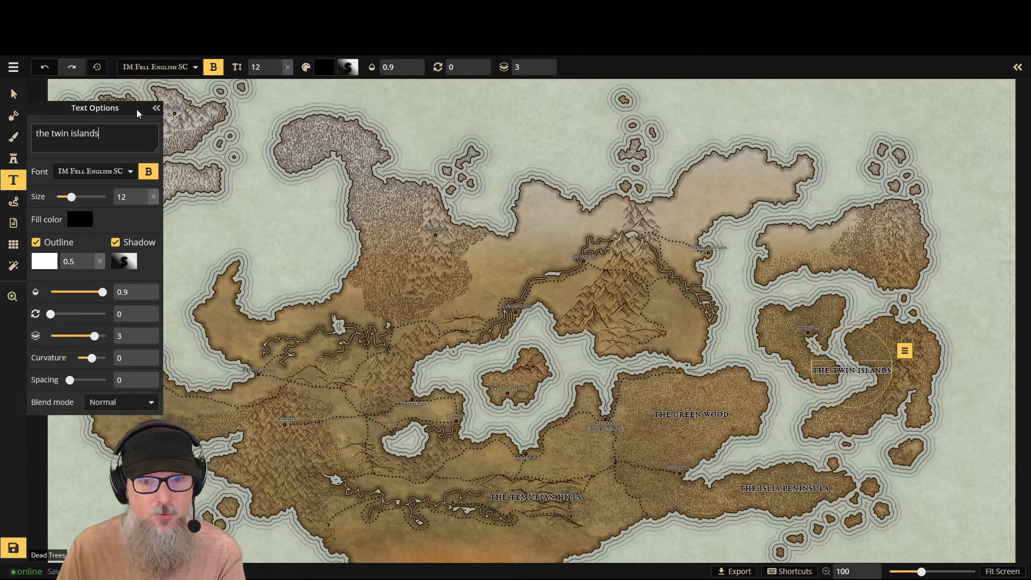
# - Place a new size 12 label on the southwestern mountain range and enter "the mathian" as its text
pyautogui.click(279, 461)
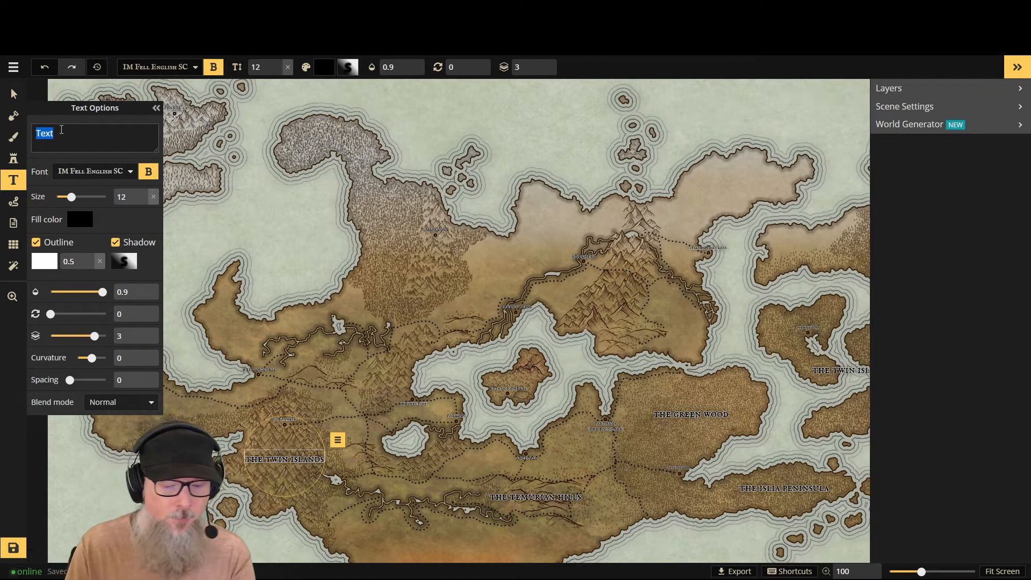
pyautogui.write('the')
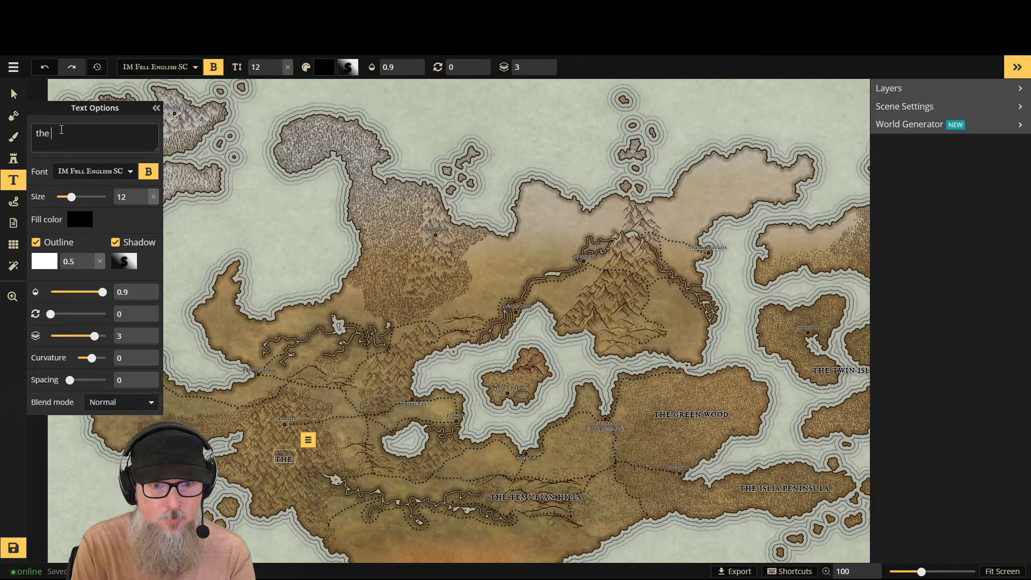
pyautogui.write(' m')
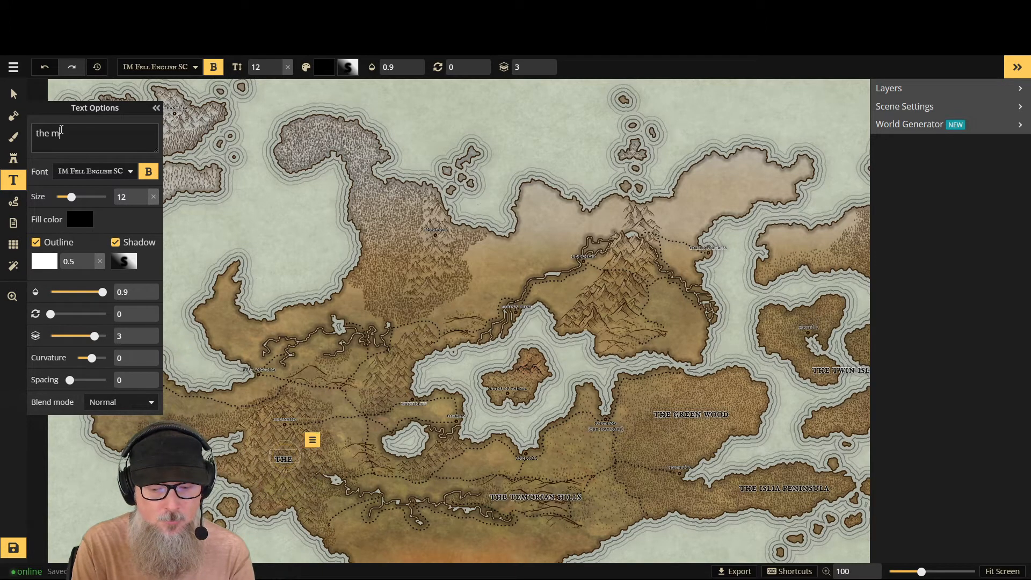
pyautogui.write('at')
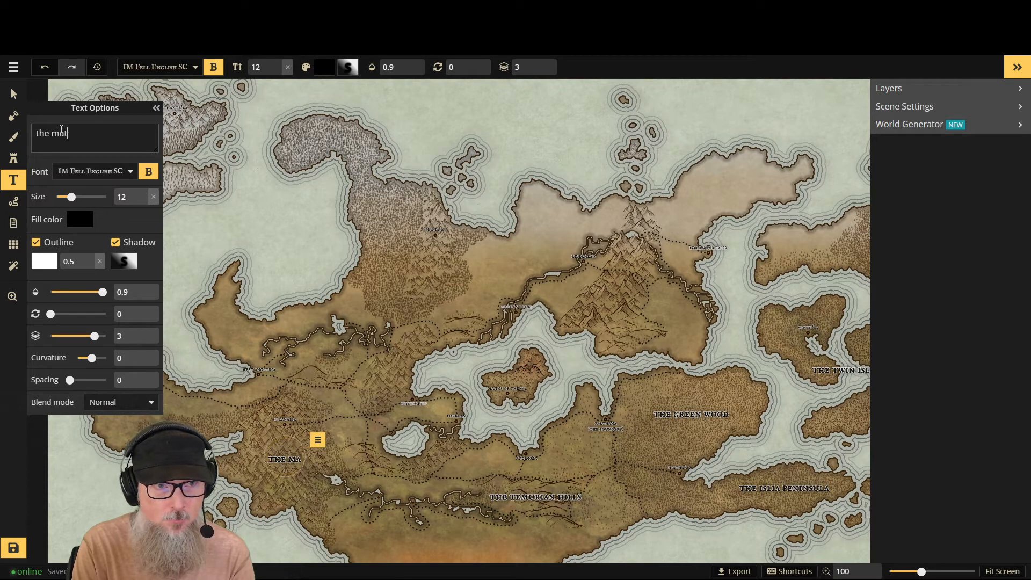
pyautogui.write('hian')
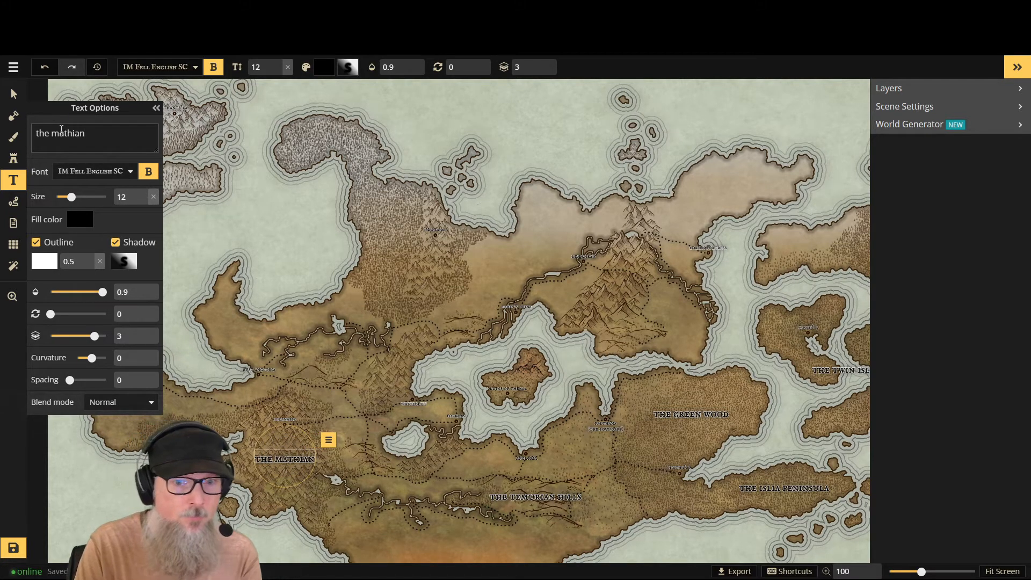
# - Change the southwestern mountain range label to read "the nilrinhain mountains" and shift it slightly down and to the west
pyautogui.press('BackSpace')
pyautogui.press('BackSpace')
pyautogui.press('BackSpace')
pyautogui.press('BackSpace')
pyautogui.press('BackSpace')
pyautogui.press('BackSpace')
pyautogui.press('BackSpace')
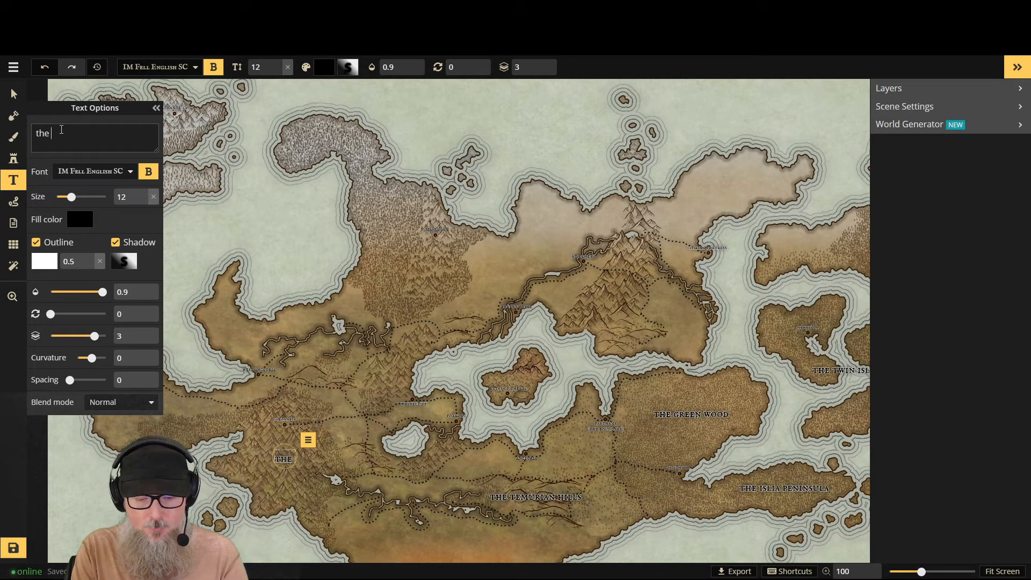
pyautogui.write('n')
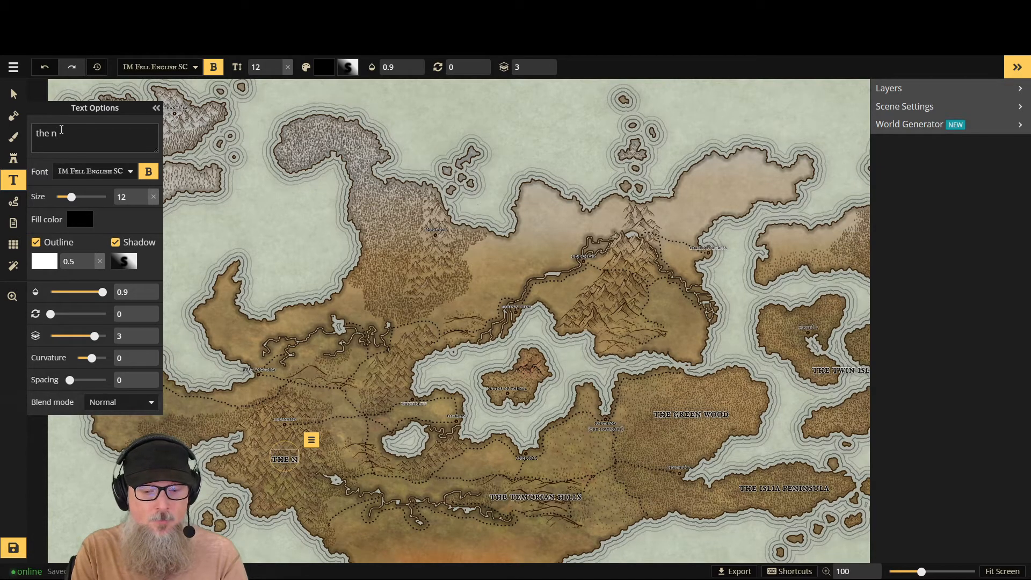
pyautogui.write('il')
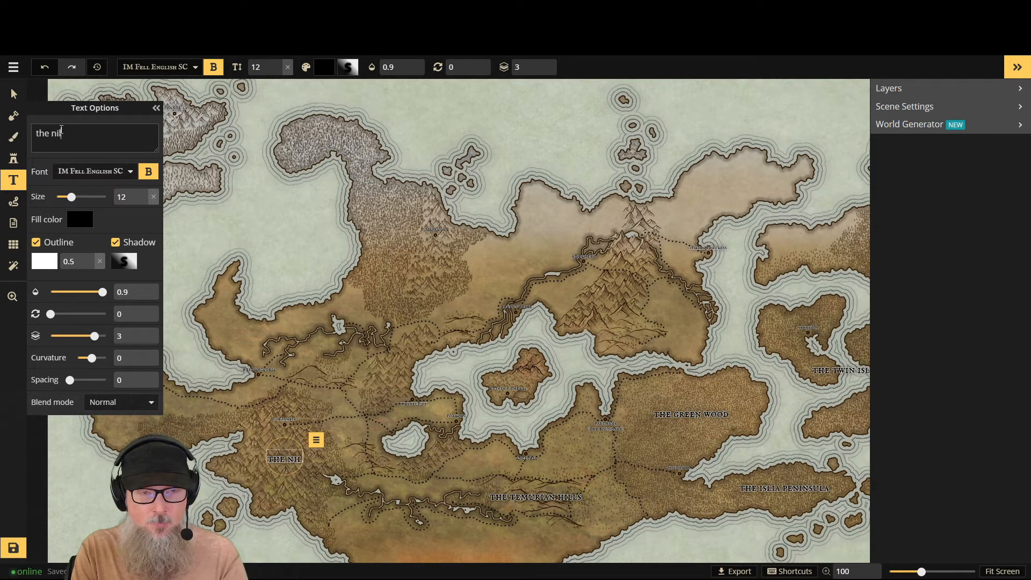
pyautogui.write('r')
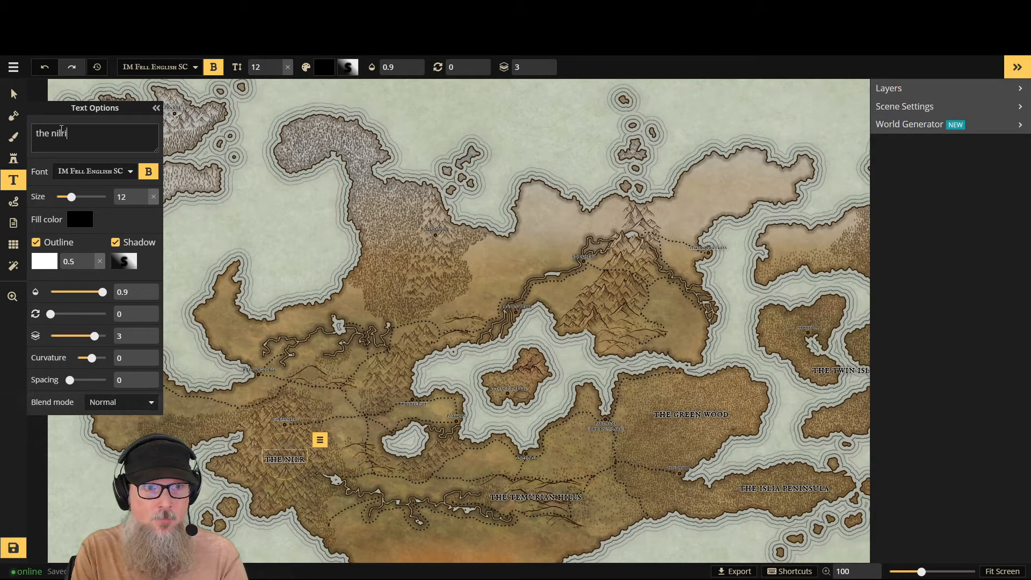
pyautogui.write('inhai')
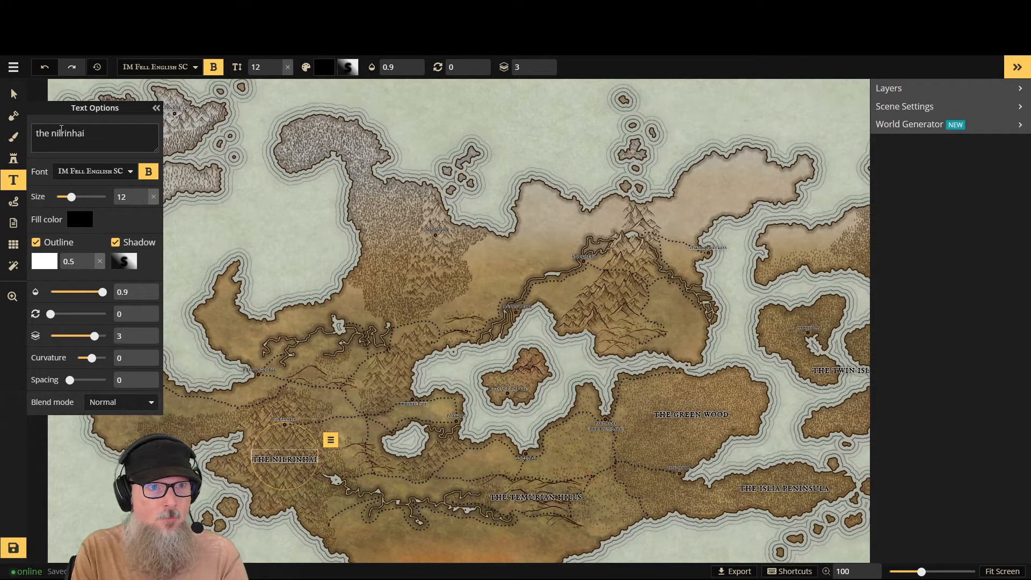
pyautogui.write('m m')
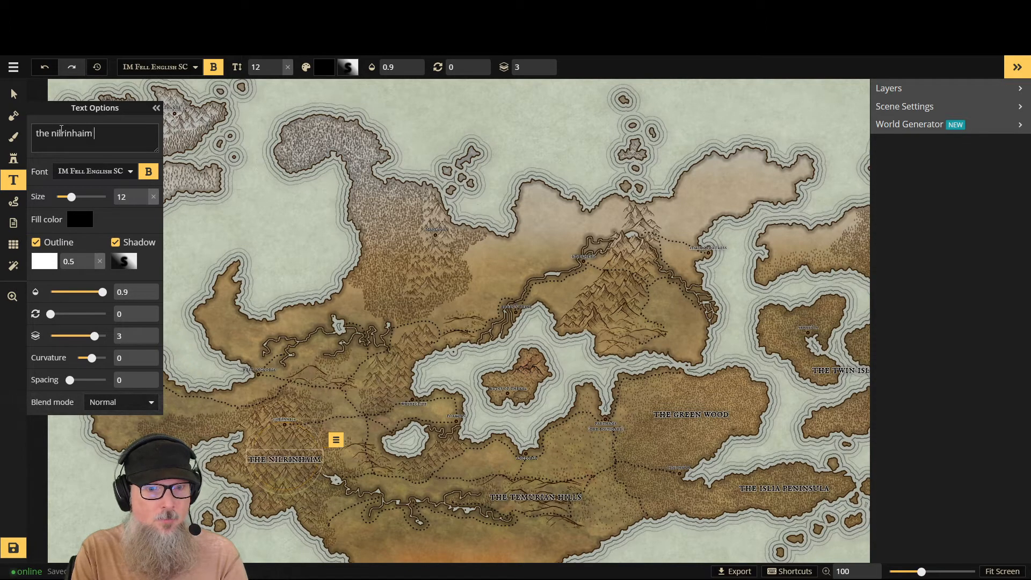
pyautogui.press('BackSpace')
pyautogui.press('BackSpace')
pyautogui.press('BackSpace')
pyautogui.write('n m')
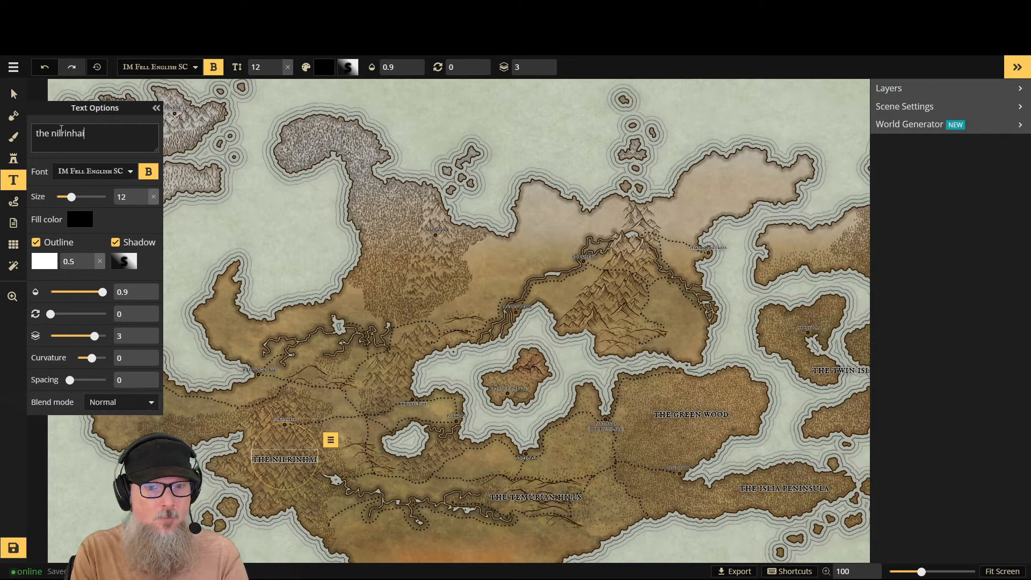
pyautogui.write('ountains')
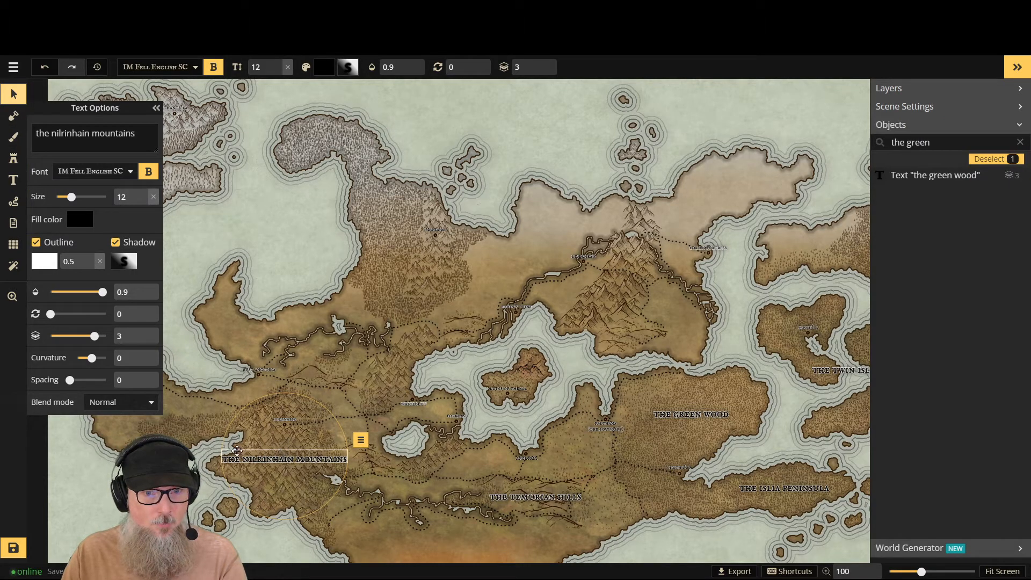
pyautogui.moveTo(237, 451); pyautogui.dragTo(228, 458)
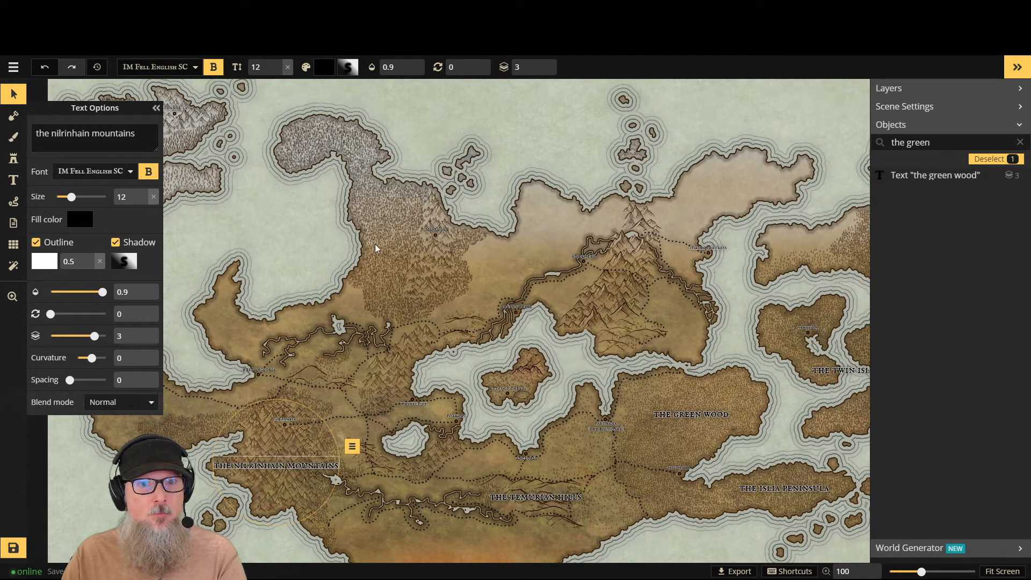
# - Place a new size 12 label on the large northwestern forest, name it "the dark wood", and move it north within the trees
pyautogui.click(13, 180)
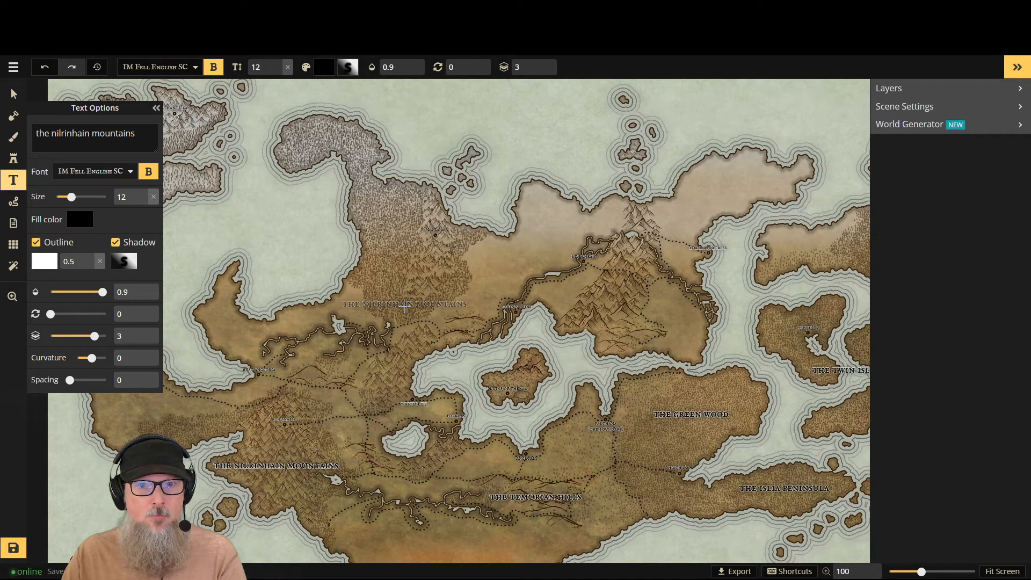
pyautogui.click(405, 305)
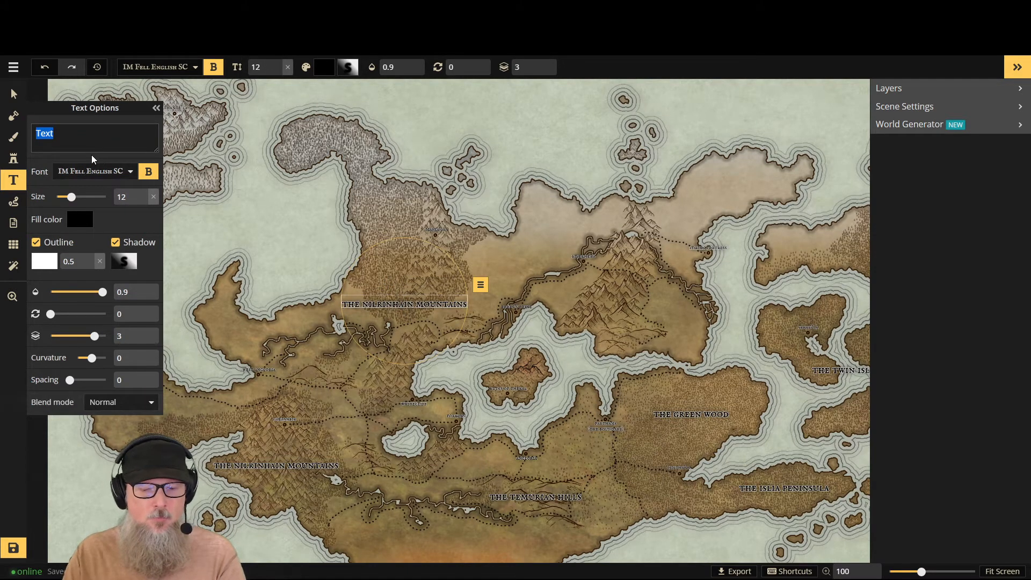
pyautogui.write('The Cl')
pyautogui.press('BackSpace')
pyautogui.press('BackSpace')
pyautogui.press('BackSpace')
pyautogui.press('BackSpace')
pyautogui.press('BackSpace')
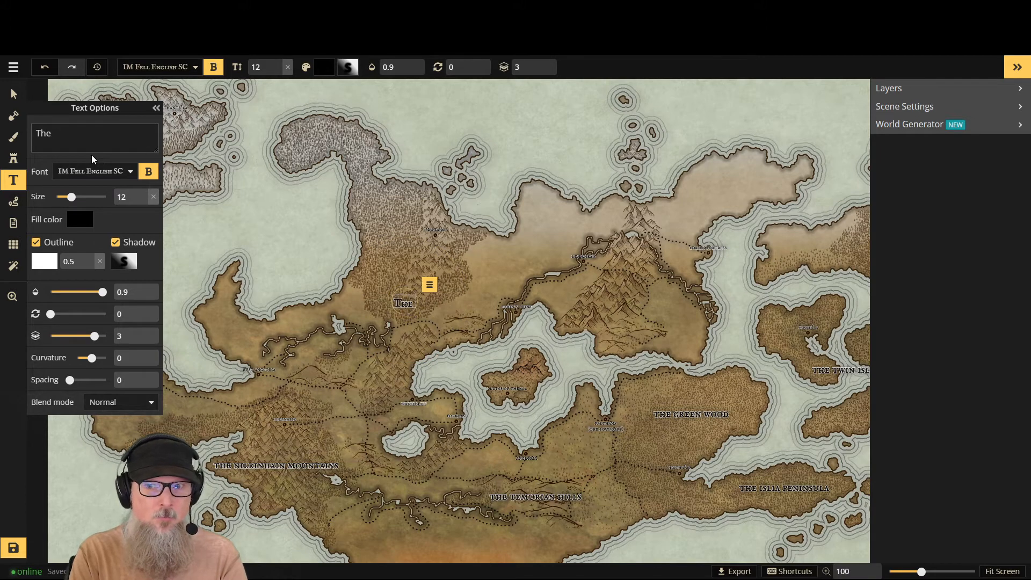
pyautogui.press('BackSpace')
pyautogui.write('the dark wo')
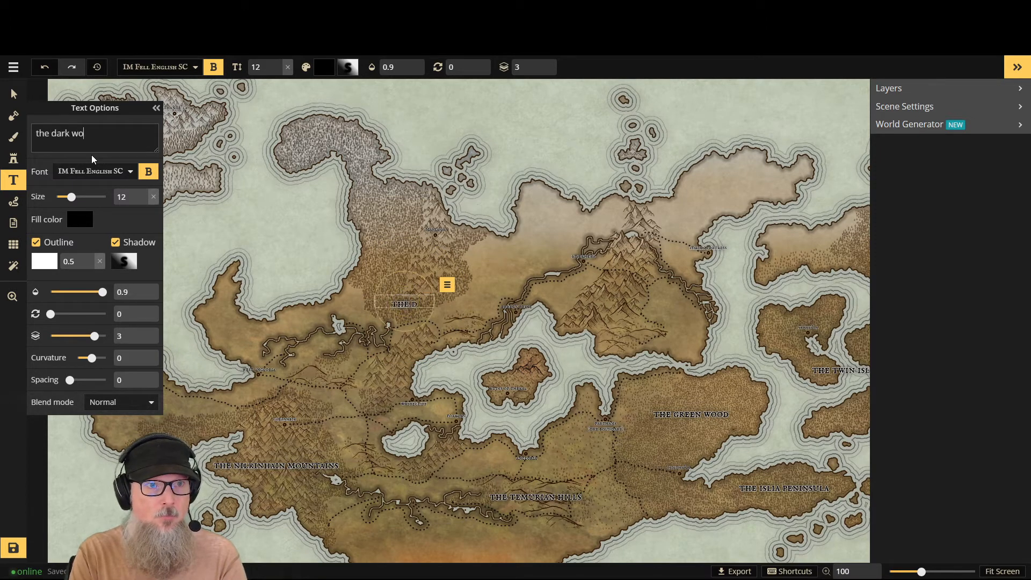
pyautogui.write('od')
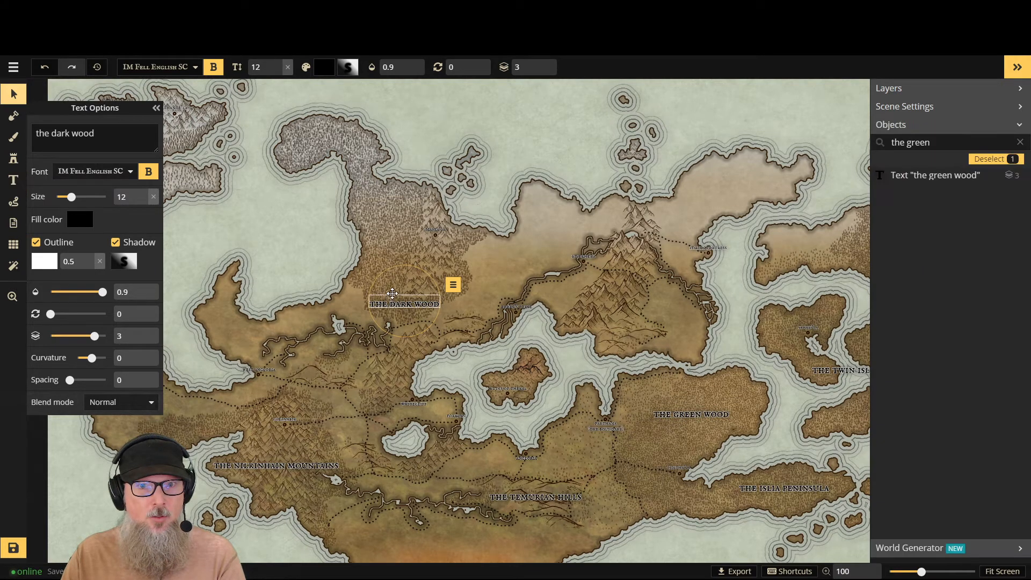
pyautogui.moveTo(394, 296)
pyautogui.mouseDown()
pyautogui.moveTo(374, 221)
pyautogui.moveTo(375, 283)
pyautogui.moveTo(391, 295)
pyautogui.mouseUp()
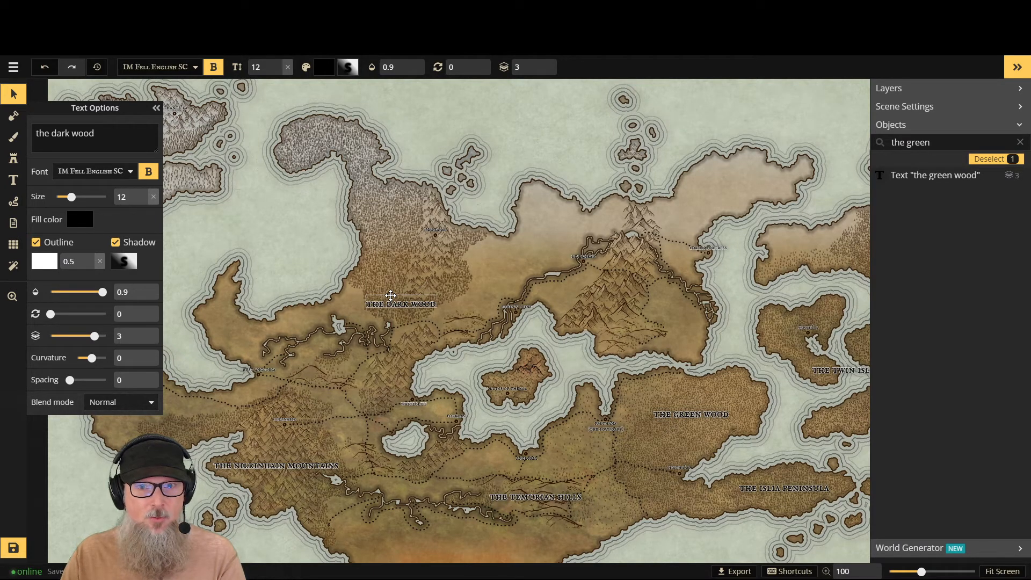
pyautogui.moveTo(390, 295); pyautogui.dragTo(382, 220)
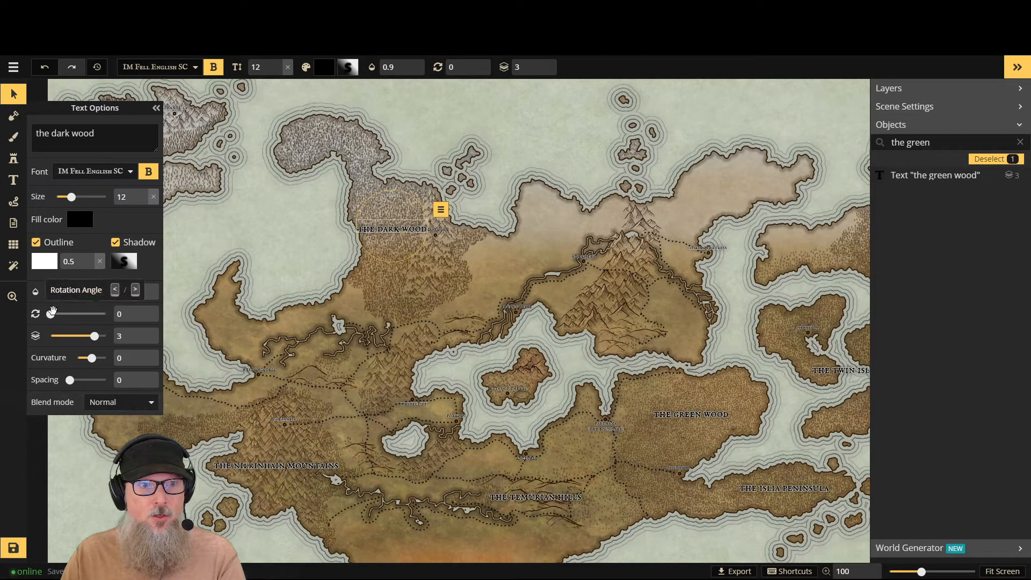
# - Try rotating "the dark wood" label to 60 and 90 degrees, and reset its rotation
pyautogui.moveTo(51, 314)
pyautogui.mouseDown()
pyautogui.moveTo(75, 314)
pyautogui.moveTo(62, 314)
pyautogui.mouseUp()
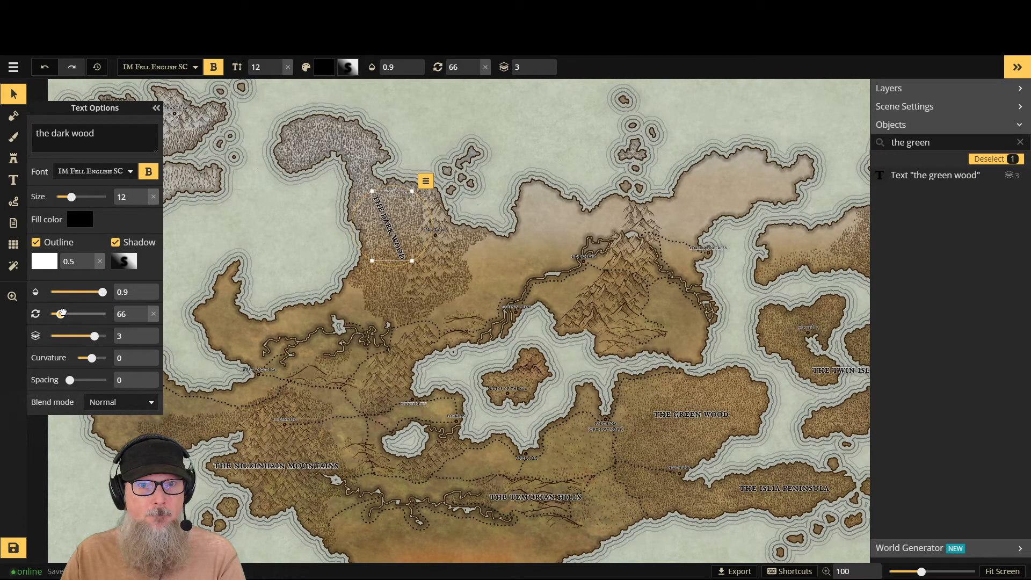
pyautogui.moveTo(62, 313); pyautogui.dragTo(60, 313)
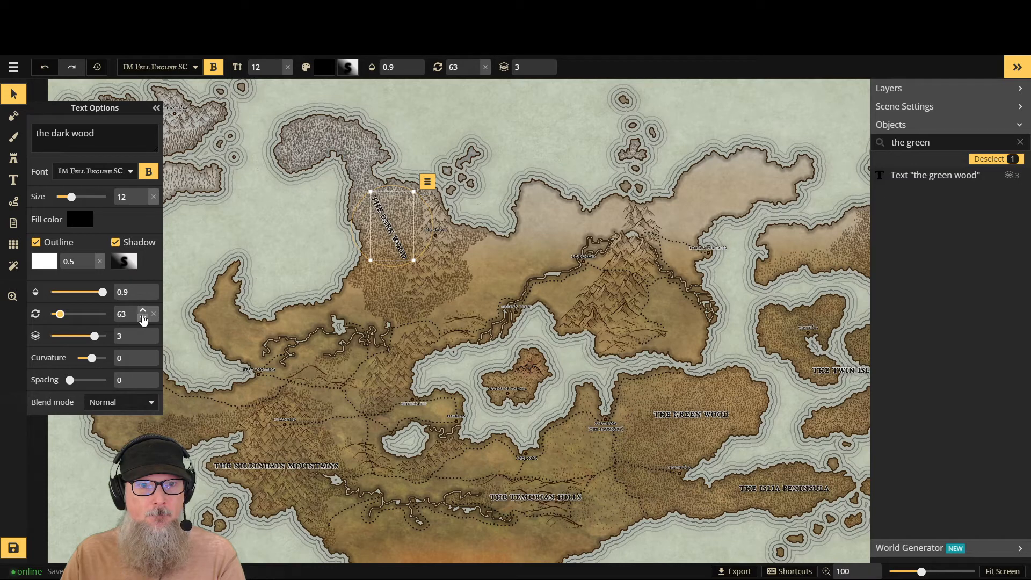
pyautogui.click(142, 318)
pyautogui.click(142, 317)
pyautogui.click(143, 318)
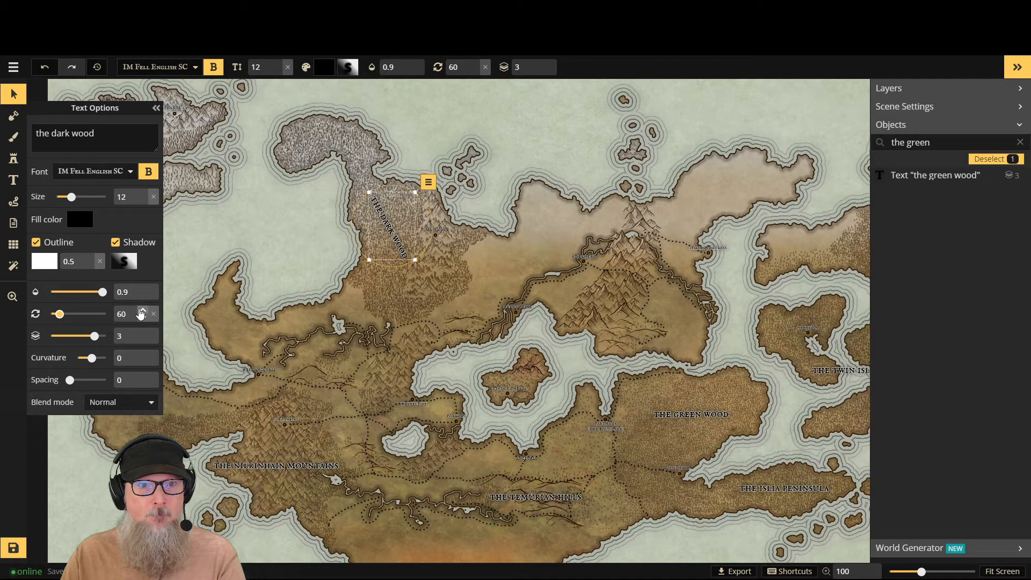
pyautogui.click(142, 311)
pyautogui.moveTo(130, 313); pyautogui.dragTo(96, 304)
pyautogui.write('9')
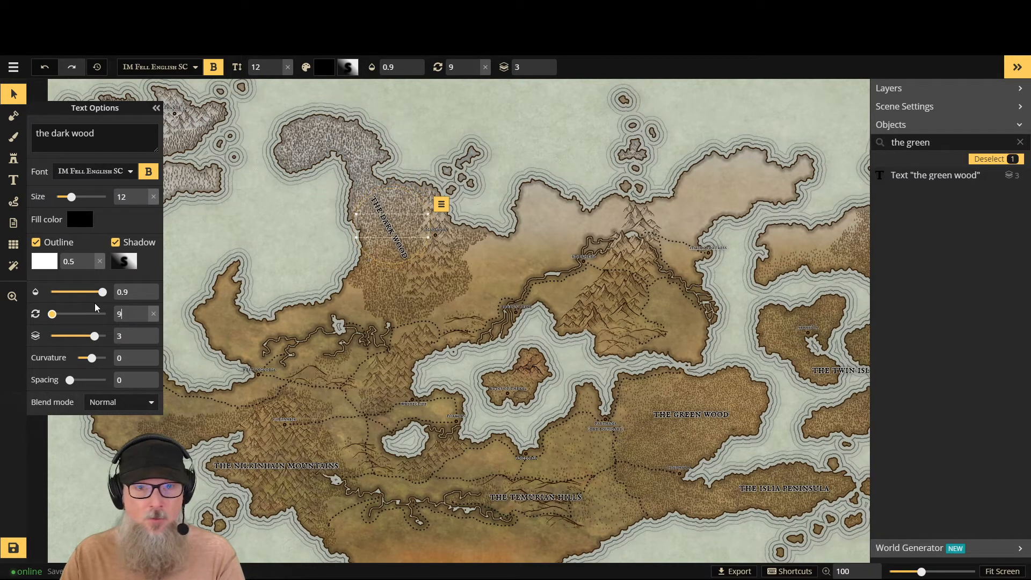
pyautogui.write('0')
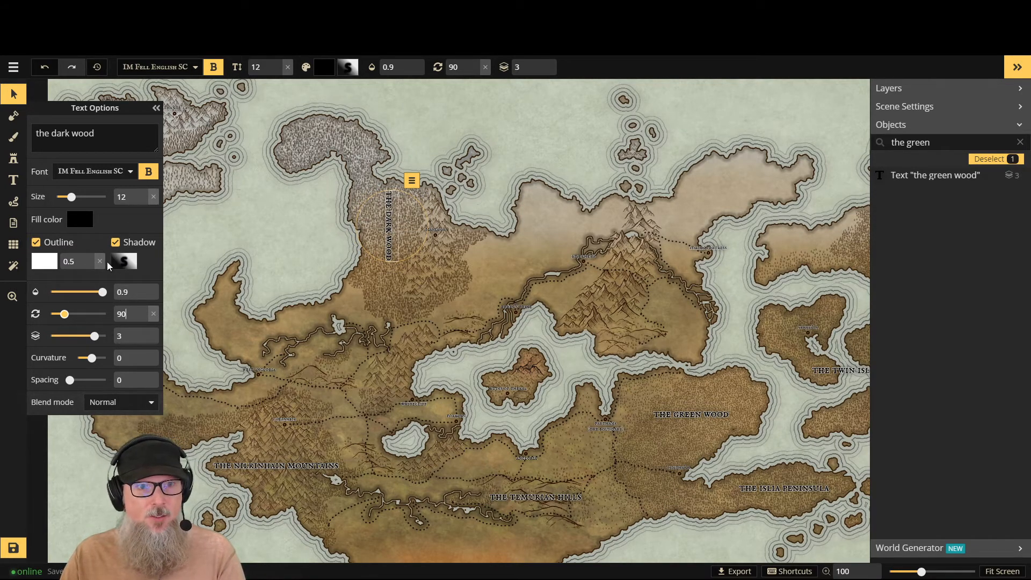
pyautogui.click(153, 314)
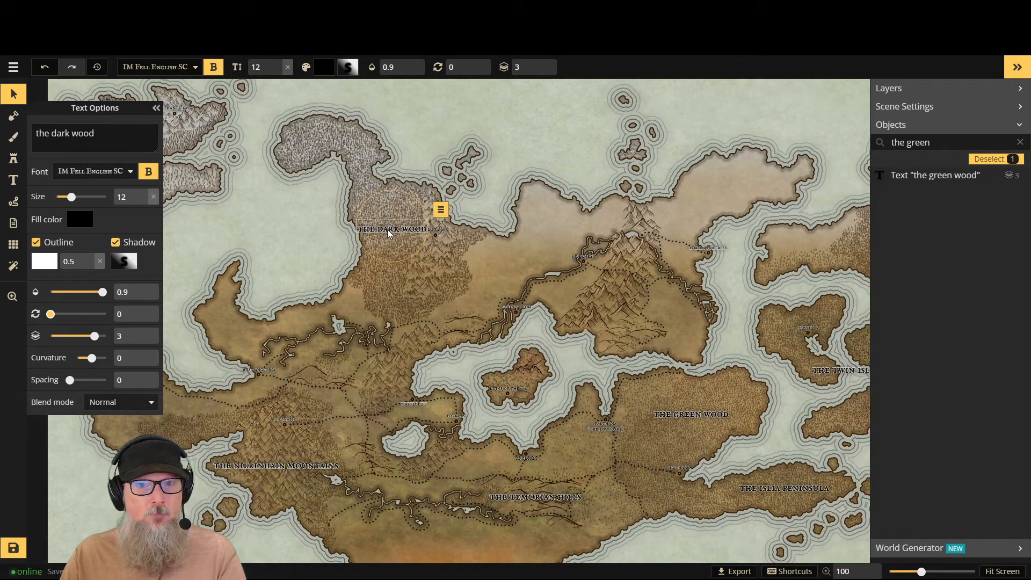
# - Move "the dark wood" label south to the lower end of the forest
pyautogui.moveTo(388, 230); pyautogui.dragTo(383, 291)
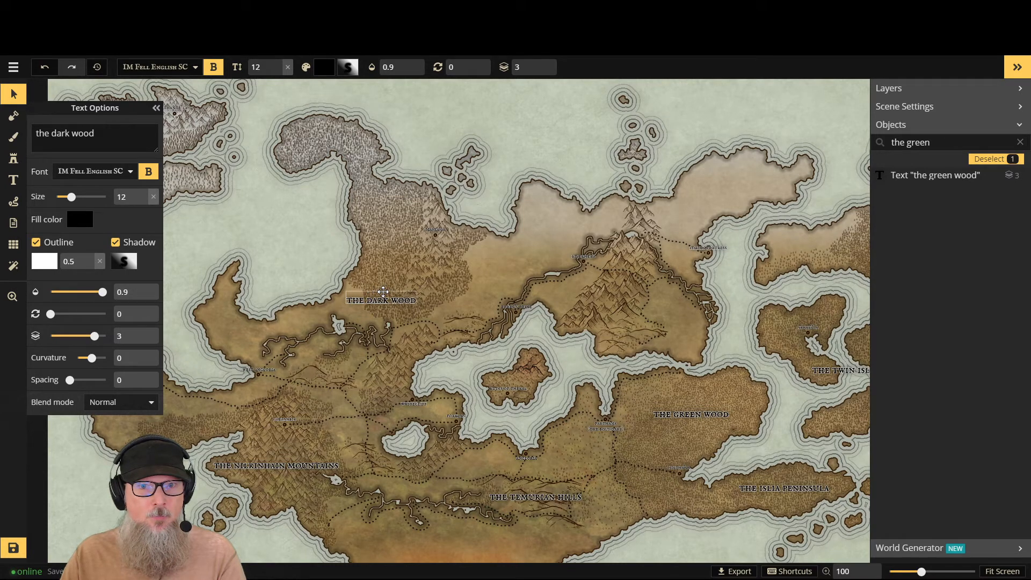
pyautogui.moveTo(383, 292); pyautogui.dragTo(383, 292)
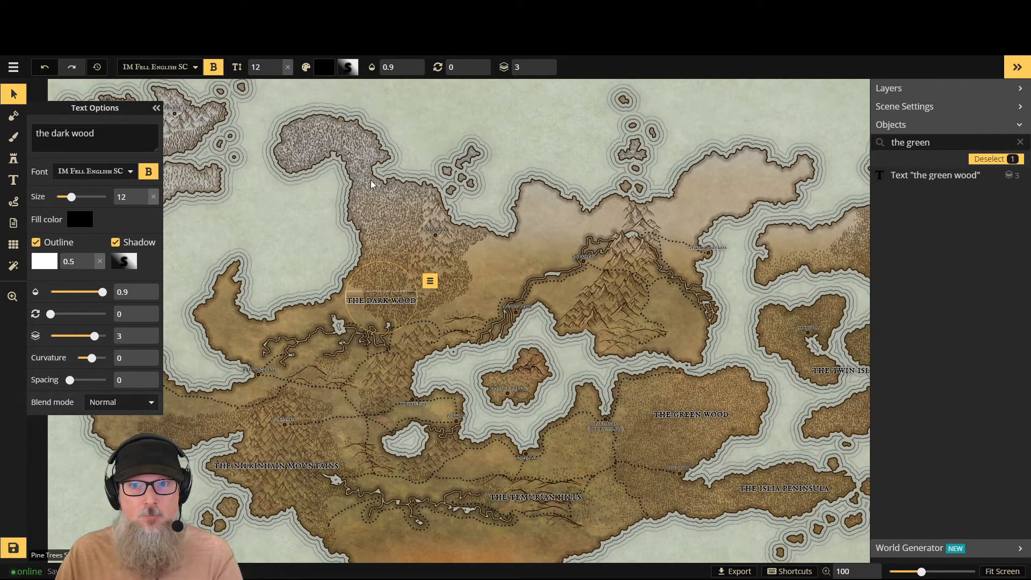
# - Place a new size 12 label on the northern mountain range, name it "the northern spine", and nudge it slightly upward
pyautogui.click(13, 180)
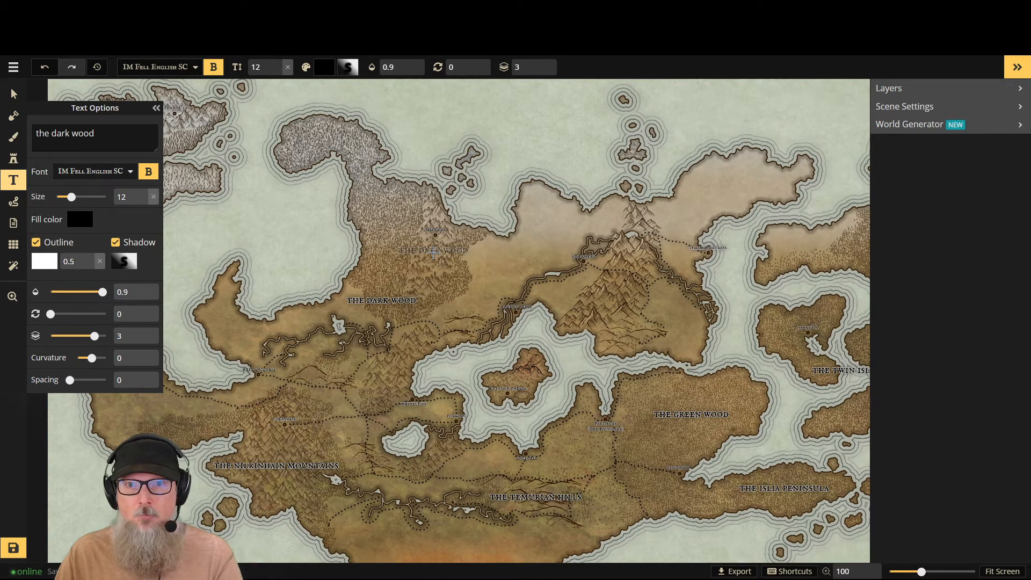
pyautogui.click(613, 298)
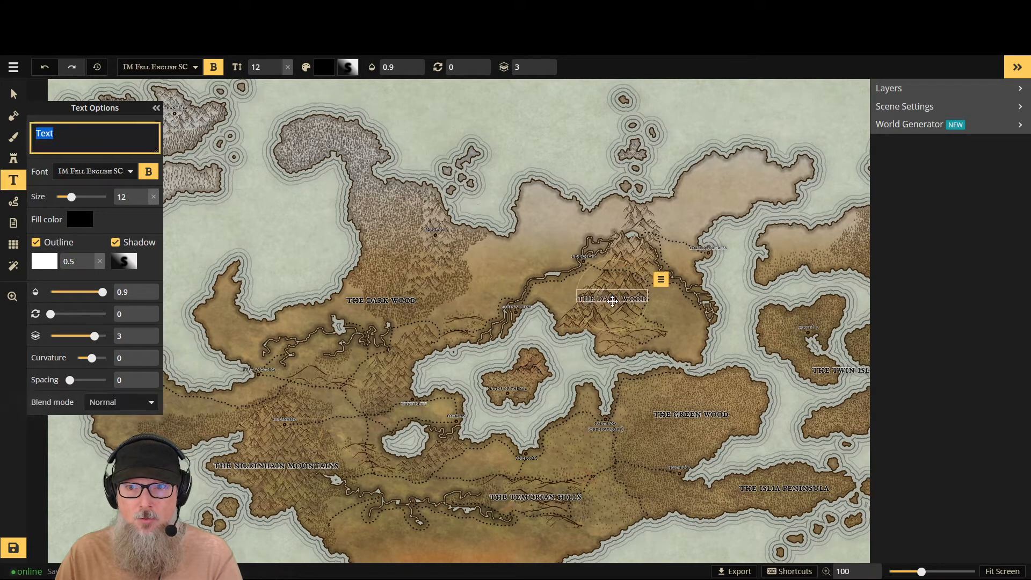
pyautogui.click(55, 134)
pyautogui.doubleClick(54, 134)
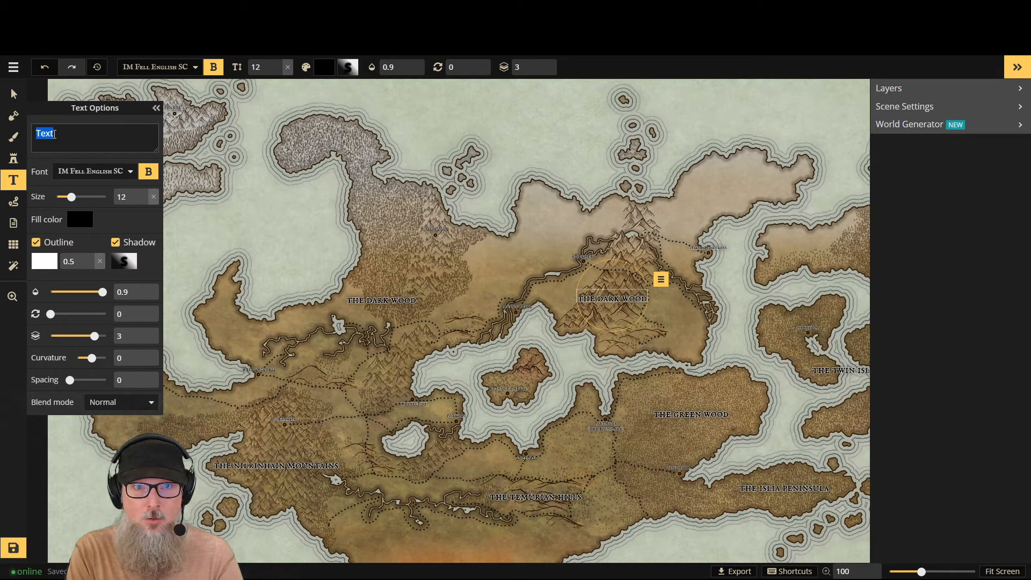
pyautogui.write('the no')
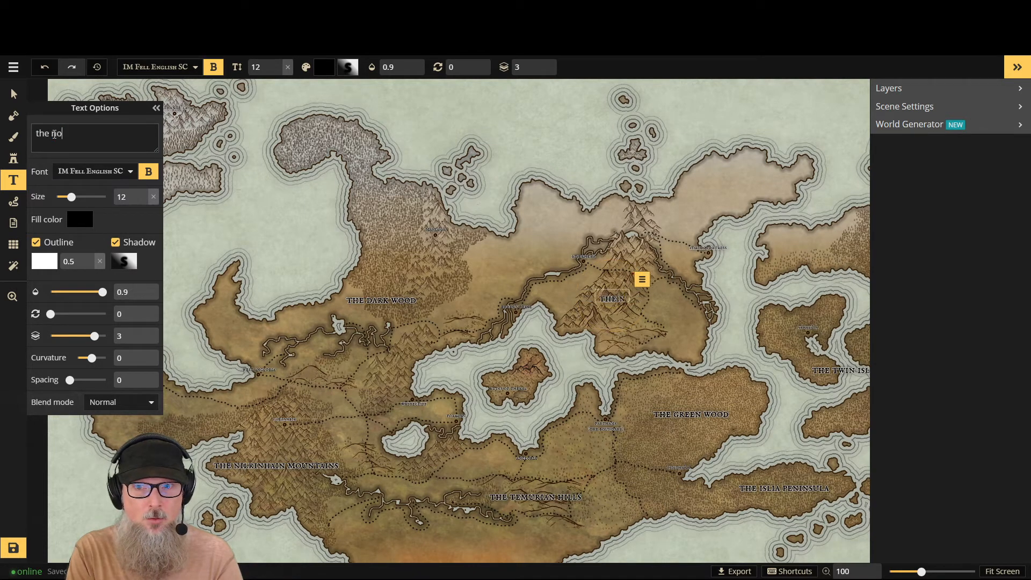
pyautogui.write('rthern ')
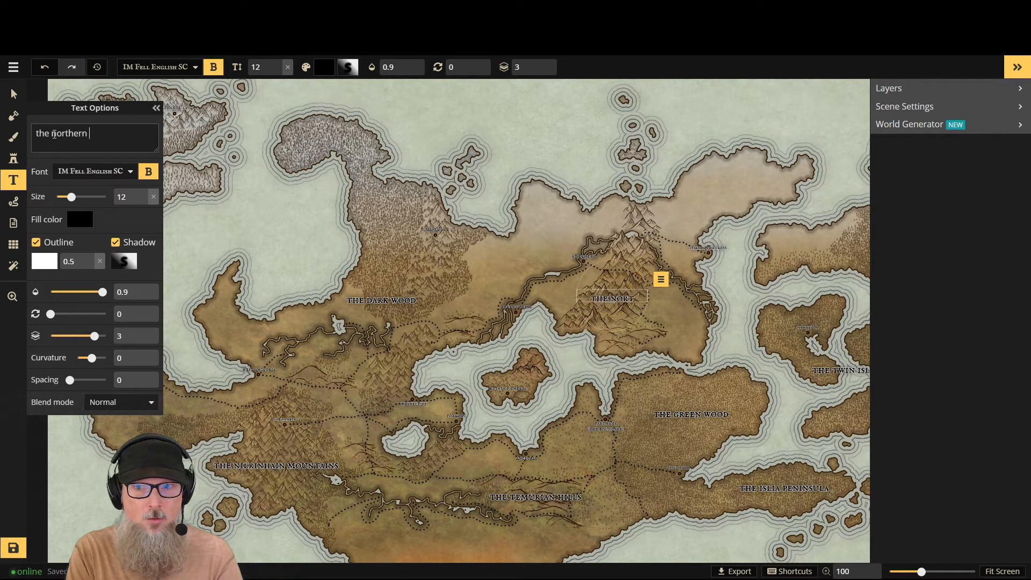
pyautogui.write('spine')
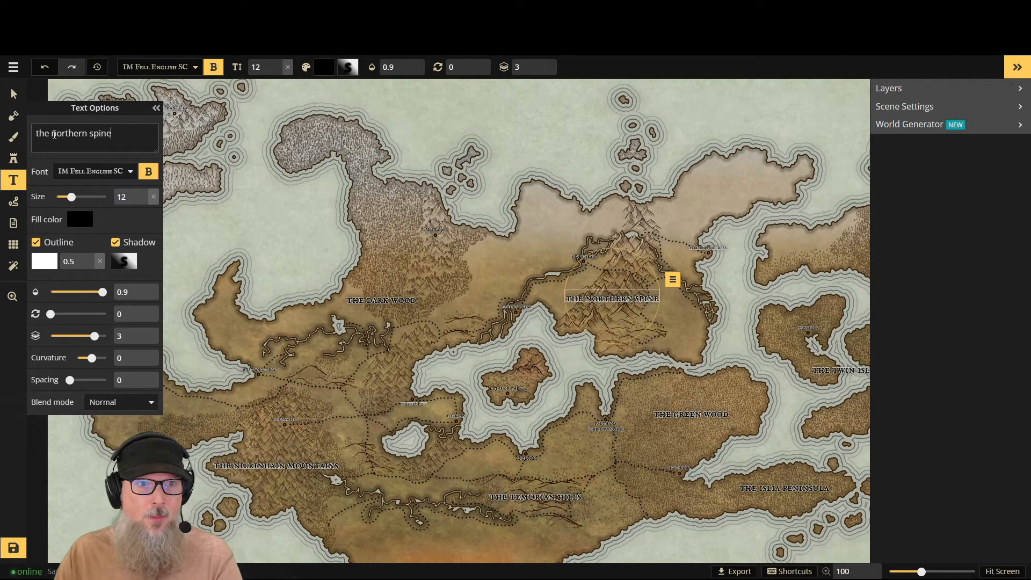
pyautogui.click(624, 291)
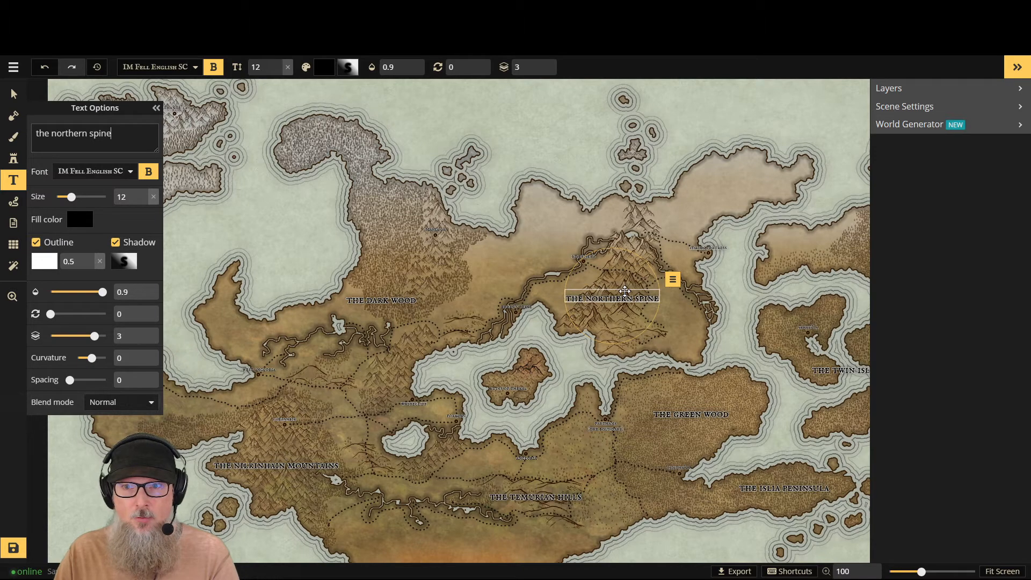
pyautogui.click(14, 96)
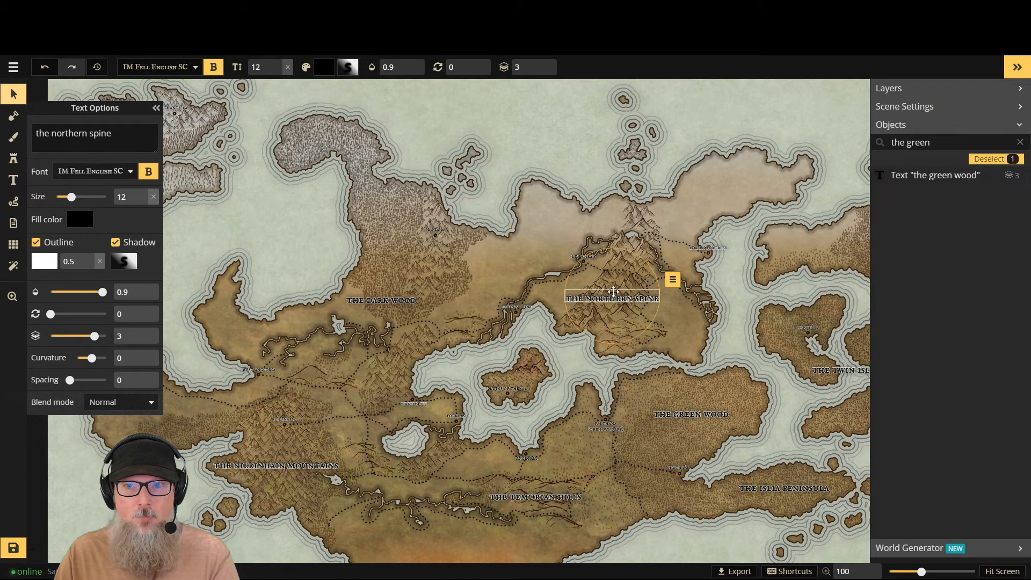
pyautogui.moveTo(613, 292); pyautogui.dragTo(615, 287)
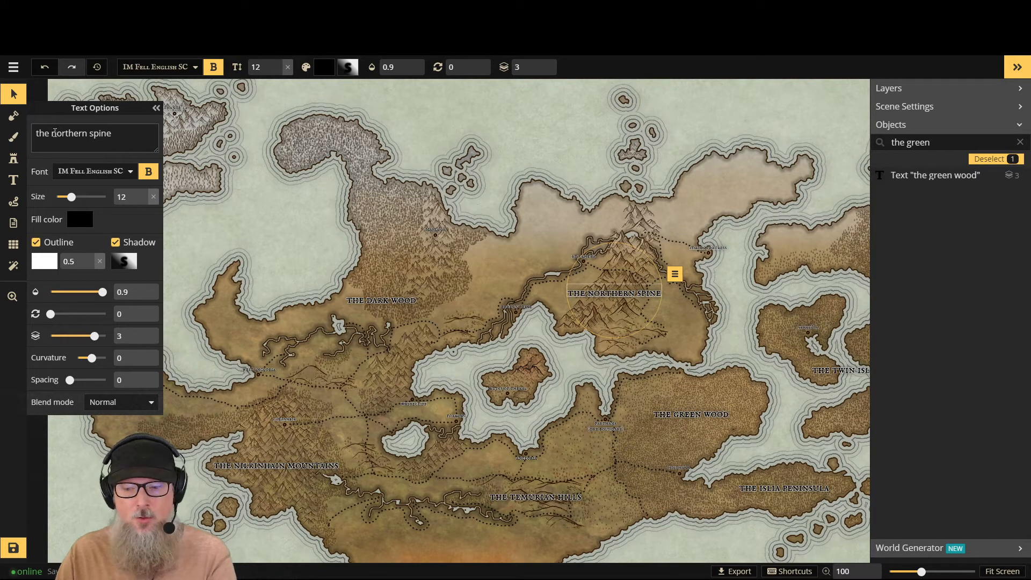
# - Break "the northern spine" label onto three lines, one word per line
pyautogui.press('Return')
pyautogui.click(74, 143)
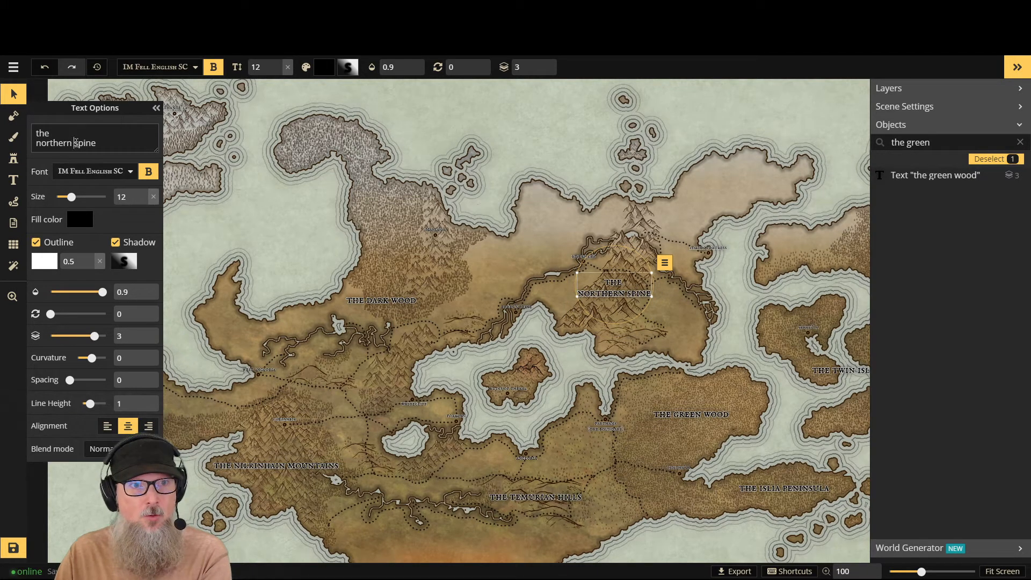
pyautogui.press('Return')
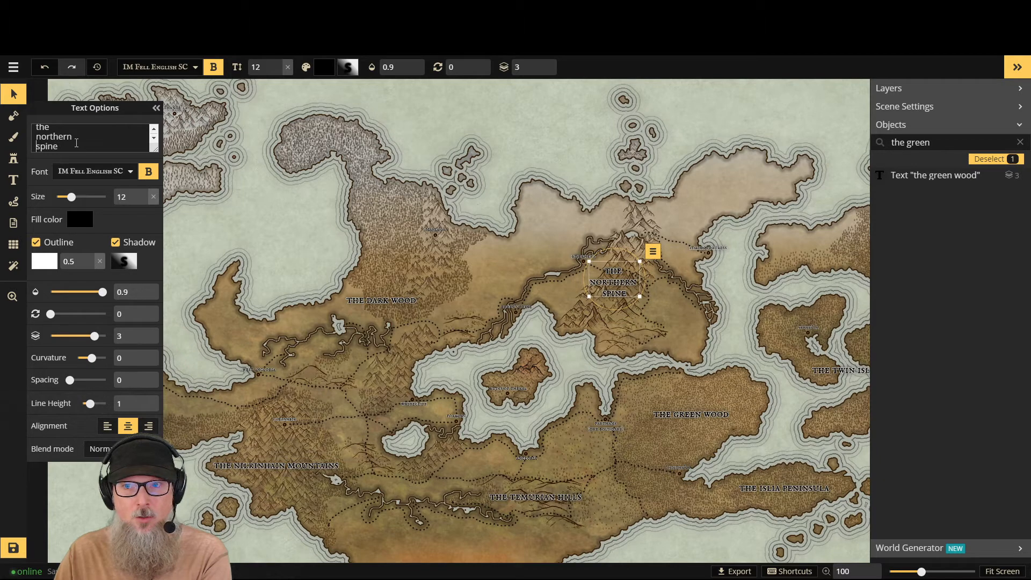
# - Move "the northern spine" label slightly south to sit over the middle of its mountain range
pyautogui.click(16, 95)
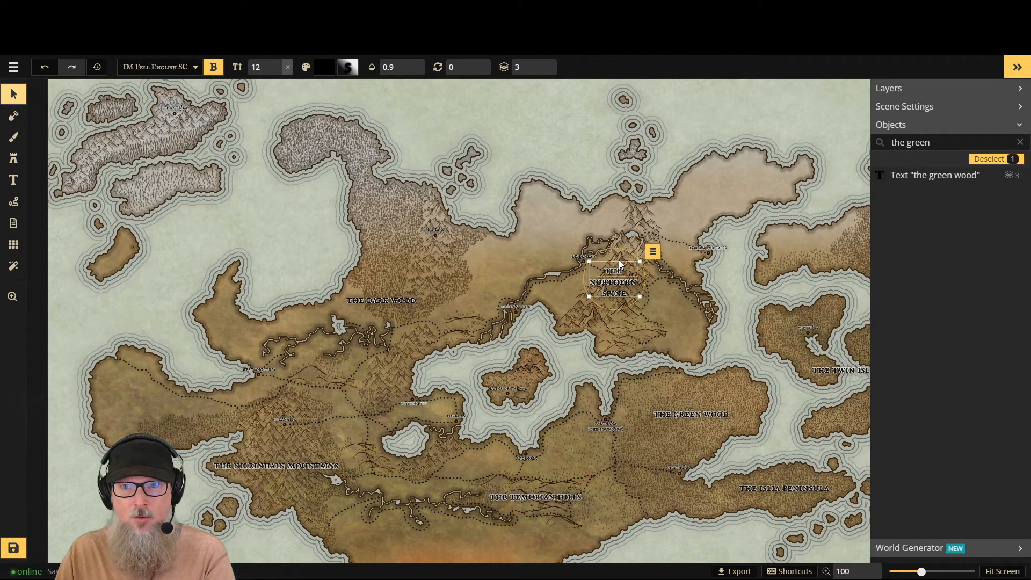
pyautogui.moveTo(619, 264); pyautogui.dragTo(612, 279)
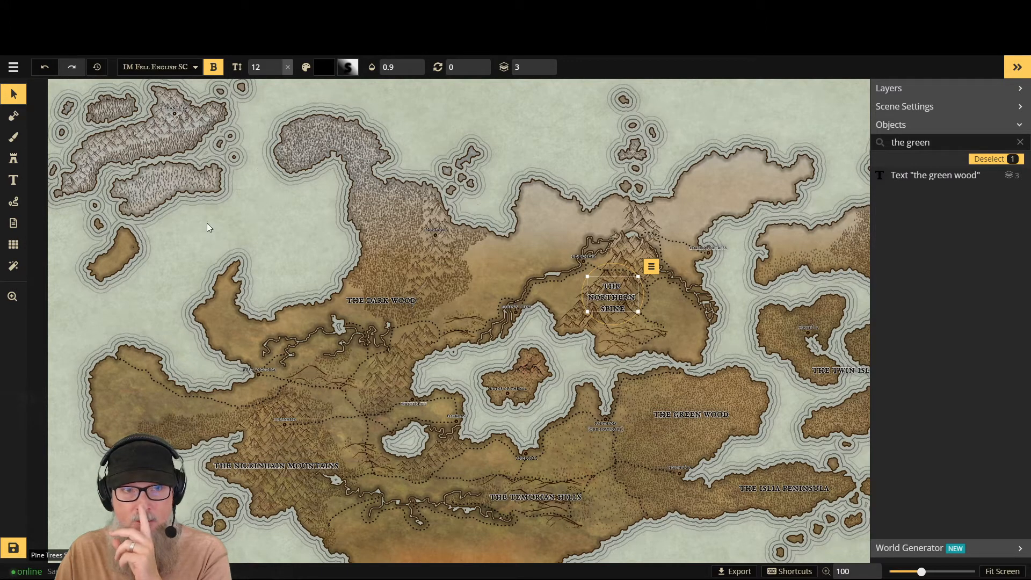
pyautogui.click(20, 100)
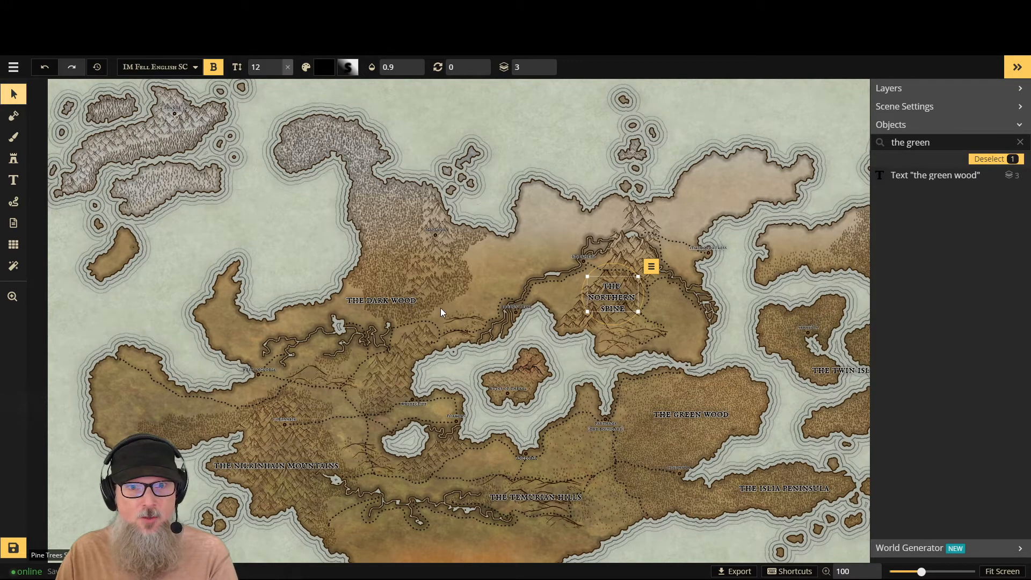
# - Break "the dark wood" label onto three lines, one word per line
pyautogui.click(349, 300)
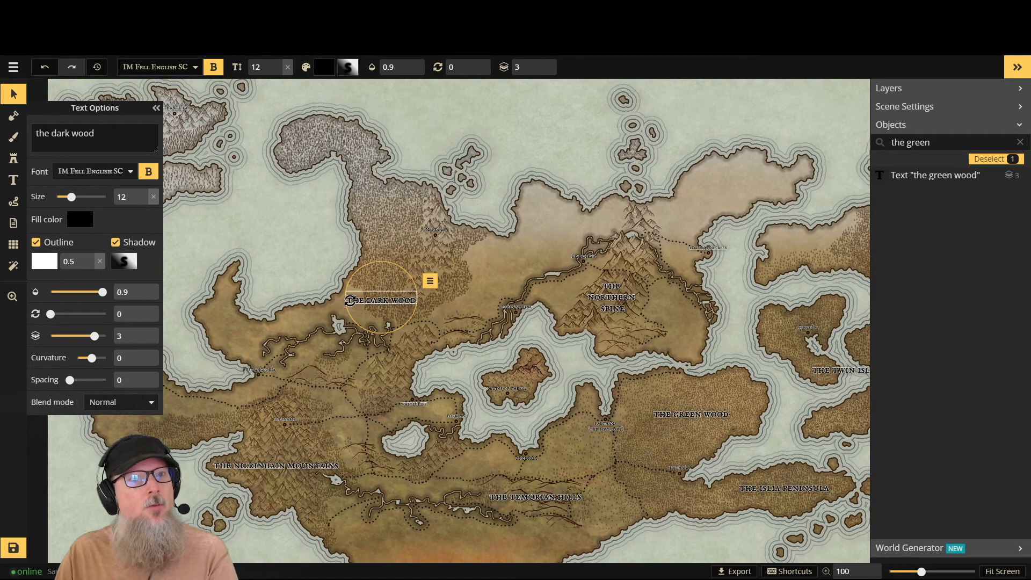
pyautogui.click(53, 134)
pyautogui.press('Return')
pyautogui.click(59, 141)
pyautogui.press('Return')
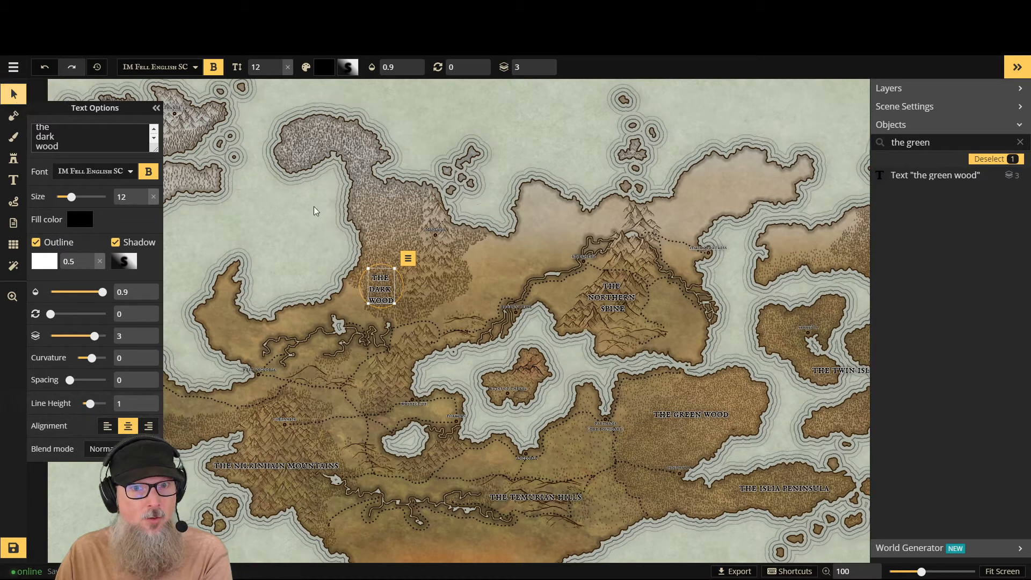
# - Reset the rotation of "the dark wood" label to 0 and move it north into the upper part of the forest
pyautogui.moveTo(384, 258); pyautogui.dragTo(384, 237)
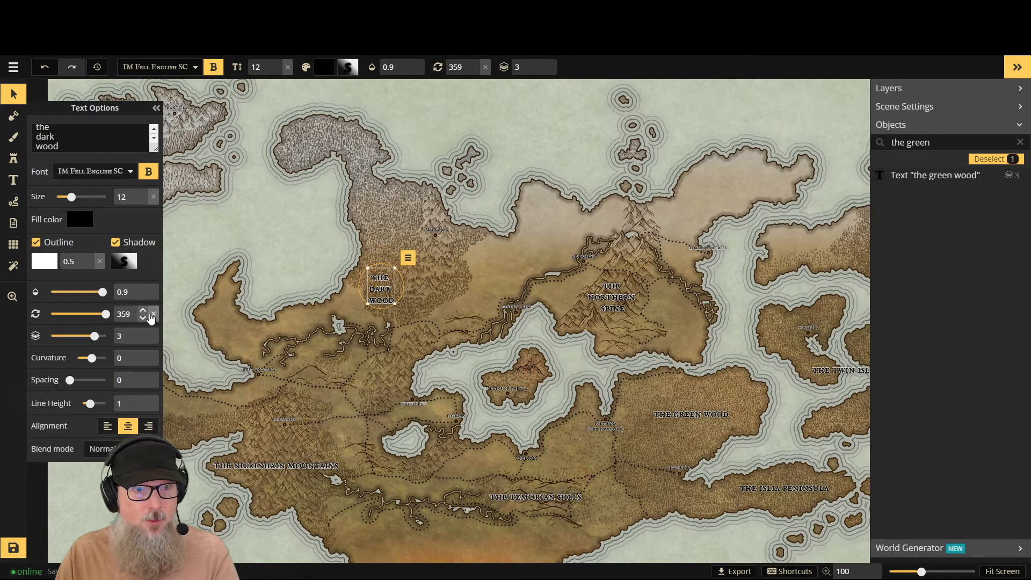
pyautogui.click(152, 315)
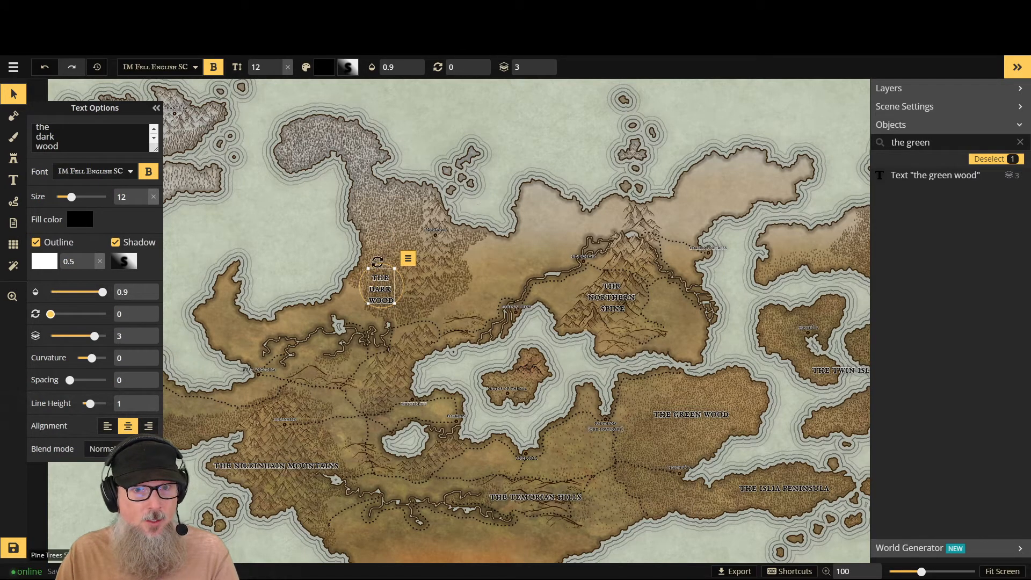
pyautogui.moveTo(374, 272); pyautogui.dragTo(383, 207)
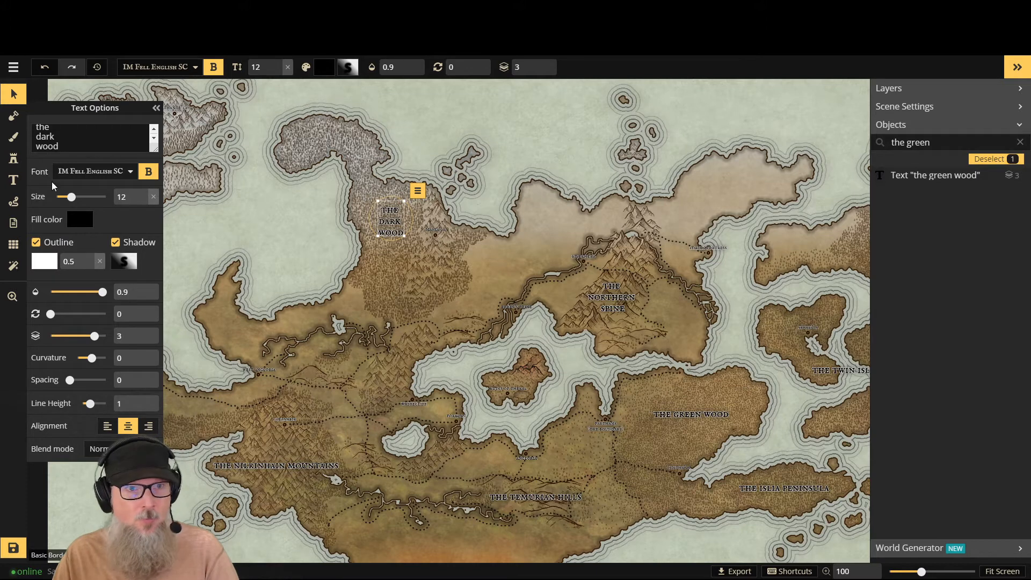
# - Place a new size 12 label in the barren south, name it "the blasted lands", and nudge it slightly east
pyautogui.click(13, 180)
pyautogui.click(428, 561)
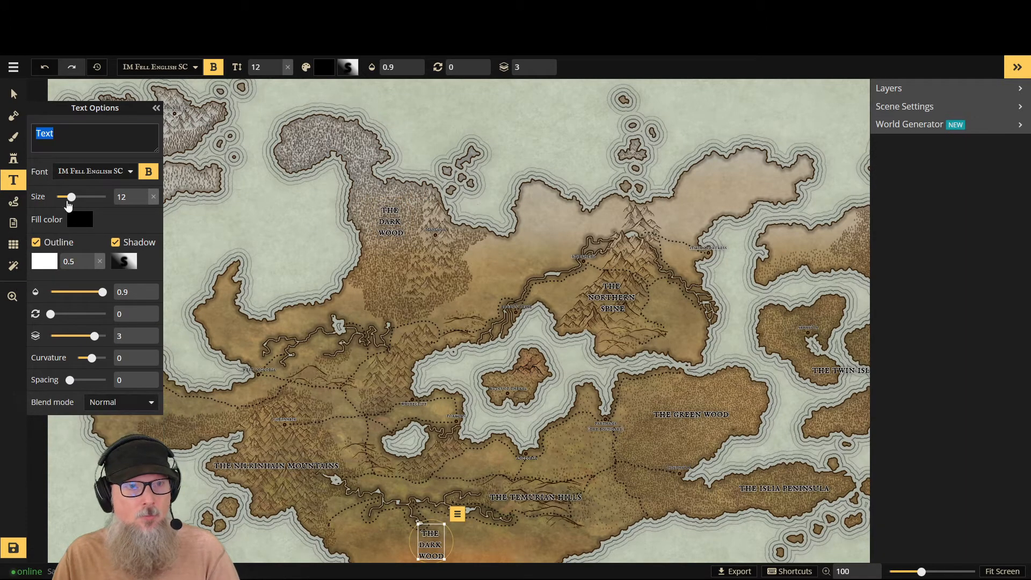
pyautogui.write('the b')
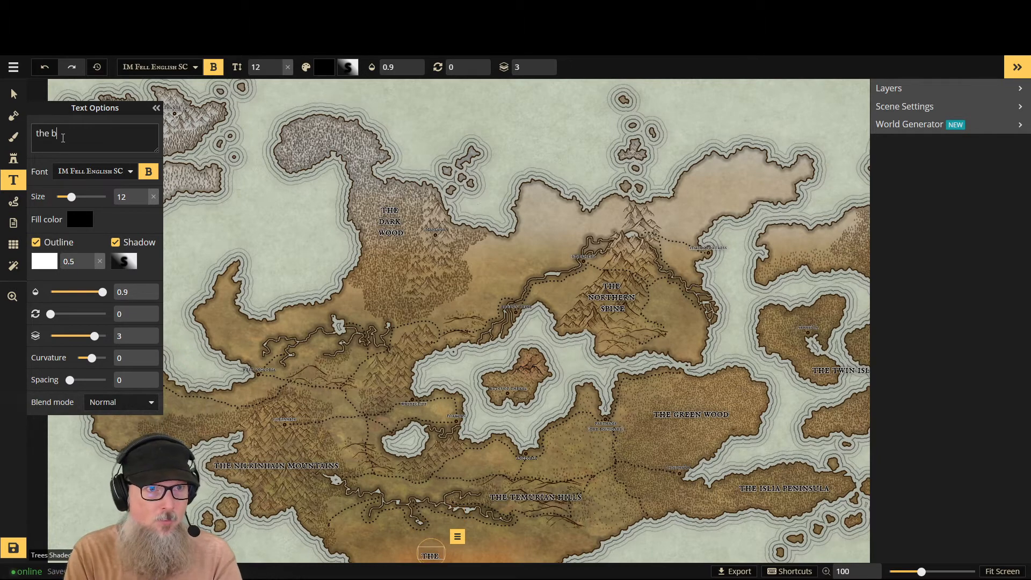
pyautogui.write('lasted lands')
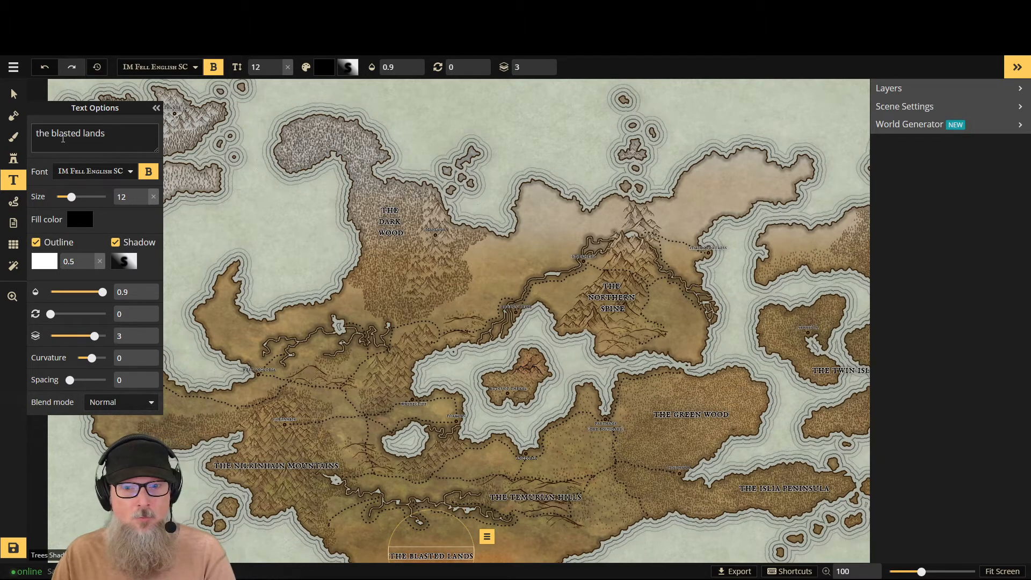
pyautogui.click(11, 101)
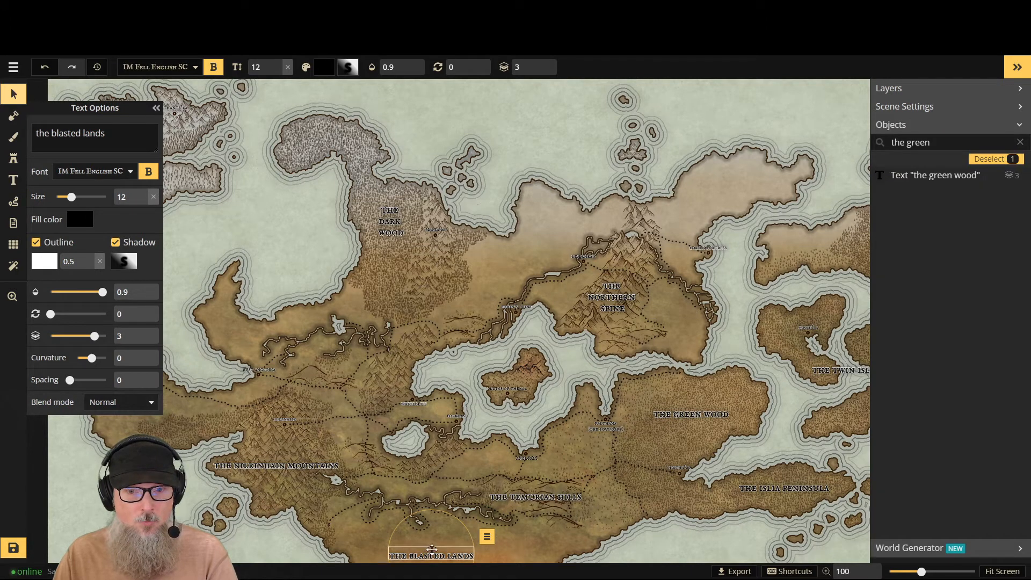
pyautogui.moveTo(429, 550); pyautogui.dragTo(452, 552)
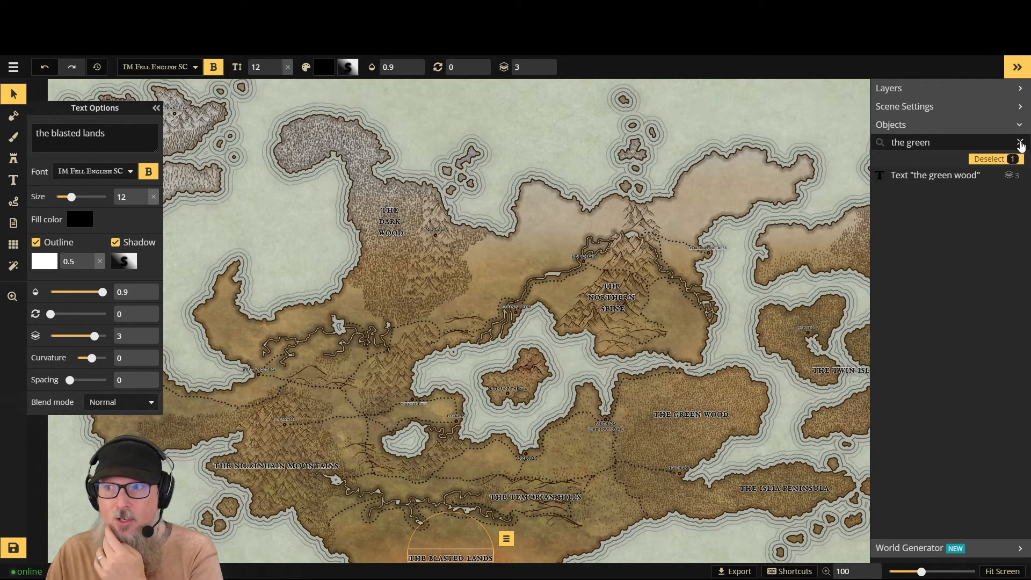
# - Collapse the text options and scene panels to reveal the whole map, and save it
pyautogui.click(156, 108)
pyautogui.click(1017, 66)
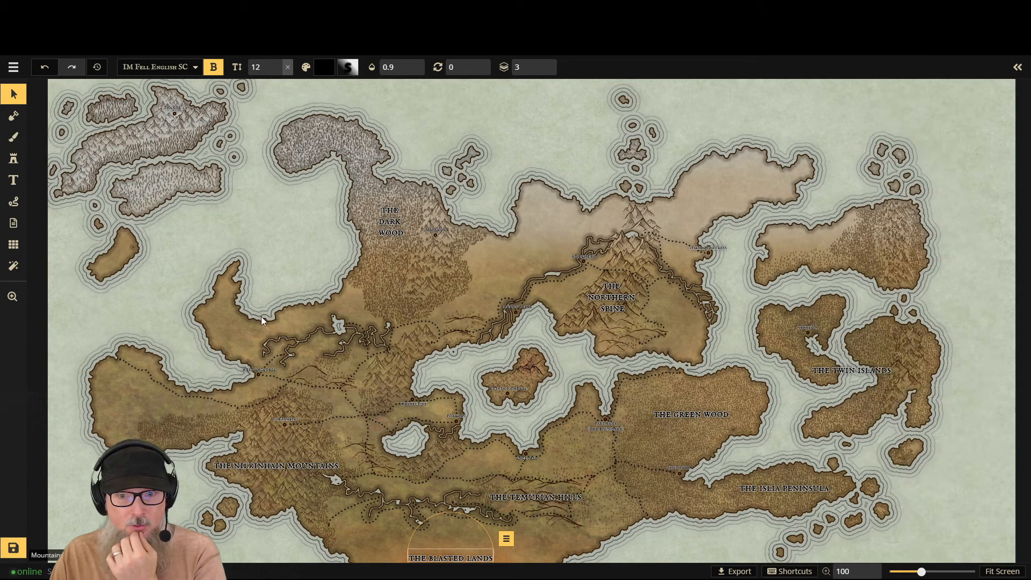
pyautogui.click(13, 553)
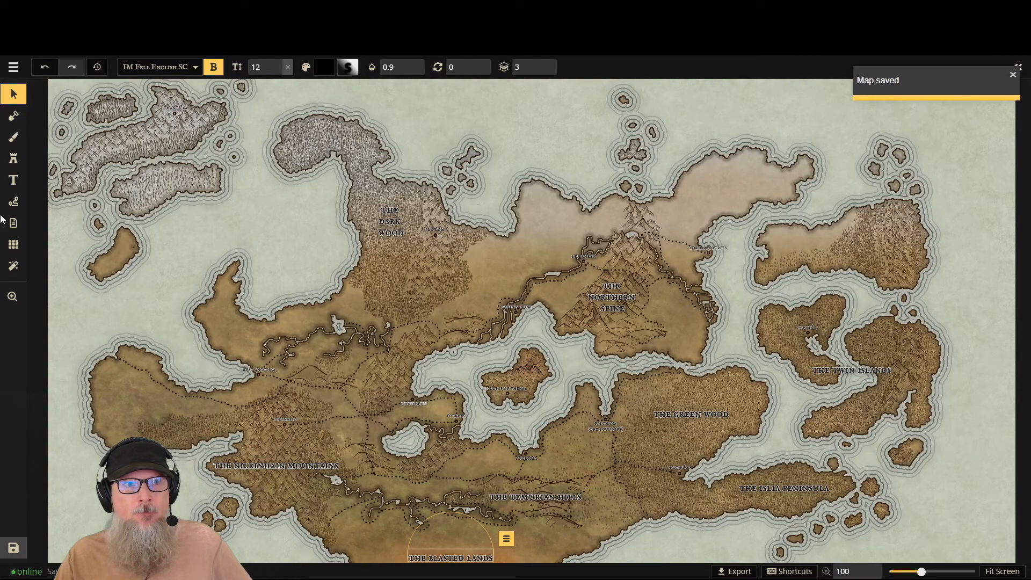
# - Place a new size 12 label in the sea at the map's eastern edge, name it "the mad sea", and nudge it slightly southeast
pyautogui.click(14, 180)
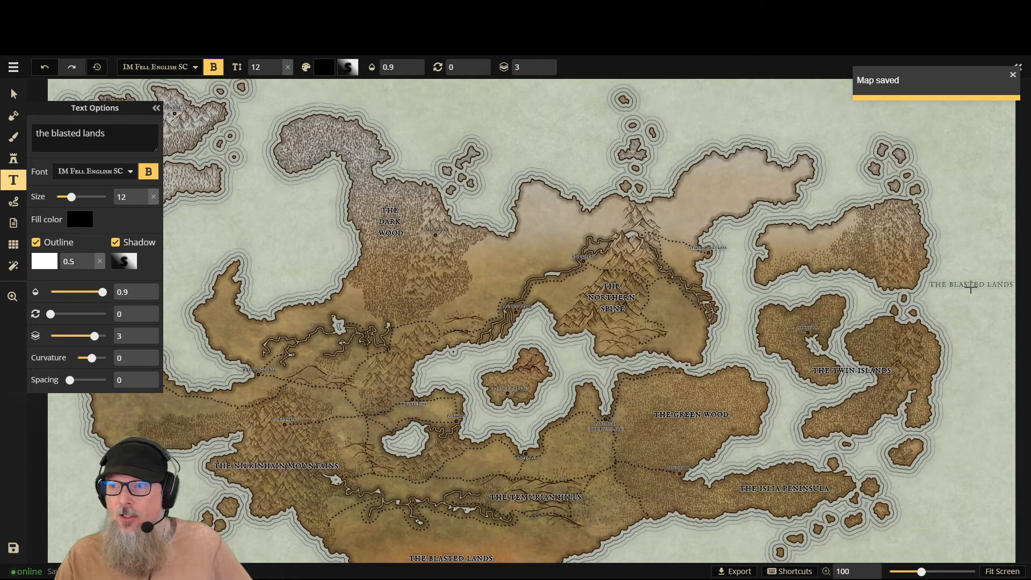
pyautogui.click(972, 297)
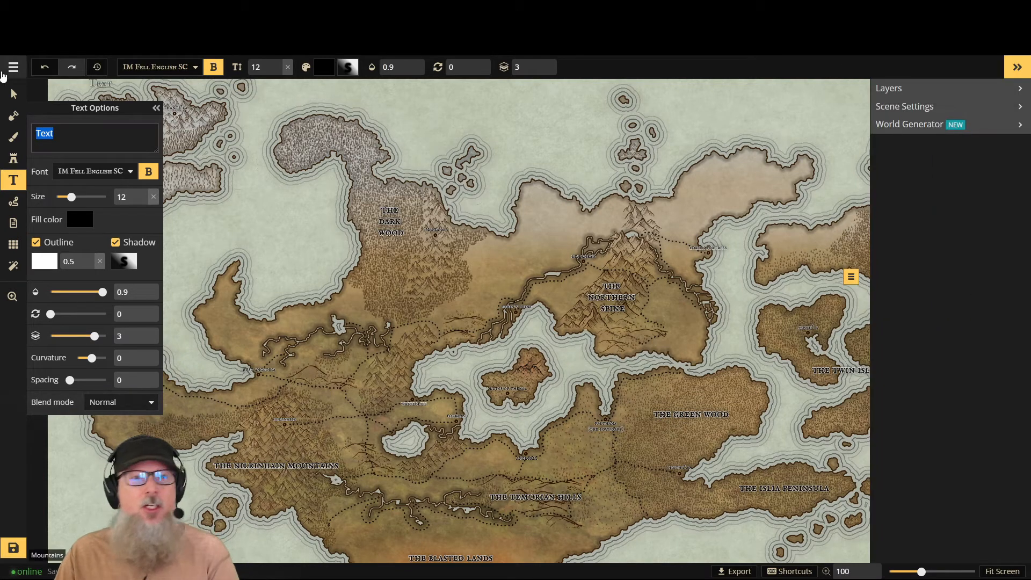
pyautogui.write('the')
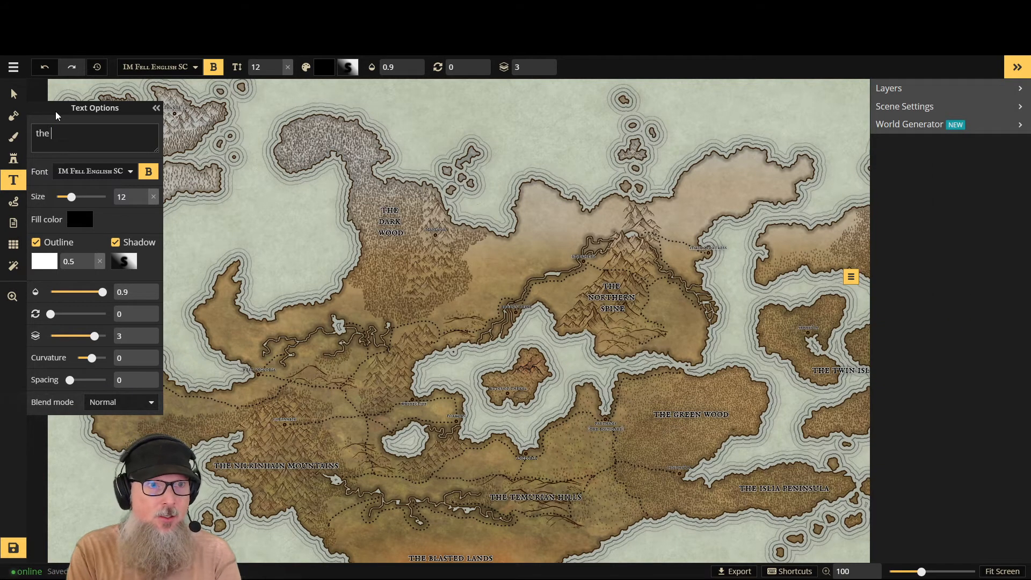
pyautogui.write(' mad sea')
pyautogui.click(1017, 66)
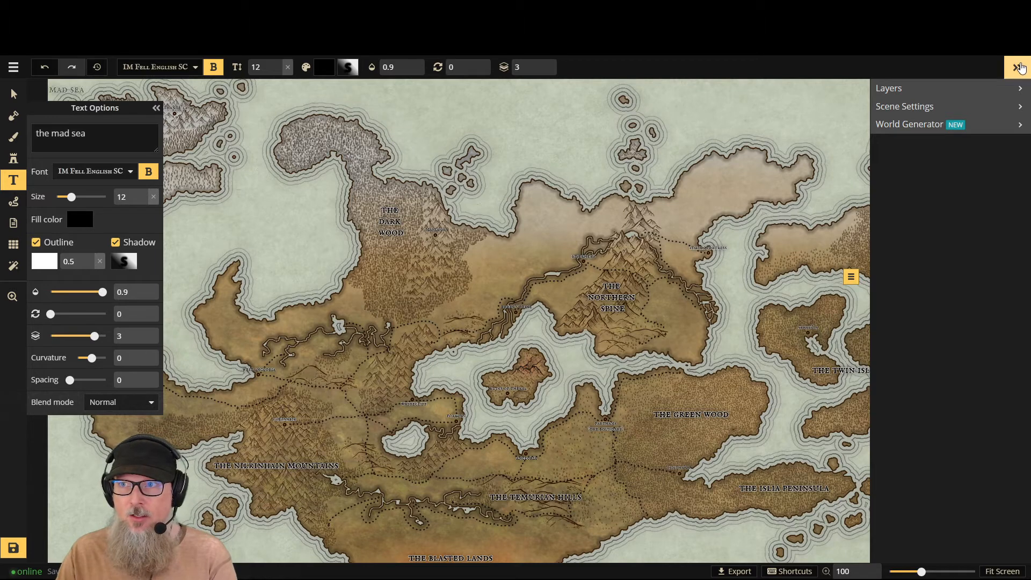
pyautogui.moveTo(975, 296)
pyautogui.mouseDown()
pyautogui.moveTo(993, 292)
pyautogui.moveTo(988, 304)
pyautogui.mouseUp()
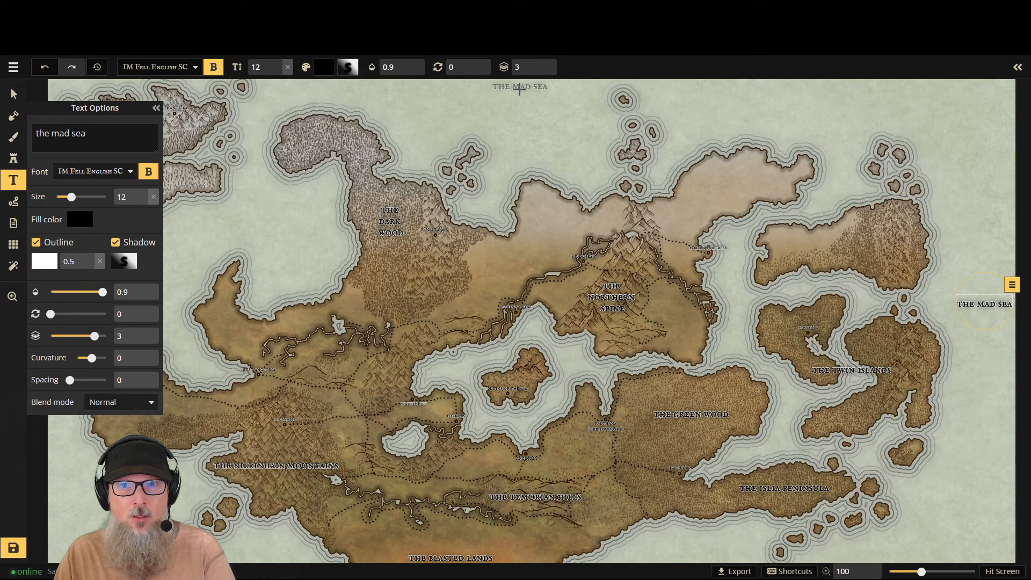
# - Place a size 12 label in the sea at the map's northern edge and name it "the frozen north"
pyautogui.click(518, 88)
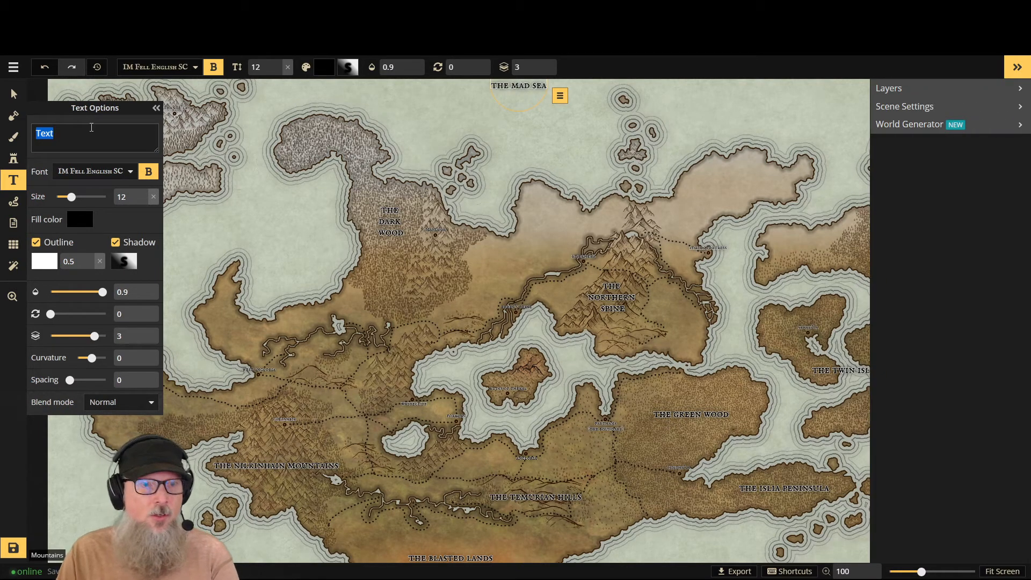
pyautogui.write('the frozen north')
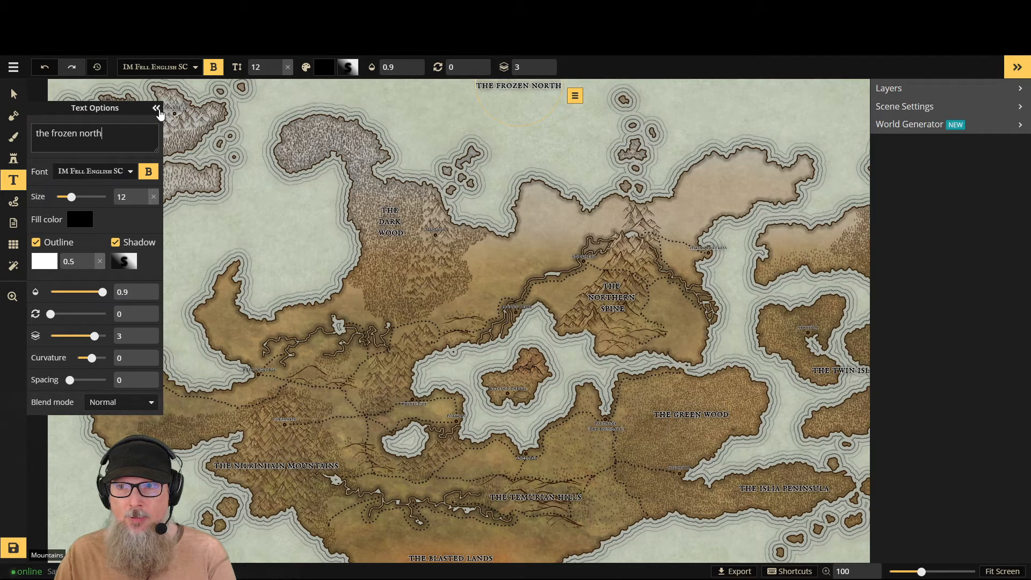
pyautogui.click(1024, 68)
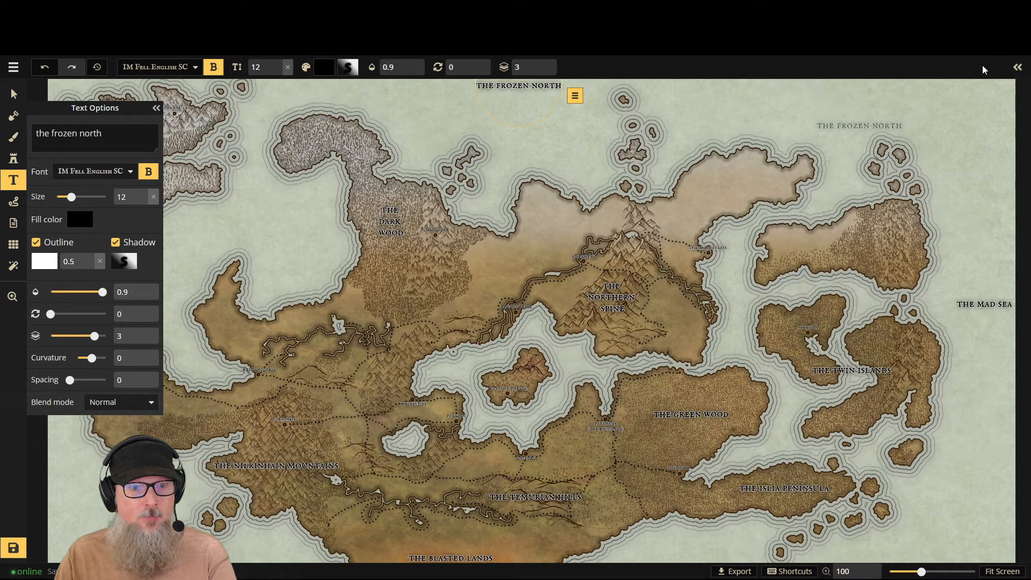
pyautogui.click(156, 108)
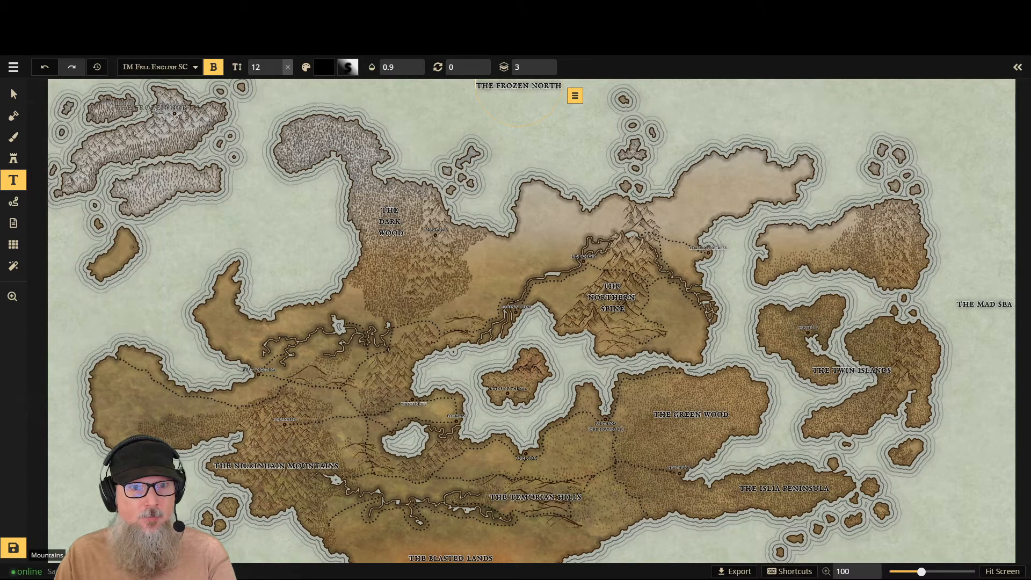
# - Place a size 12 label reading "the misty peaks" on three lines near the mountains east of the dark wood, and move it slightly south
pyautogui.click(434, 256)
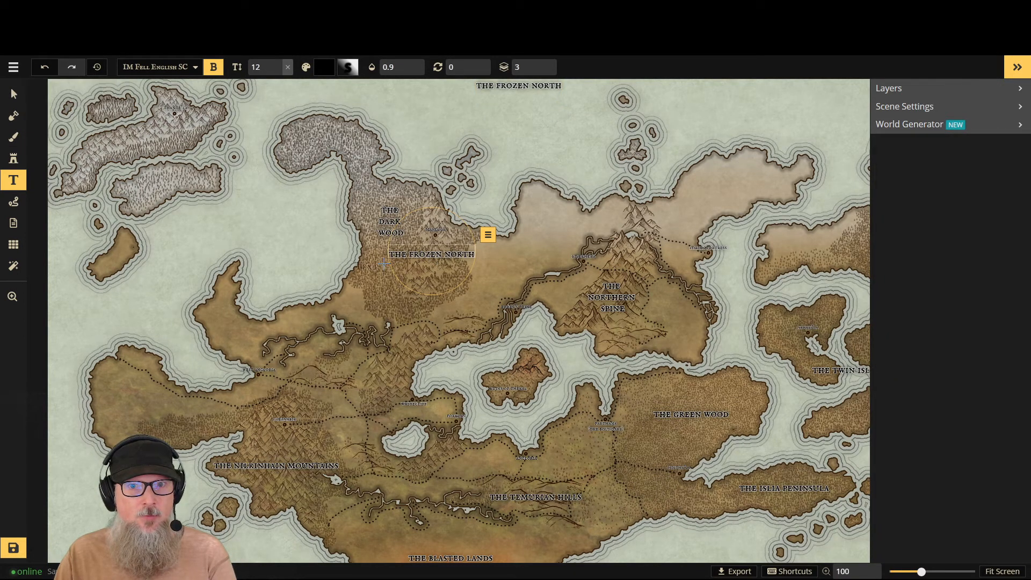
pyautogui.click(17, 182)
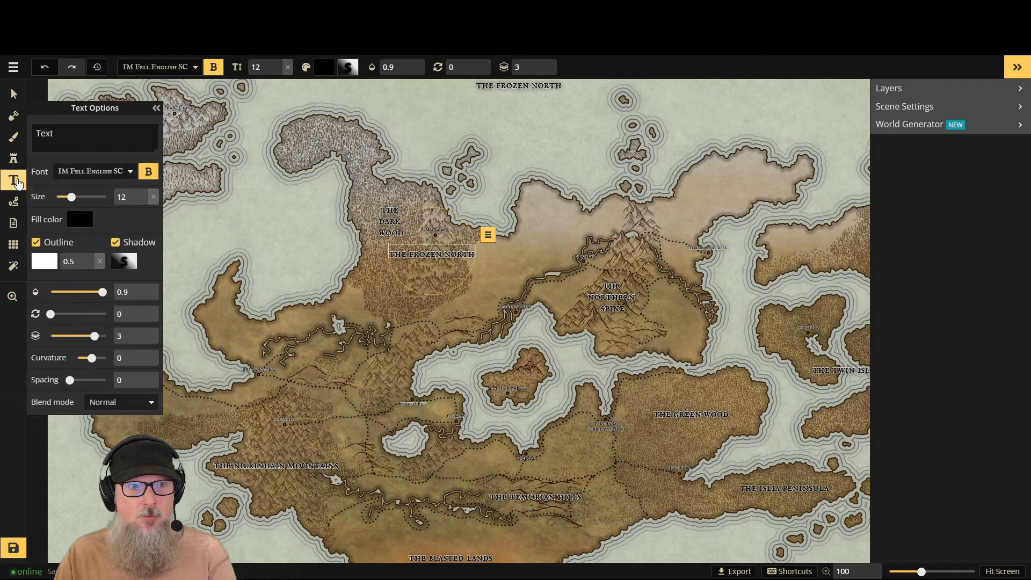
pyautogui.doubleClick(49, 136)
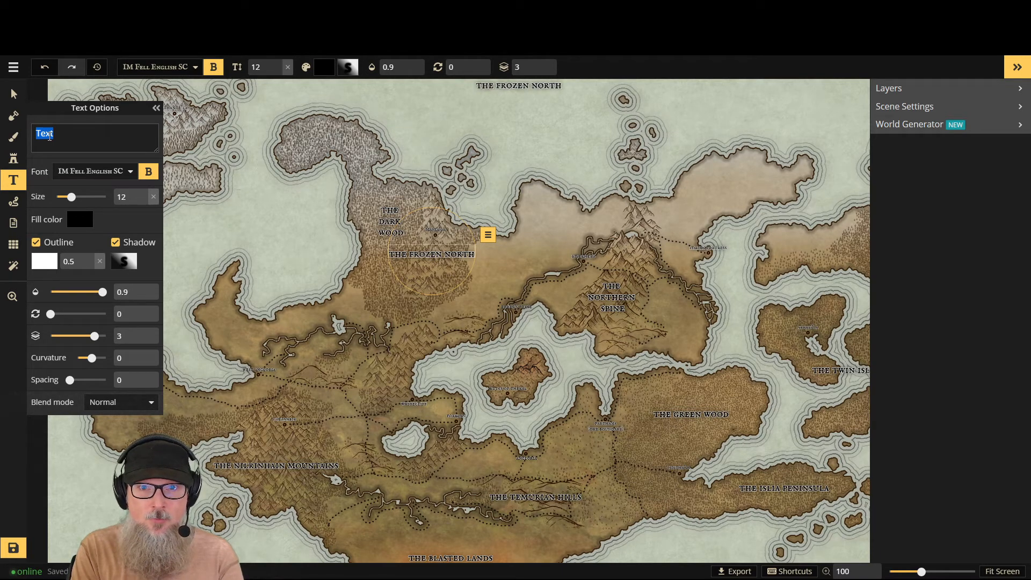
pyautogui.write('the')
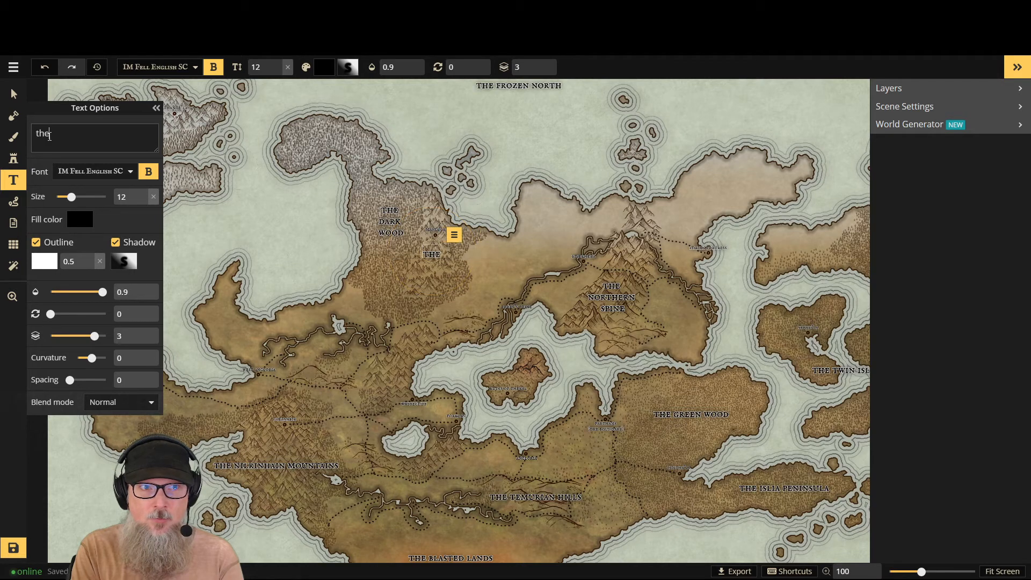
pyautogui.press('Return')
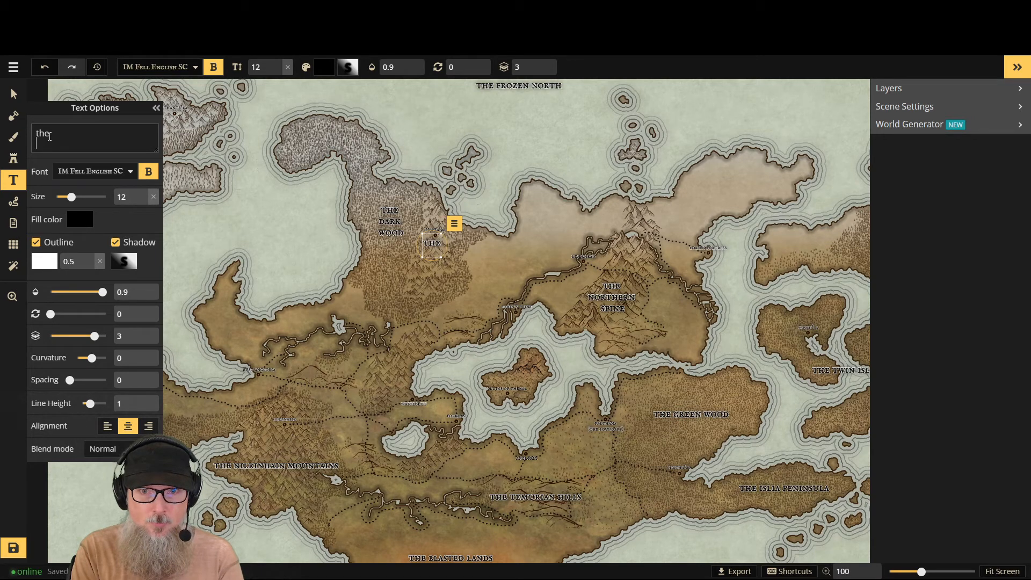
pyautogui.write('isty')
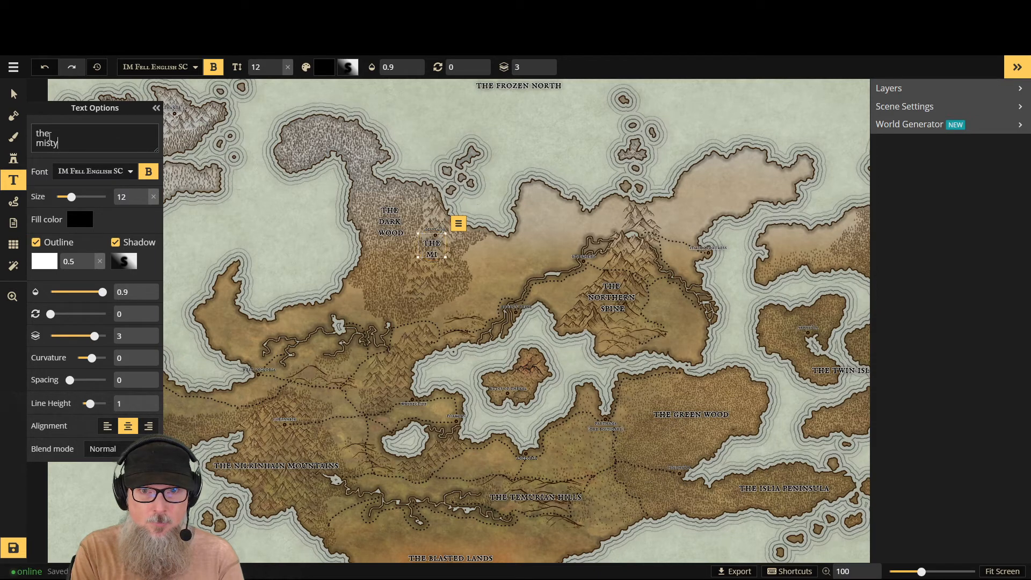
pyautogui.press('Return')
pyautogui.write('peaks')
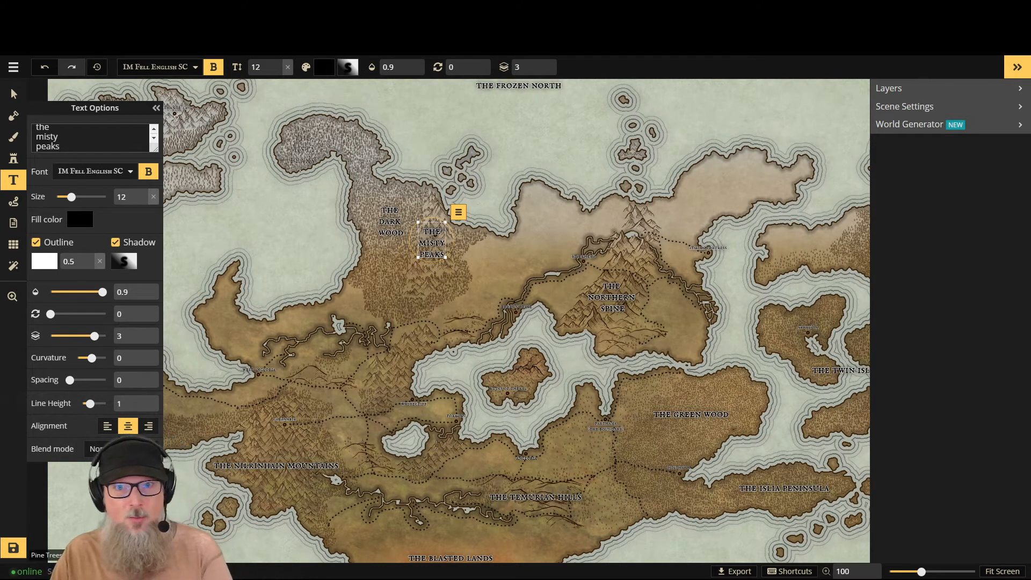
pyautogui.moveTo(434, 228); pyautogui.dragTo(427, 252)
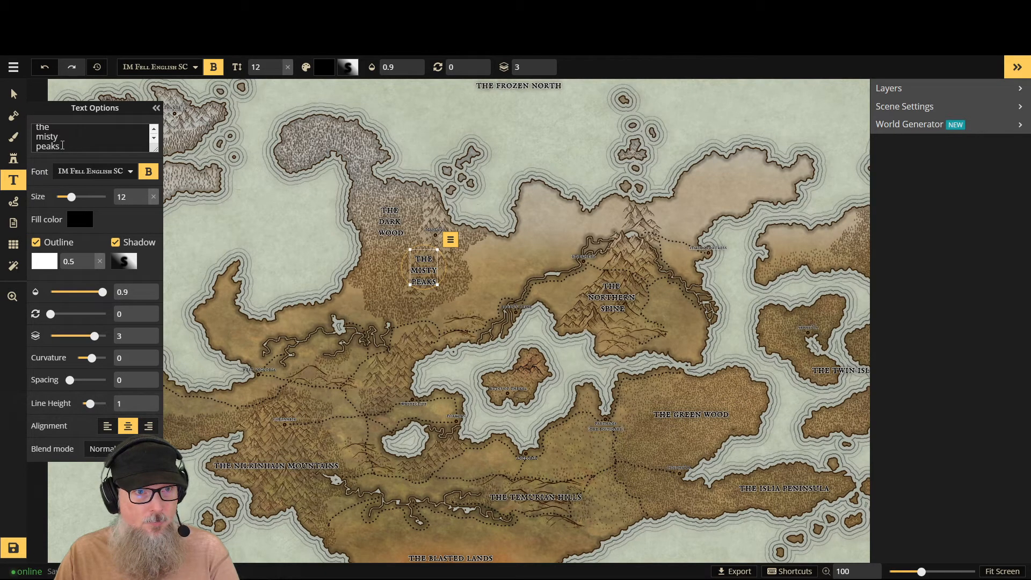
# - Delete the "the misty peaks" label
pyautogui.moveTo(61, 146); pyautogui.dragTo(27, 121)
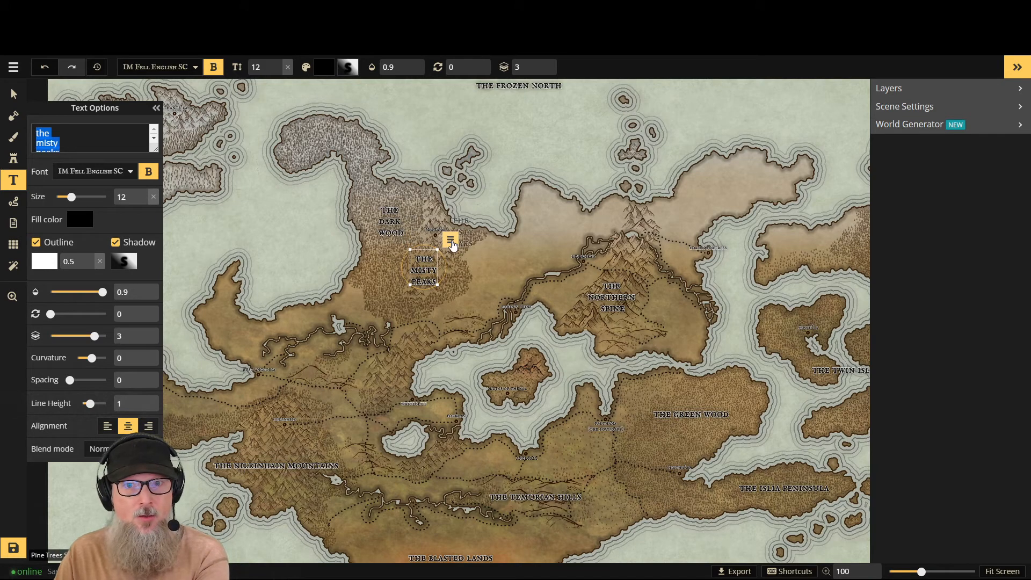
pyautogui.click(451, 241)
pyautogui.click(461, 381)
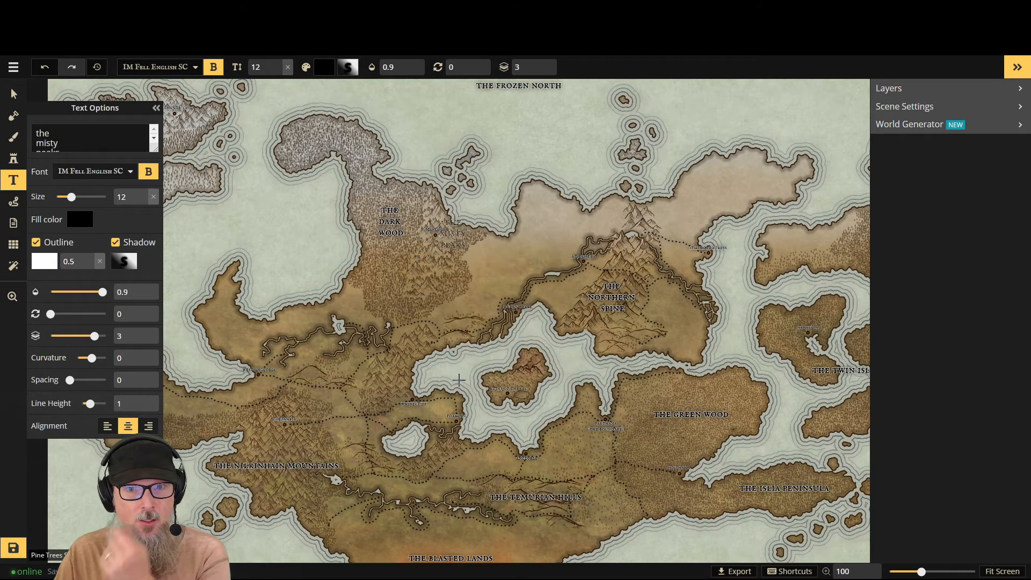
pyautogui.click(452, 258)
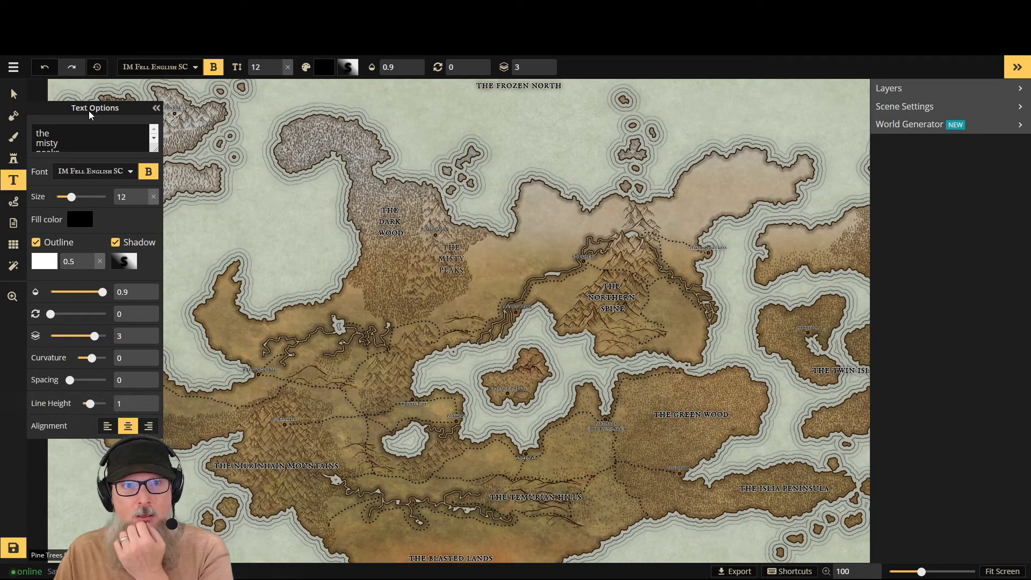
# - Find the "the dark wood" label by searching the objects for "the dark", and move it south within the forest
pyautogui.click(12, 92)
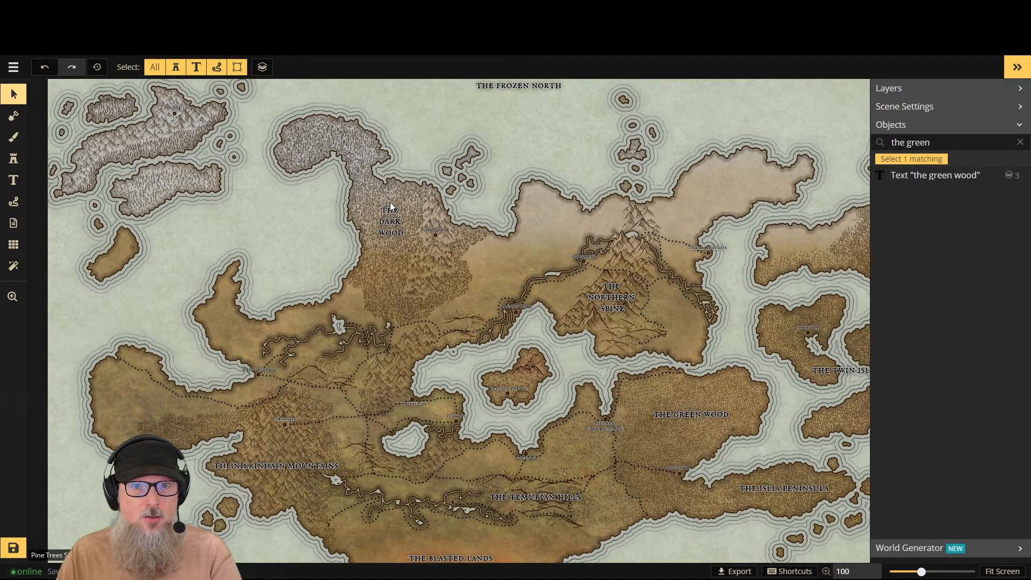
pyautogui.click(390, 211)
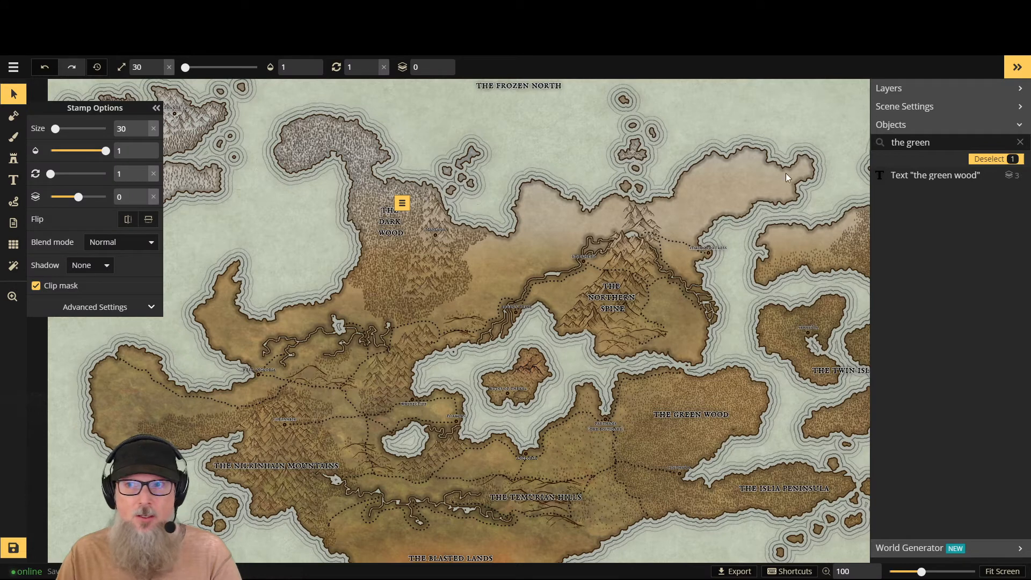
pyautogui.click(1020, 141)
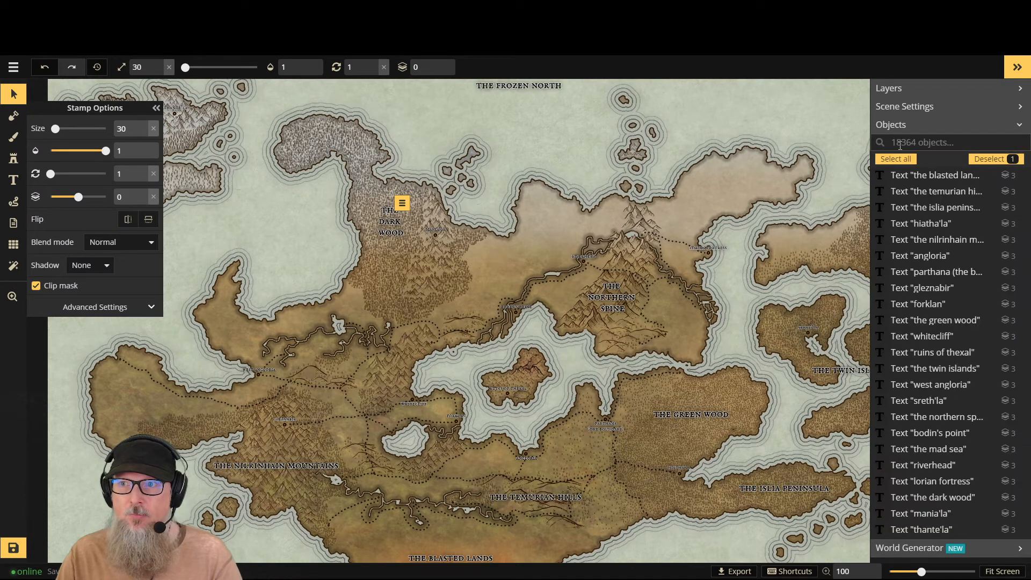
pyautogui.click(900, 143)
pyautogui.write('the dark')
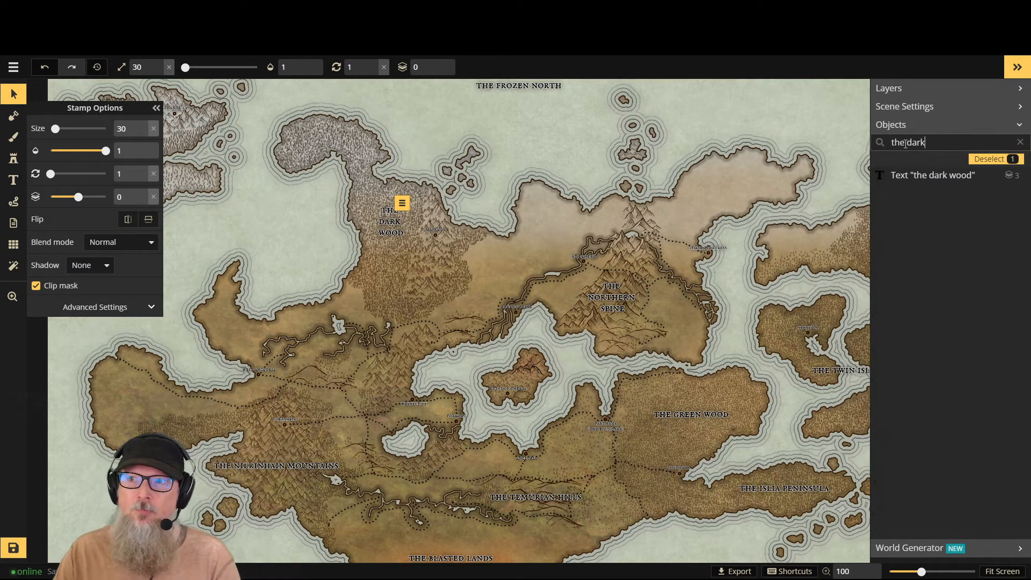
pyautogui.click(906, 174)
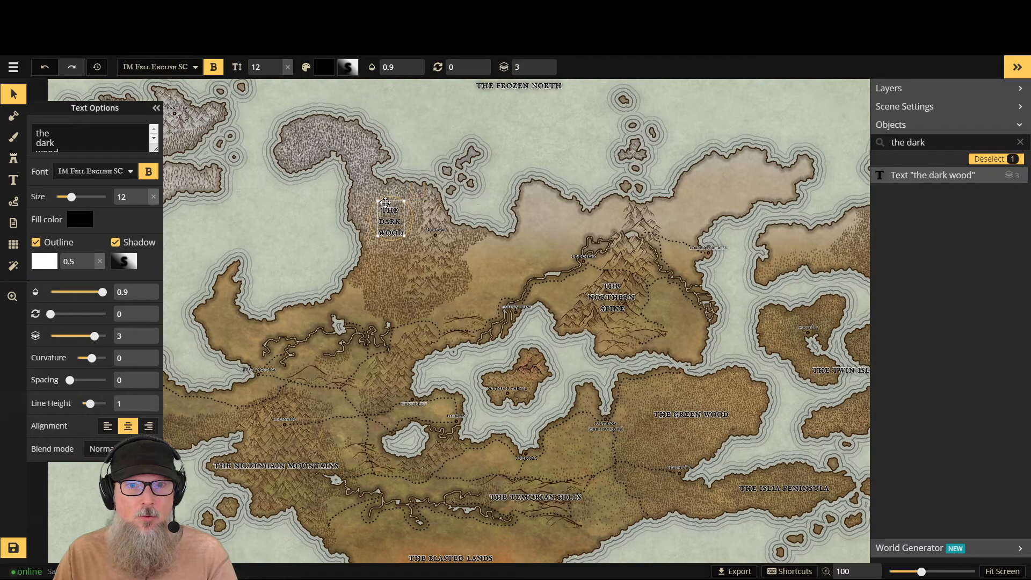
pyautogui.moveTo(384, 212); pyautogui.dragTo(376, 248)
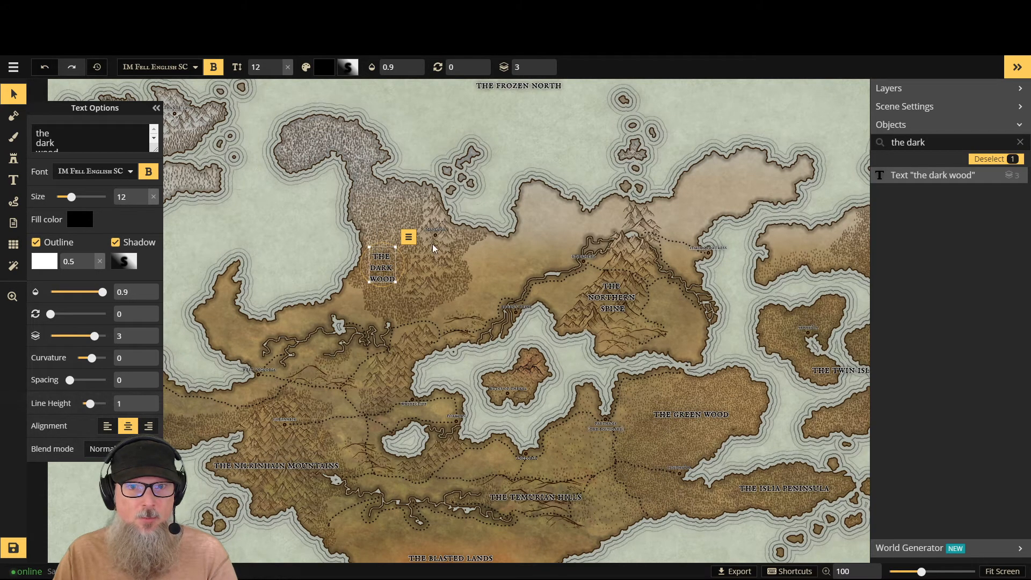
pyautogui.click(158, 111)
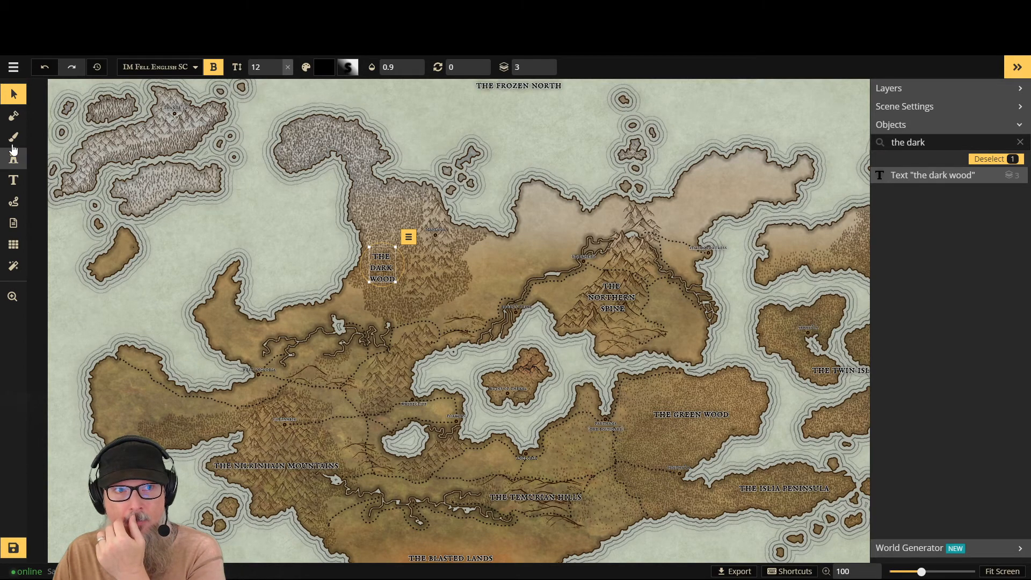
# - Place a size 12 label in the channel between the northern spine and the twin islands, and start its name with "the"
pyautogui.click(14, 180)
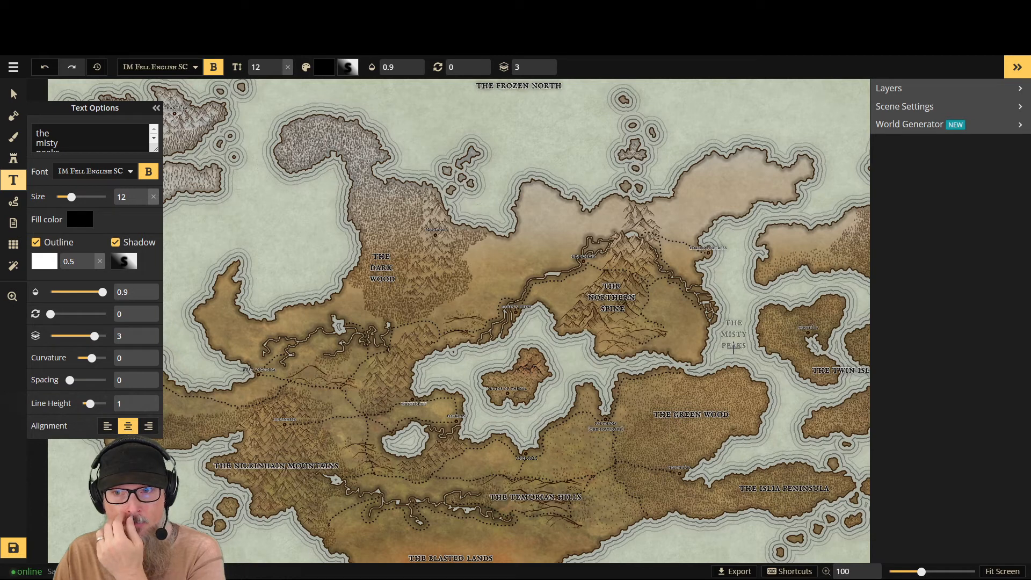
pyautogui.click(735, 346)
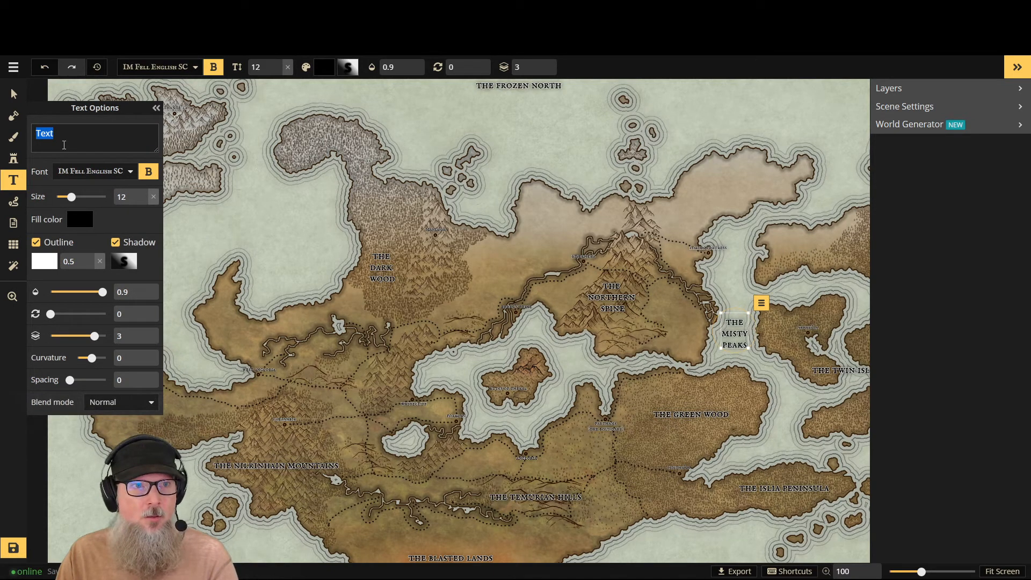
pyautogui.write('the')
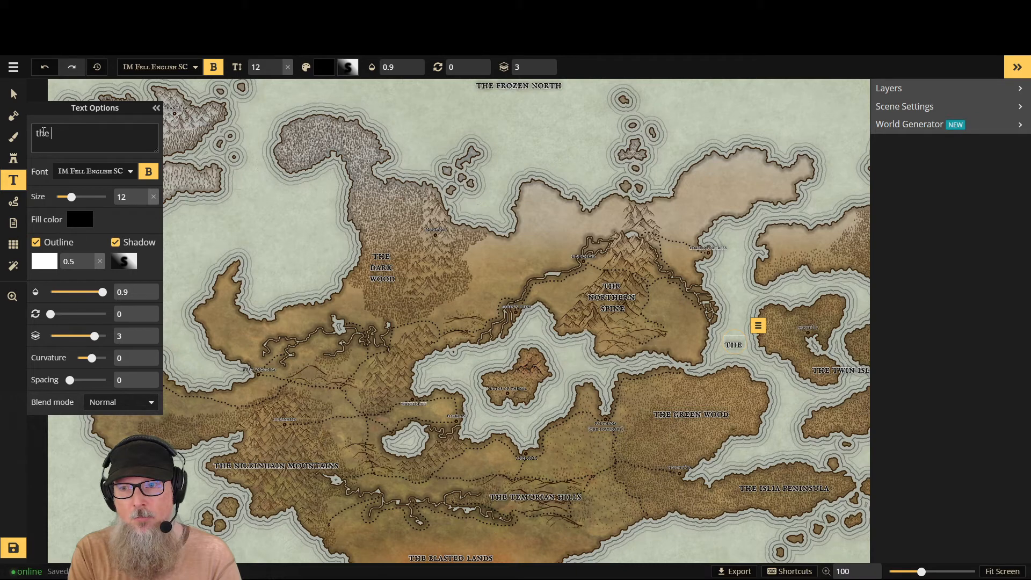
pyautogui.write('serpent')
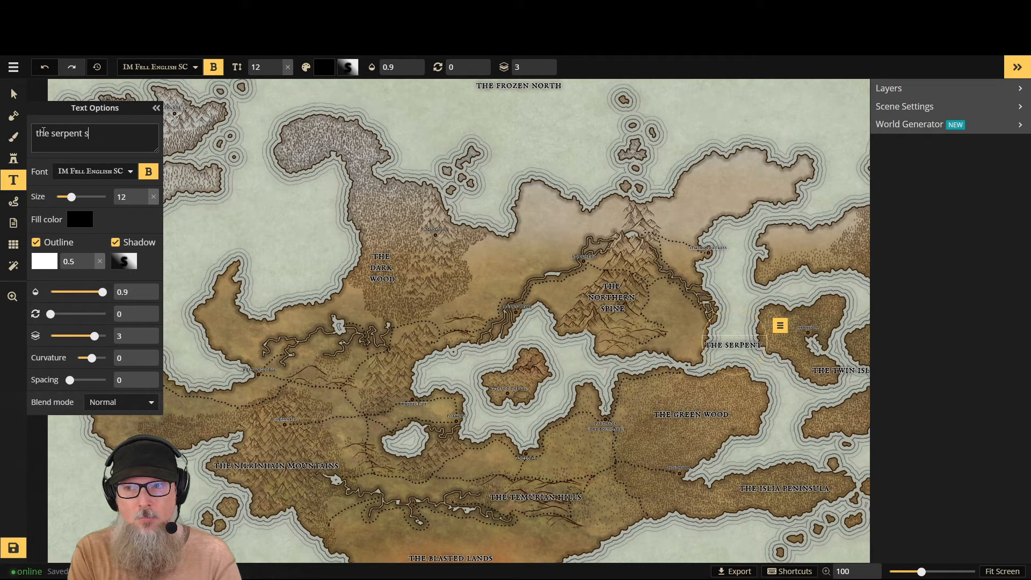
pyautogui.hotkey('ctrl', 'BackSpace')
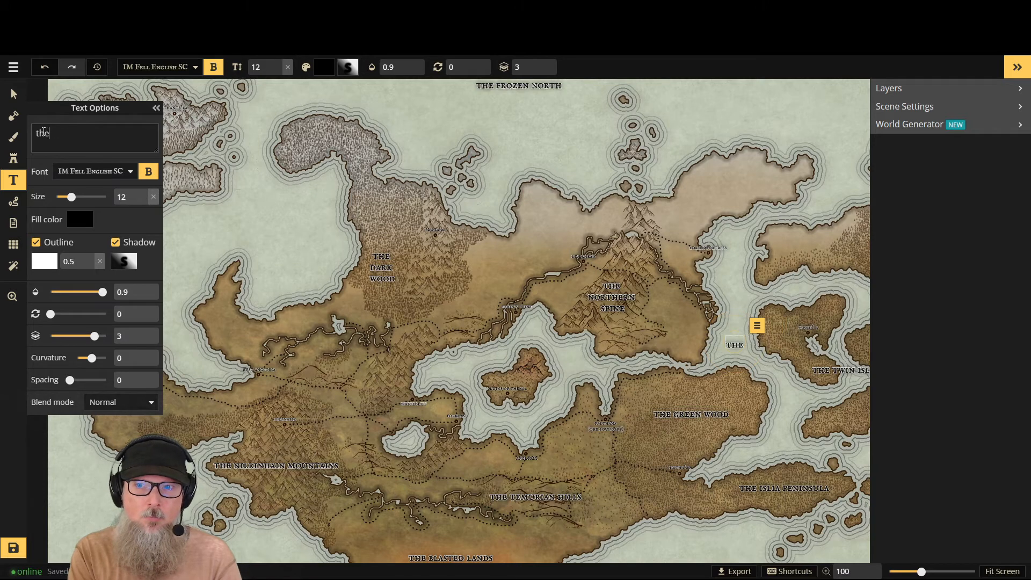
# - Switch to Google, search for "strait", and examine the definition and related results
pyautogui.click(229, 8)
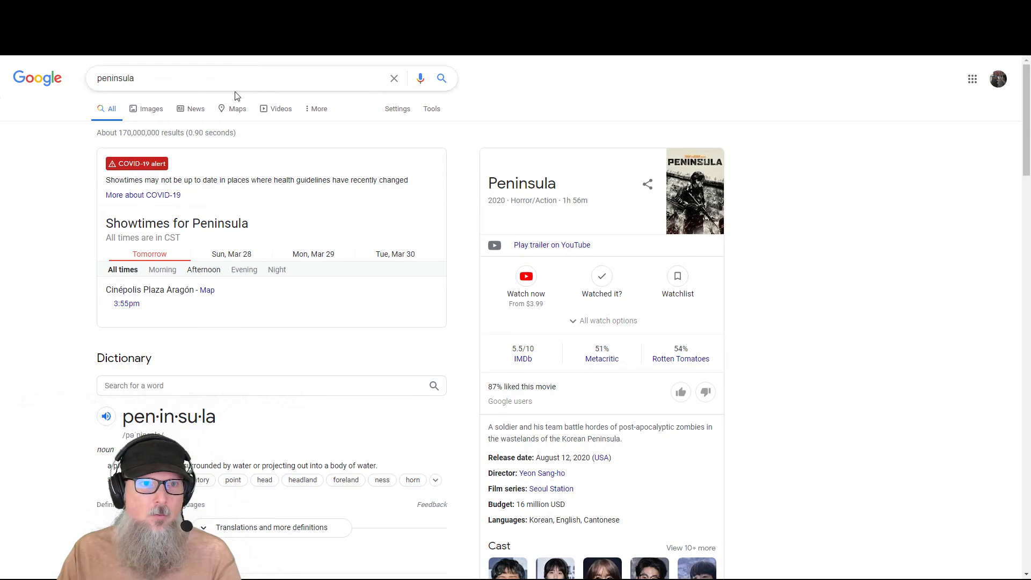
pyautogui.doubleClick(161, 78)
pyautogui.write('strai')
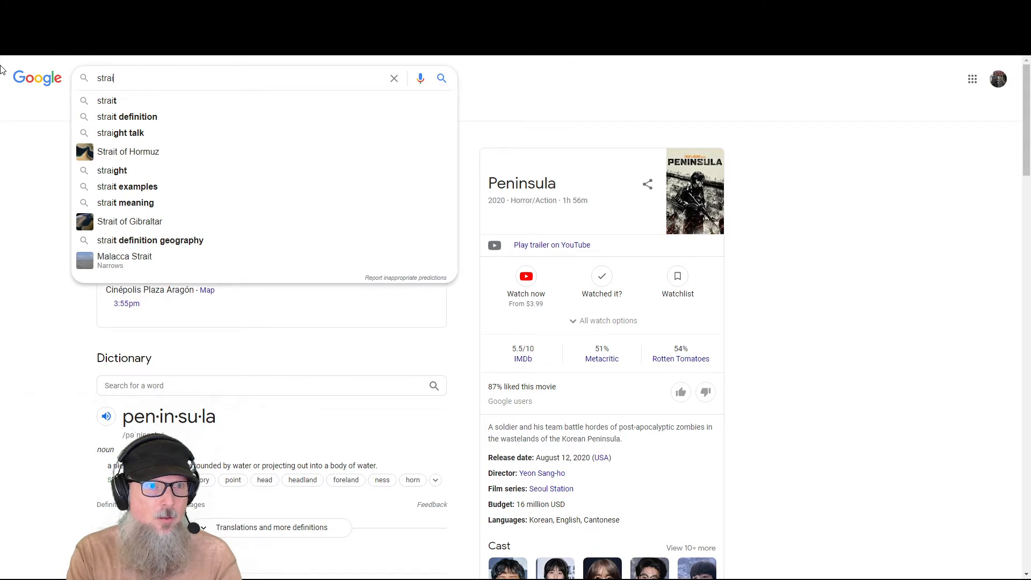
pyautogui.write('t')
pyautogui.press('Return')
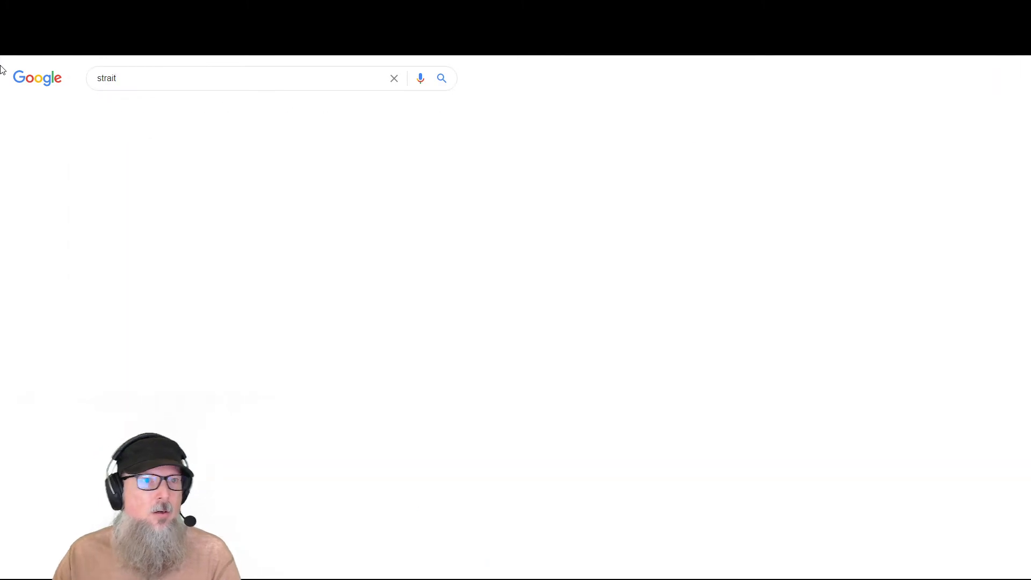
pyautogui.scroll(-4, 193, 303)
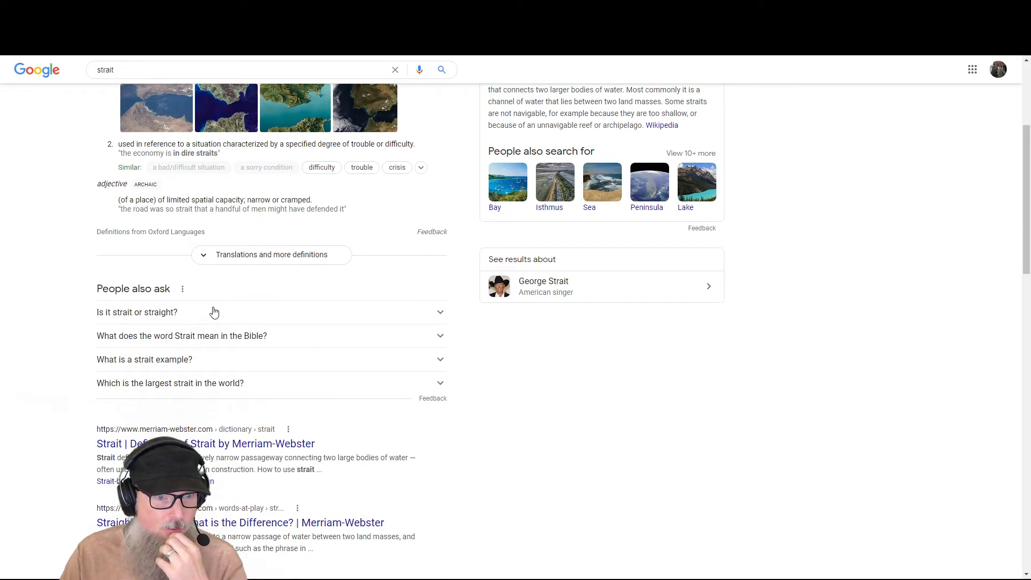
pyautogui.scroll(-6, 219, 312)
pyautogui.scroll(8, 221, 311)
pyautogui.scroll(2, 188, 242)
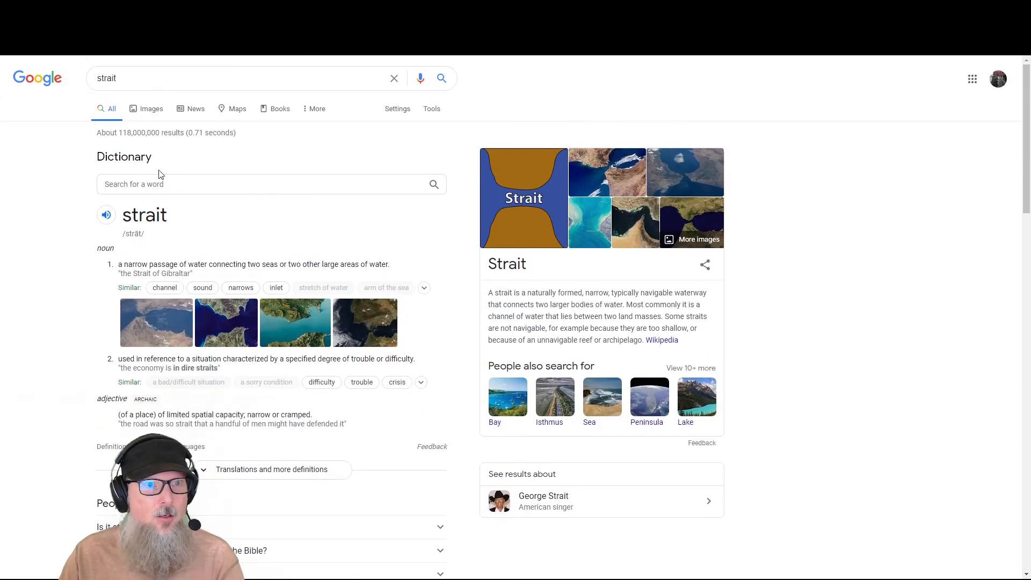
# - Extend the Google search to "strait examples" to look for naming ideas
pyautogui.click(156, 79)
pyautogui.write('examples')
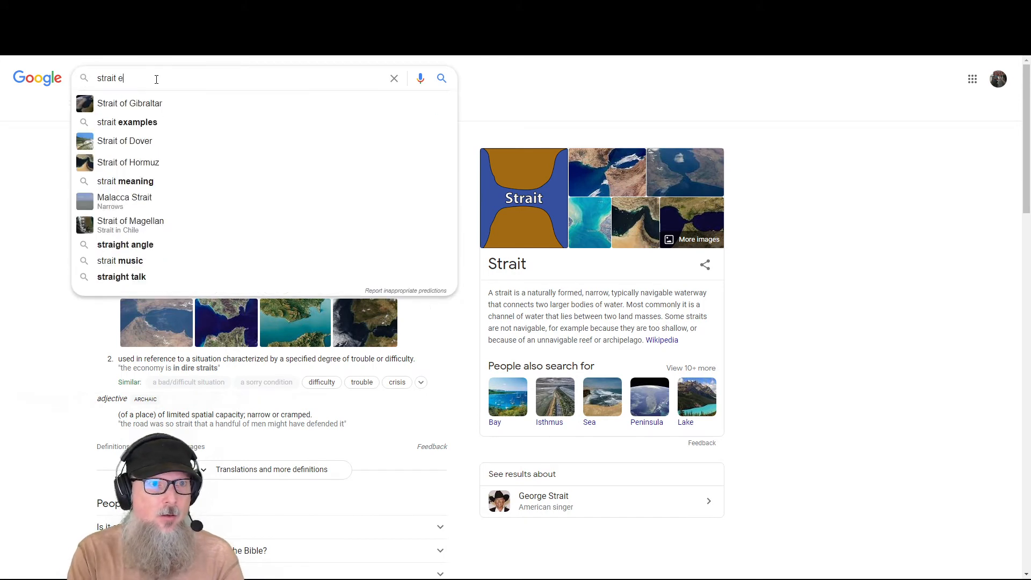
pyautogui.press('Return')
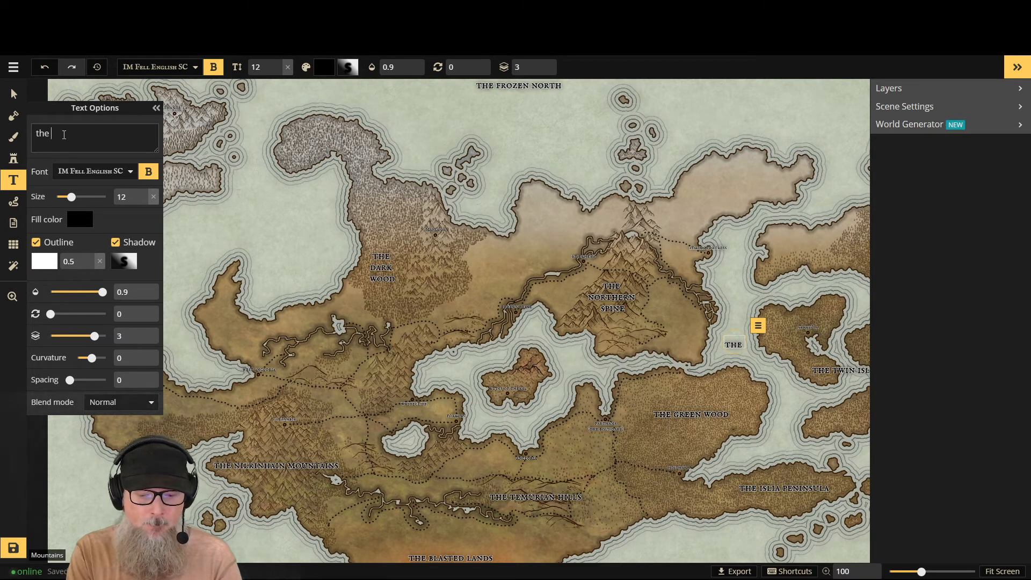
# - Return to the map, complete the new channel label as "the slathna straits", and nudge it slightly southeast
pyautogui.write('sla')
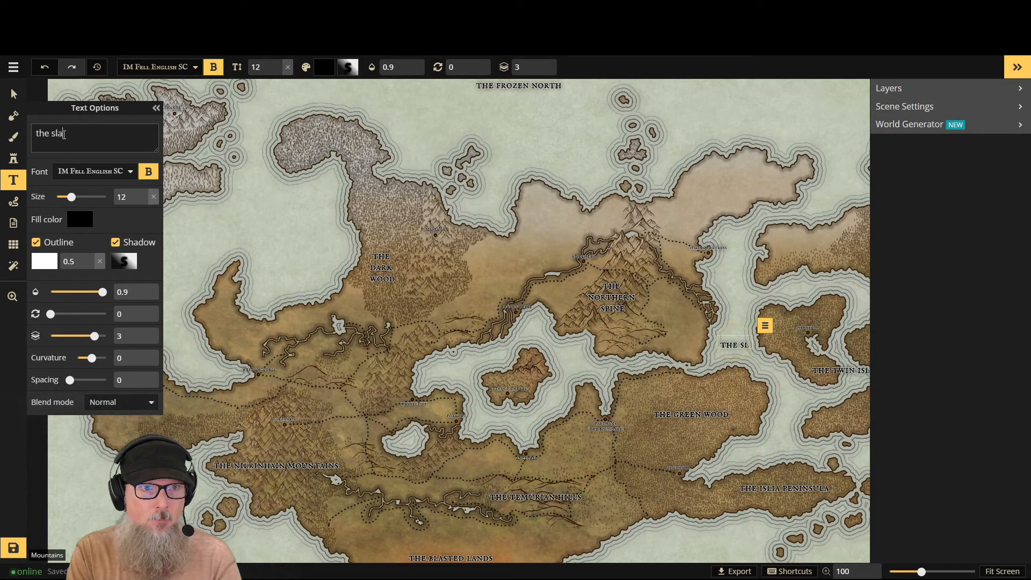
pyautogui.write('thna')
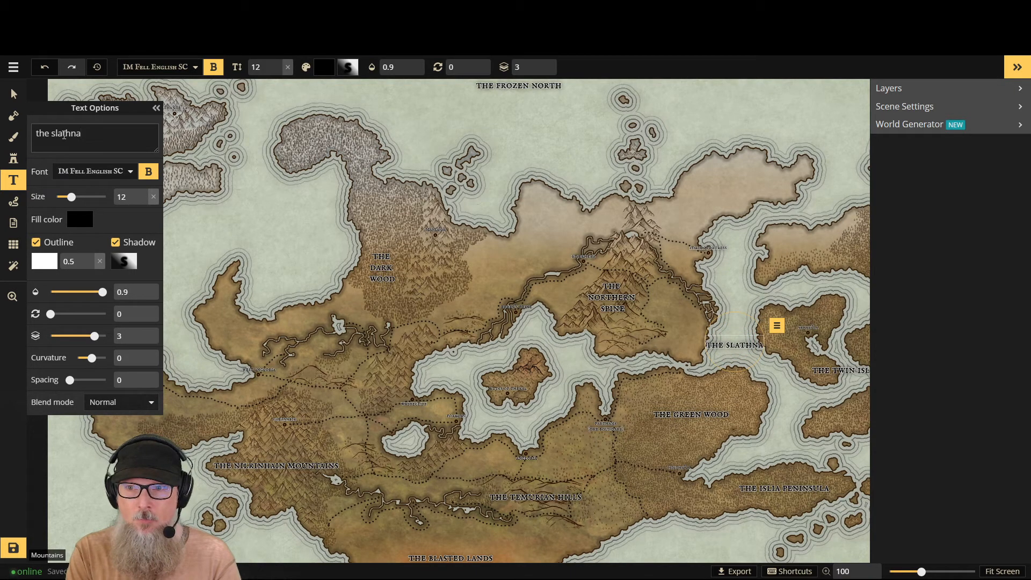
pyautogui.write(' strai')
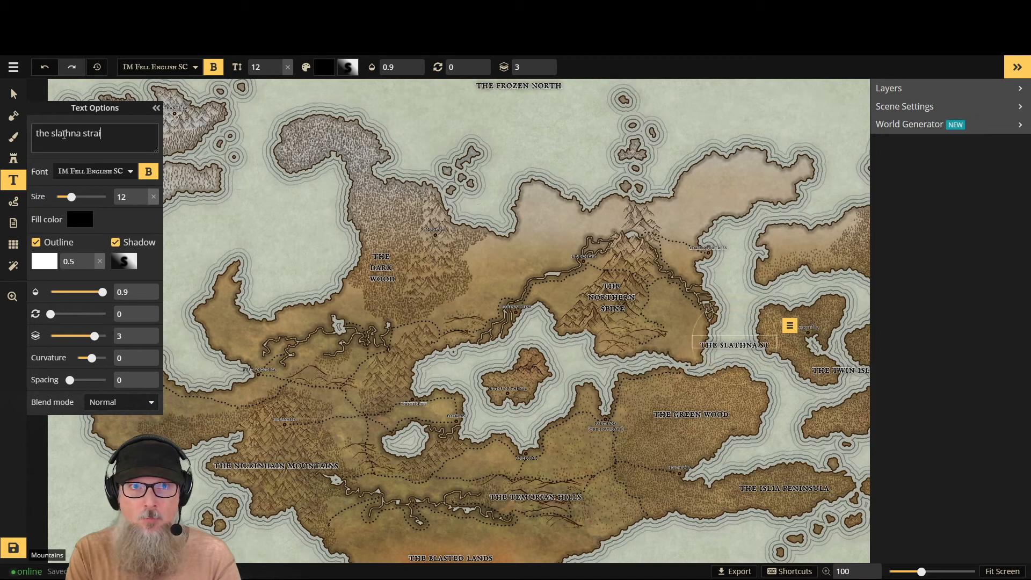
pyautogui.write('ts')
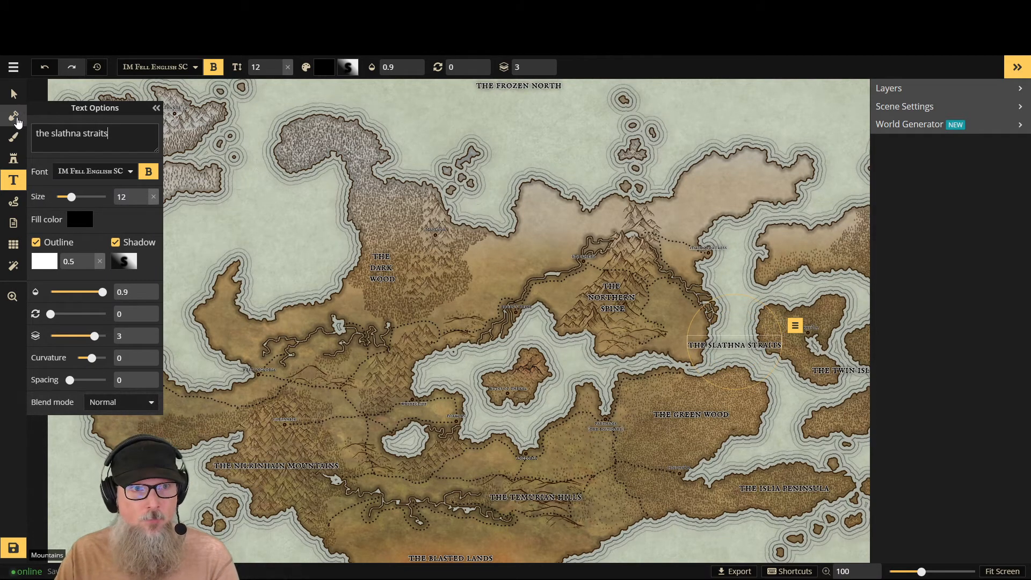
pyautogui.click(14, 94)
pyautogui.click(739, 330)
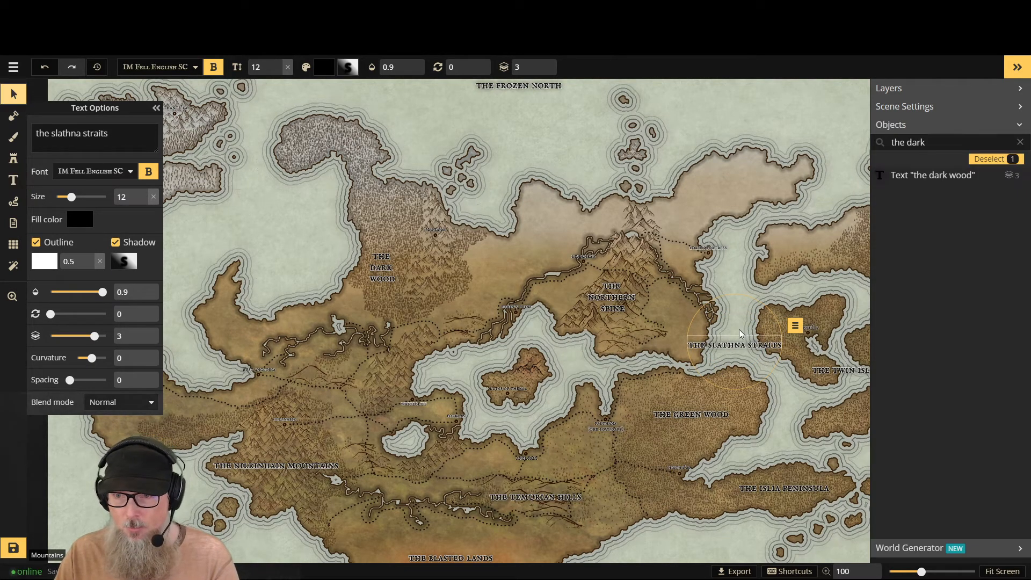
pyautogui.moveTo(739, 340)
pyautogui.mouseDown()
pyautogui.moveTo(765, 357)
pyautogui.moveTo(742, 340)
pyautogui.mouseUp()
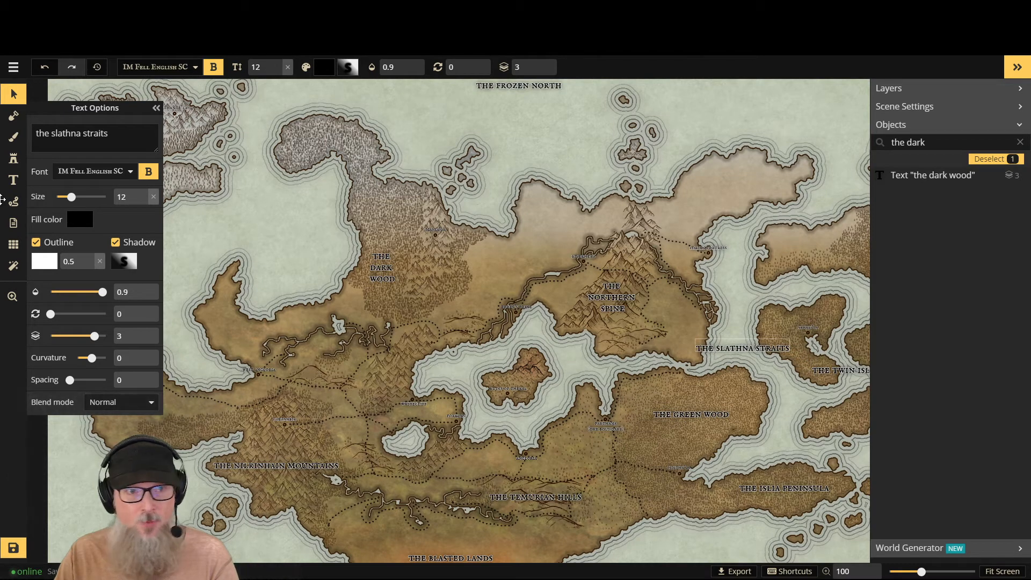
# - Break the "the slathna straits" label onto three lines, one word per line
pyautogui.click(54, 138)
pyautogui.press('Return')
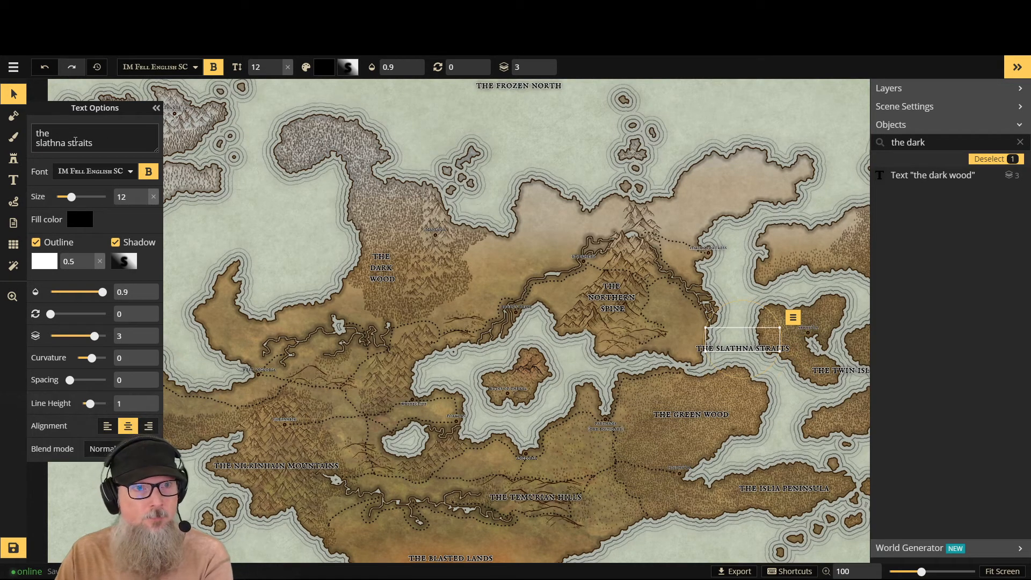
pyautogui.click(70, 144)
pyautogui.press('Return')
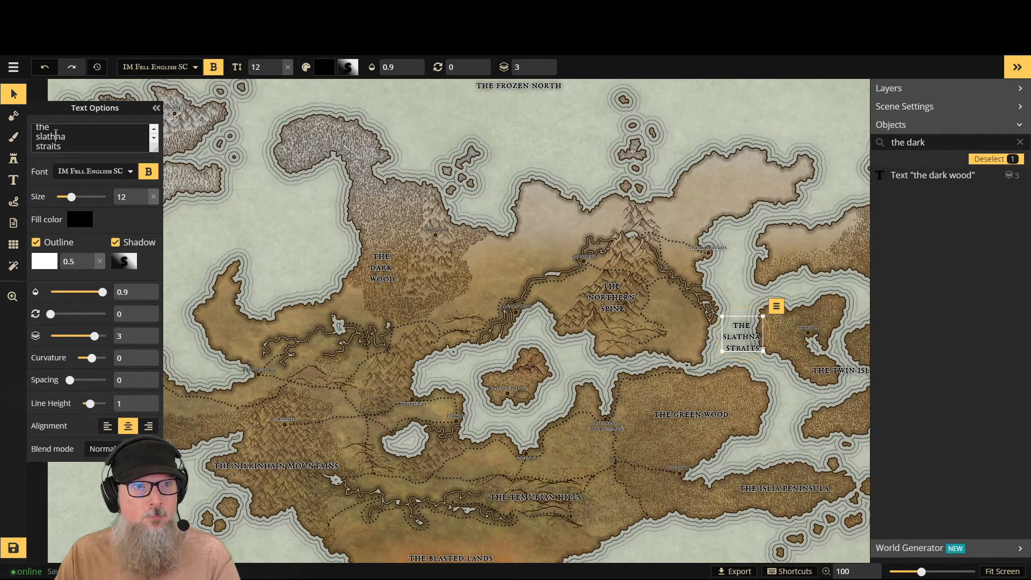
# - Replace "slathna" with "bianor" in the straits label and nudge the label slightly northwest within the channel
pyautogui.doubleClick(56, 135)
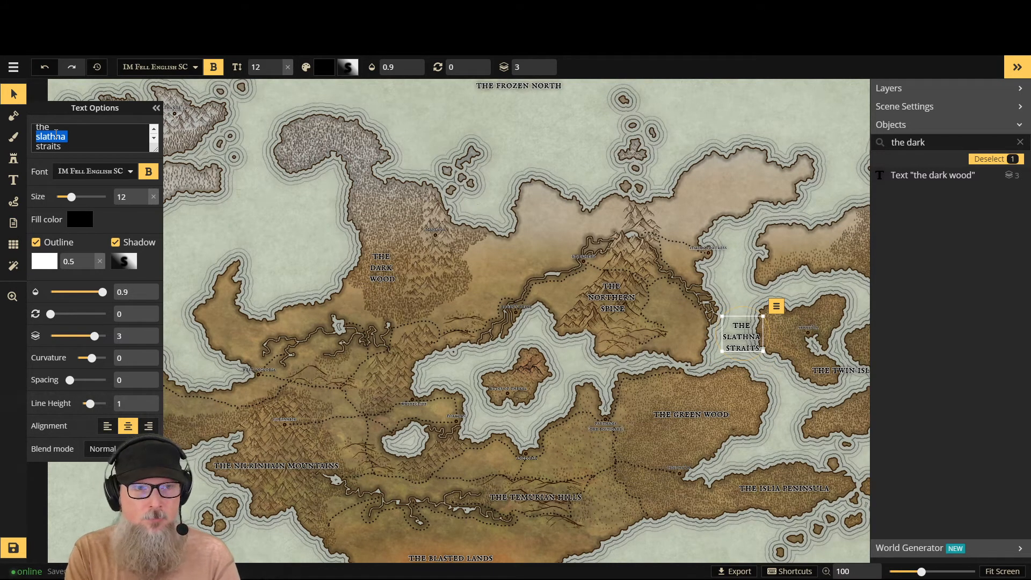
pyautogui.write('bian')
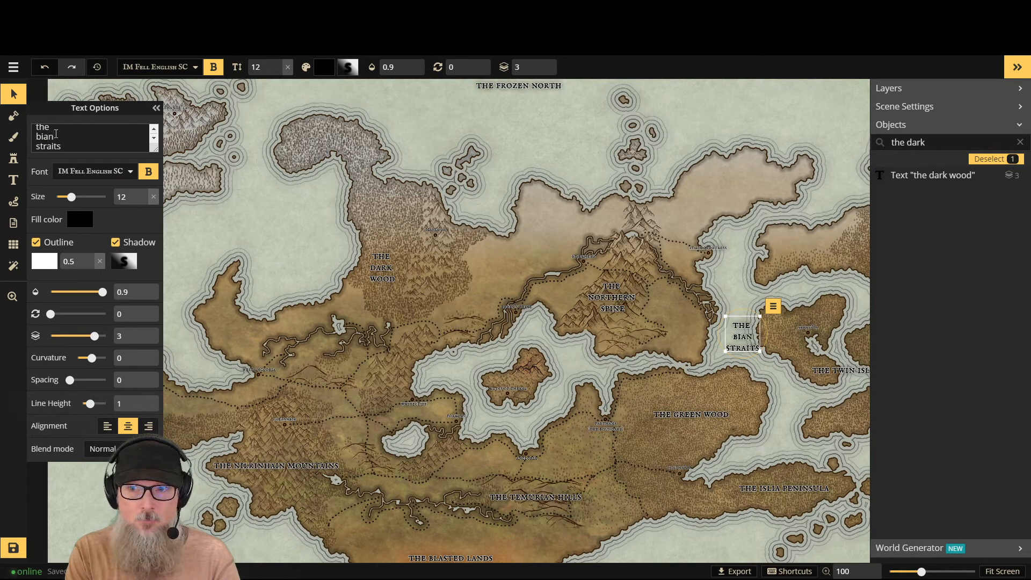
pyautogui.write('or')
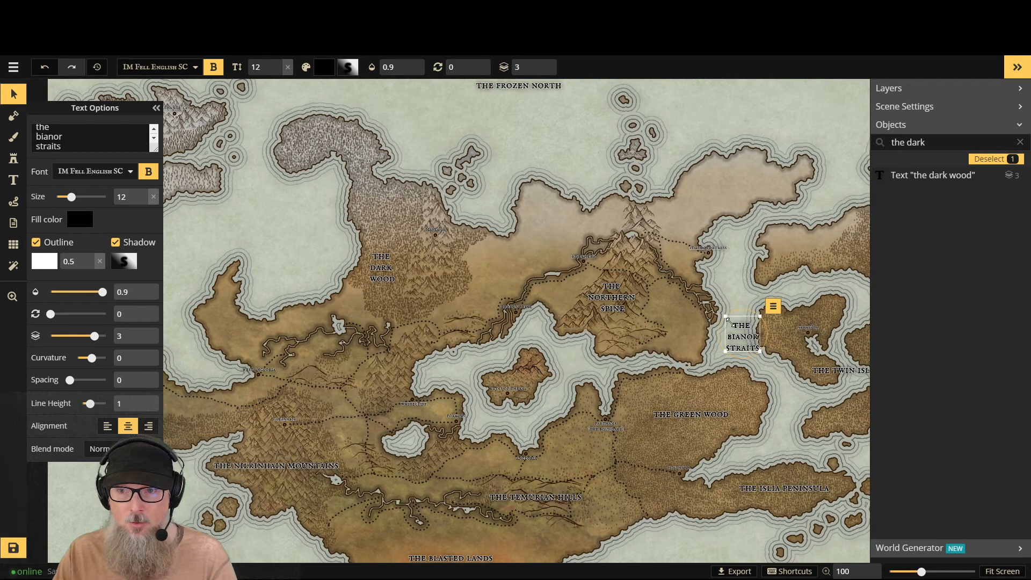
pyautogui.moveTo(741, 321); pyautogui.dragTo(736, 320)
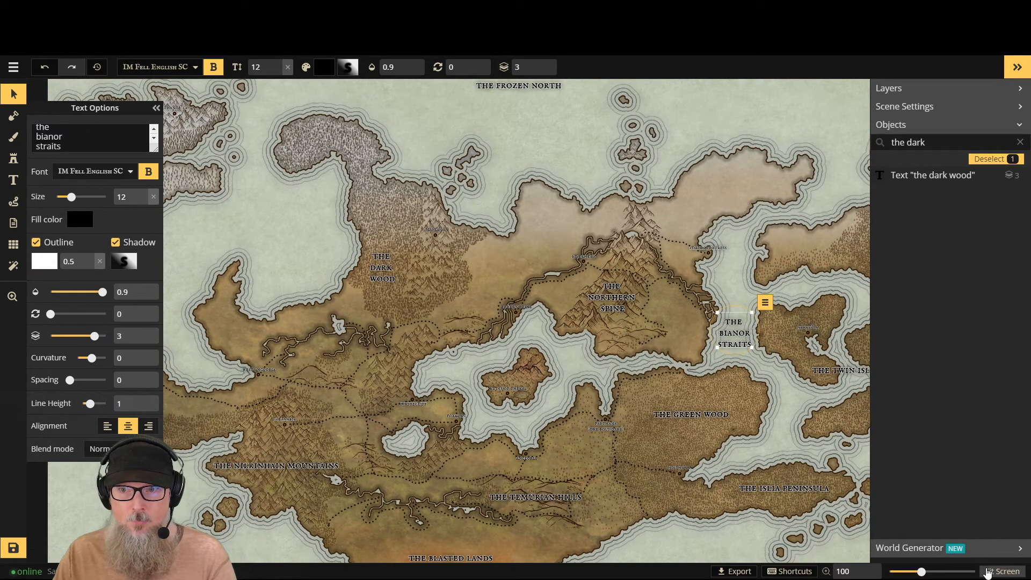
pyautogui.click(156, 108)
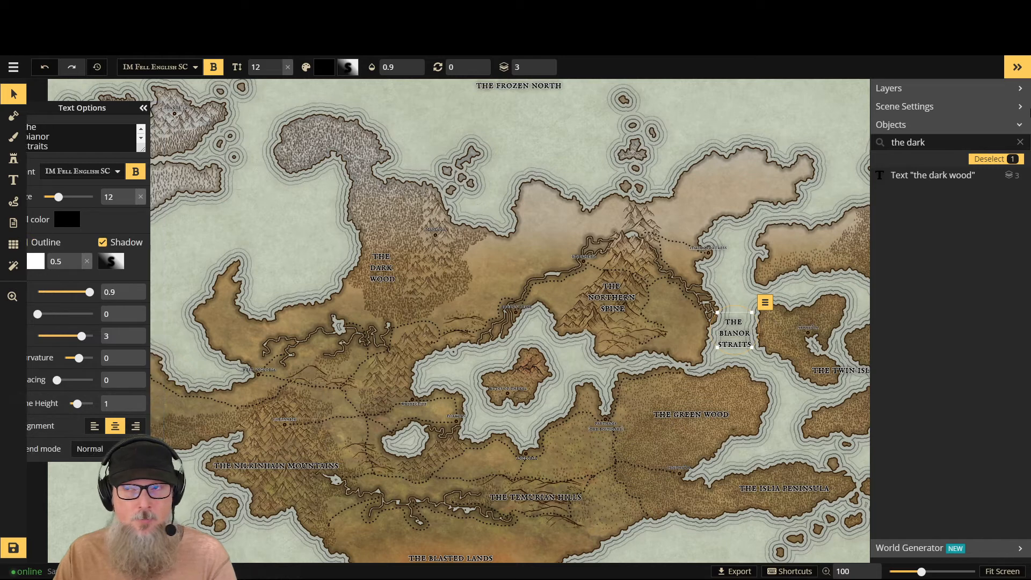
pyautogui.click(1023, 68)
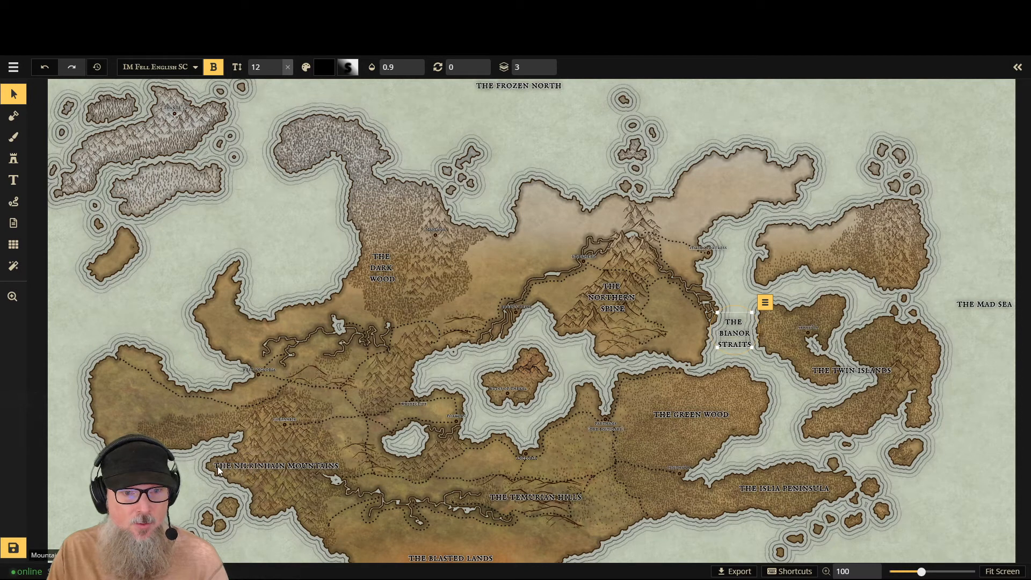
pyautogui.click(272, 466)
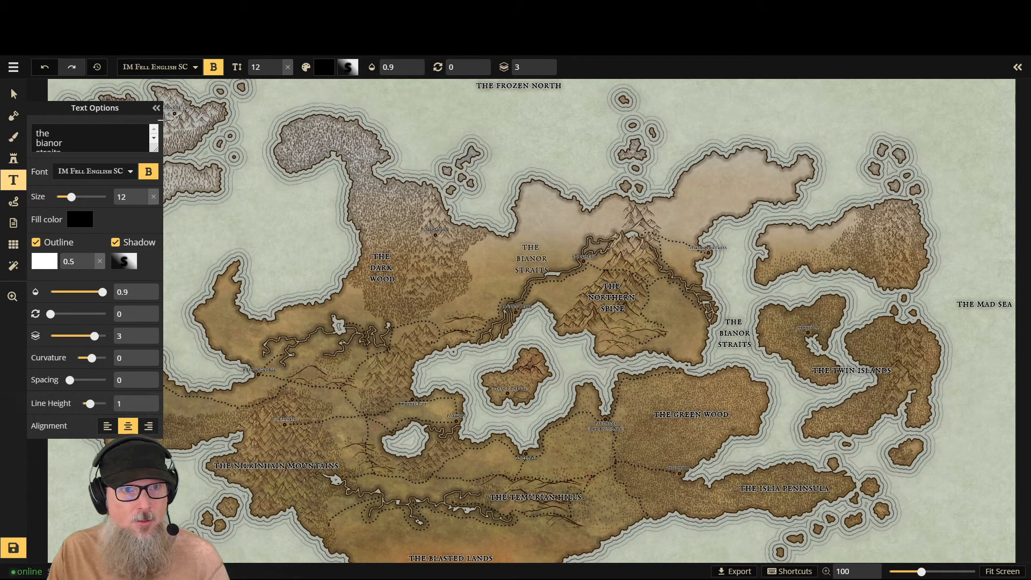
pyautogui.click(14, 94)
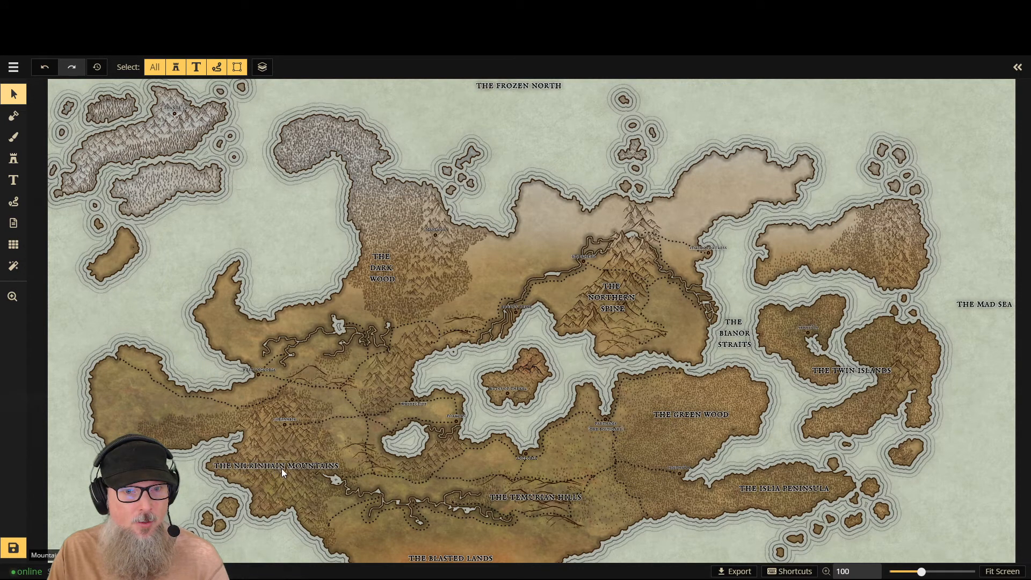
# - Find the "the nilrinhain mountains" label by searching the objects for "the nil" and break it onto three lines, one word per line
pyautogui.click(1018, 67)
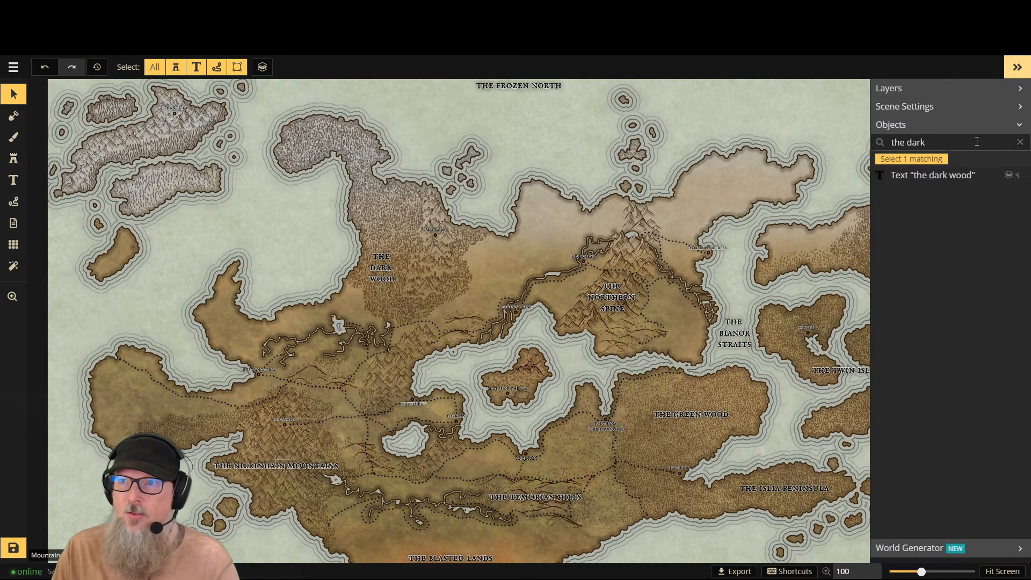
pyautogui.click(1021, 141)
pyautogui.write('the nil')
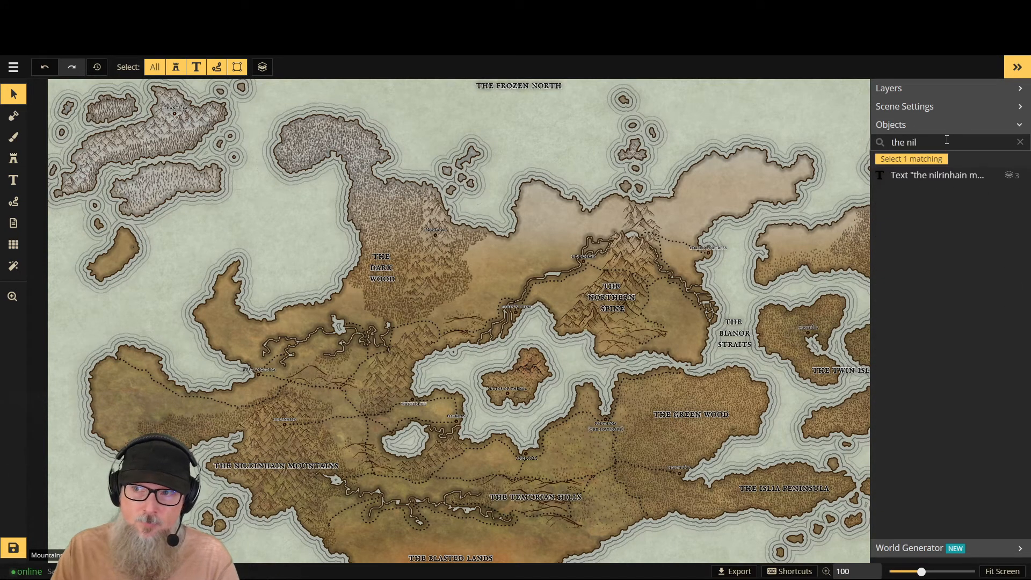
pyautogui.click(938, 176)
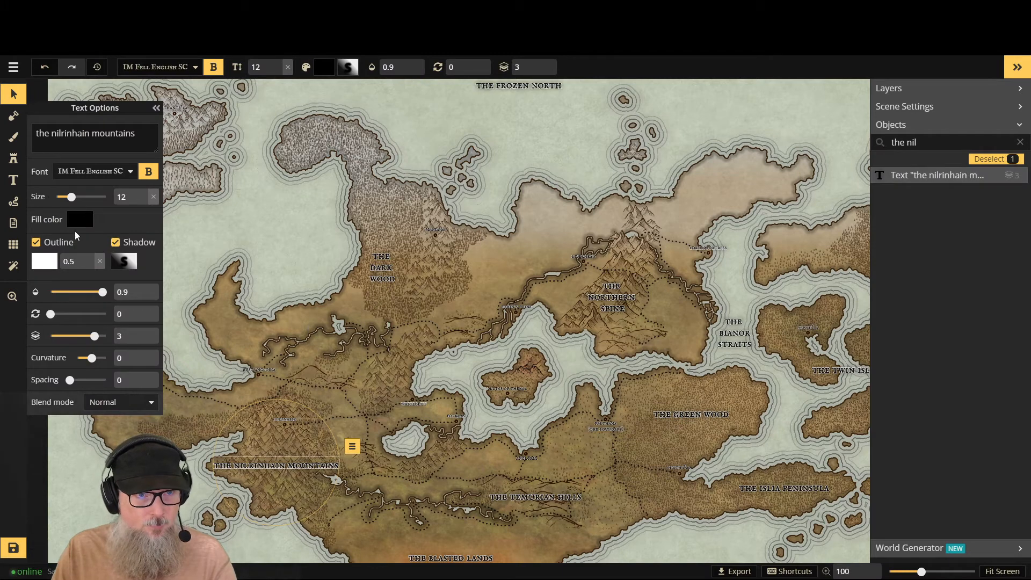
pyautogui.click(52, 133)
pyautogui.press('Return')
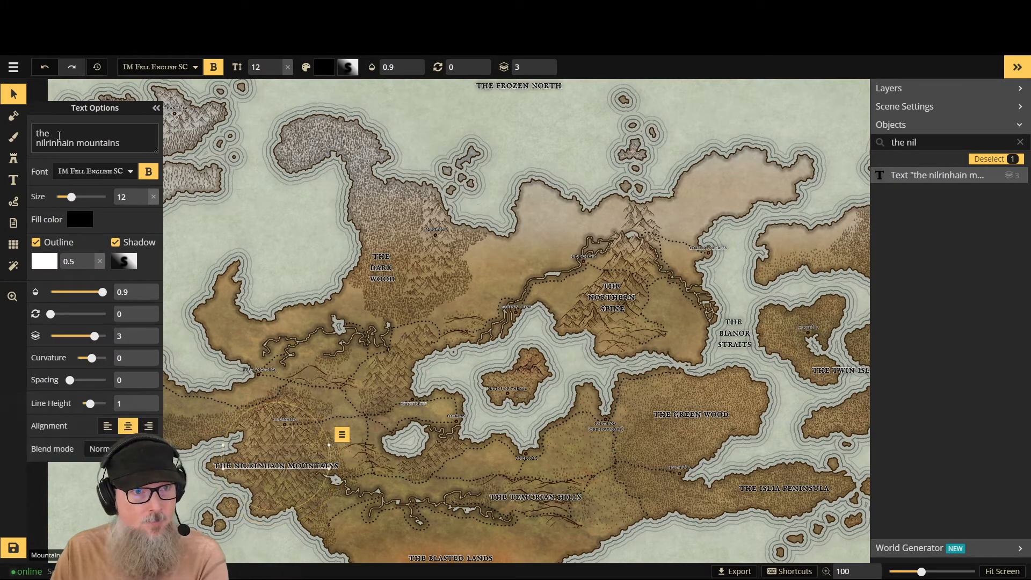
pyautogui.press('Return')
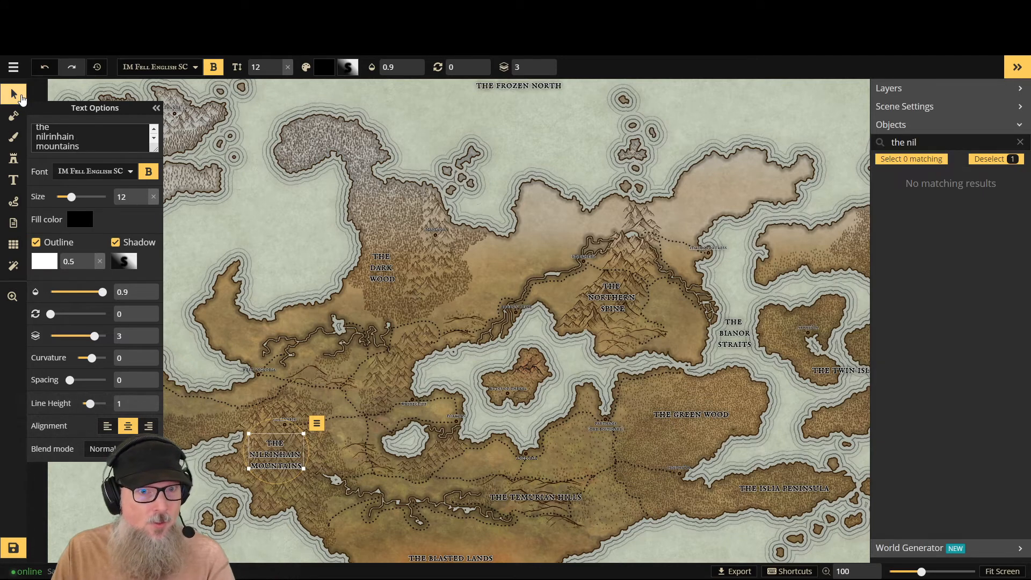
# - Nudge the three-line nilrinhain mountains label slightly southeast within the western mountain range and deselect it
pyautogui.moveTo(281, 437); pyautogui.dragTo(284, 444)
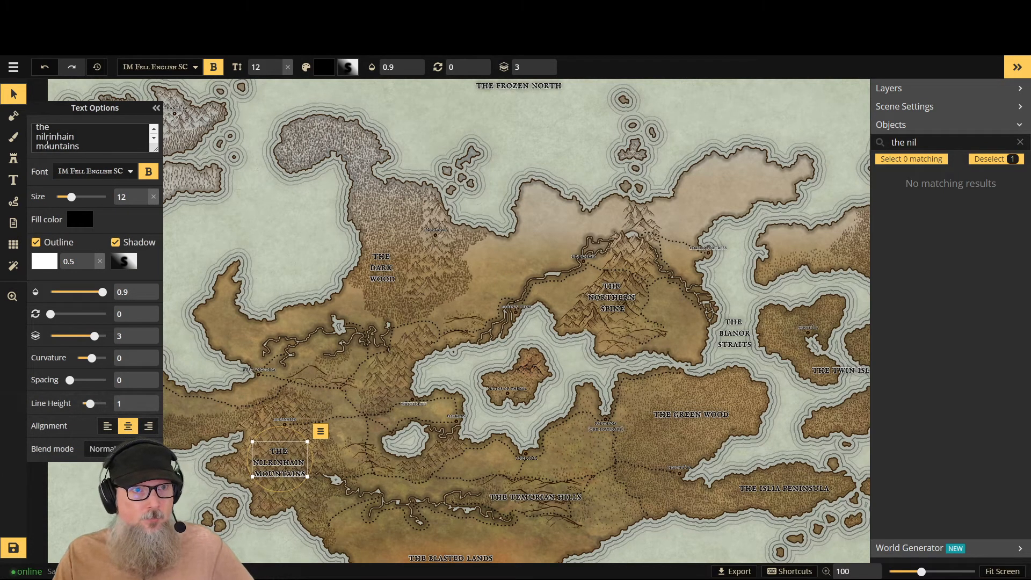
pyautogui.click(14, 94)
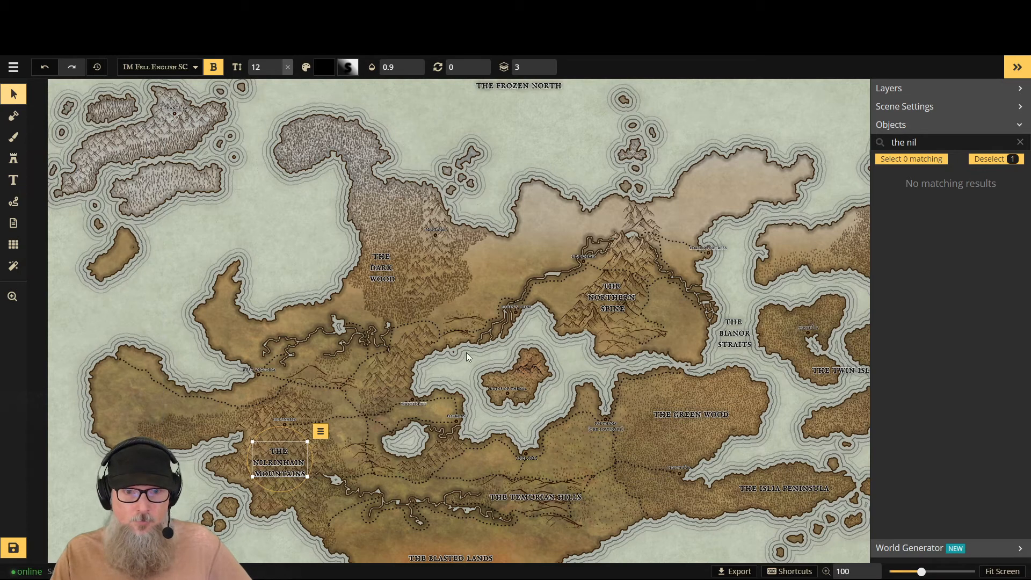
pyautogui.click(40, 111)
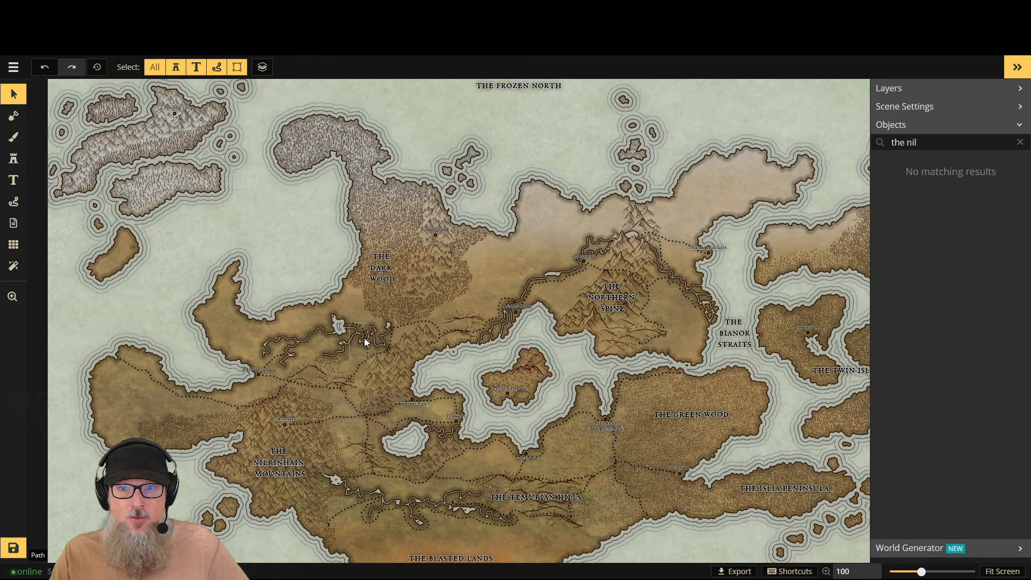
# - Add the label "the inner sea" in the central sea just south of its island and nudge it slightly north
pyautogui.click(13, 183)
pyautogui.click(510, 424)
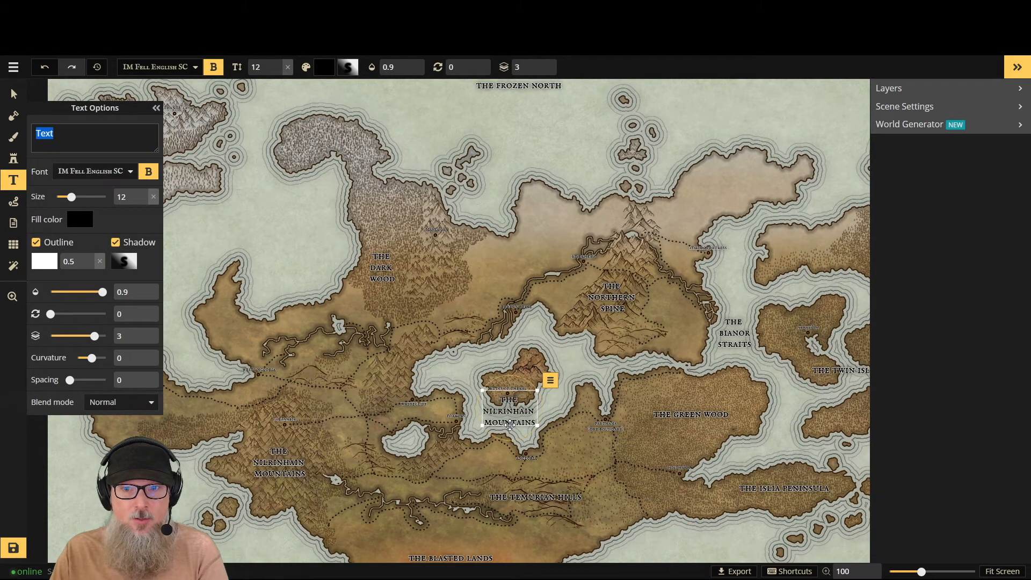
pyautogui.write('the')
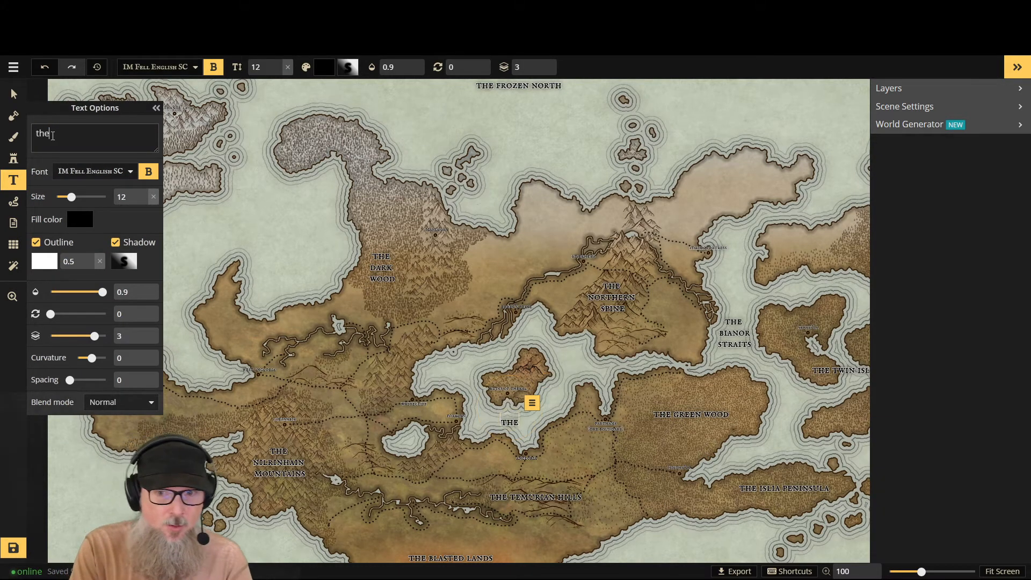
pyautogui.write(' inner sea')
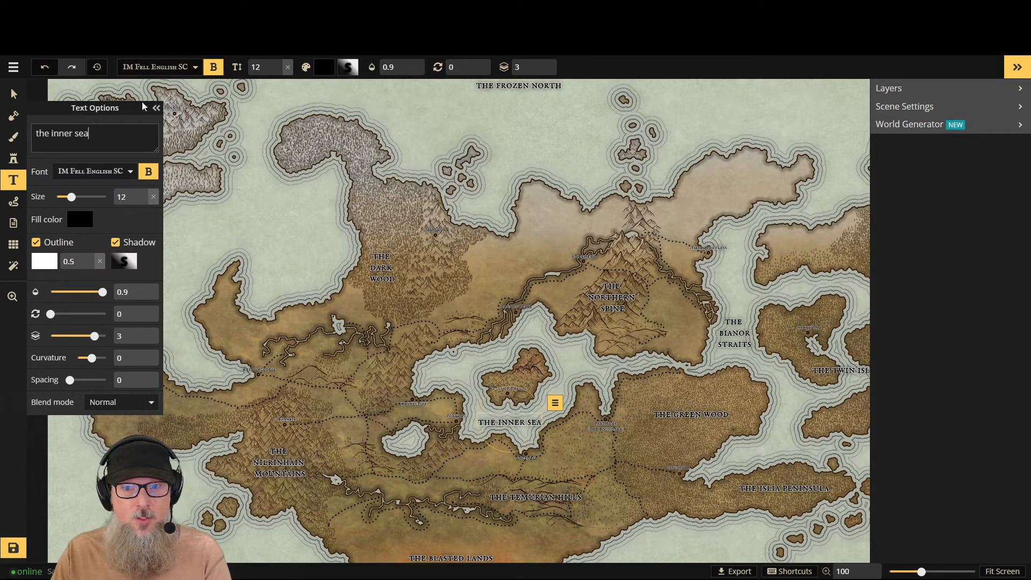
pyautogui.click(13, 94)
pyautogui.click(507, 420)
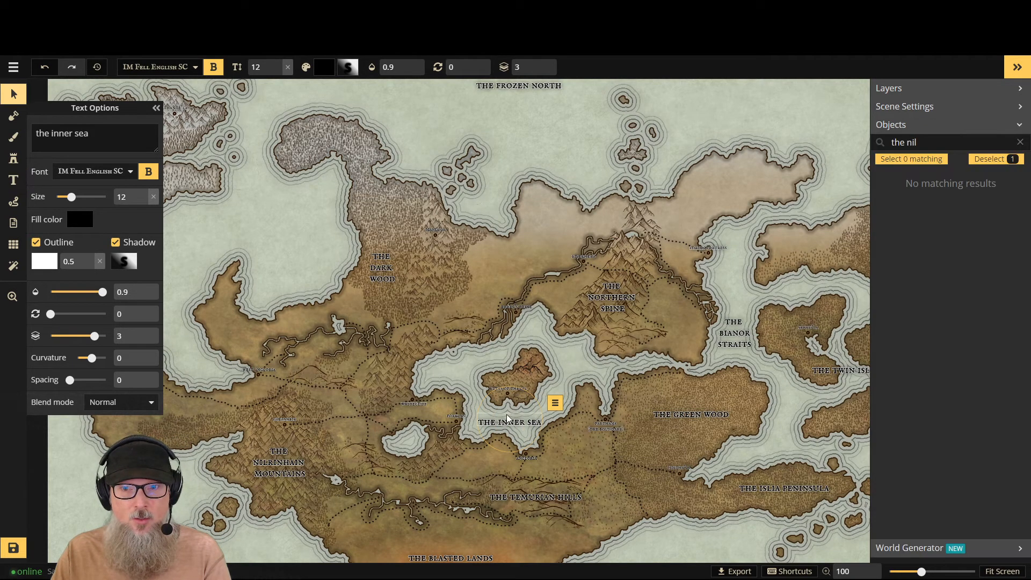
pyautogui.moveTo(505, 415); pyautogui.dragTo(505, 412)
# - Add the label "bay of islia" in the inlet between the green wood and the islia peninsula
pyautogui.click(14, 183)
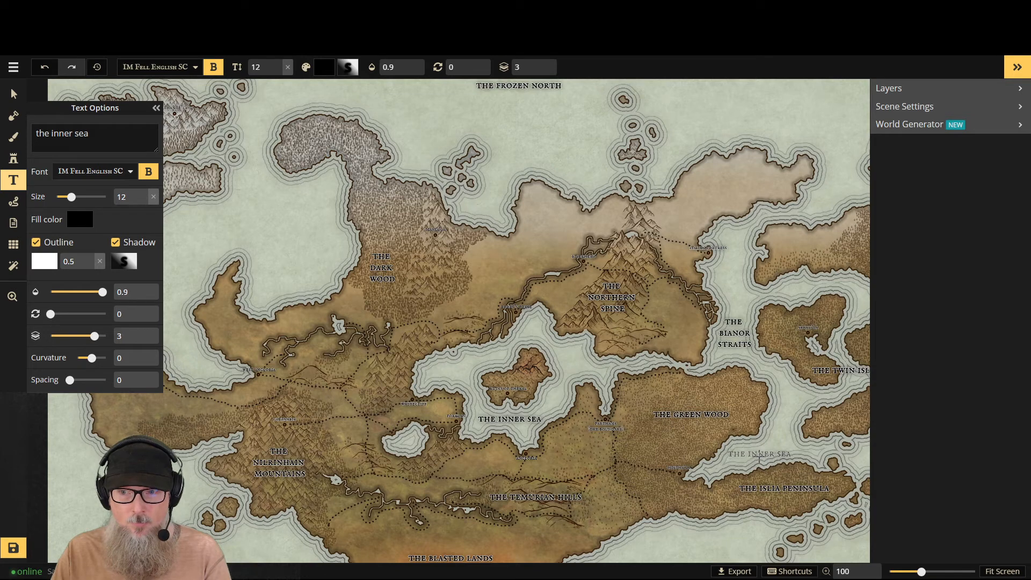
pyautogui.click(759, 455)
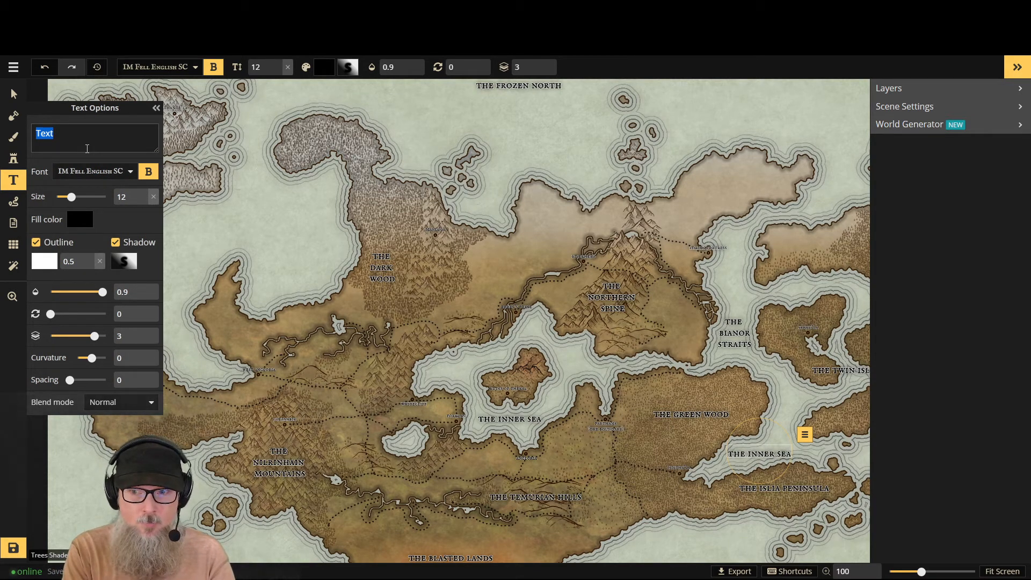
pyautogui.write('Bay o')
pyautogui.press('BackSpace')
pyautogui.press('BackSpace')
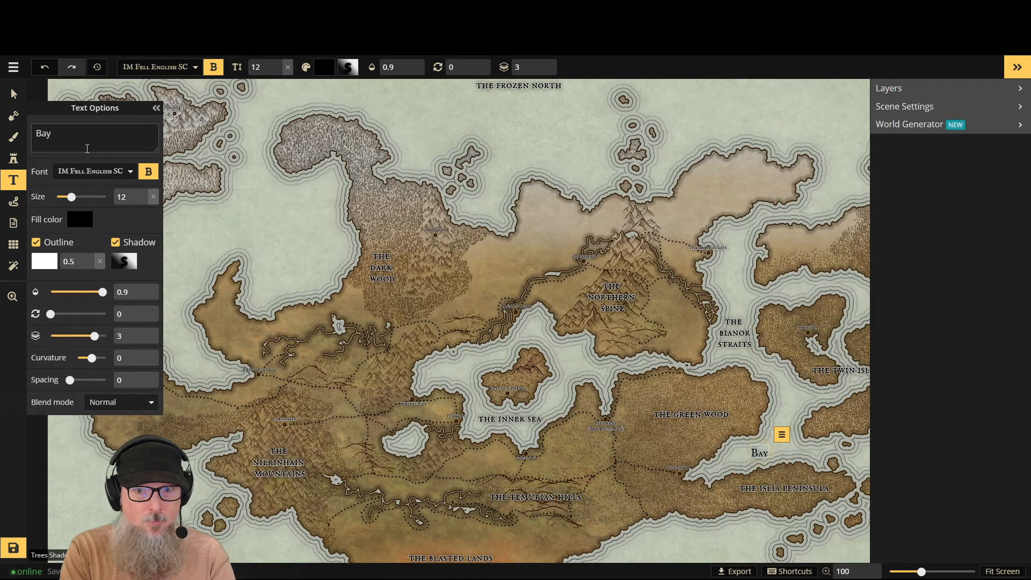
pyautogui.press('BackSpace')
pyautogui.press('BackSpace')
pyautogui.press('BackSpace')
pyautogui.write('bay o')
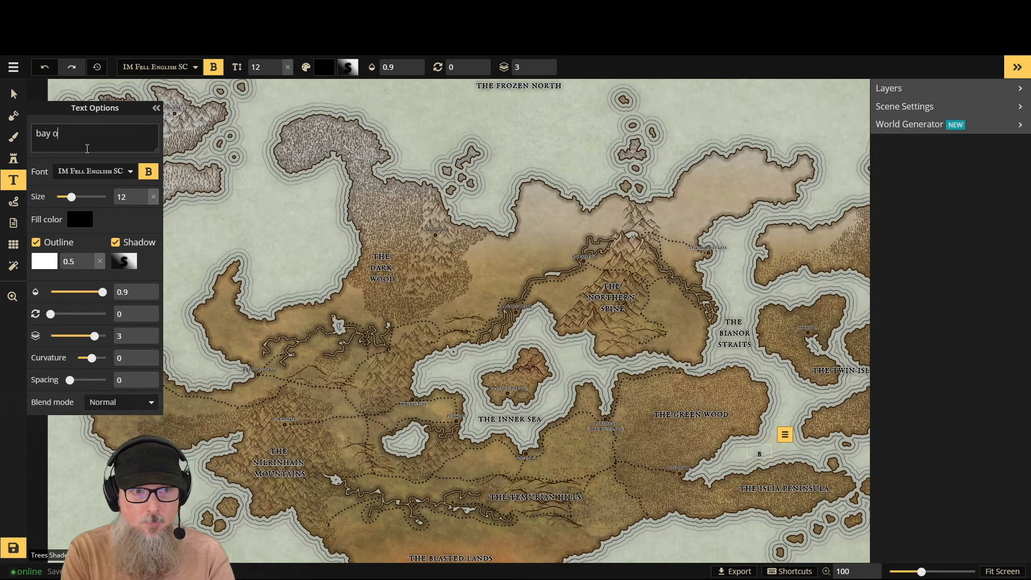
pyautogui.write('f islia')
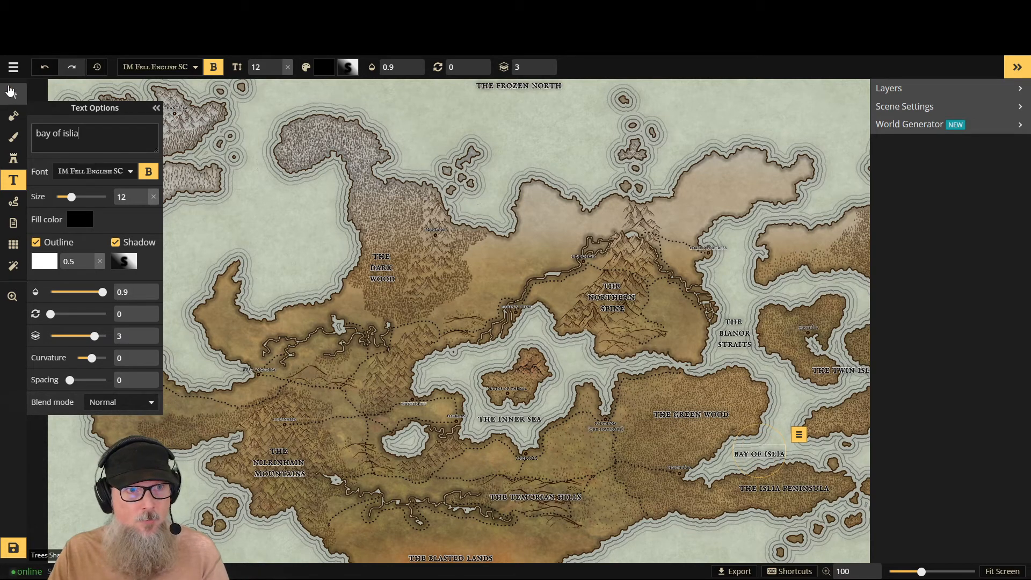
# - Move the "bay of islia" label southwest, deeper into its inlet, and deselect it
pyautogui.click(9, 92)
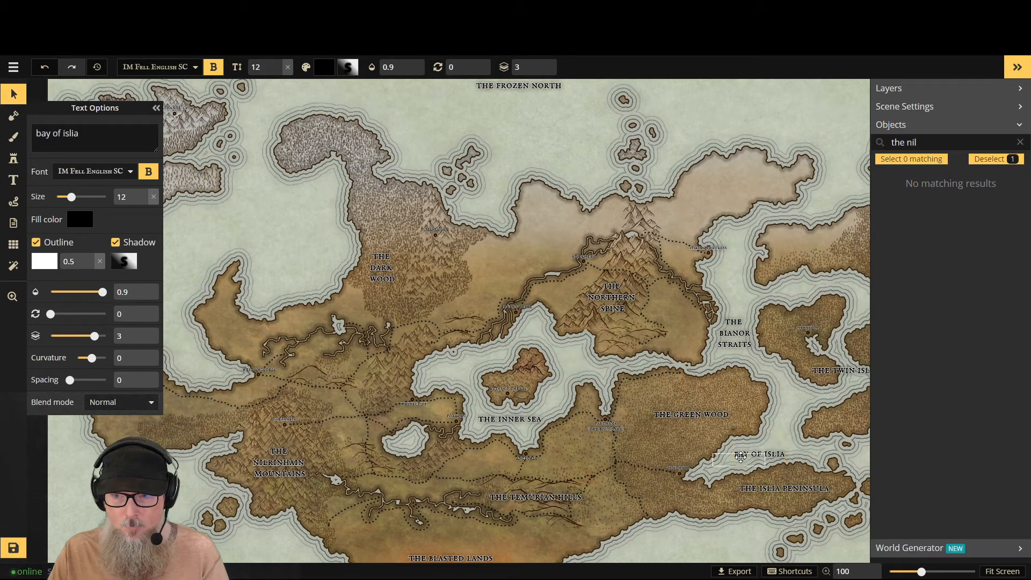
pyautogui.moveTo(741, 457); pyautogui.dragTo(727, 462)
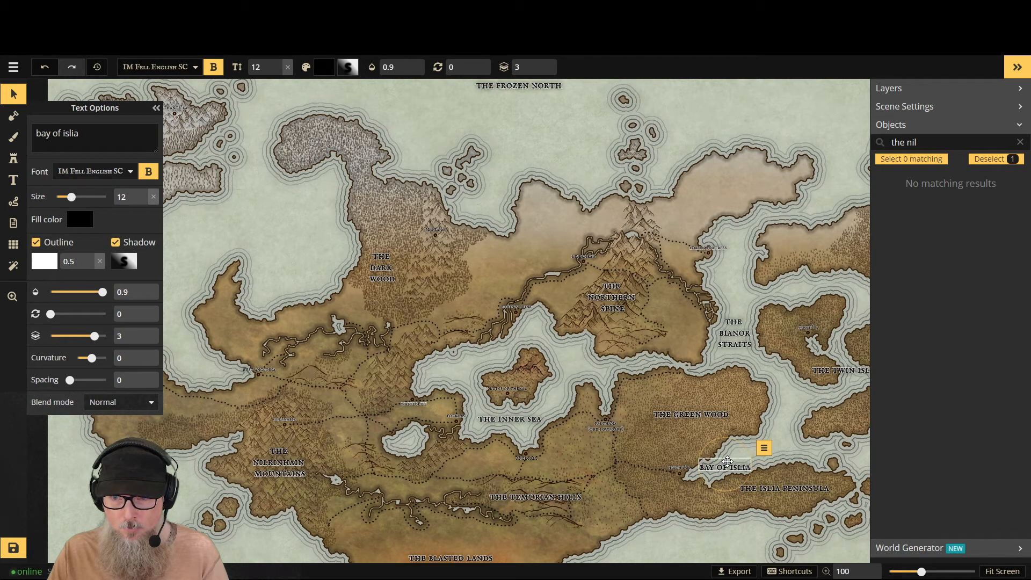
pyautogui.click(712, 365)
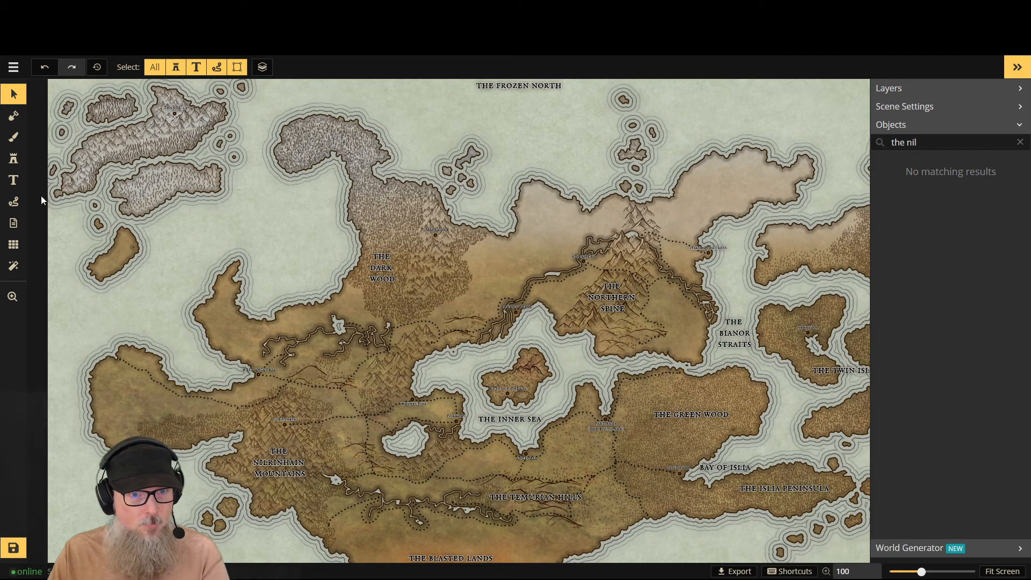
# - Add the label "bay of malnir" in the western bay north of the nilrinhain mountains and nudge it slightly east
pyautogui.click(13, 180)
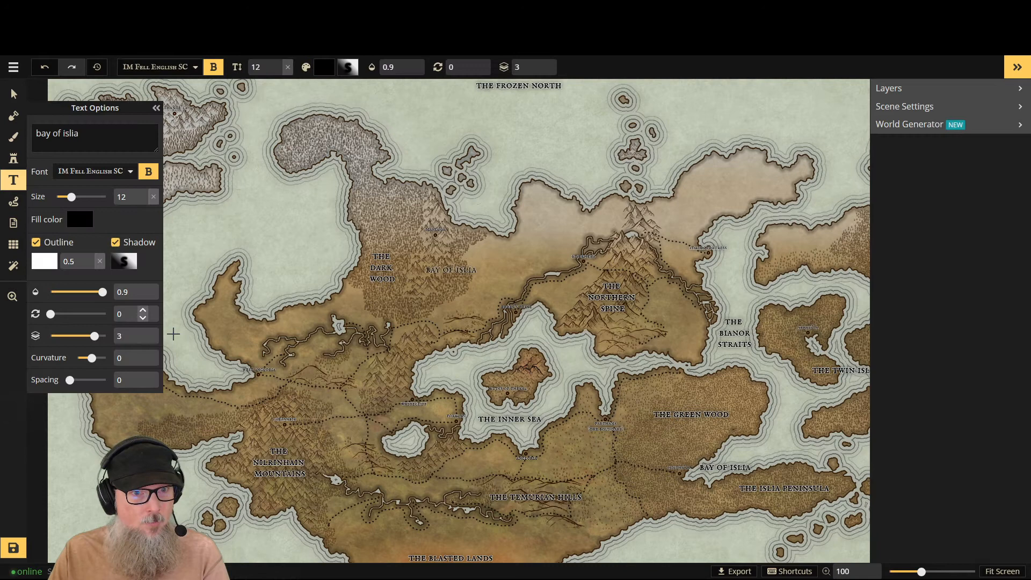
pyautogui.click(205, 373)
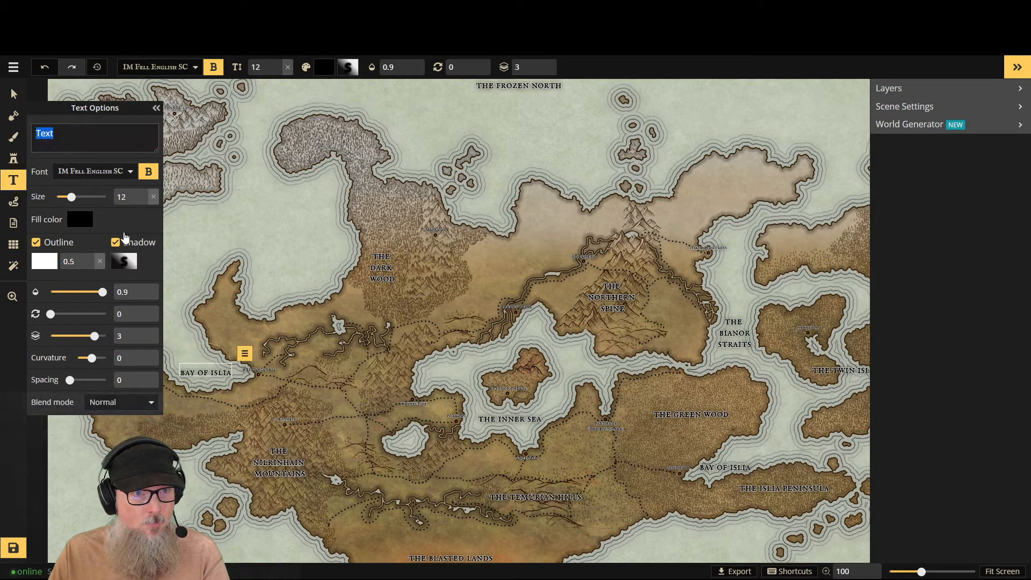
pyautogui.write('b')
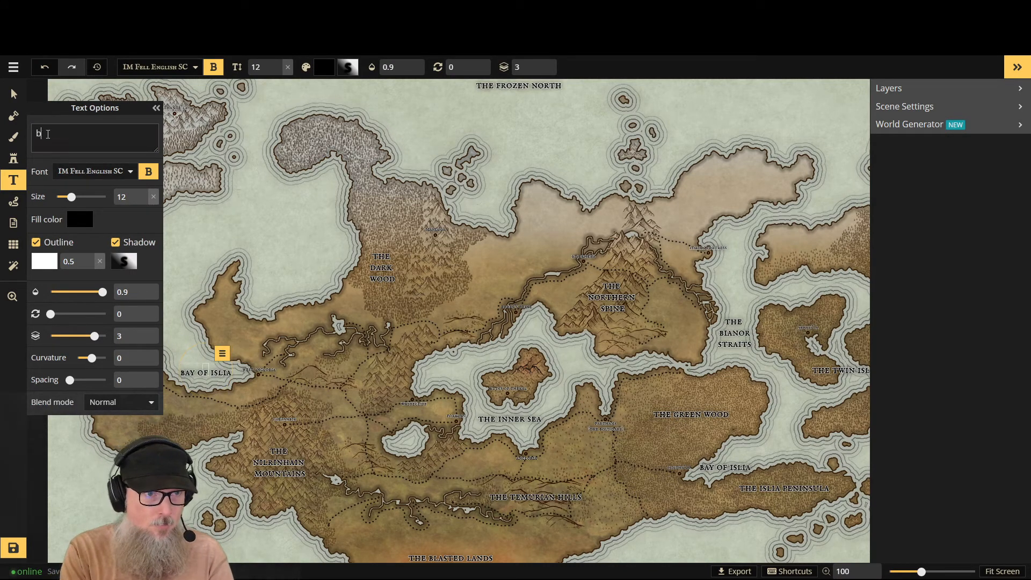
pyautogui.write('ay of mal')
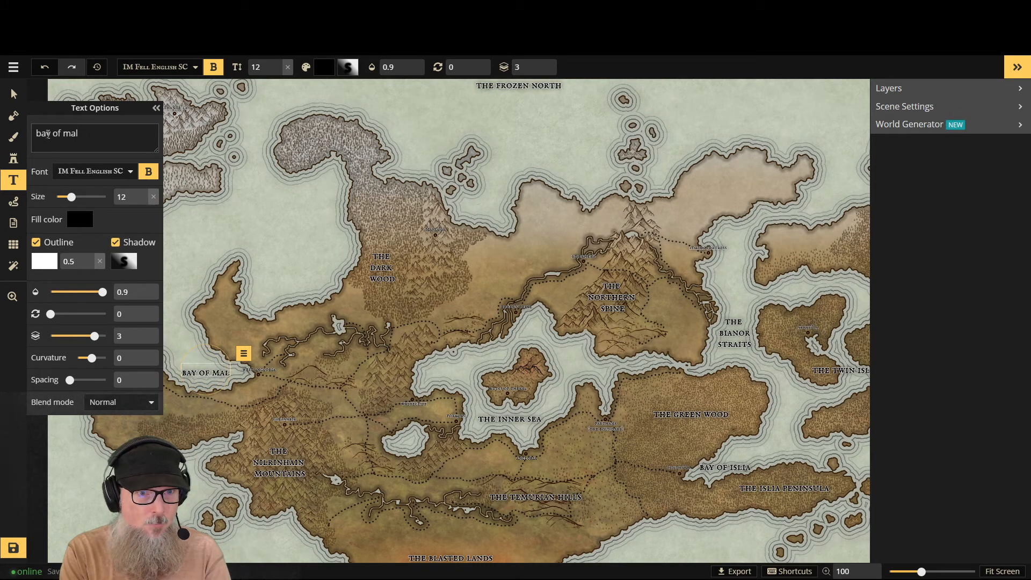
pyautogui.write('n')
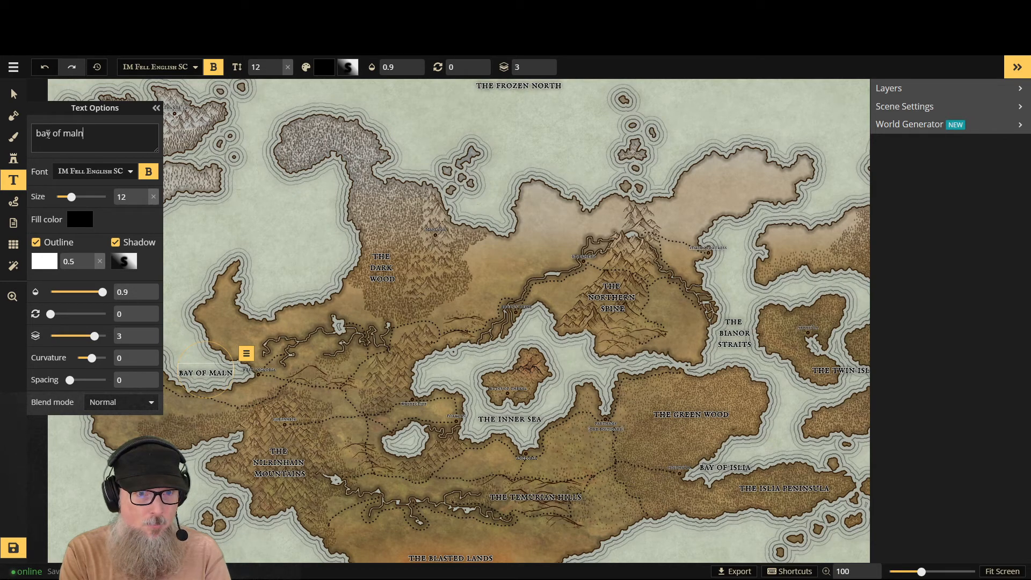
pyautogui.write('a')
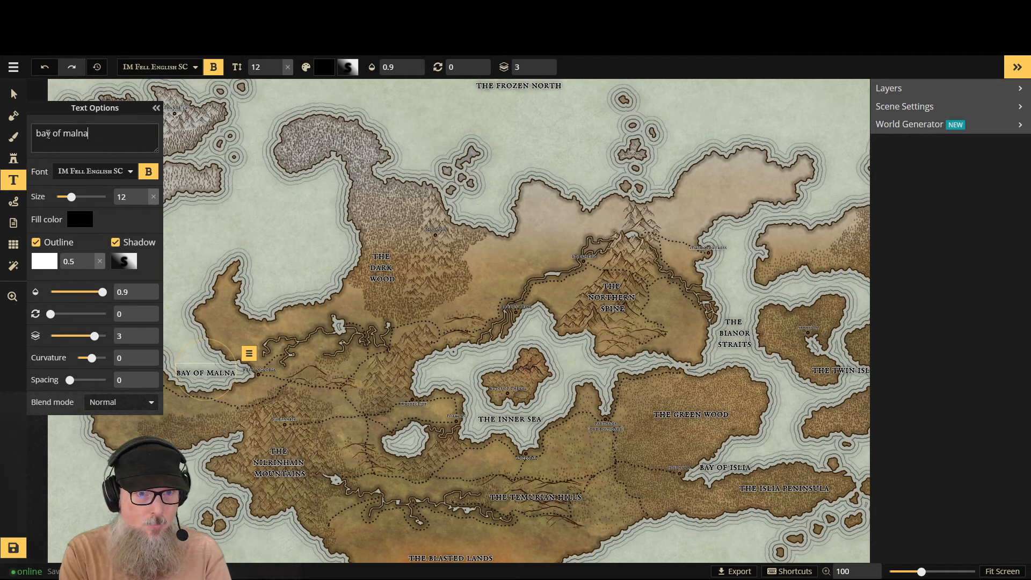
pyautogui.press('BackSpace')
pyautogui.write('ir')
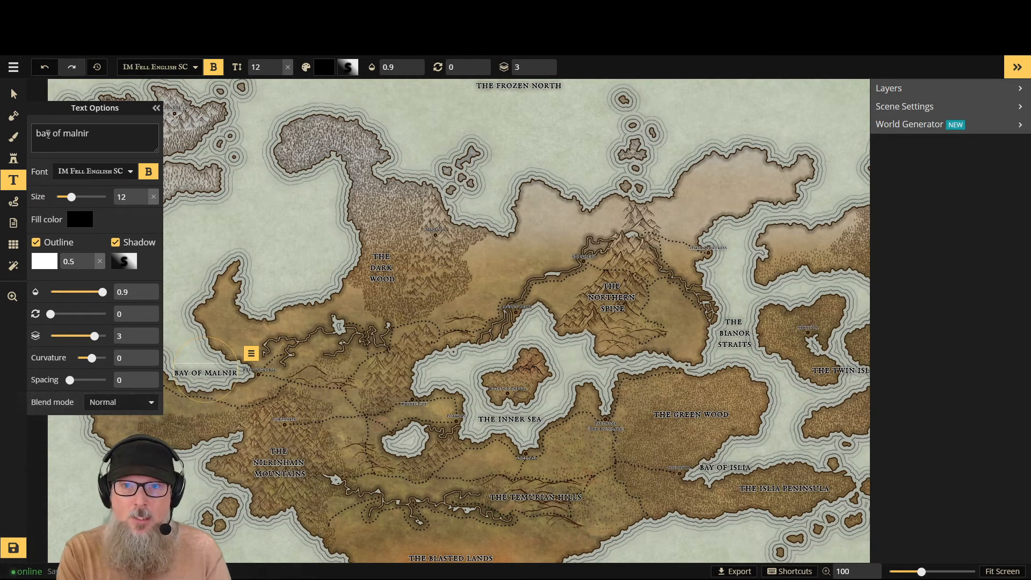
pyautogui.click(156, 109)
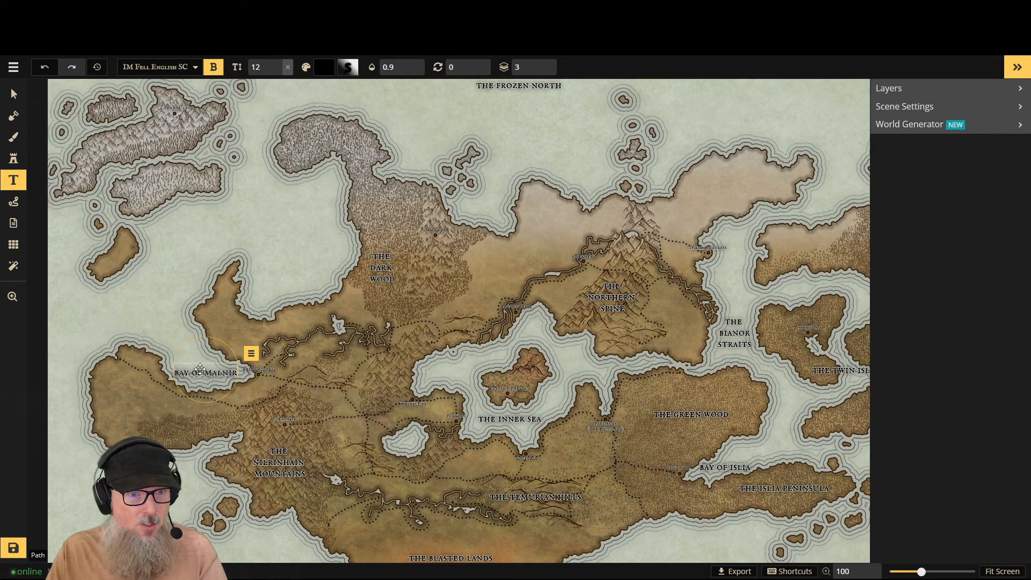
pyautogui.moveTo(200, 366); pyautogui.dragTo(204, 366)
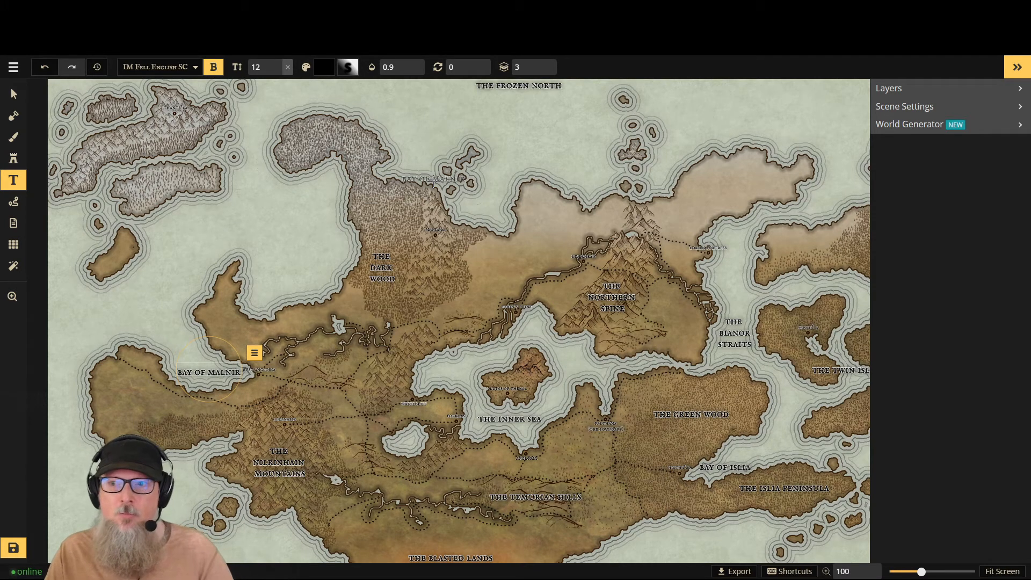
# - Add the label "the triplet" on the northeastern island, north of the twin islands
pyautogui.click(1021, 70)
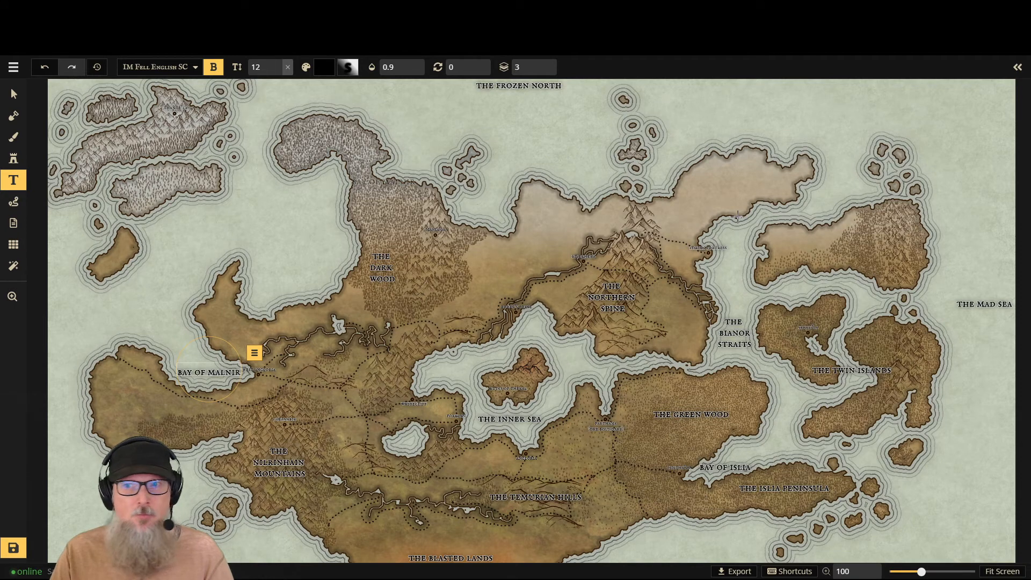
pyautogui.click(816, 249)
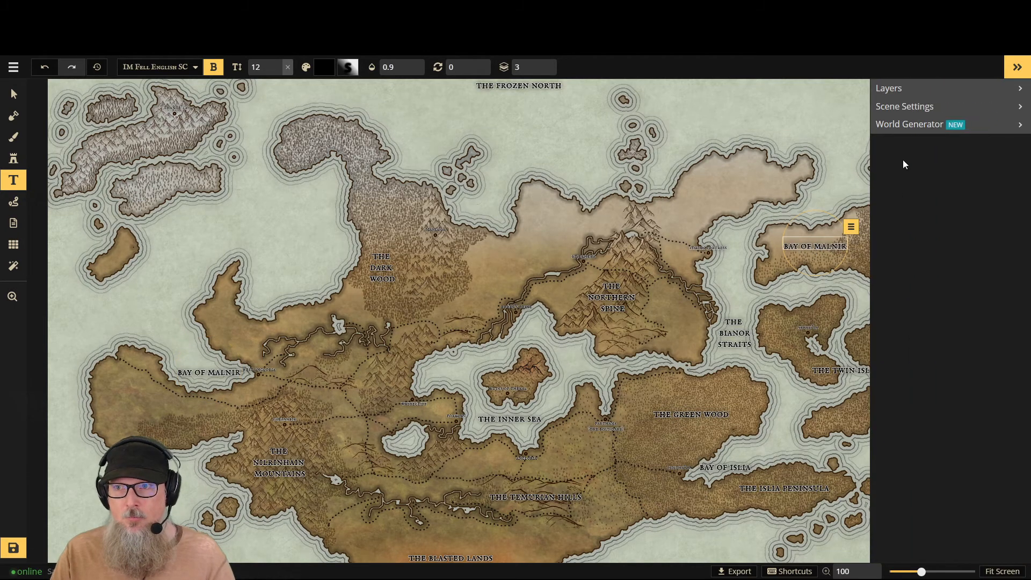
pyautogui.click(26, 192)
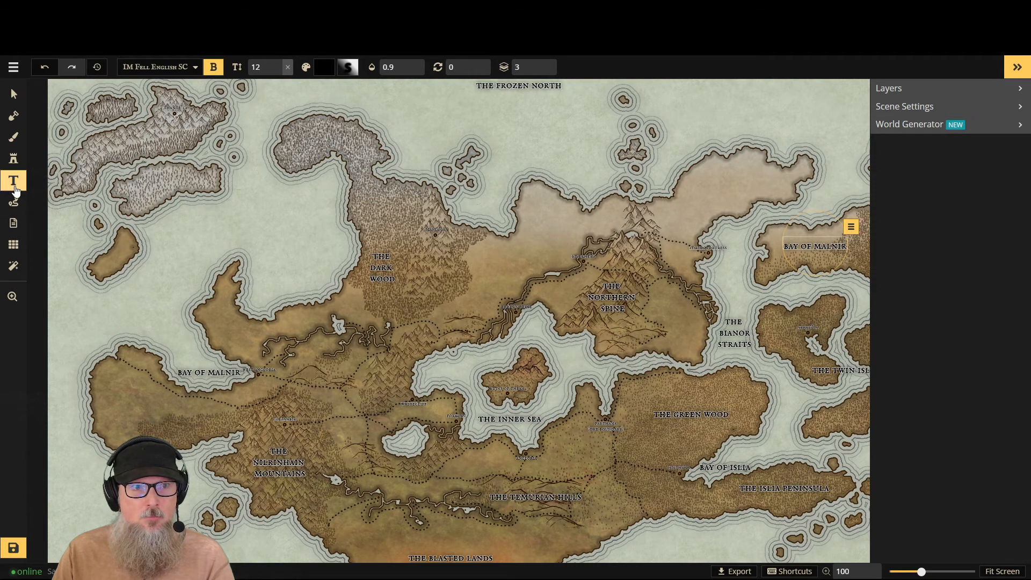
pyautogui.doubleClick(69, 142)
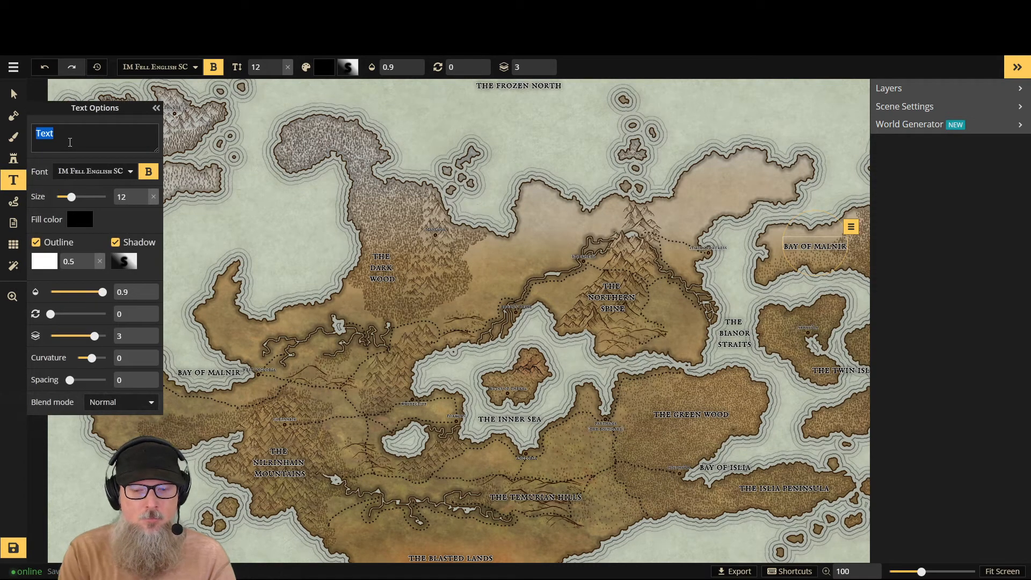
pyautogui.write('Th')
pyautogui.press('BackSpace')
pyautogui.press('BackSpace')
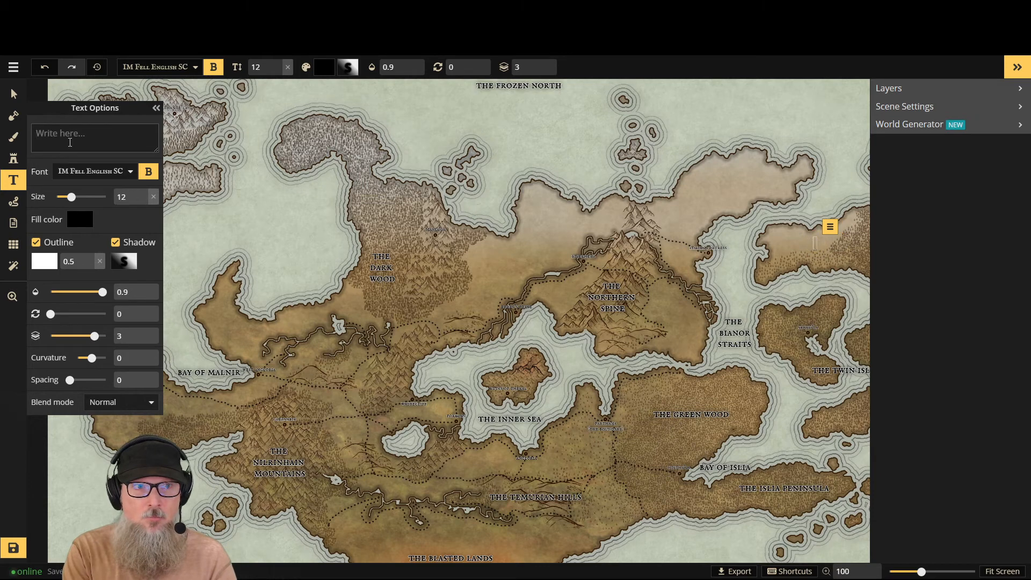
pyautogui.write('the ')
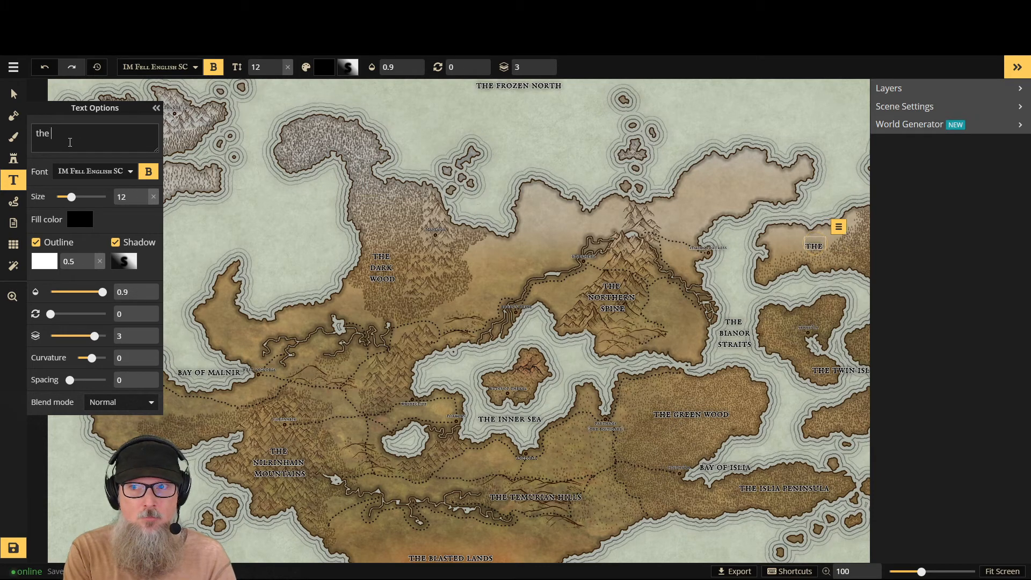
pyautogui.write('trip')
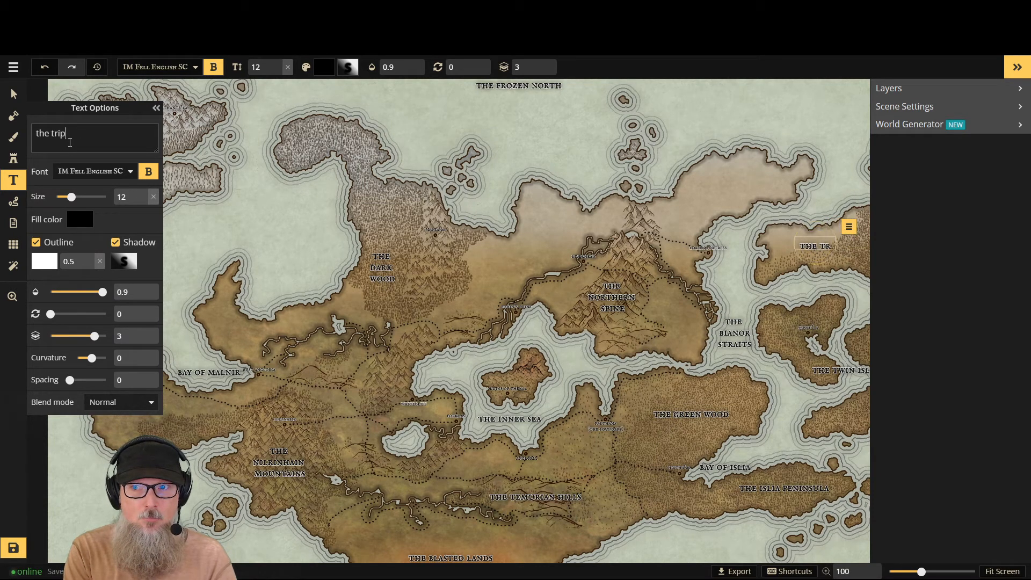
pyautogui.write('let')
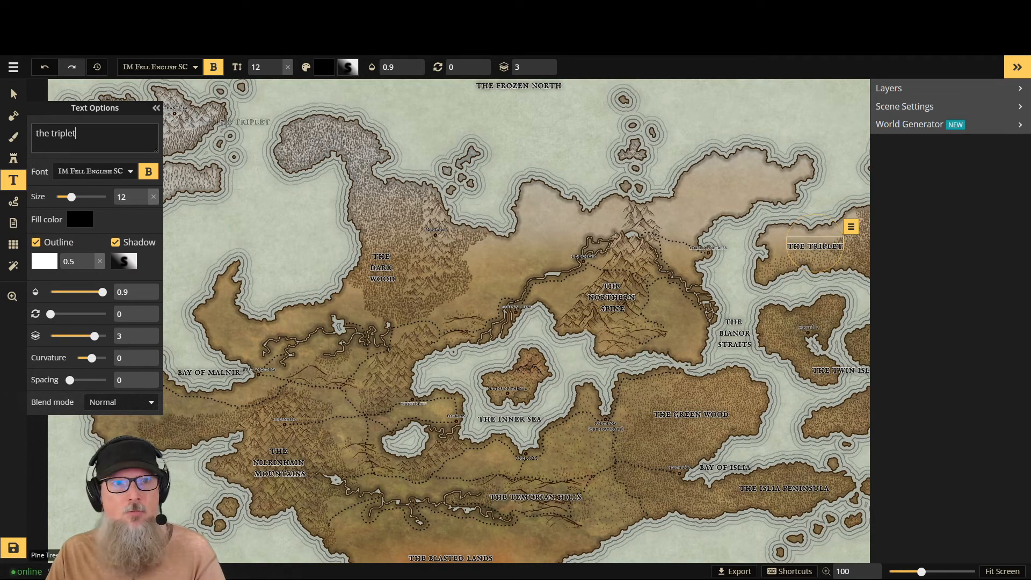
pyautogui.click(13, 95)
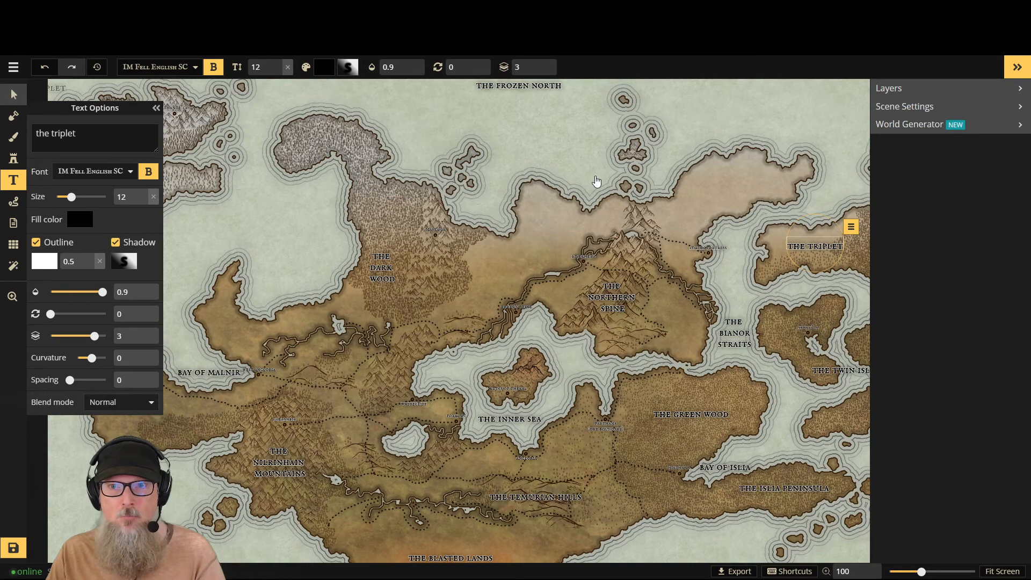
# - Add the label "the frozen sisters" between the two large snowy islands in the northwest
pyautogui.scroll(-2, 693, 223)
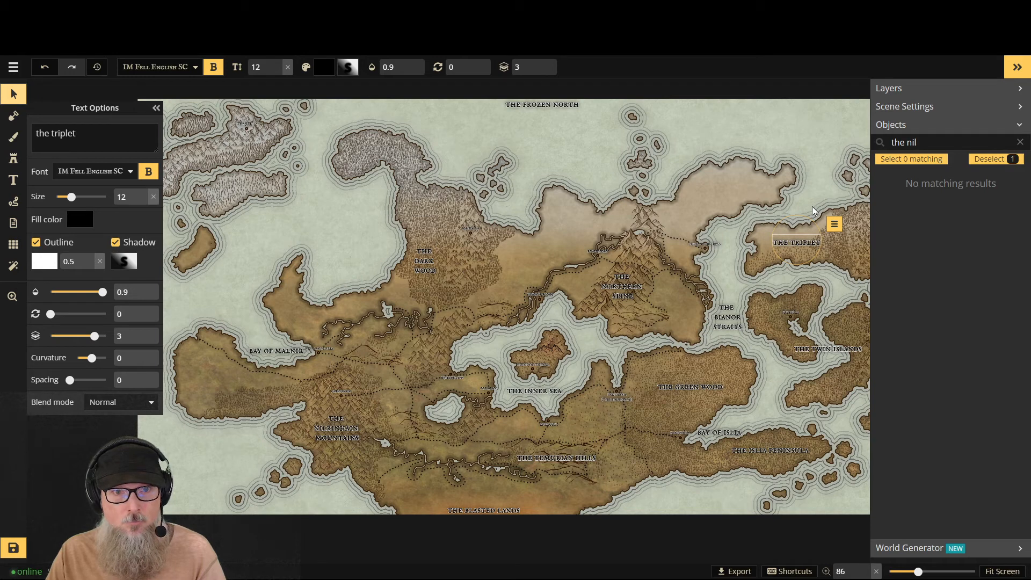
pyautogui.scroll(1, 283, 164)
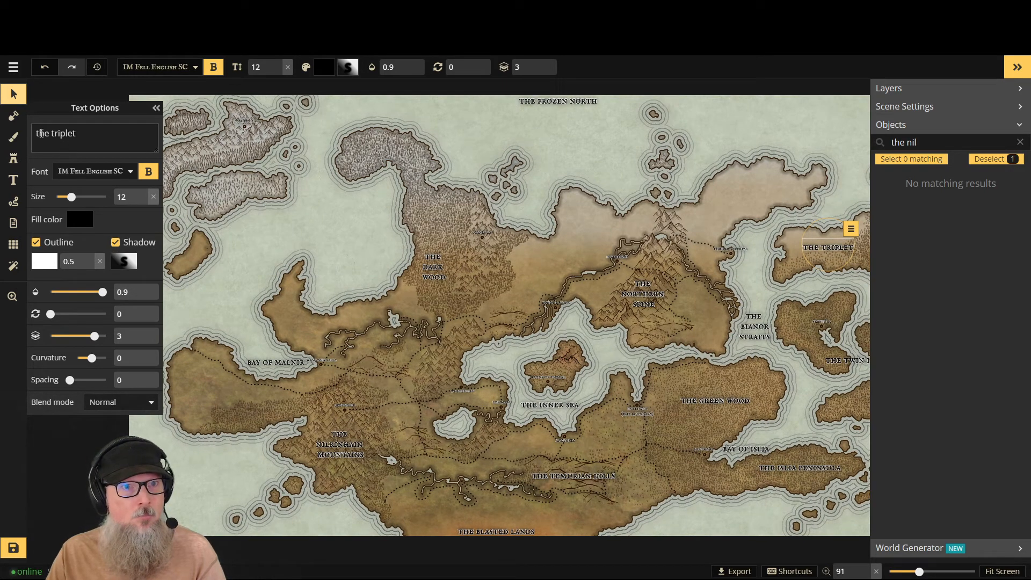
pyautogui.click(13, 180)
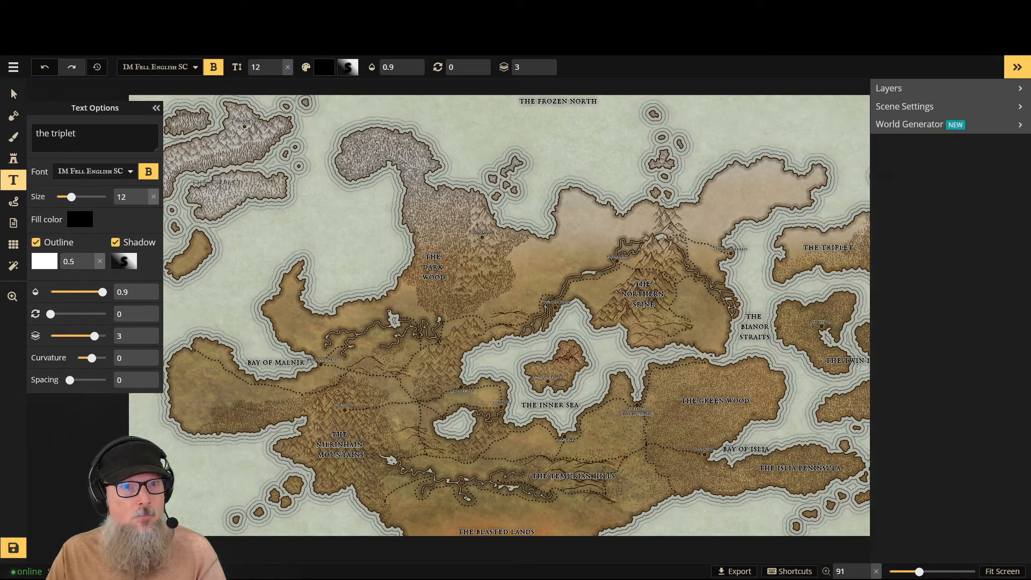
pyautogui.click(226, 178)
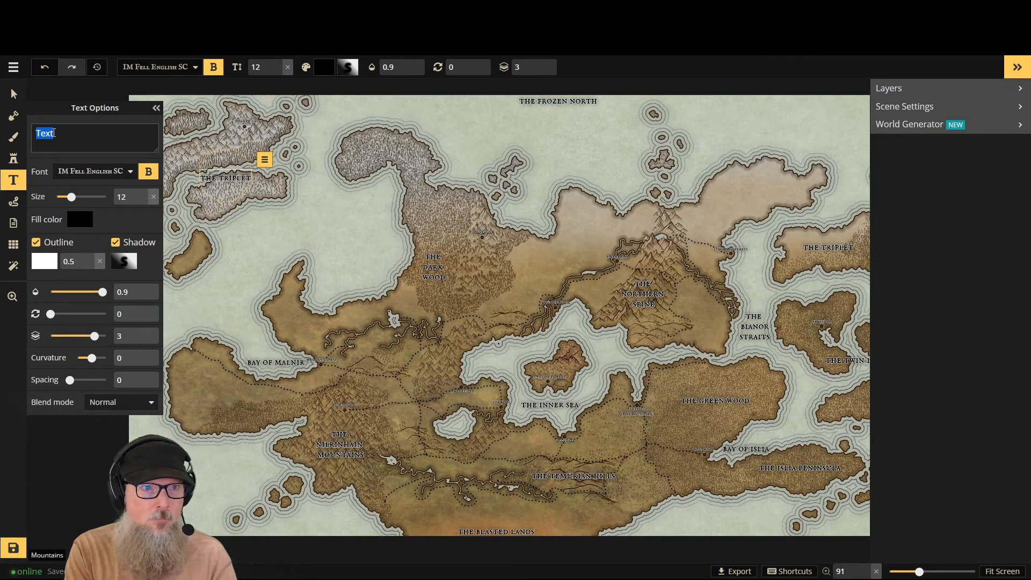
pyautogui.write('the f')
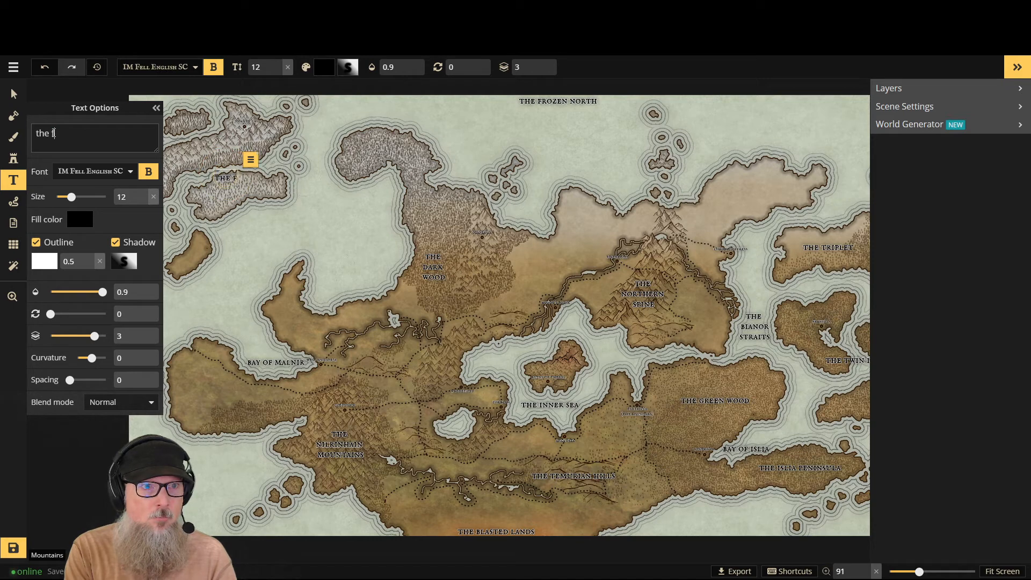
pyautogui.write('rozen')
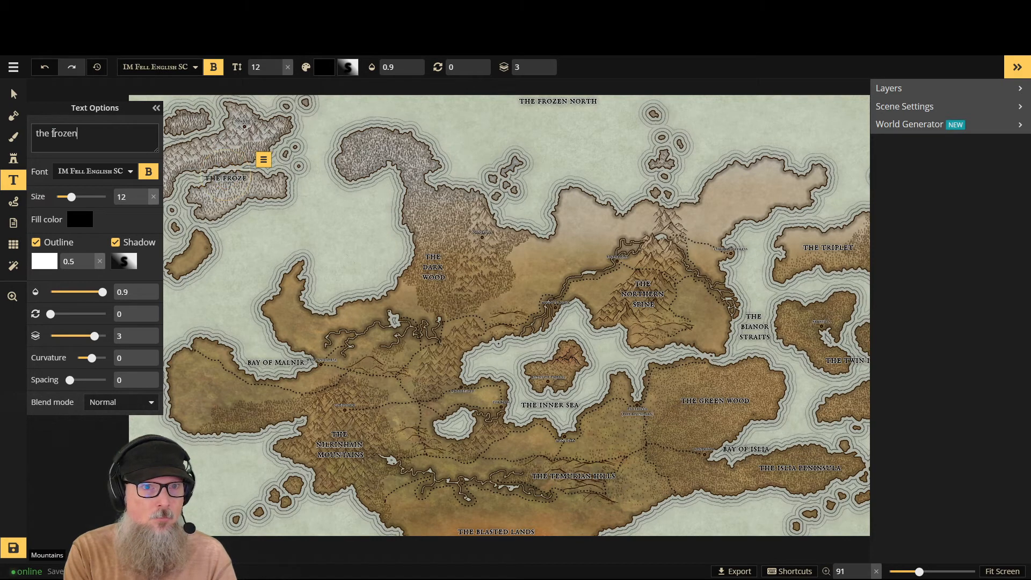
pyautogui.write(' sisters')
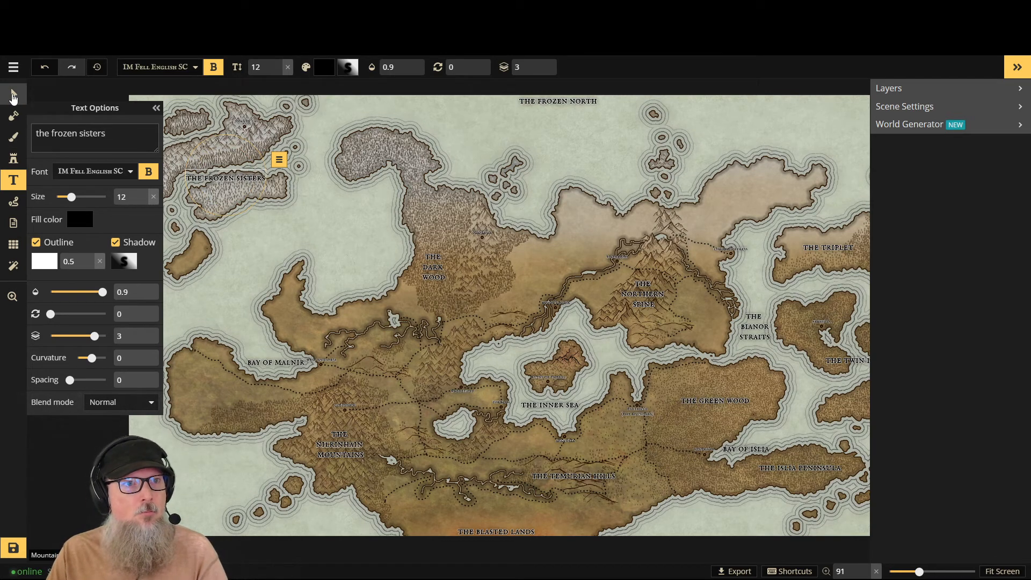
# - Move the "the frozen sisters" label slightly west between its islands and save the map
pyautogui.click(14, 96)
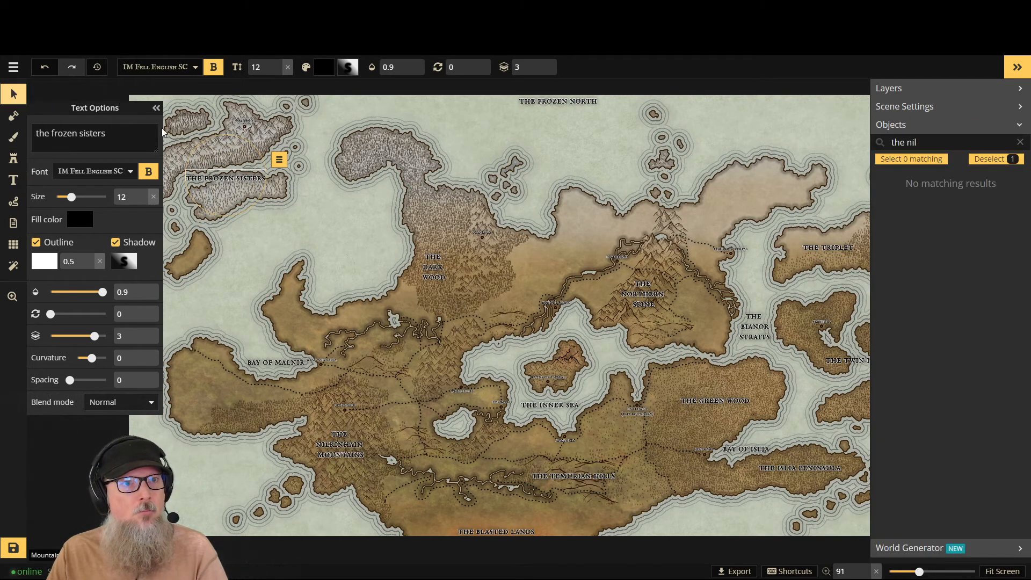
pyautogui.click(156, 110)
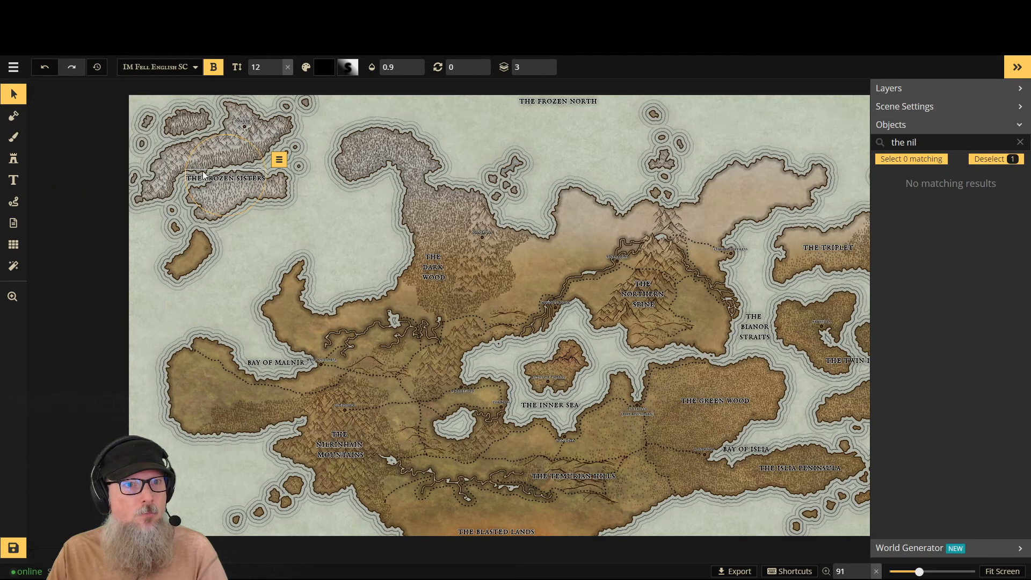
pyautogui.moveTo(226, 171); pyautogui.dragTo(197, 171)
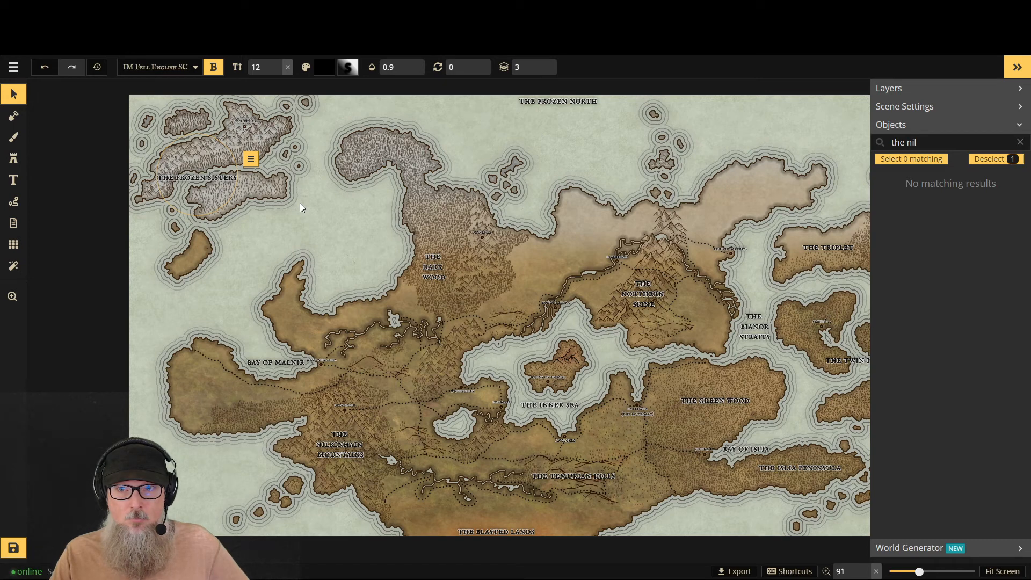
pyautogui.click(1013, 69)
pyautogui.click(13, 548)
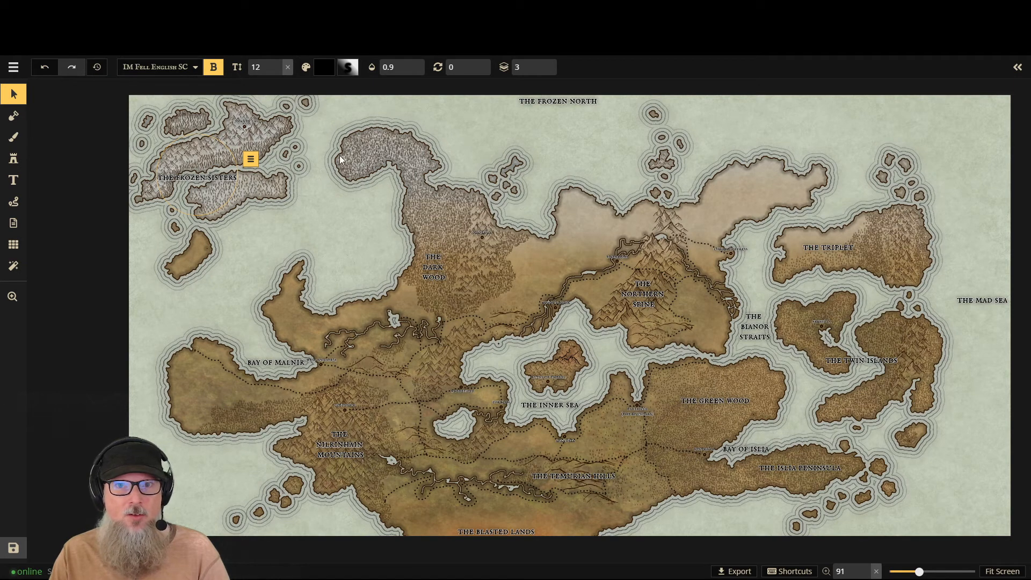
# - Add the label "the ice wall" on three lines in the channel between the frozen sisters and the snowy northern headland
pyautogui.click(15, 180)
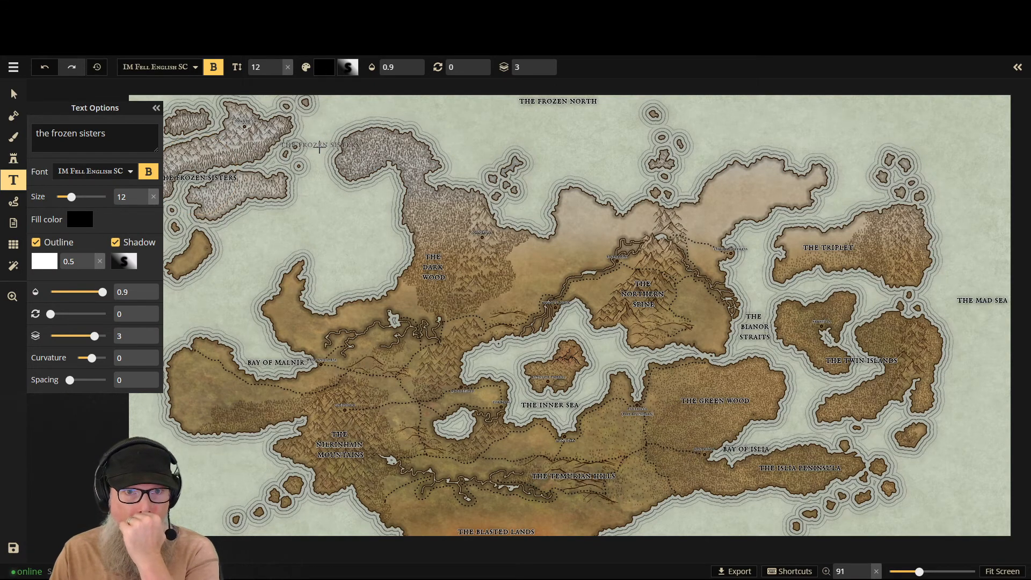
pyautogui.click(319, 148)
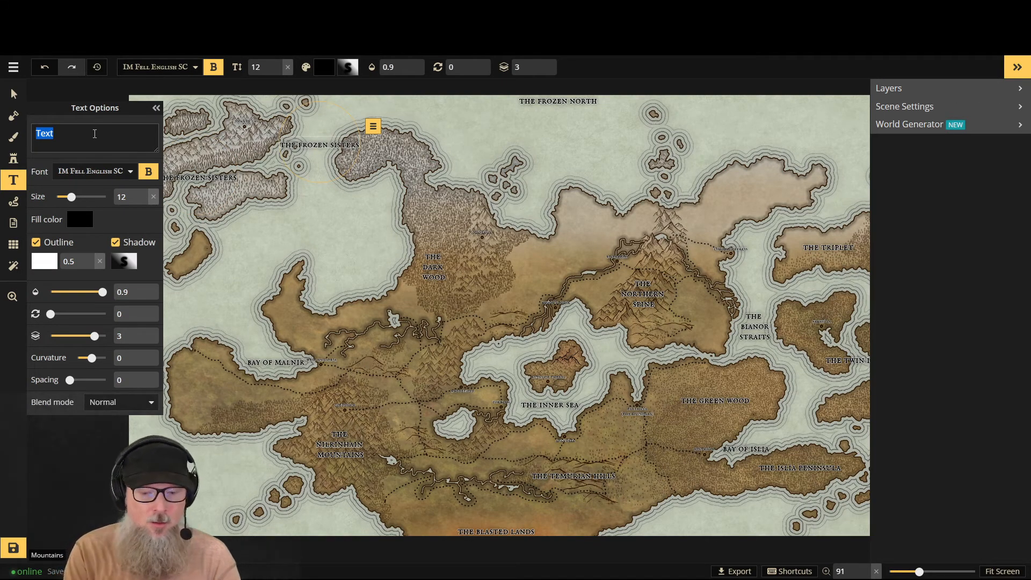
pyautogui.write('the ')
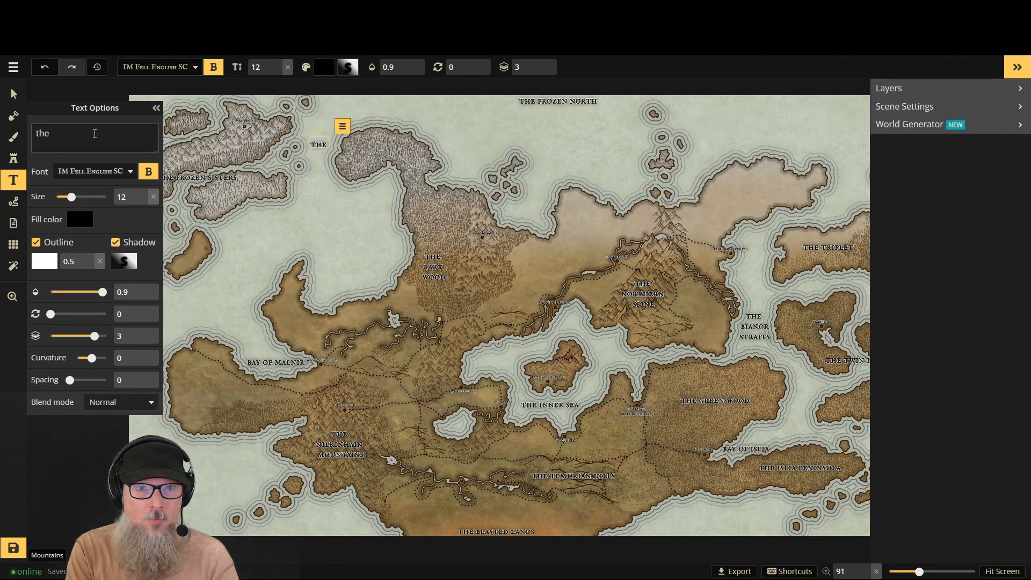
pyautogui.write('ice wal')
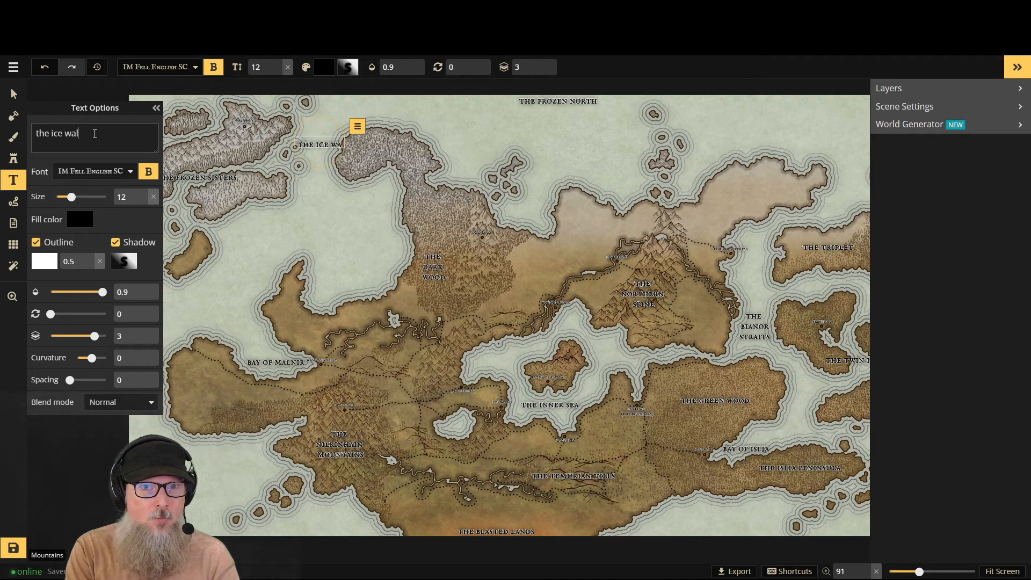
pyautogui.press('BackSpace')
pyautogui.press('BackSpace')
pyautogui.press('BackSpace')
pyautogui.press('BackSpace')
pyautogui.press('BackSpace')
pyautogui.press('BackSpace')
pyautogui.press('BackSpace')
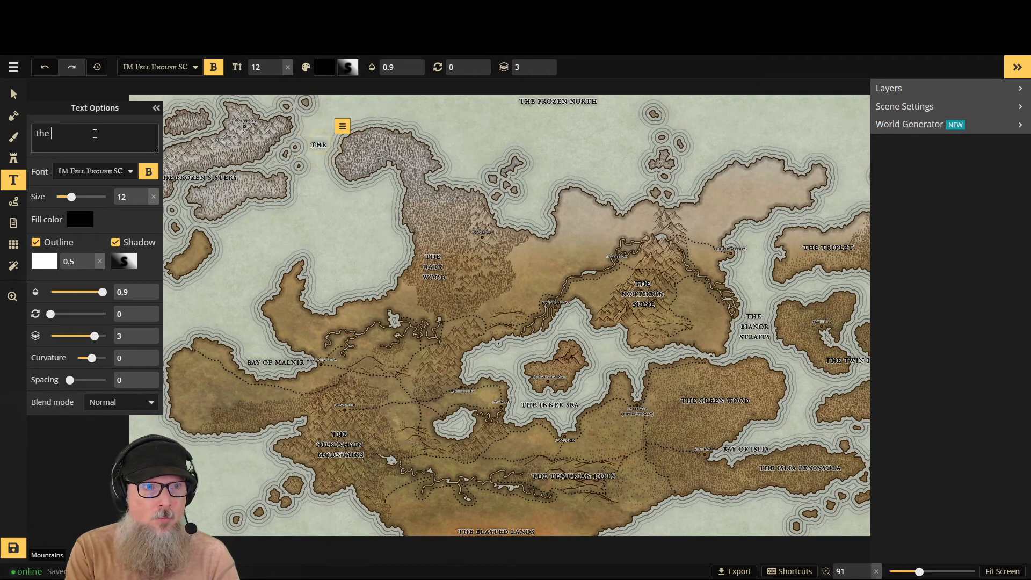
pyautogui.press('BackSpace')
pyautogui.press('Return')
pyautogui.write('ice')
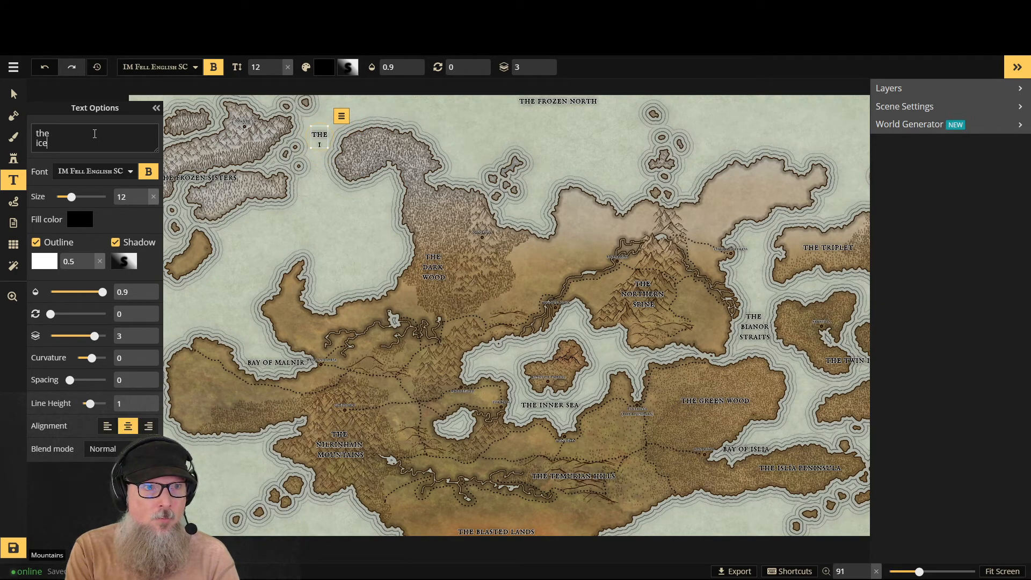
pyautogui.press('Return')
pyautogui.write('wall')
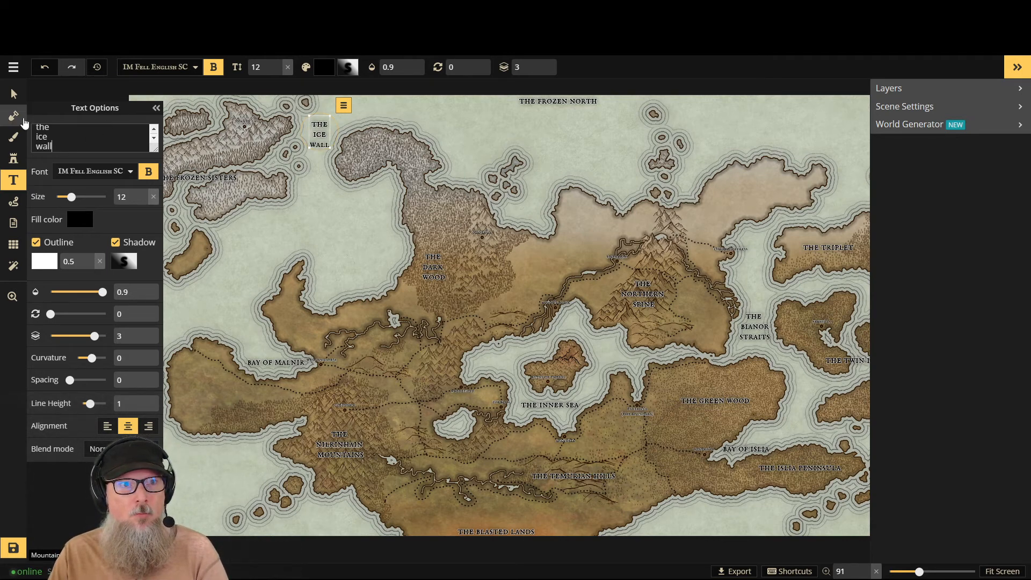
# - Move the "the ice wall" label slightly south so it sits beside the headland's western tip
pyautogui.click(14, 96)
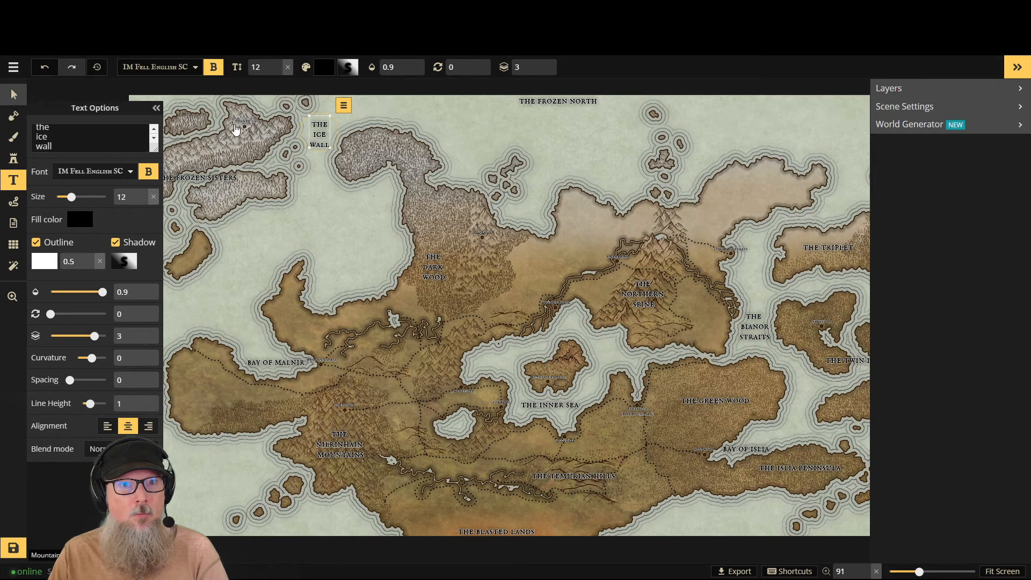
pyautogui.click(323, 124)
pyautogui.moveTo(321, 124); pyautogui.dragTo(321, 152)
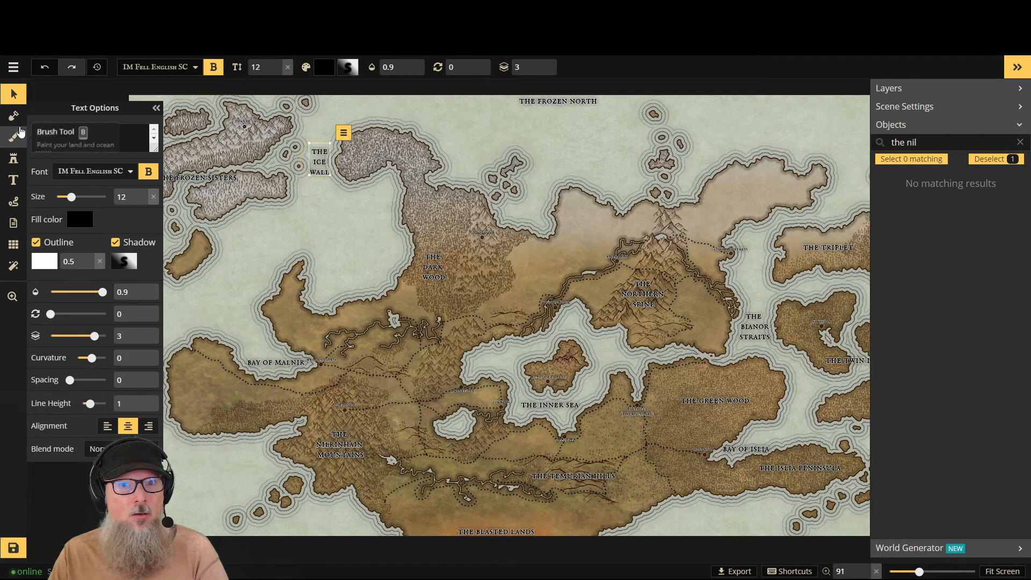
# - Add the label "the ice wood" on the snowy forested headland northwest of the dark wood
pyautogui.click(13, 180)
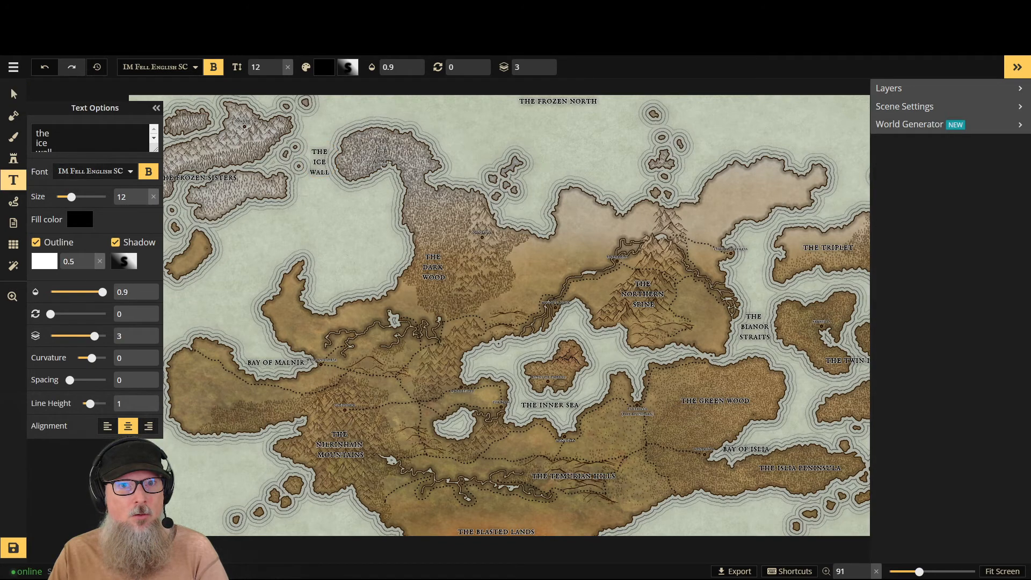
pyautogui.click(381, 153)
pyautogui.write('the fro')
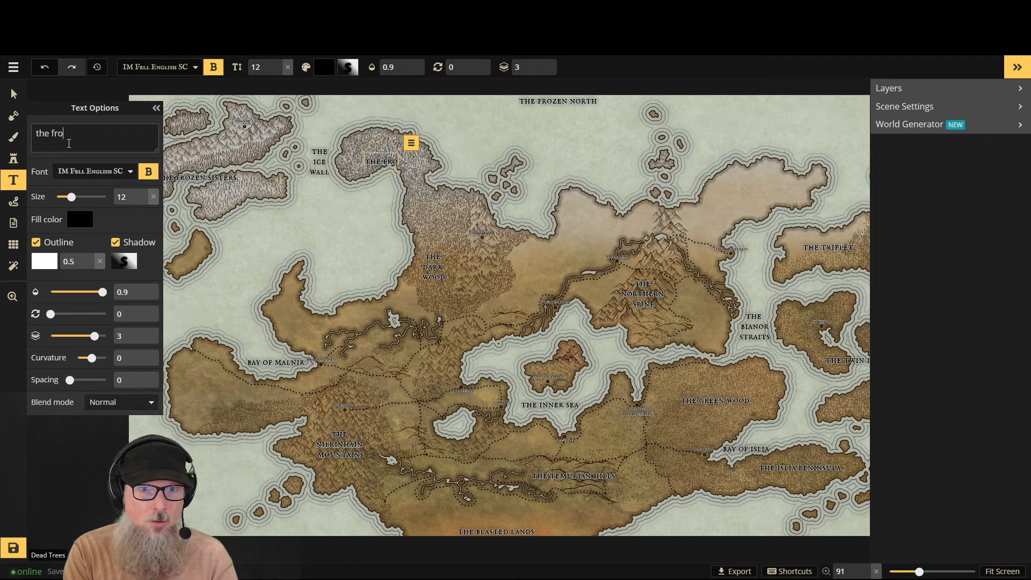
pyautogui.press('BackSpace')
pyautogui.press('BackSpace')
pyautogui.press('BackSpace')
pyautogui.write('ice')
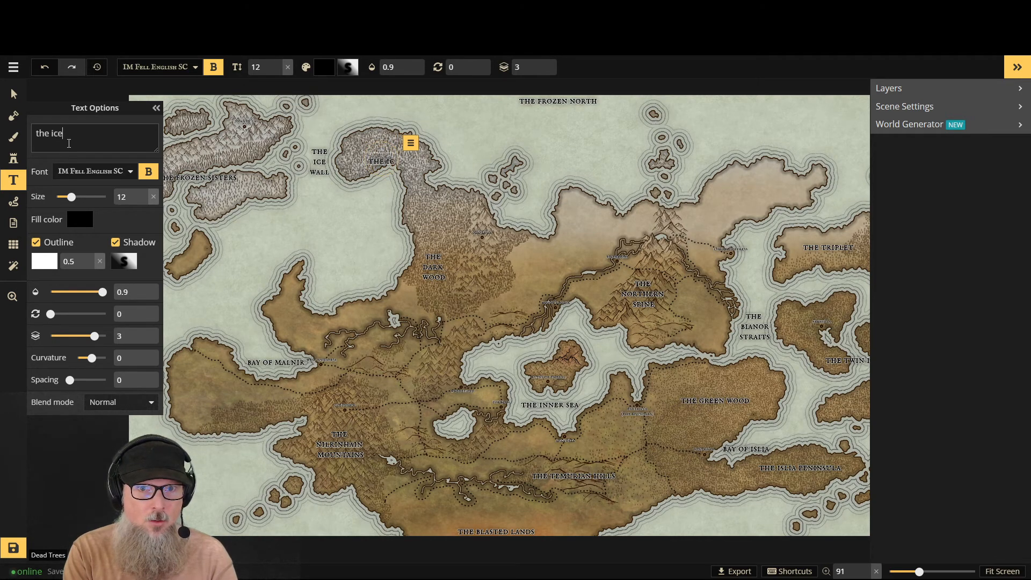
pyautogui.write(' wood')
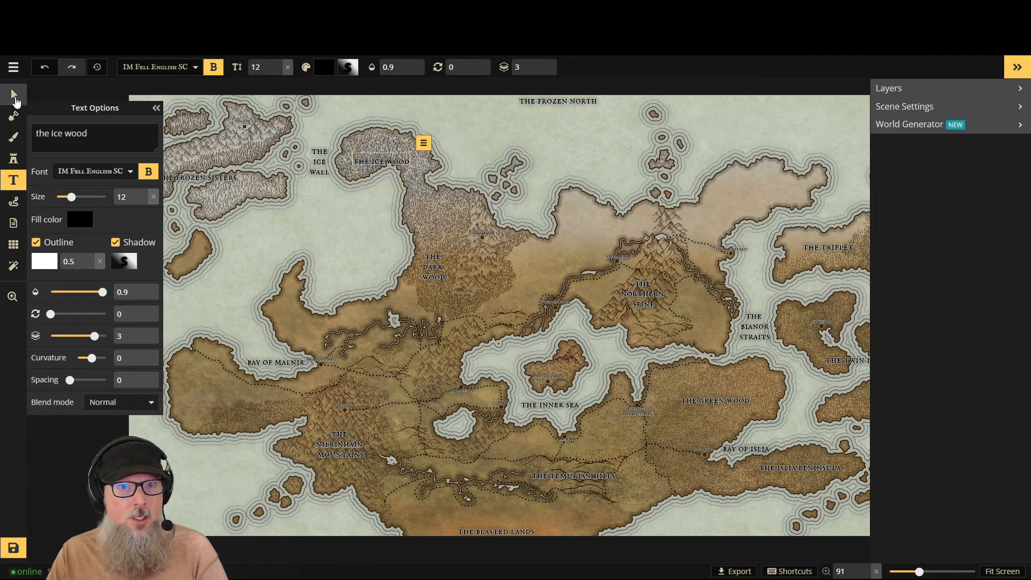
# - Nudge the "the ice wood" label slightly north and east within the snowy headland
pyautogui.click(14, 100)
pyautogui.click(380, 157)
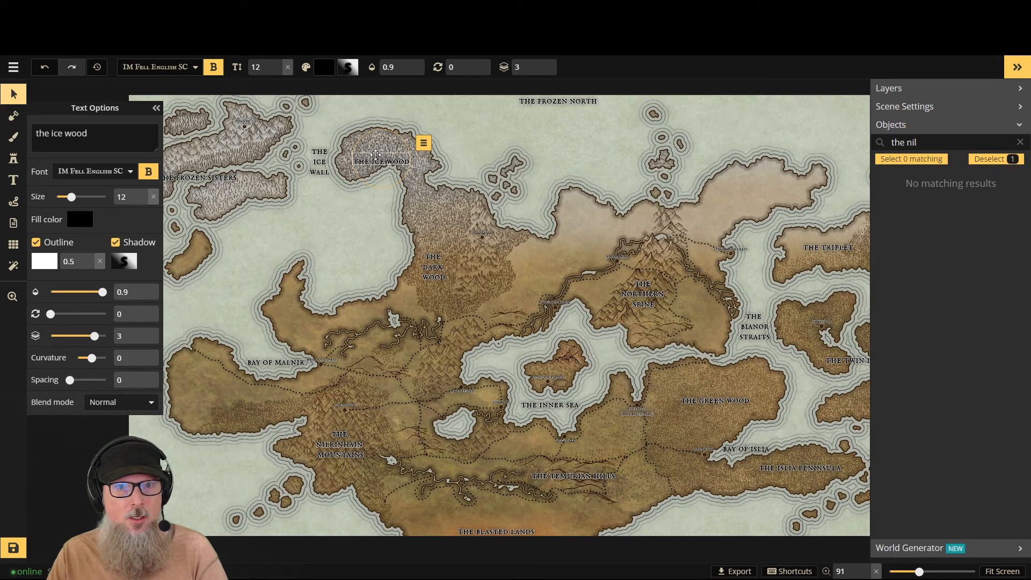
pyautogui.moveTo(381, 158); pyautogui.dragTo(378, 144)
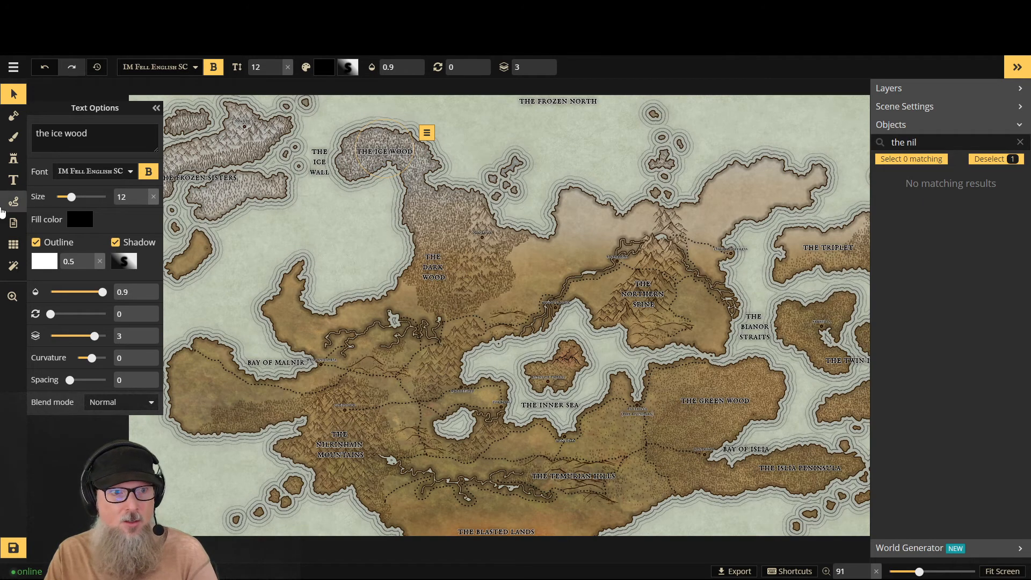
pyautogui.click(13, 180)
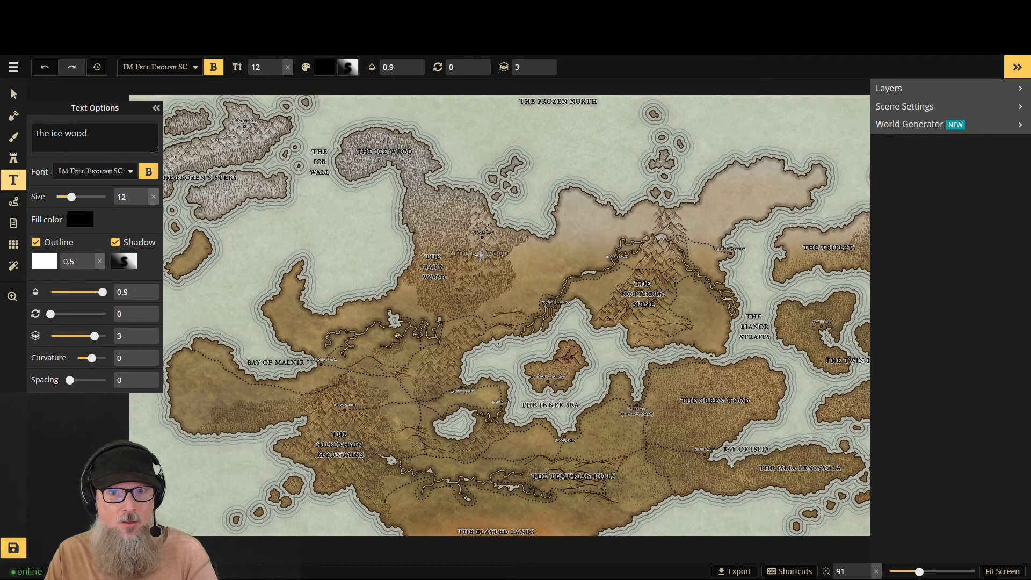
pyautogui.click(481, 254)
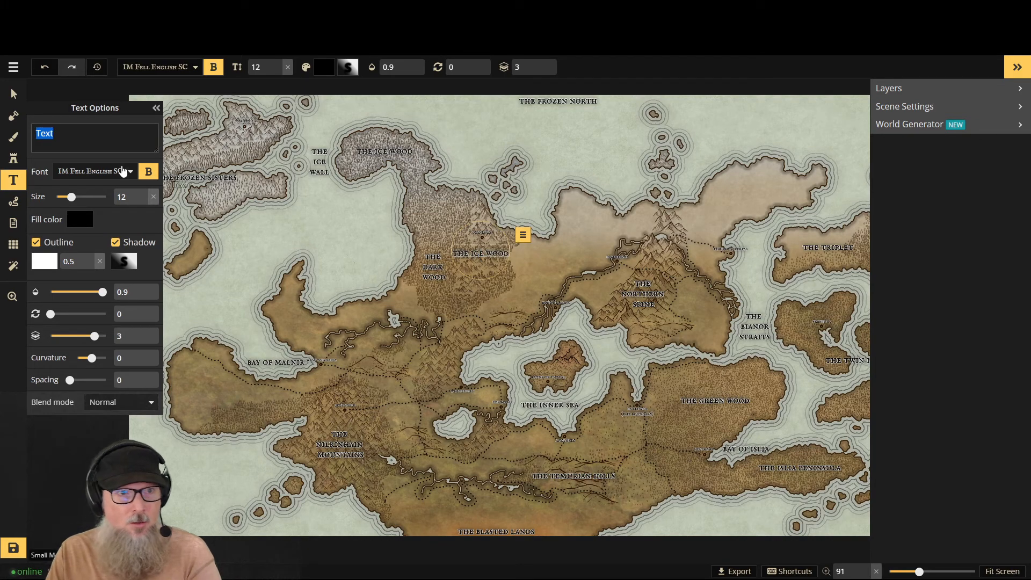
pyautogui.scroll(5, 569, 265)
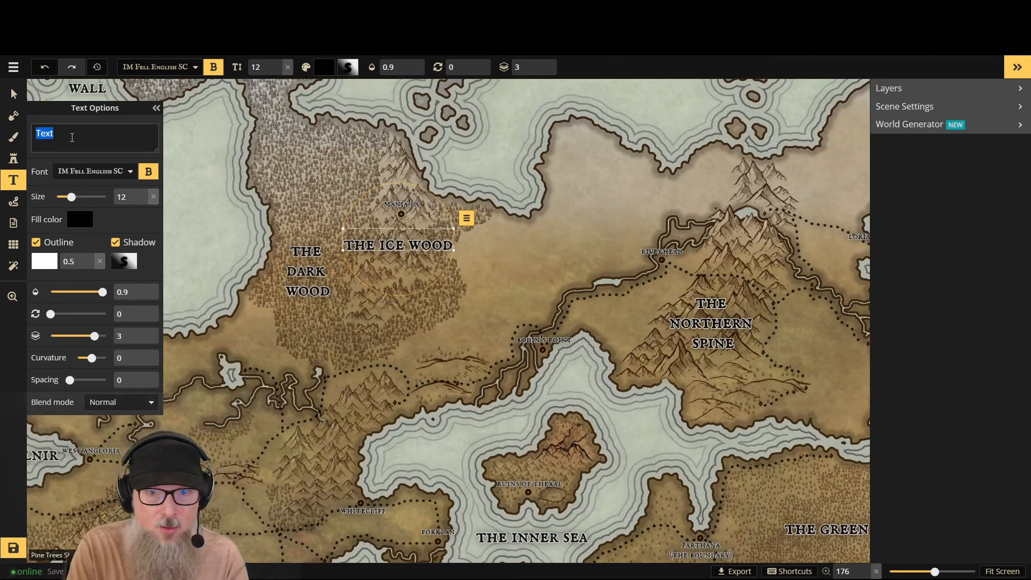
pyautogui.write('Mania')
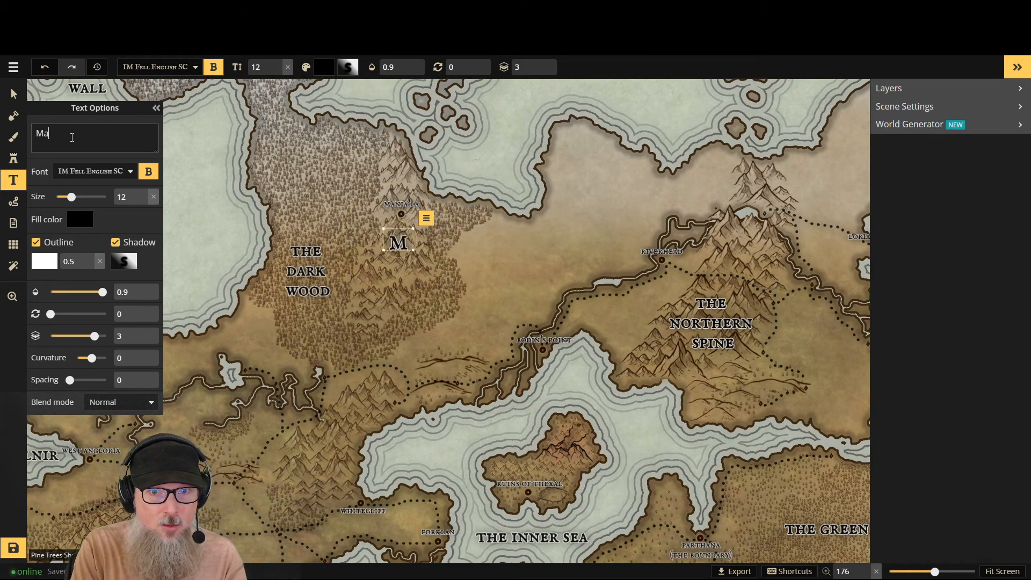
pyautogui.press('BackSpace')
pyautogui.press('BackSpace')
pyautogui.press('BackSpace')
pyautogui.press('BackSpace')
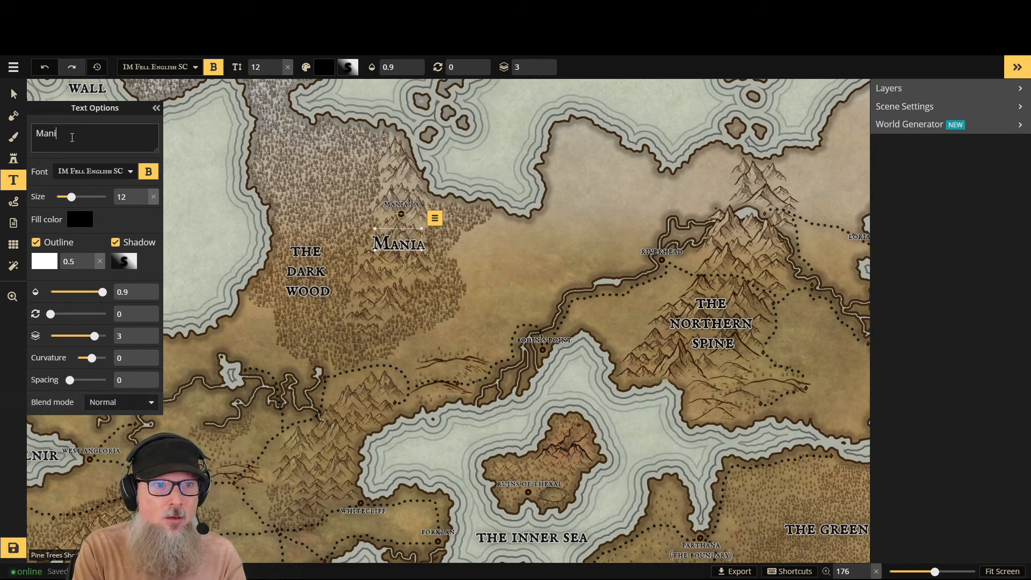
pyautogui.press('BackSpace')
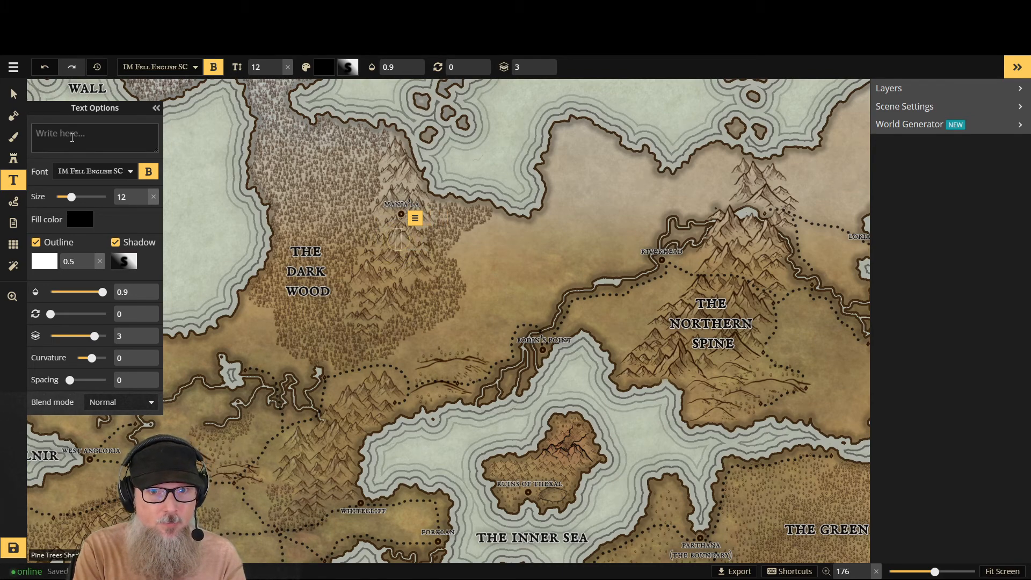
pyautogui.write('M')
pyautogui.press('BackSpace')
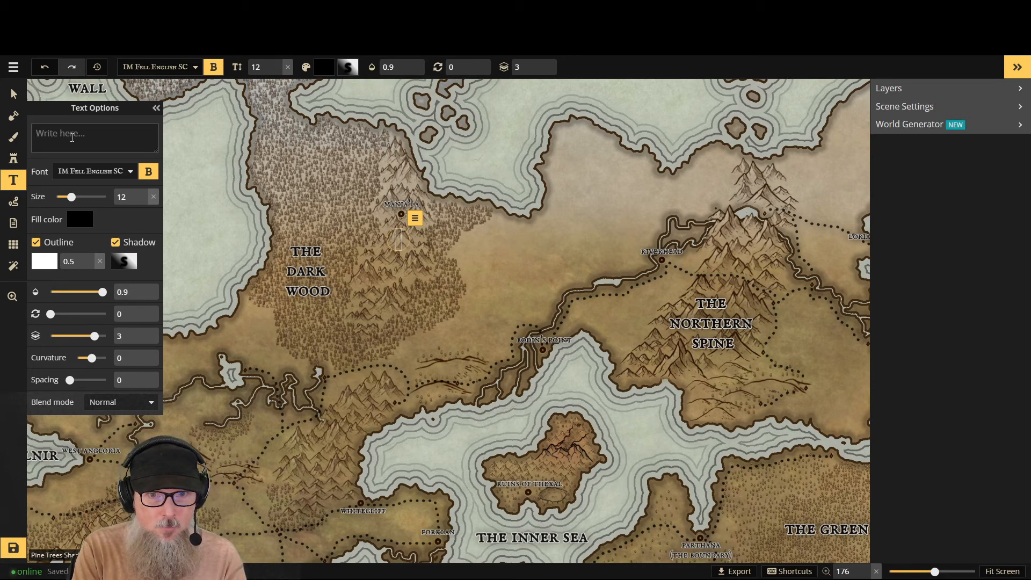
pyautogui.write('m')
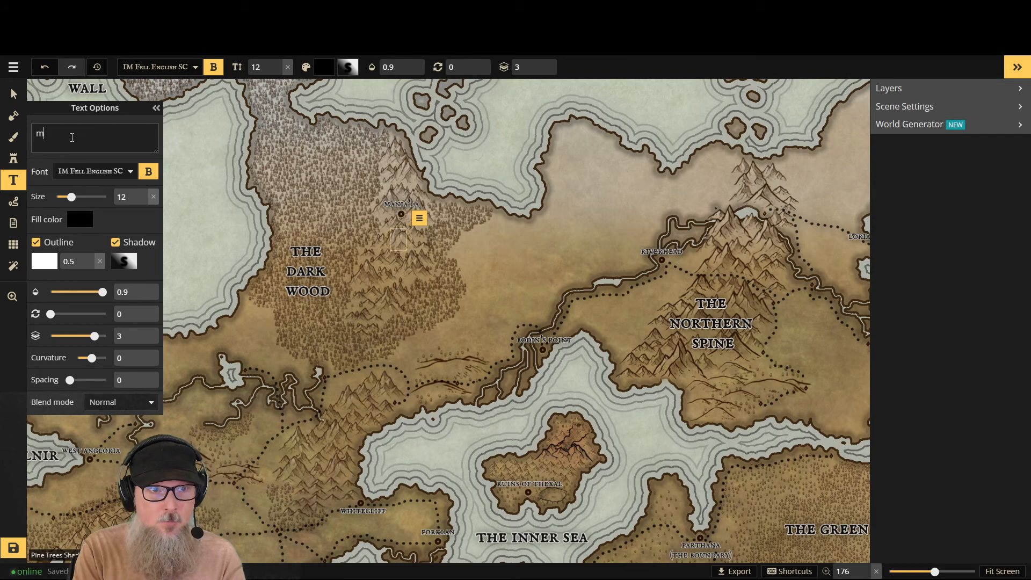
pyautogui.write("ania's")
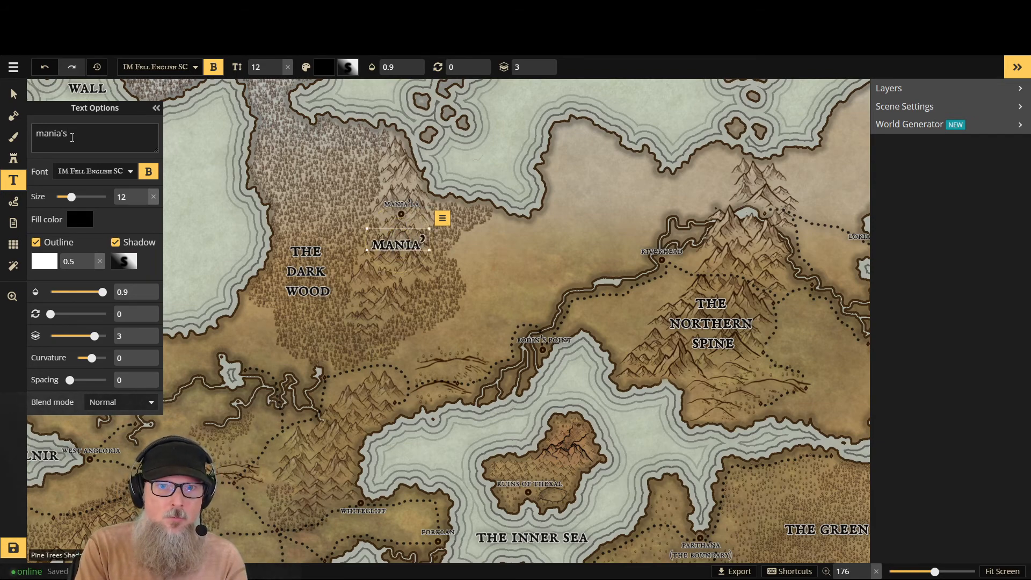
pyautogui.press('Return')
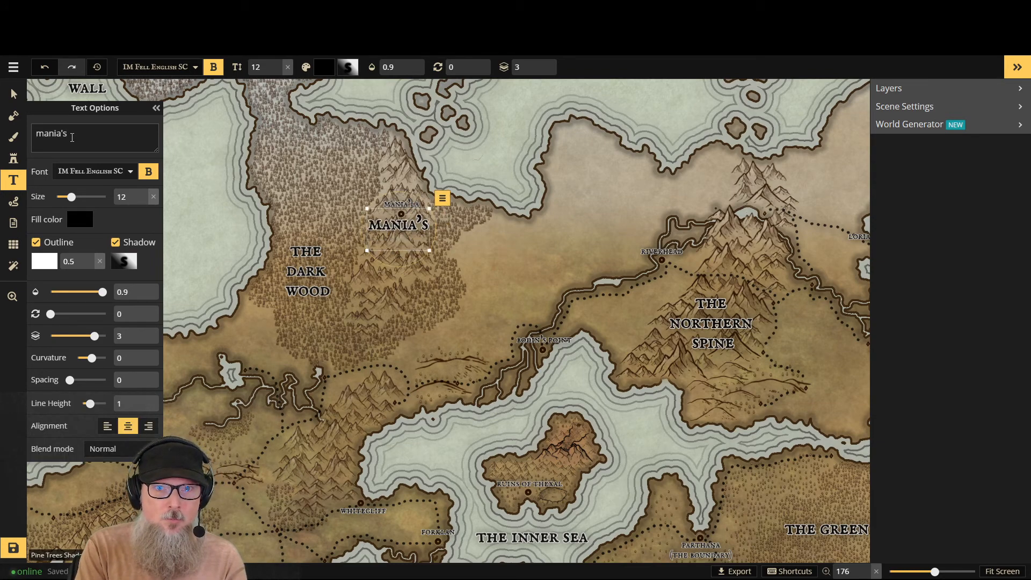
pyautogui.write('teeth')
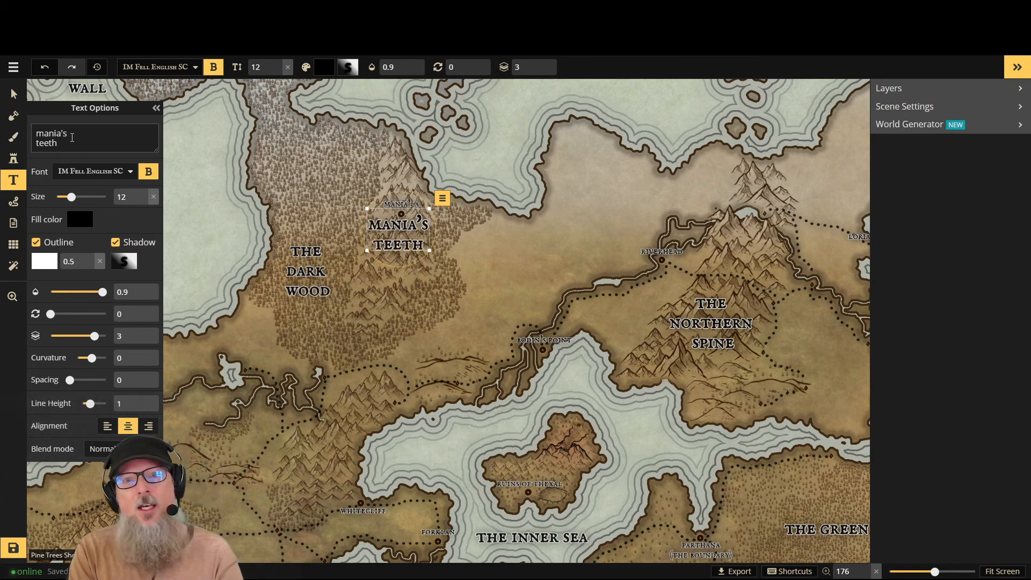
pyautogui.press('BackSpace')
pyautogui.hotkey('ctrl', 'a')
pyautogui.press('BackSpace')
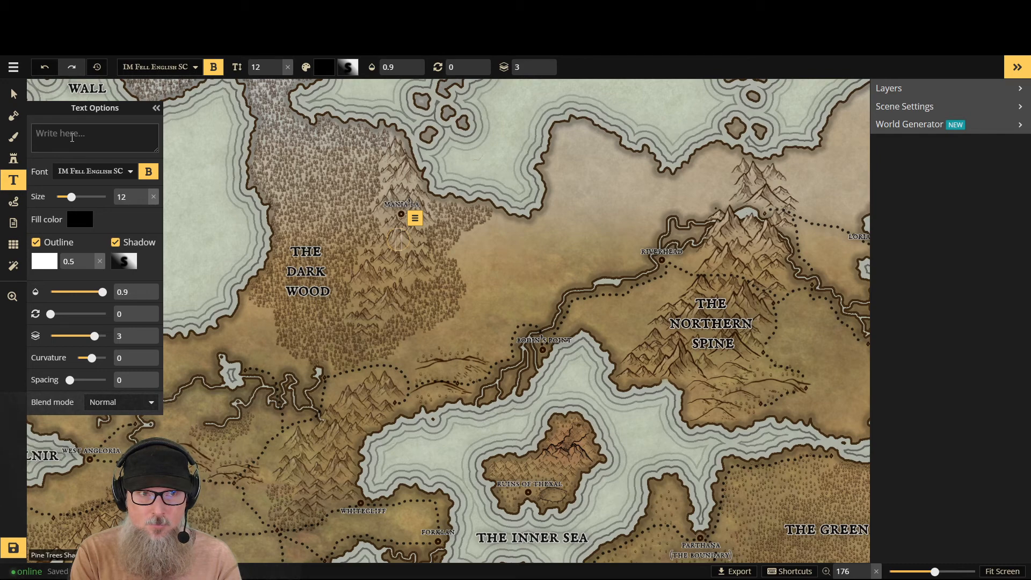
pyautogui.write('karat')
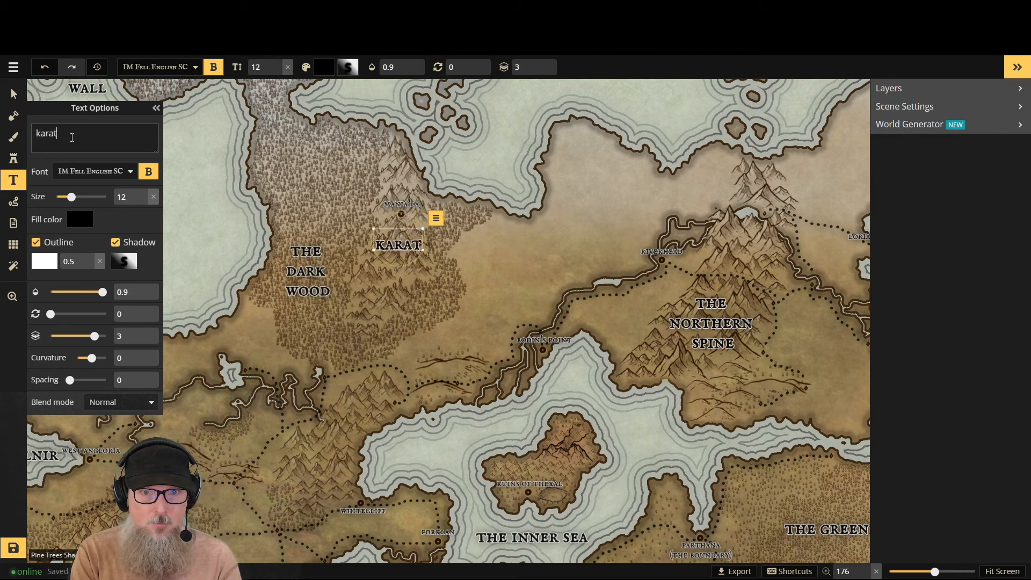
pyautogui.press('BackSpace')
pyautogui.press('BackSpace')
pyautogui.press('BackSpace')
pyautogui.press('BackSpace')
pyautogui.press('BackSpace')
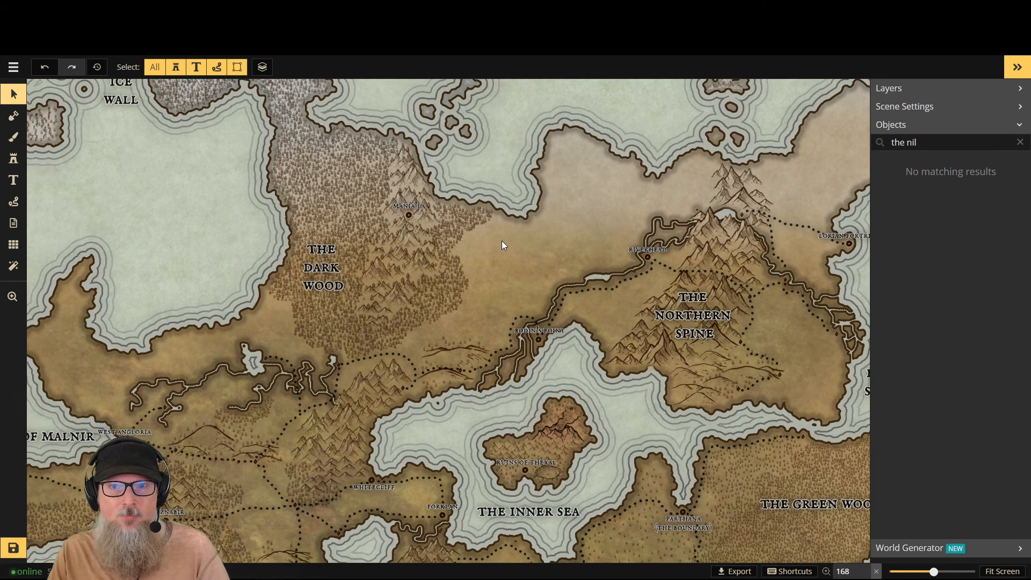
# - Add the label "the northern plains" on the open land between the dark wood and the northern spine
pyautogui.scroll(-2, 502, 241)
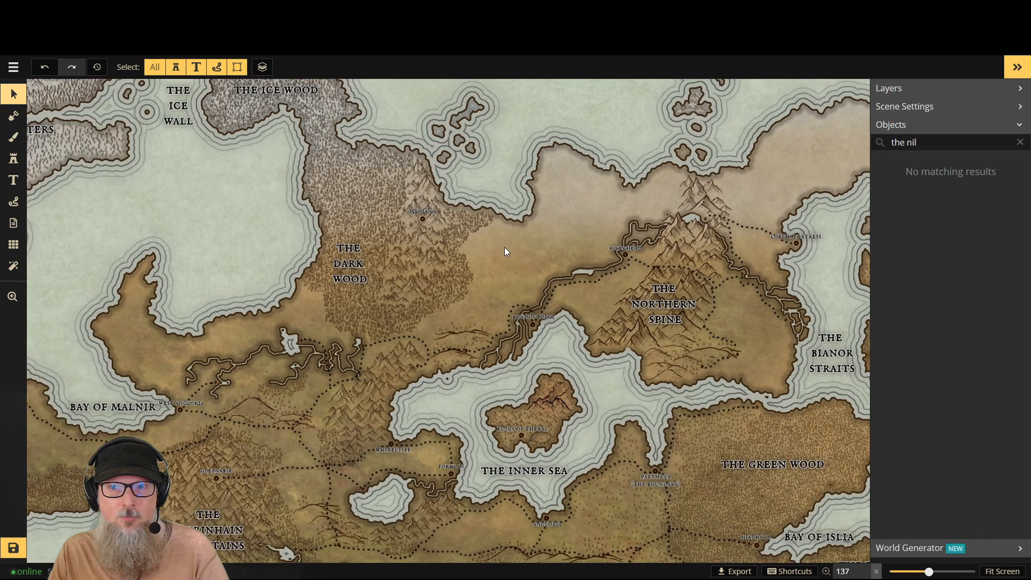
pyautogui.scroll(-1, 627, 258)
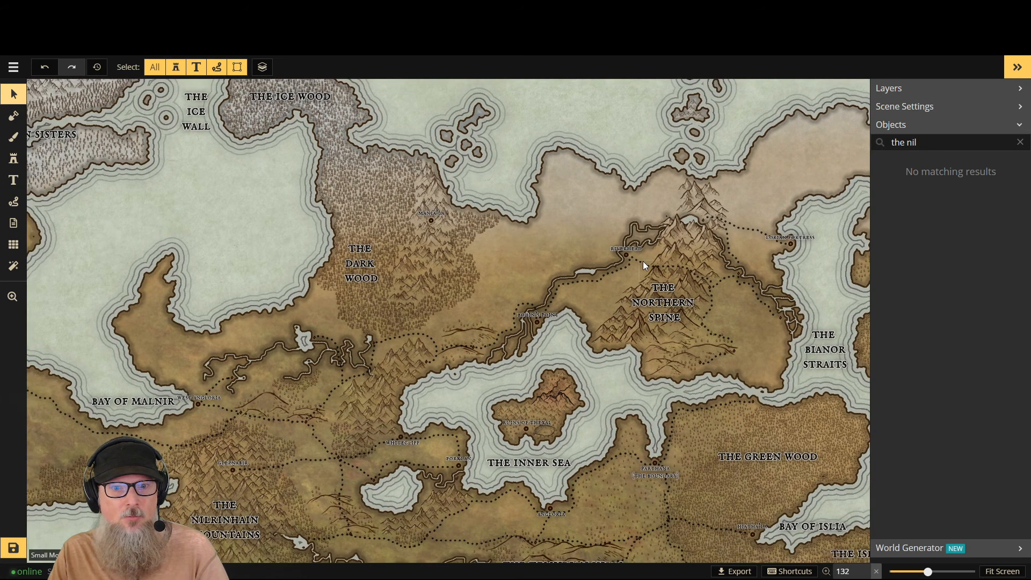
pyautogui.scroll(-1, 646, 260)
pyautogui.scroll(2, 646, 260)
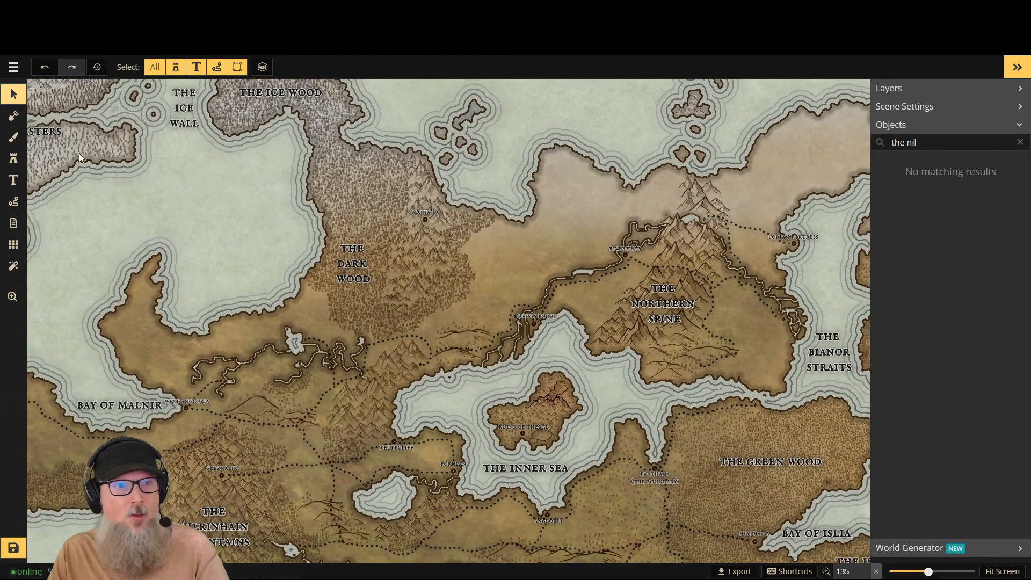
pyautogui.click(13, 180)
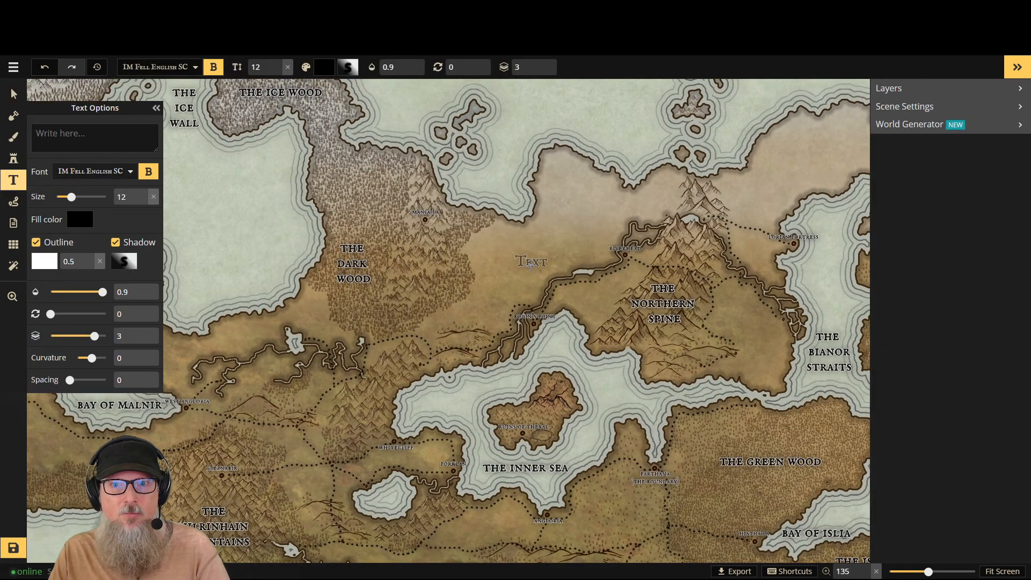
pyautogui.click(531, 263)
pyautogui.write('the n')
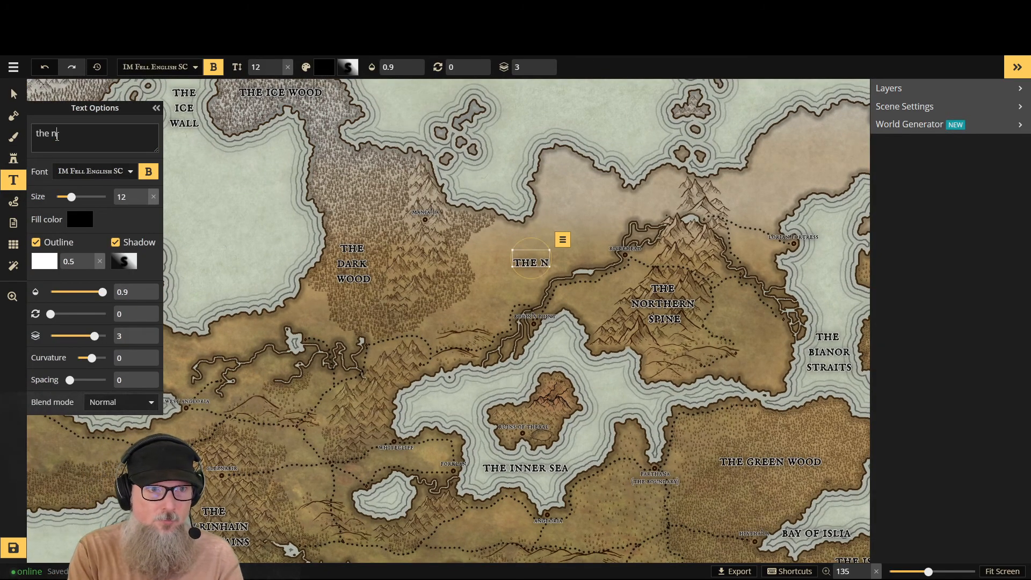
pyautogui.write('orthern p')
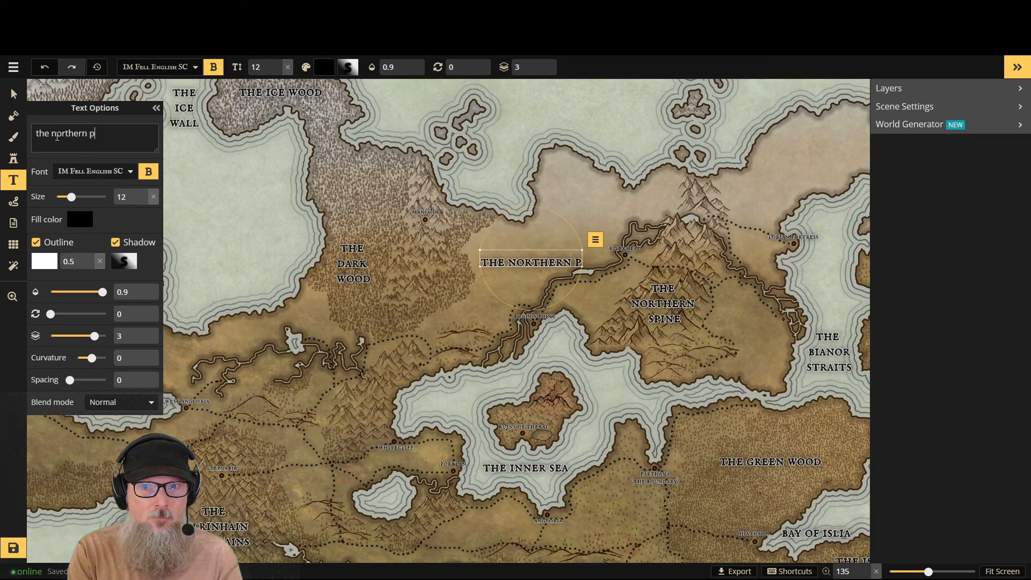
pyautogui.write('lains')
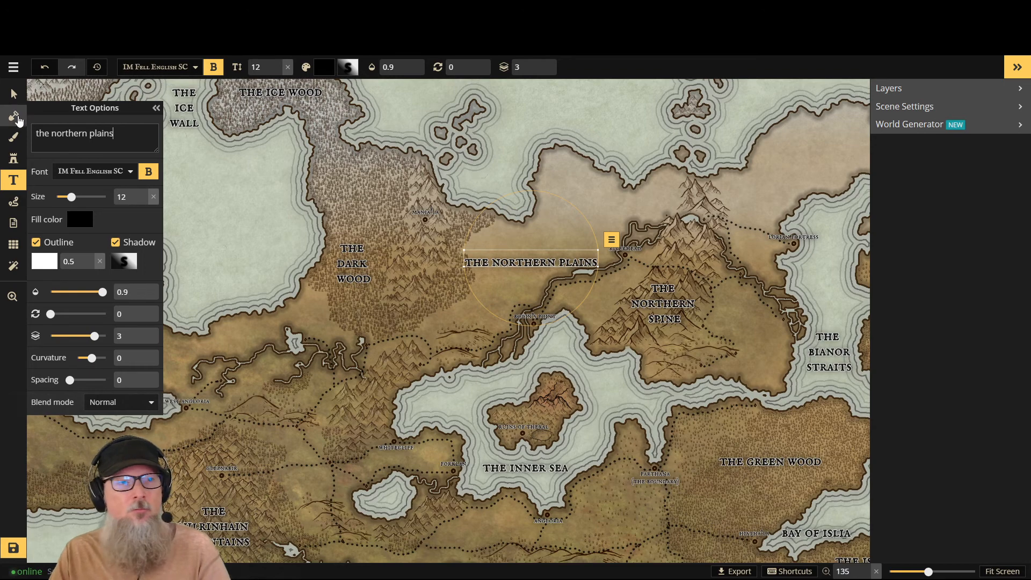
# - Move the "the northern plains" label slightly north and east, and collapse the text options
pyautogui.click(13, 94)
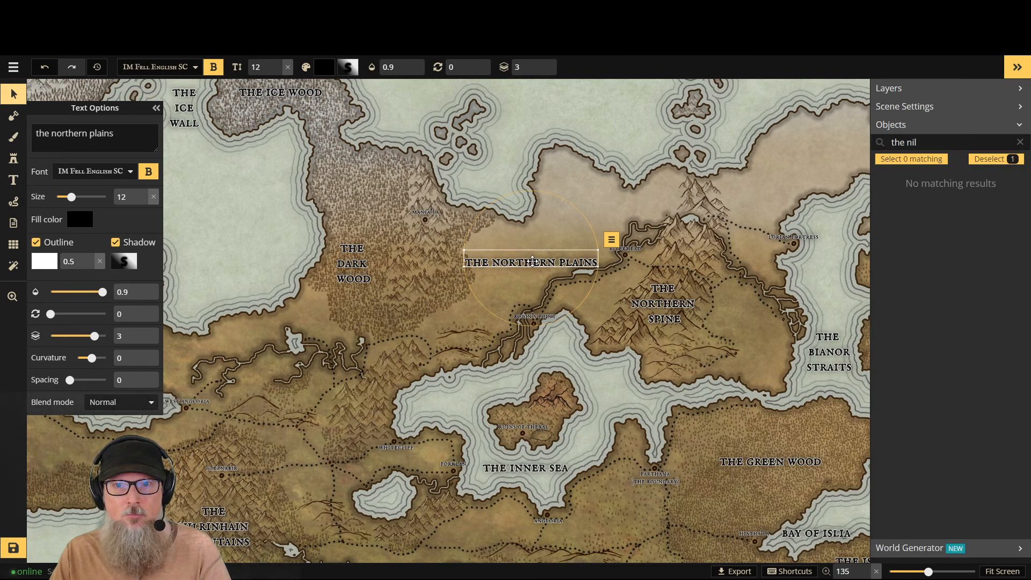
pyautogui.moveTo(536, 256); pyautogui.dragTo(545, 246)
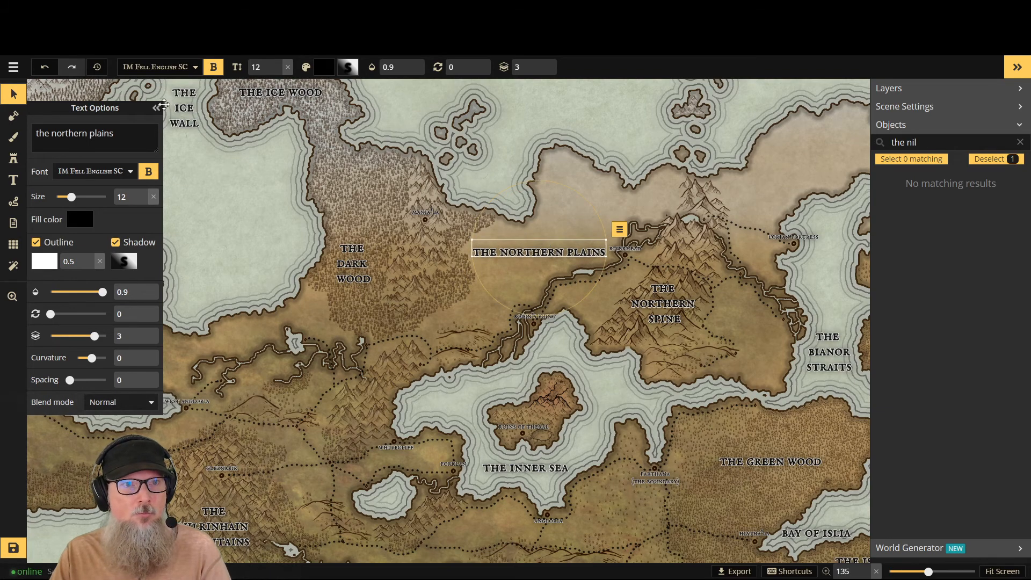
pyautogui.click(156, 108)
pyautogui.click(16, 97)
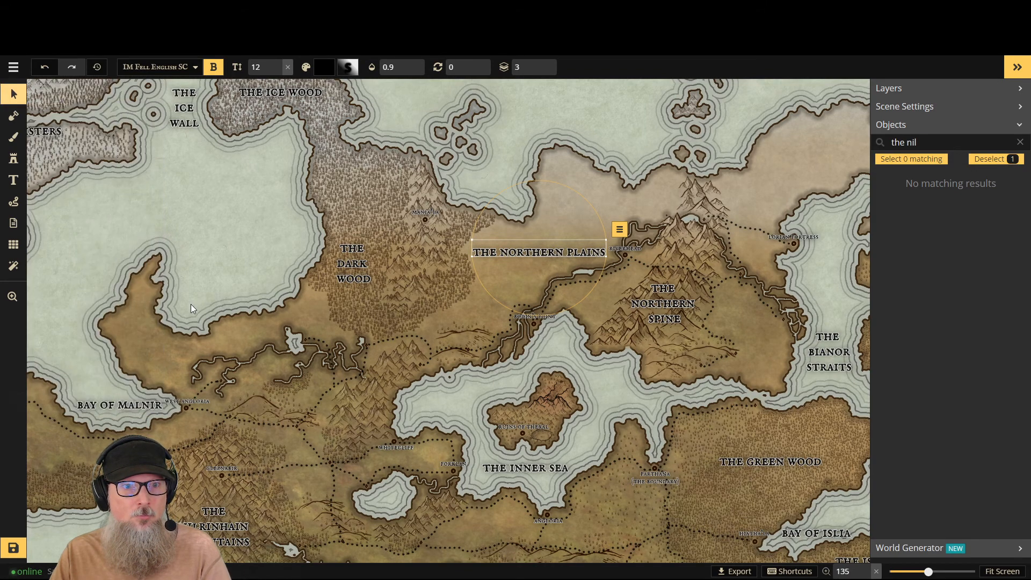
# - Find the "the islia peninsula" label by searching the objects for "the islia" and delete it
pyautogui.scroll(-3, 193, 304)
pyautogui.scroll(-1, 198, 309)
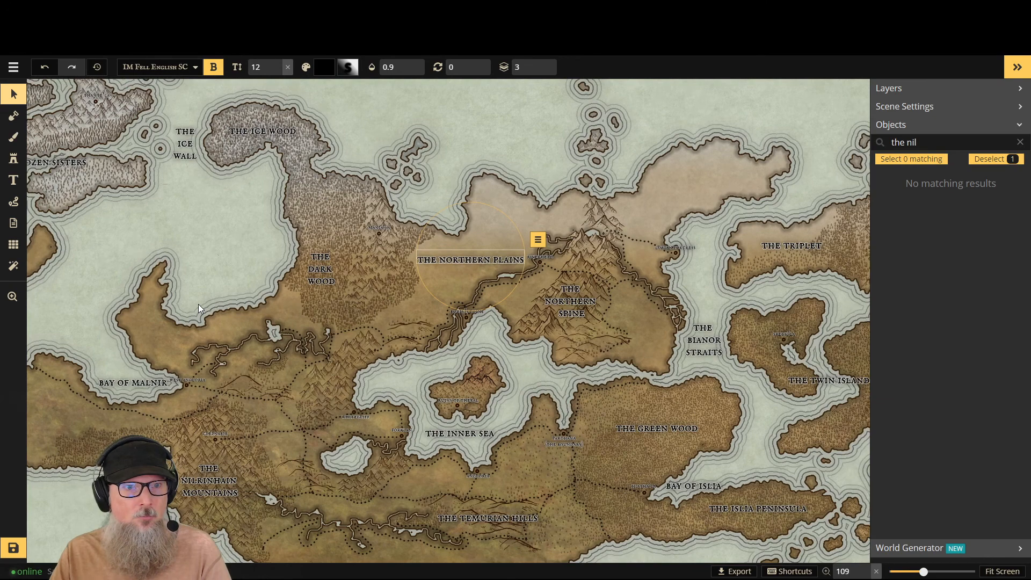
pyautogui.scroll(-3, 198, 308)
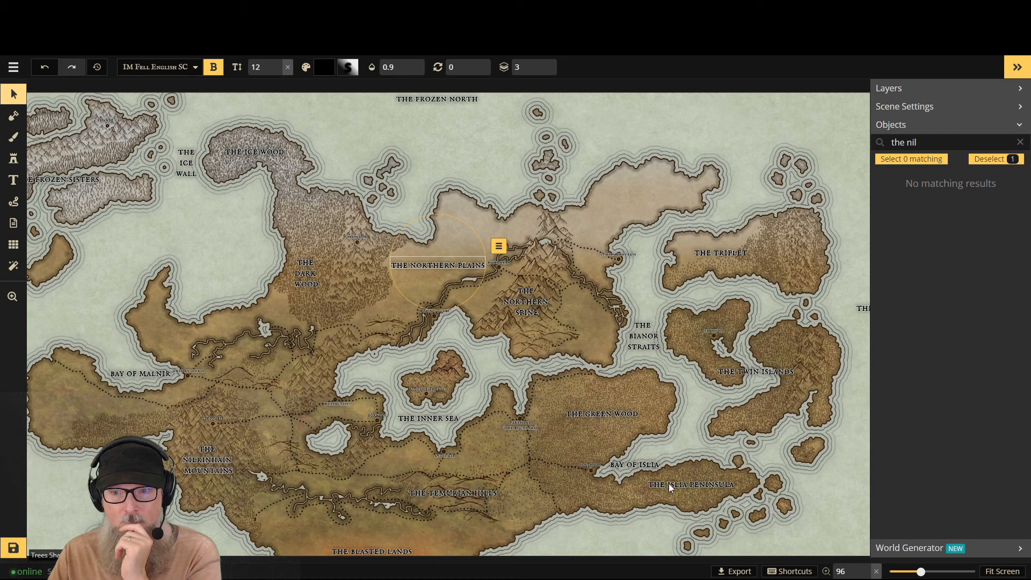
pyautogui.click(1020, 142)
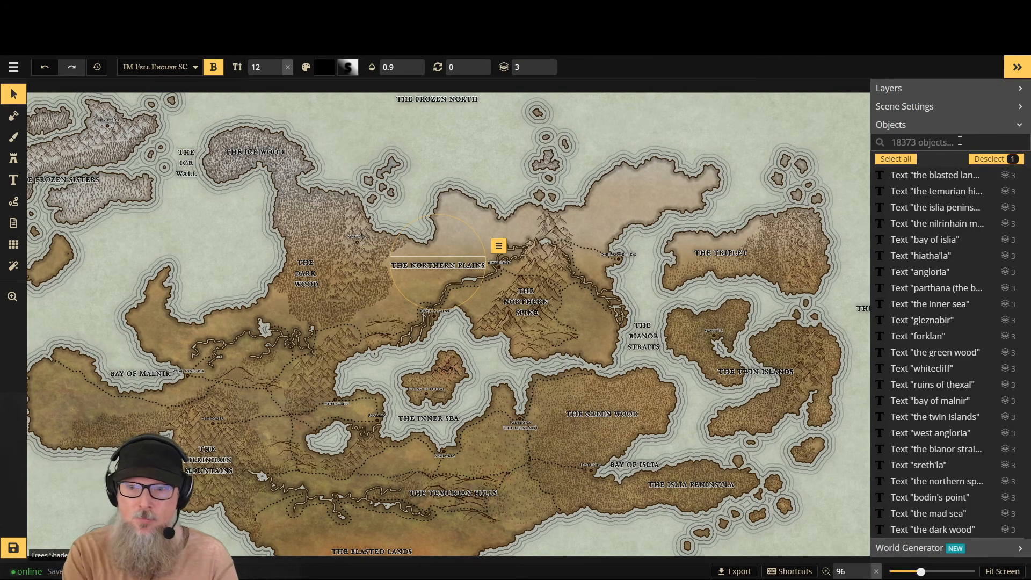
pyautogui.write('the islia')
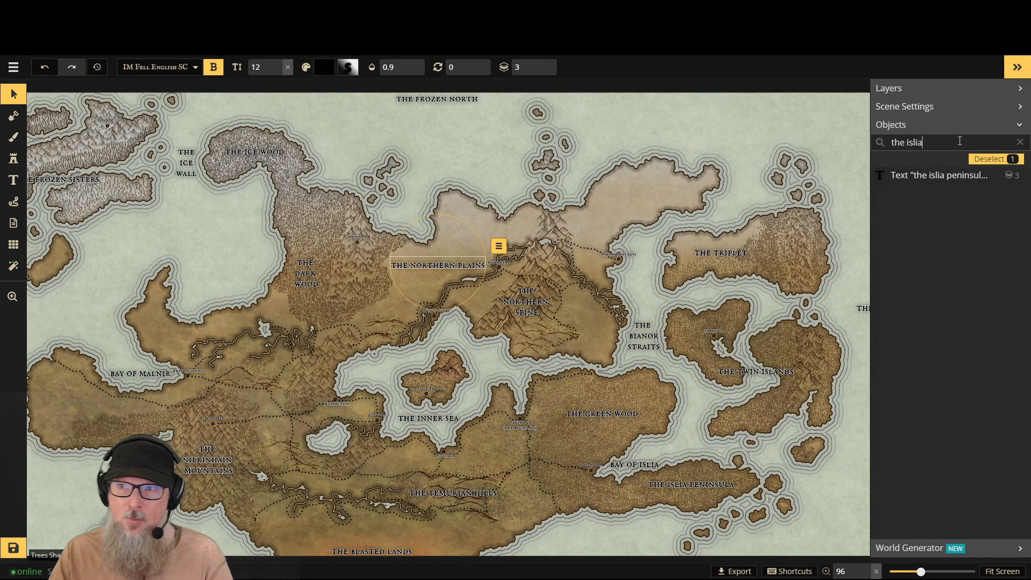
pyautogui.click(946, 179)
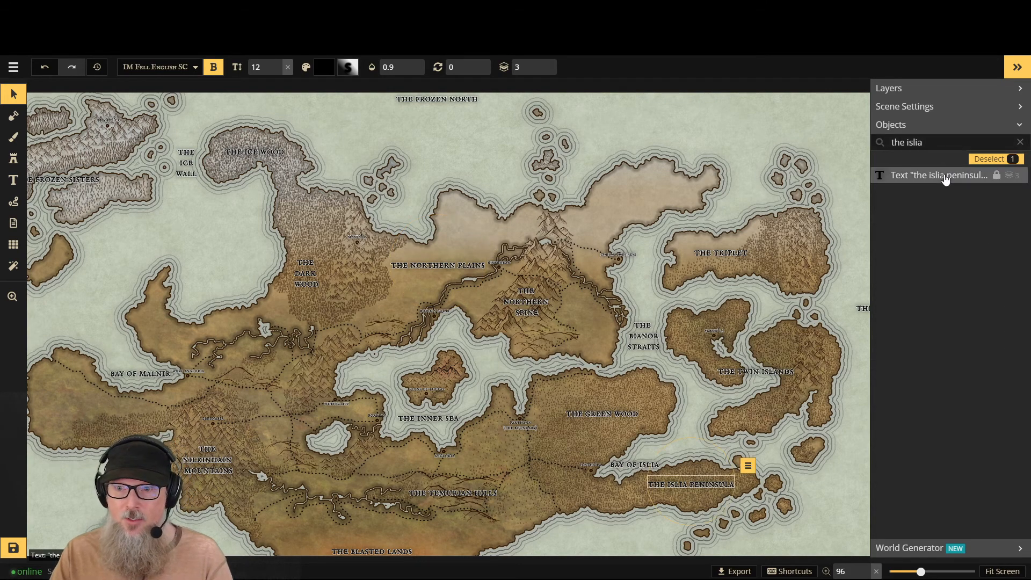
pyautogui.click(748, 466)
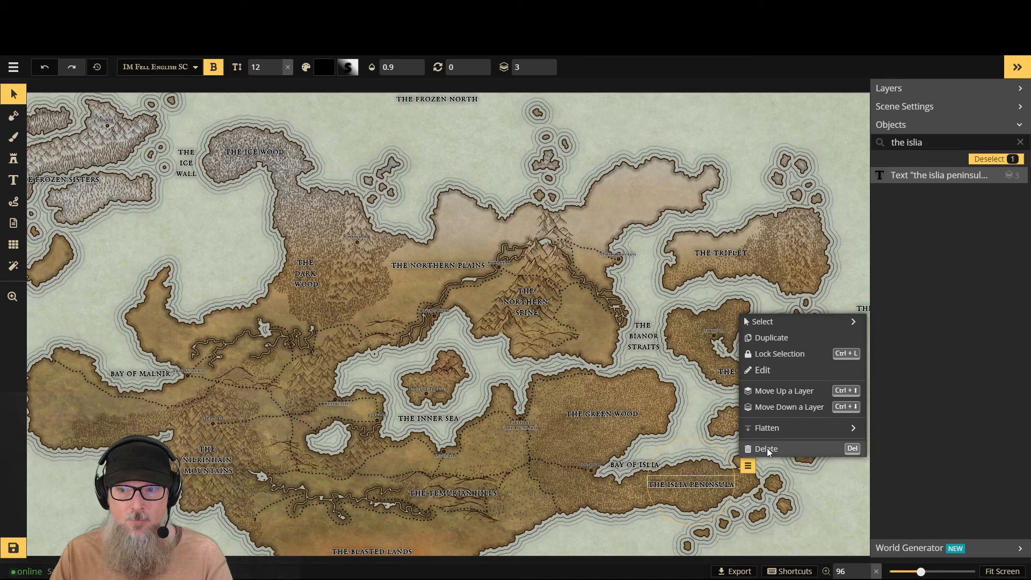
pyautogui.click(767, 448)
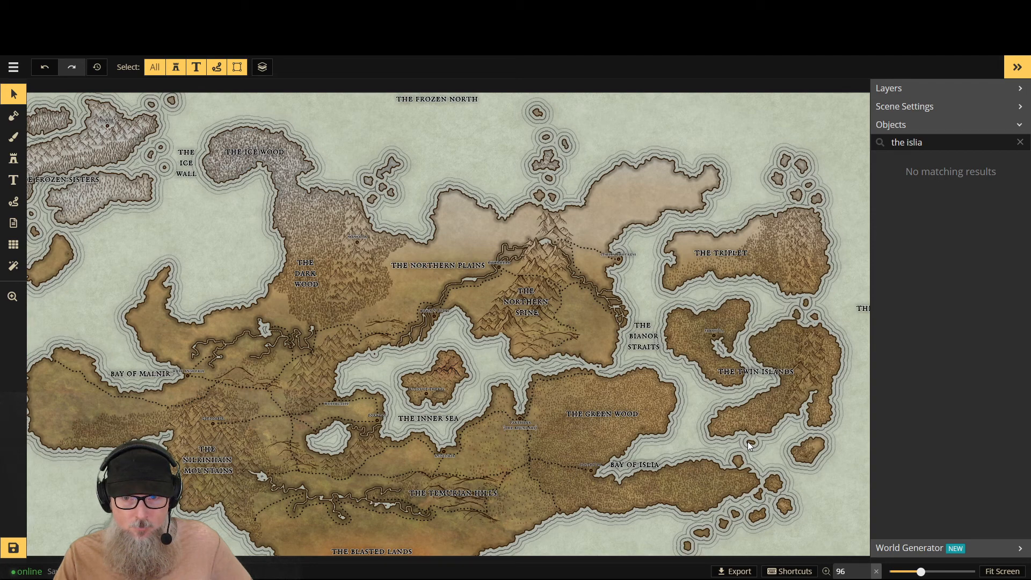
# - Erase the tiny islet in the channel north of the green wood with a subtract mask brush of size 6
pyautogui.scroll(9, 593, 394)
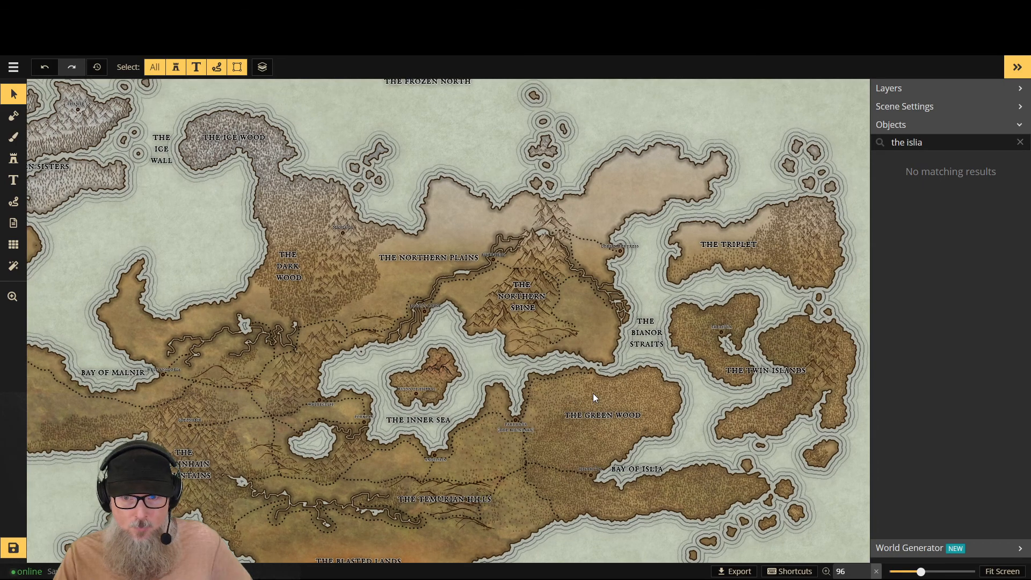
pyautogui.scroll(10, 597, 385)
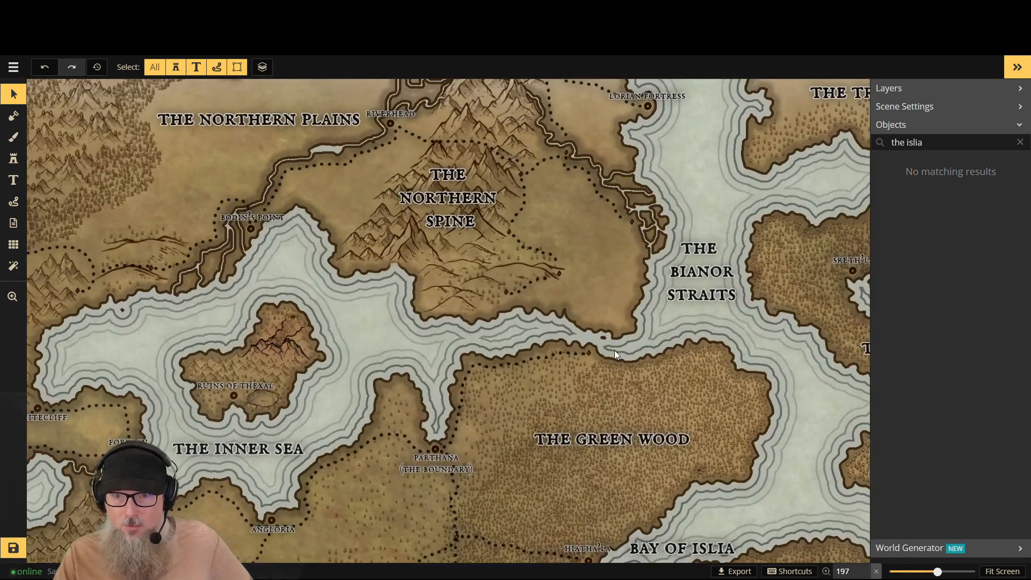
pyautogui.scroll(2, 601, 337)
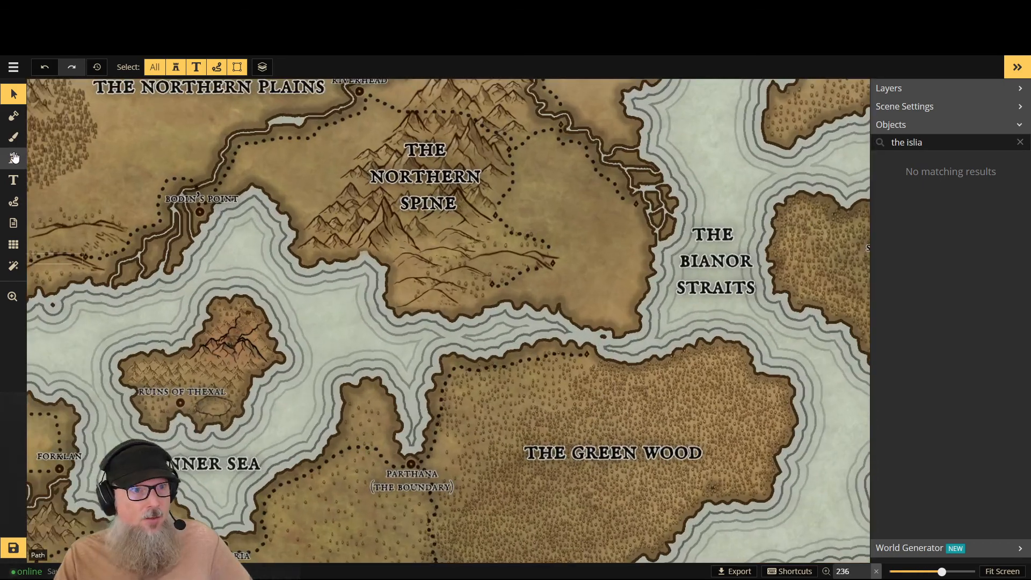
pyautogui.click(12, 117)
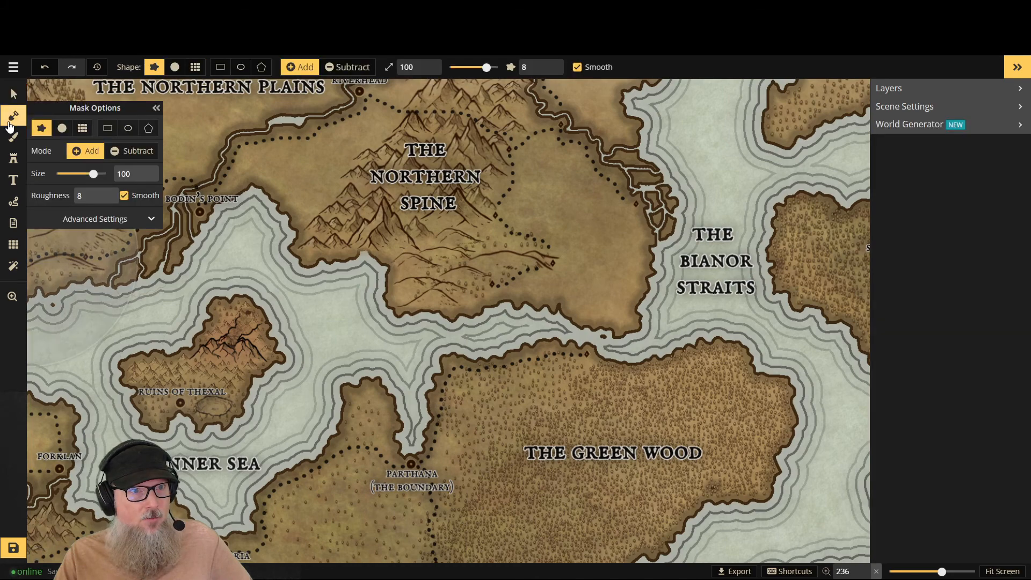
pyautogui.click(355, 67)
pyautogui.moveTo(486, 67); pyautogui.dragTo(454, 68)
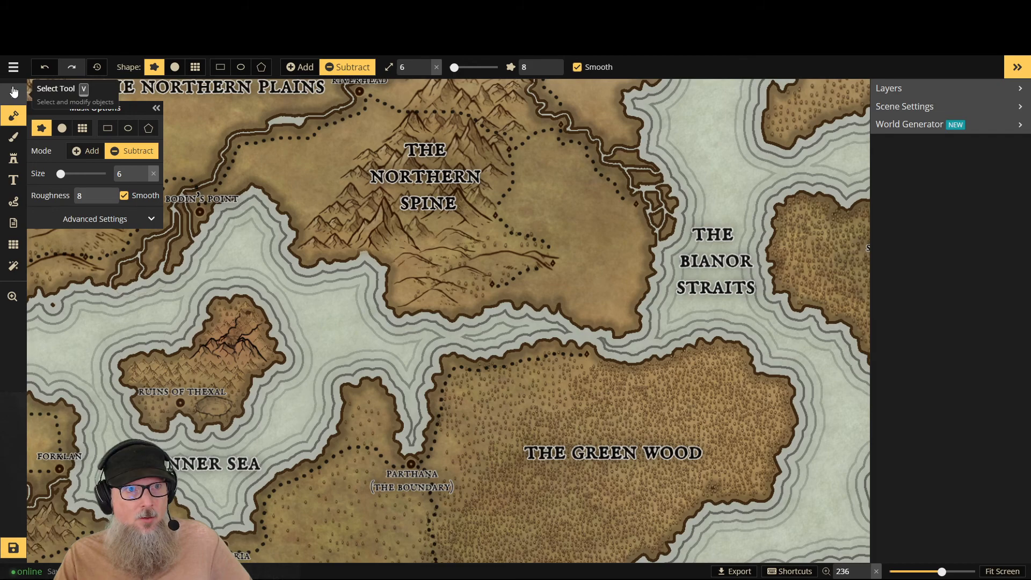
pyautogui.click(1012, 569)
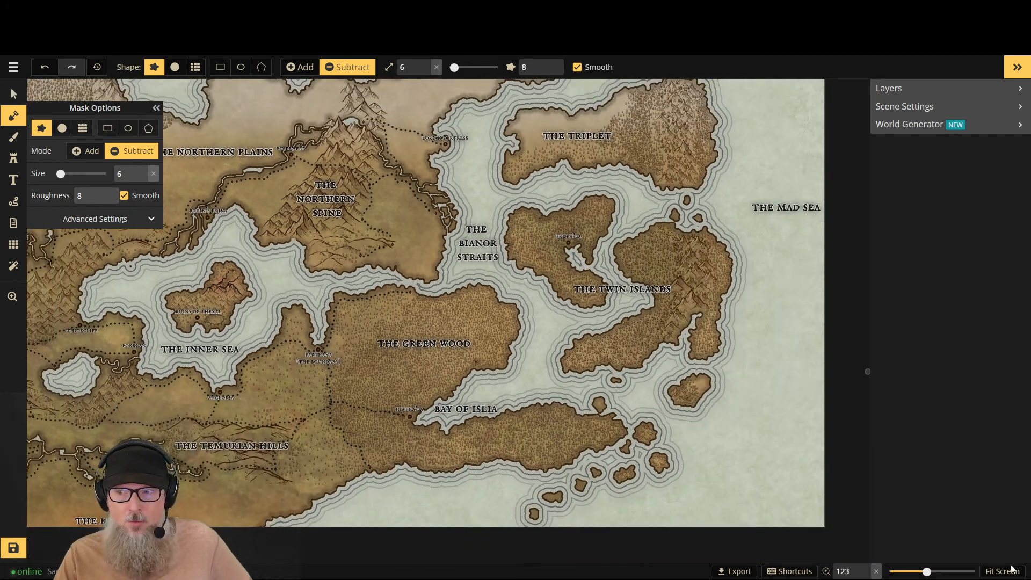
pyautogui.click(1012, 569)
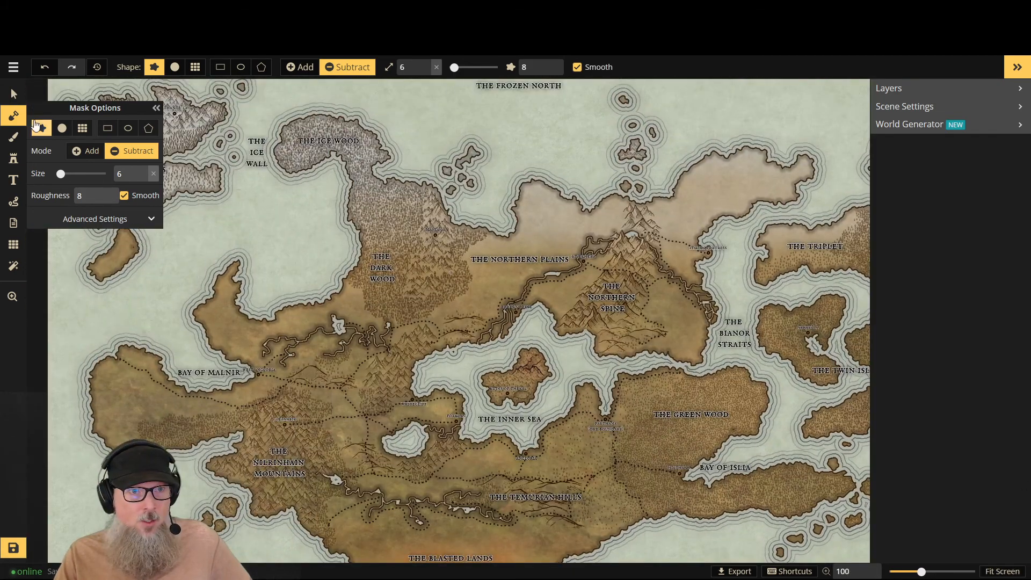
# - Set the rough-edged mask brush to Add mode at size 5 and collapse the mask options
pyautogui.click(62, 128)
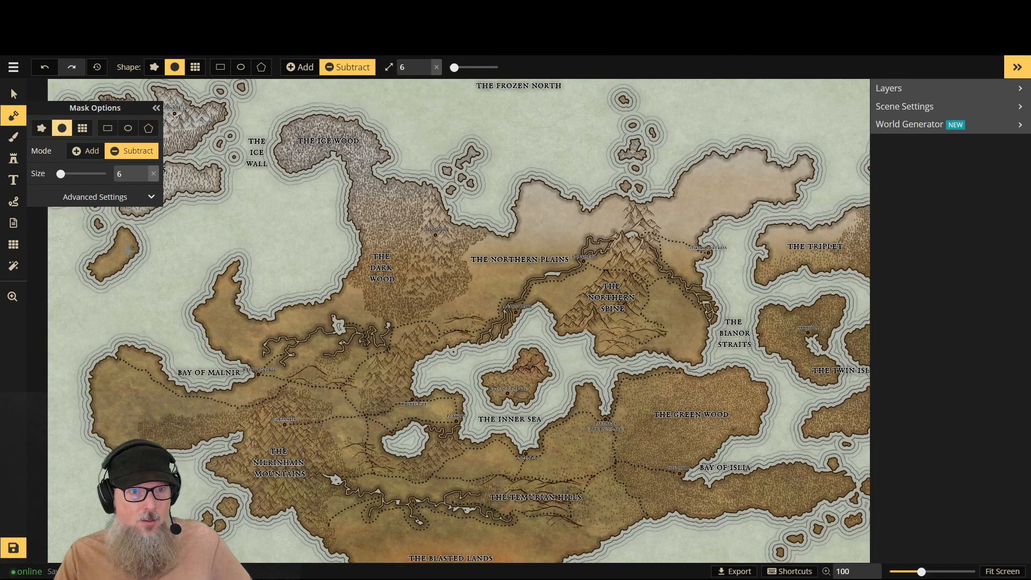
pyautogui.click(41, 128)
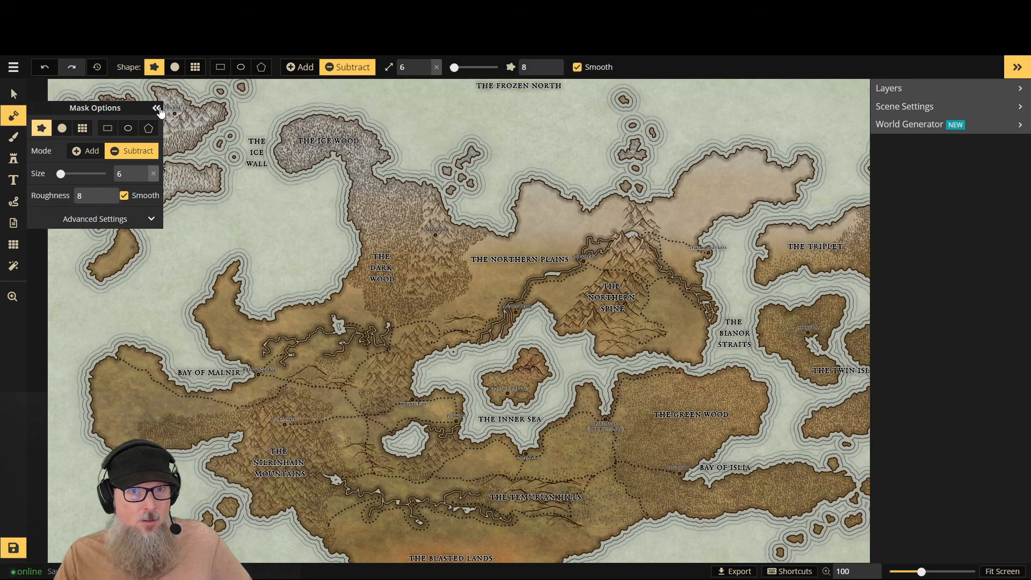
pyautogui.click(299, 68)
pyautogui.moveTo(417, 68); pyautogui.dragTo(360, 72)
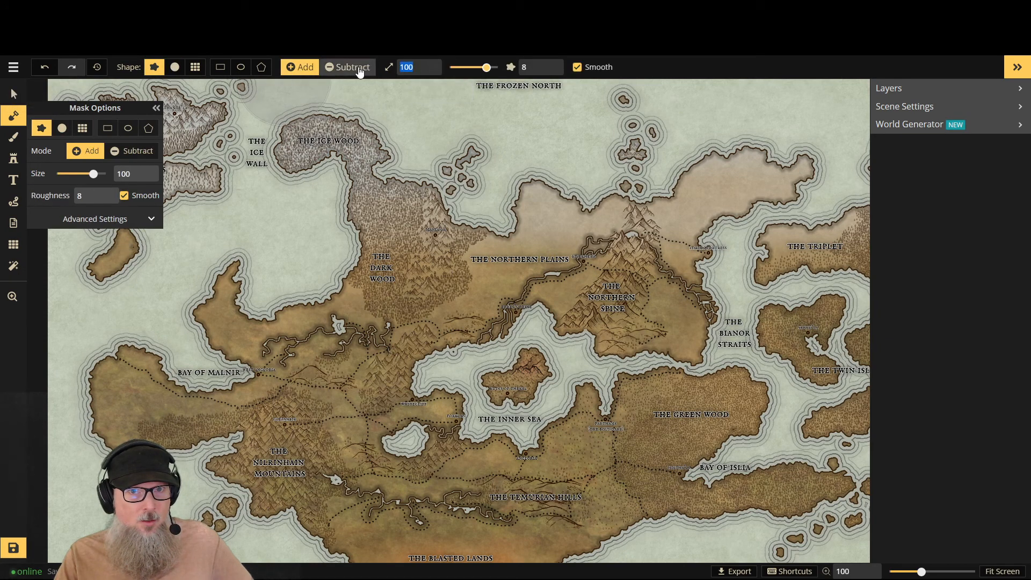
pyautogui.write('5')
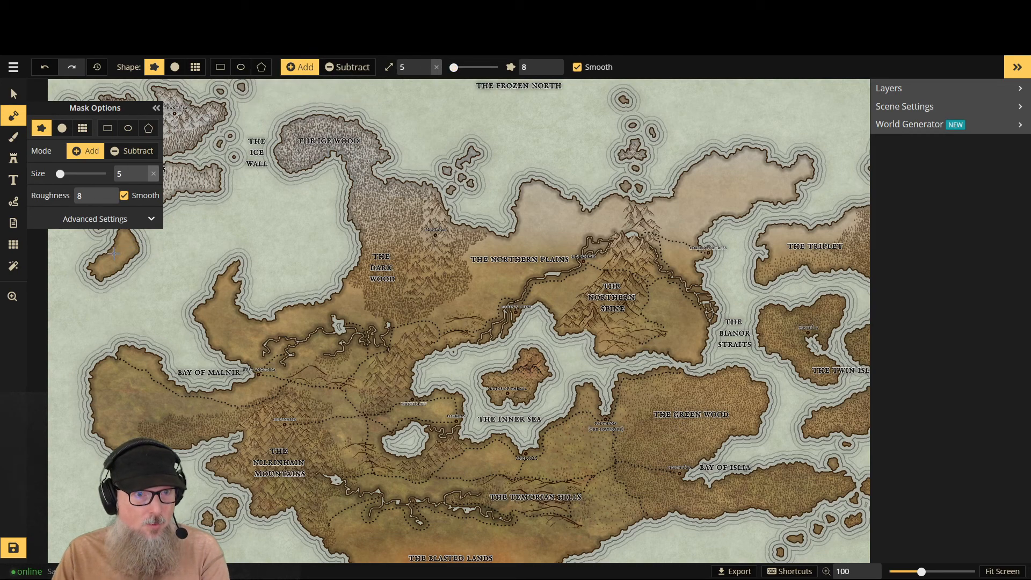
pyautogui.click(157, 109)
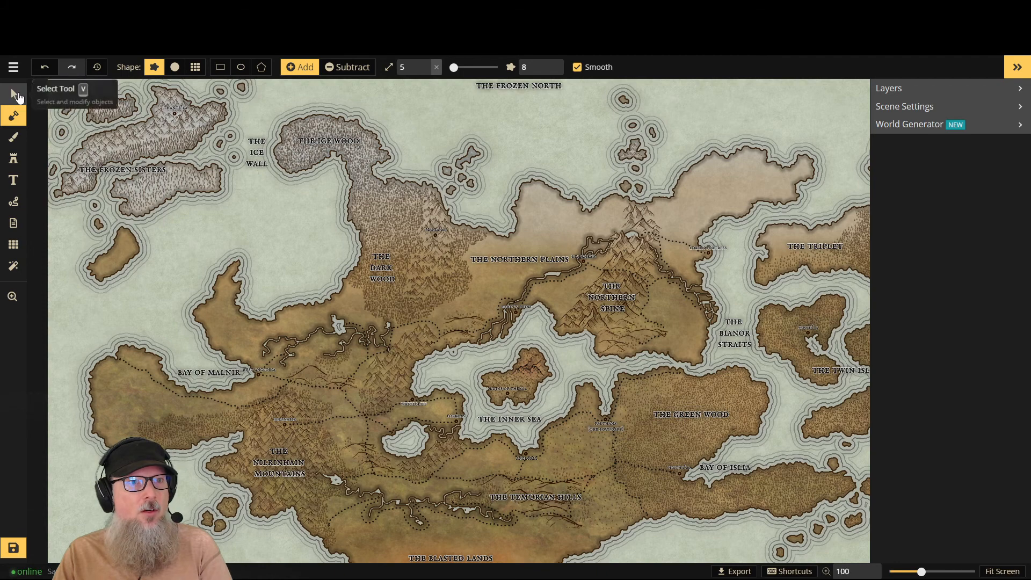
# - Return to the Select tool with the side panel hidden, and save the map
pyautogui.click(15, 95)
pyautogui.click(1018, 68)
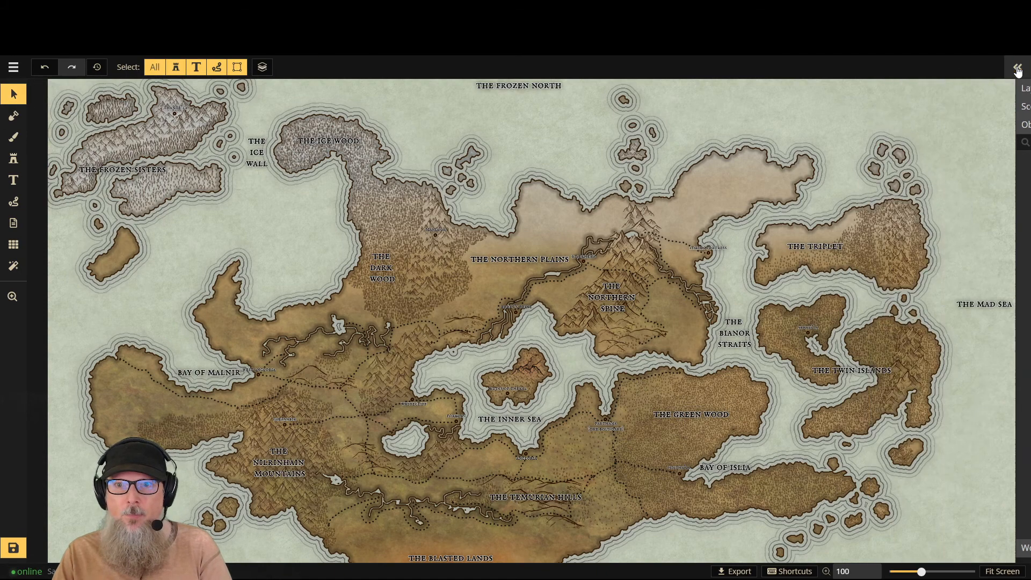
pyautogui.click(13, 548)
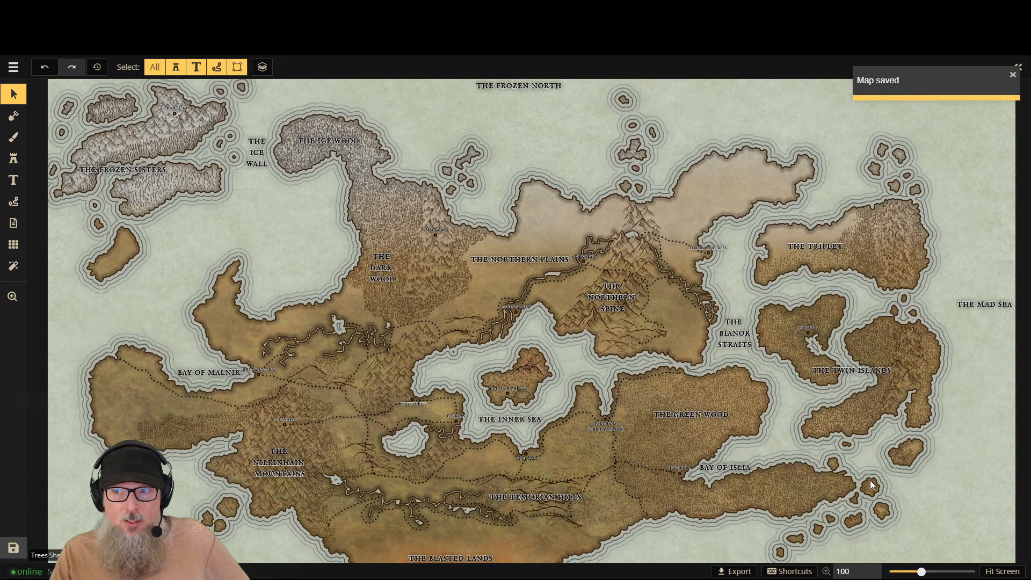
# - Examine the labelled map as a whole and up close around the dark wood, the western rivers and the inner sea
pyautogui.scroll(-2, 870, 480)
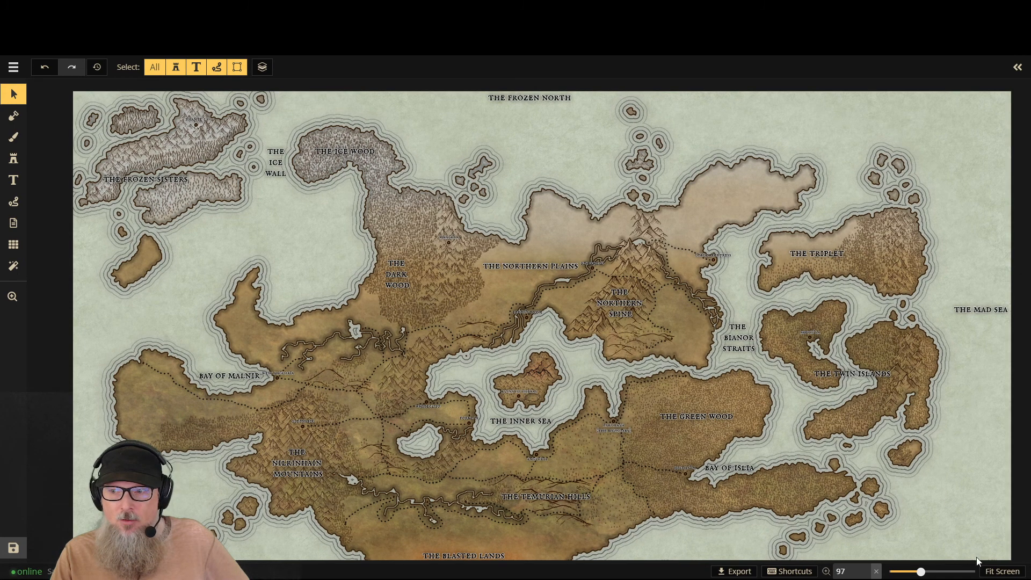
pyautogui.click(992, 572)
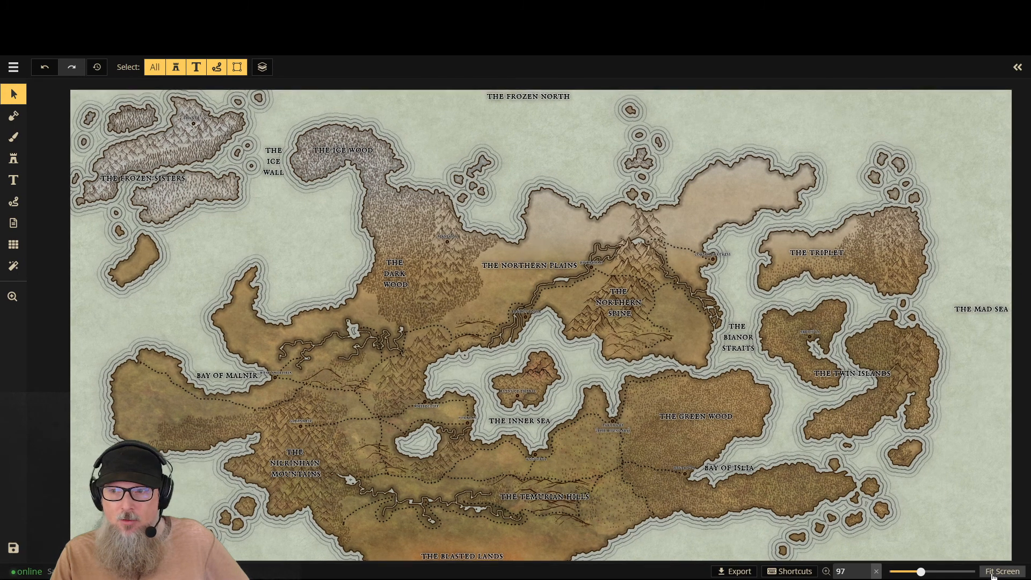
pyautogui.scroll(1, 963, 511)
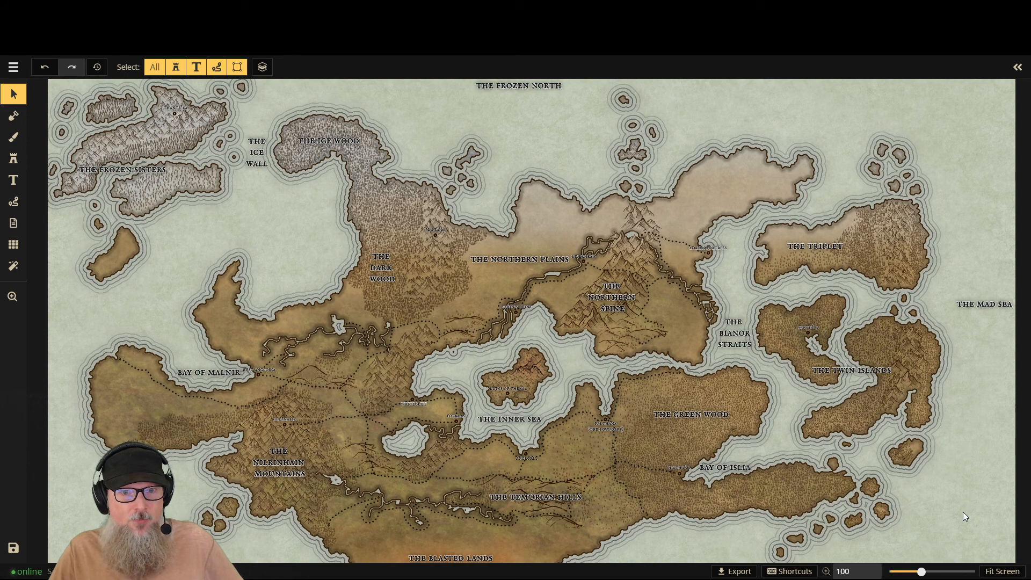
pyautogui.scroll(3, 285, 321)
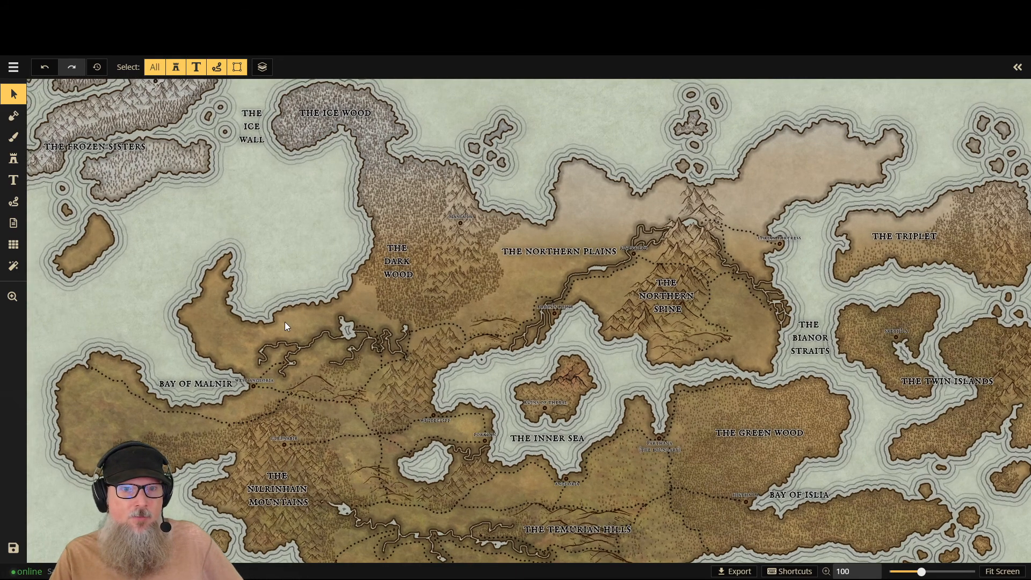
pyautogui.scroll(5, 286, 322)
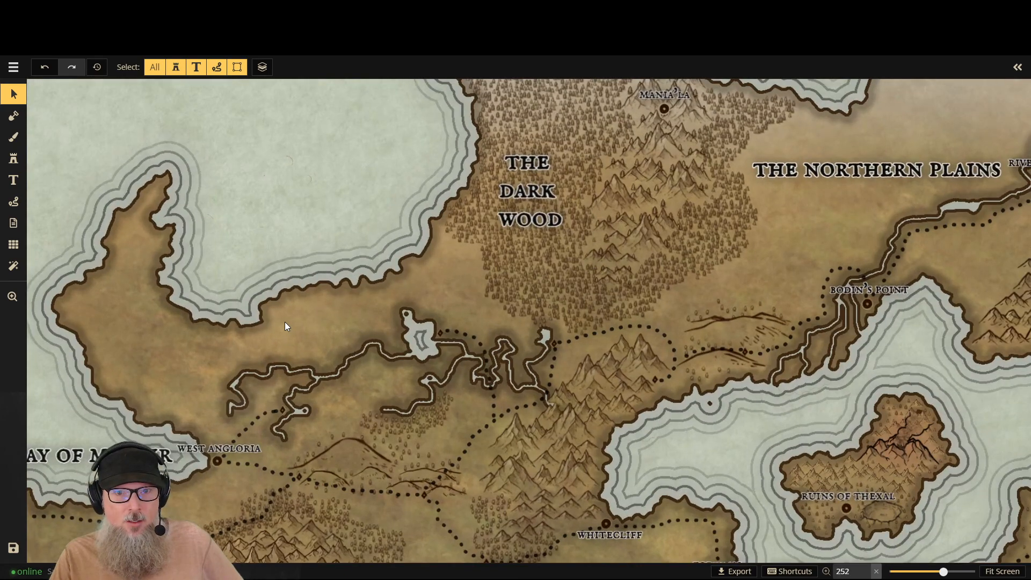
pyautogui.scroll(3, 285, 321)
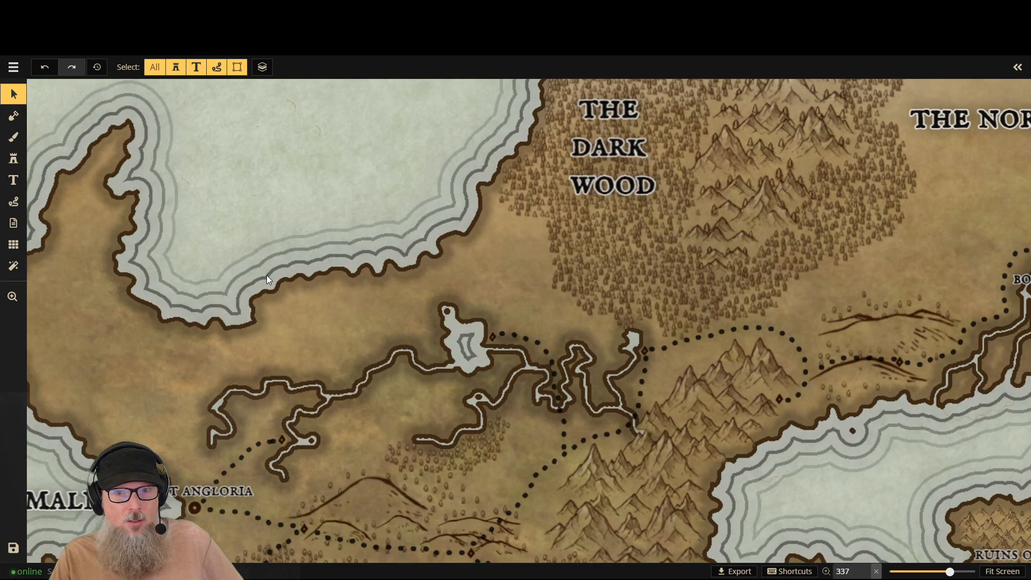
pyautogui.scroll(-5, 268, 279)
pyautogui.scroll(-1, 525, 282)
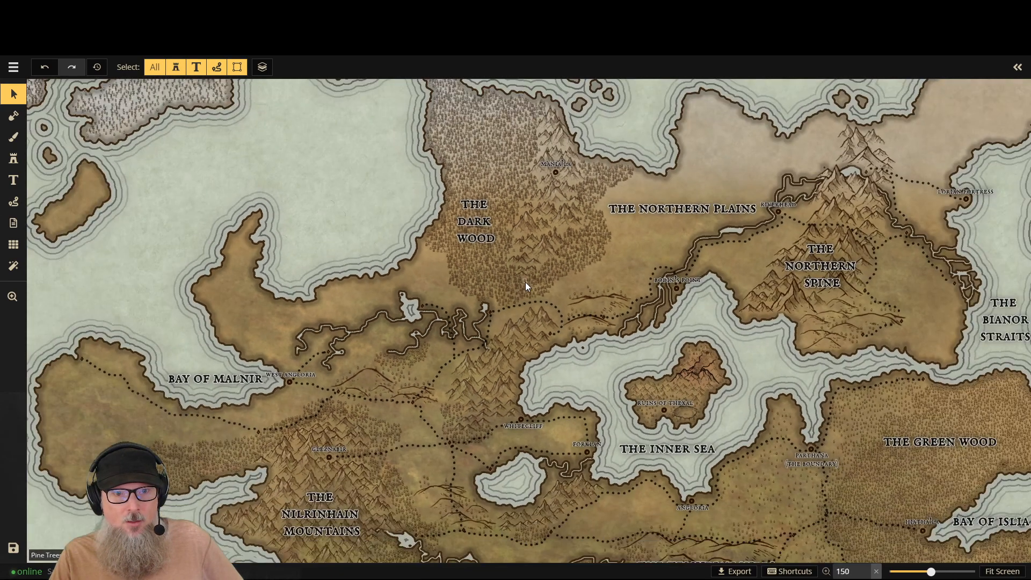
pyautogui.scroll(-2, 644, 295)
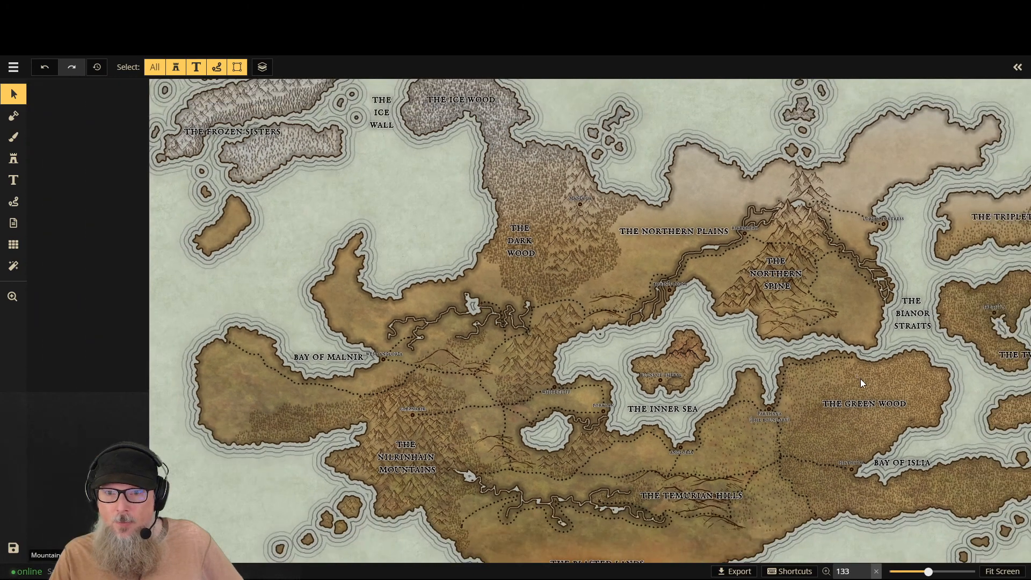
pyautogui.scroll(-1, 860, 379)
pyautogui.click(1002, 571)
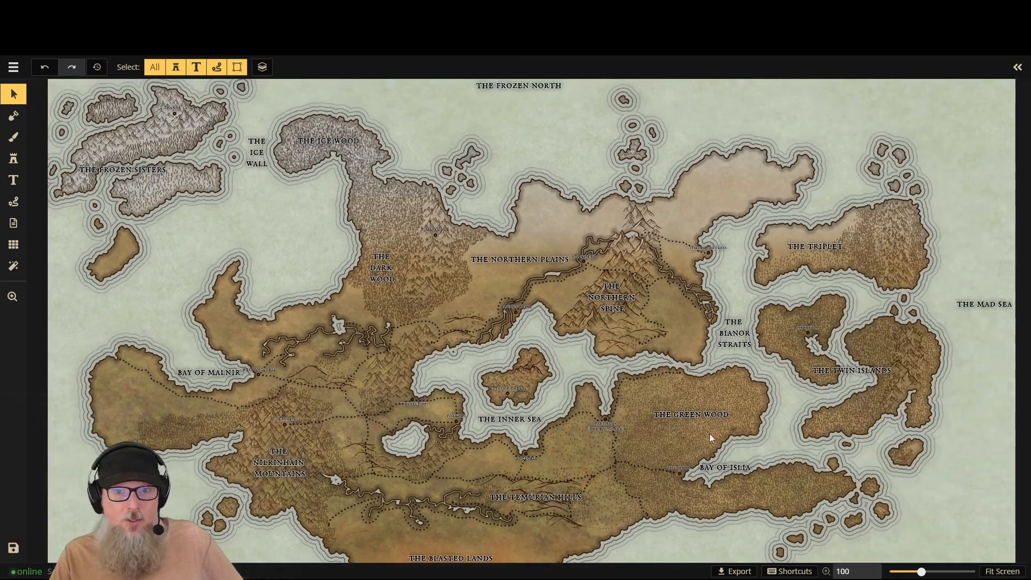